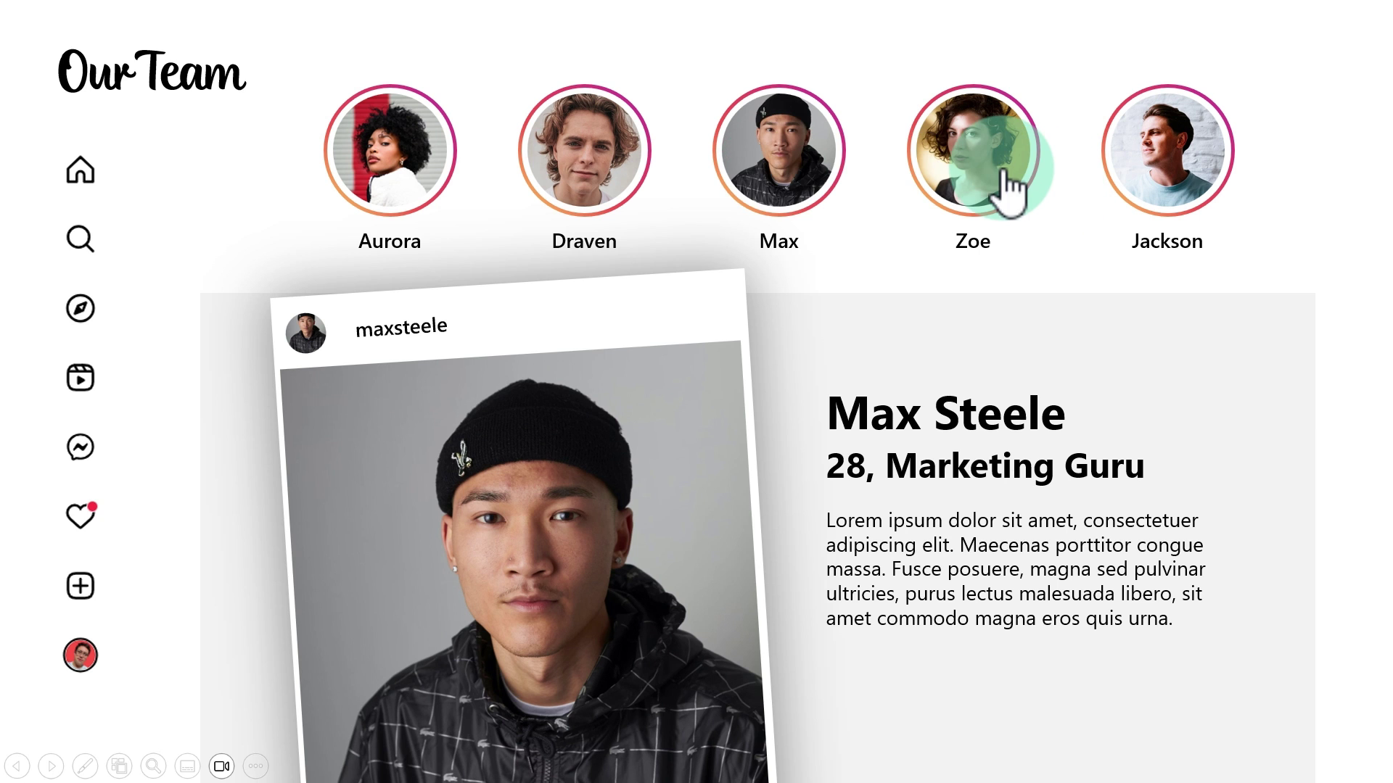
In the slideshow, follow the fourth and then the fifth profile circle's hyperlinks
left_click(1006, 173)
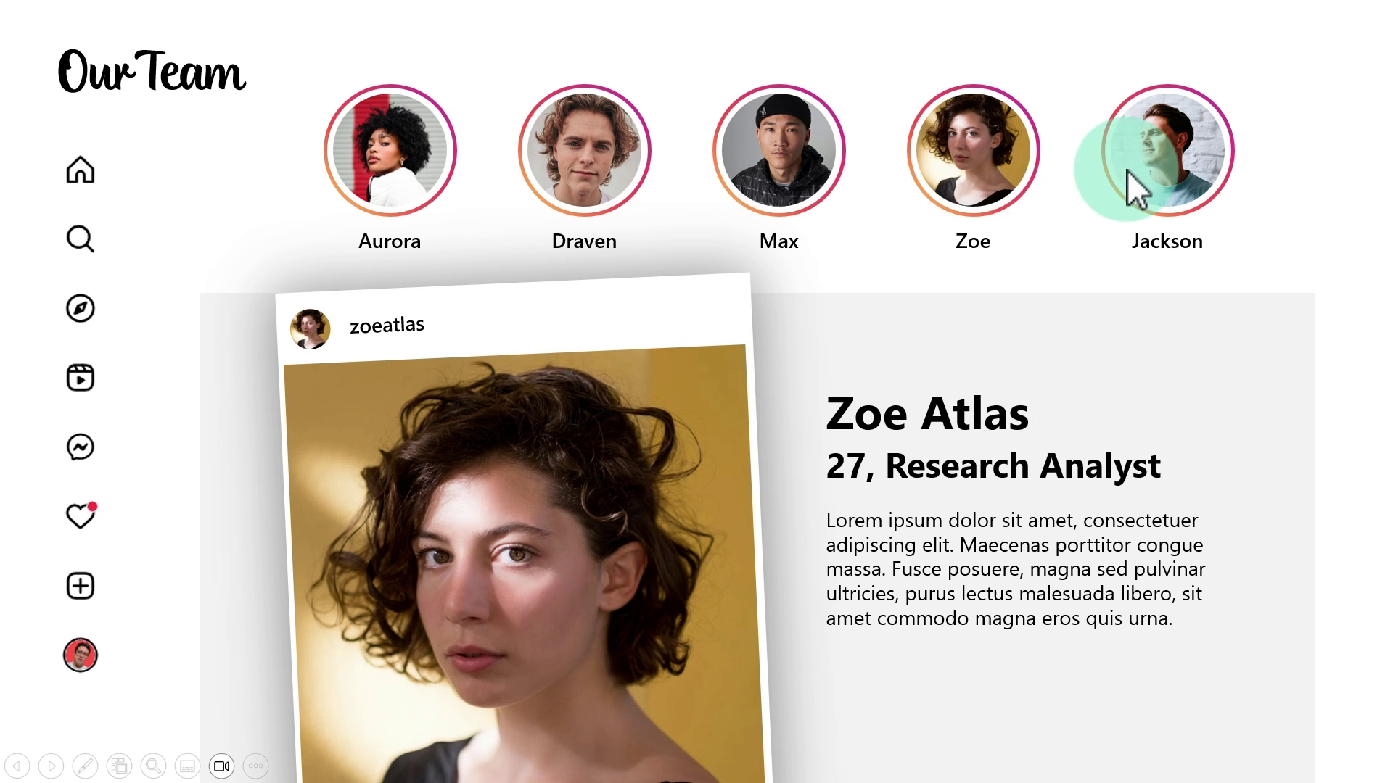
left_click(1180, 163)
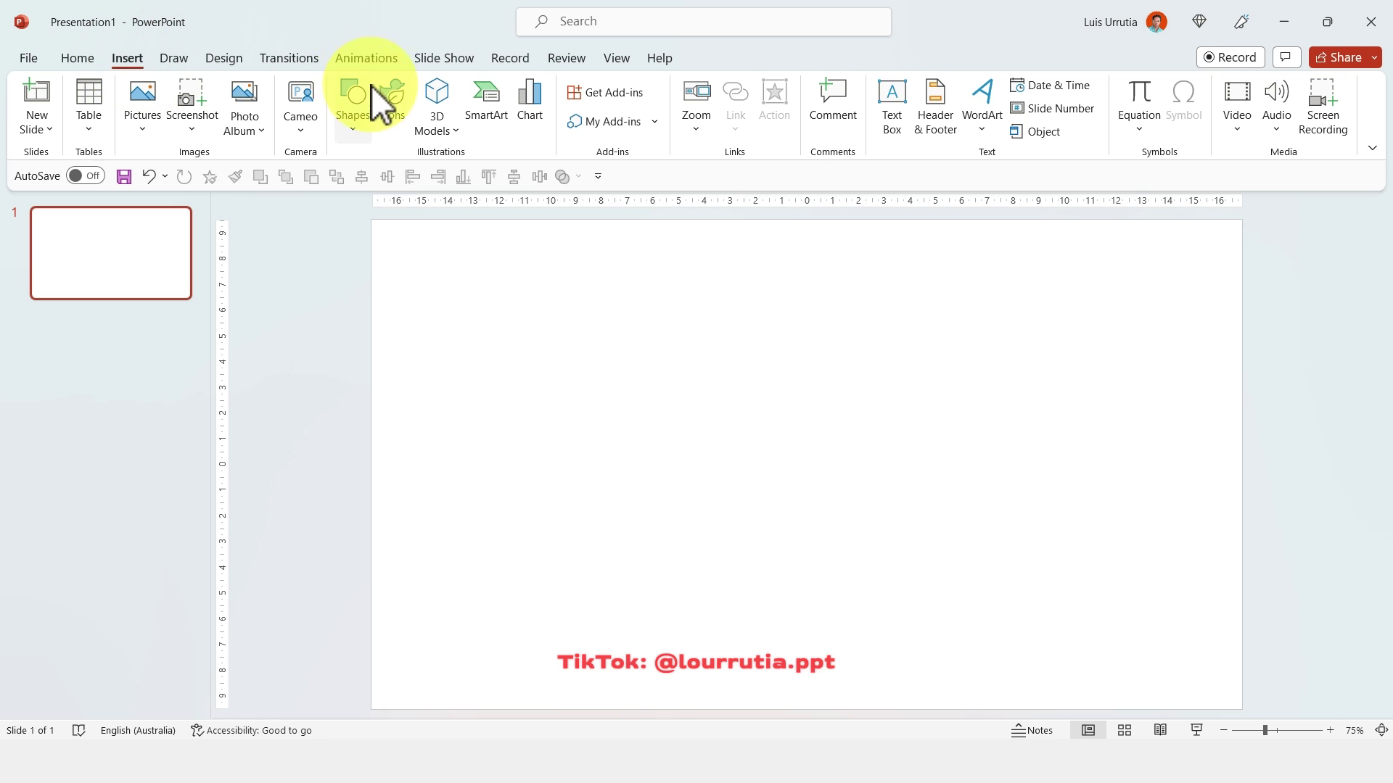
Draw a 12.81 × 27.8 cm rectangle over the lower slide with no outline and light grey fill
left_click(353, 114)
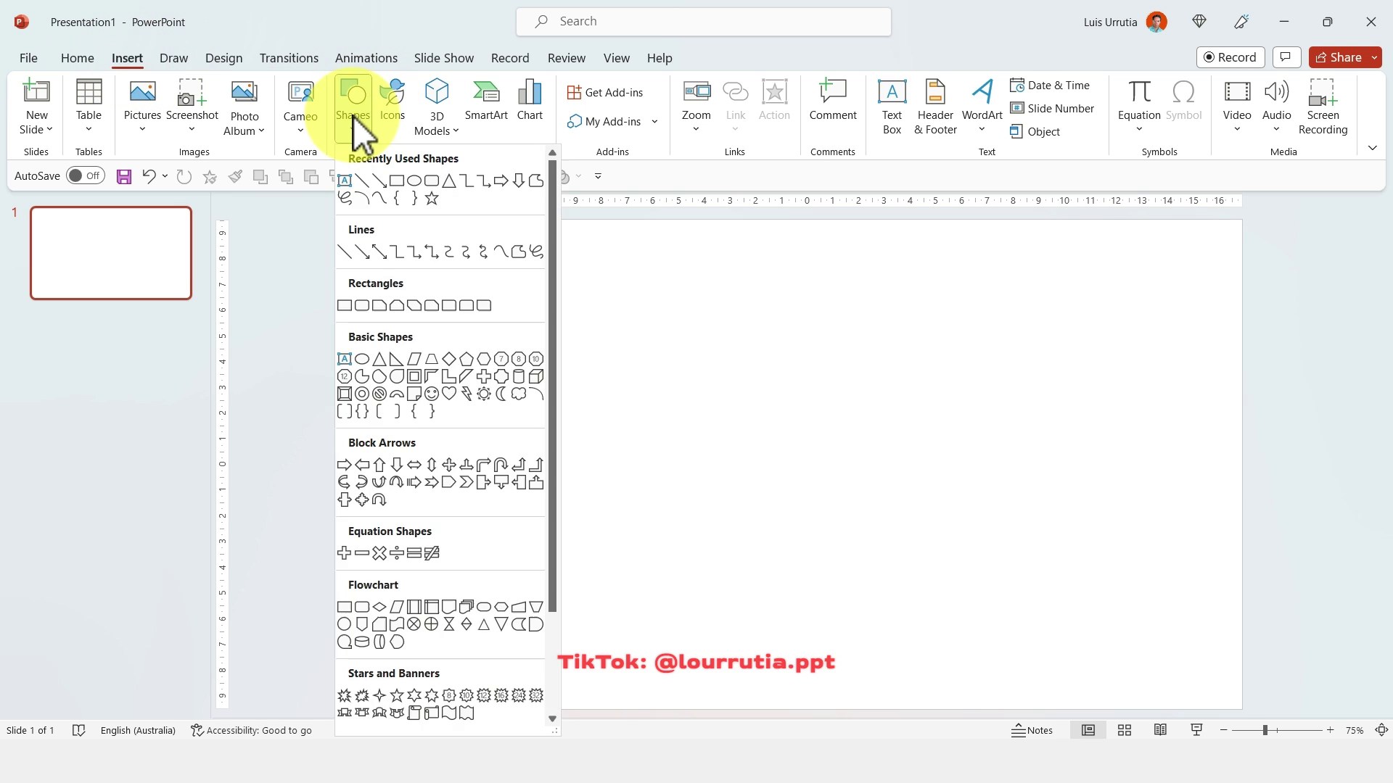
left_click(399, 185)
left_click_drag(486, 380, 1200, 710)
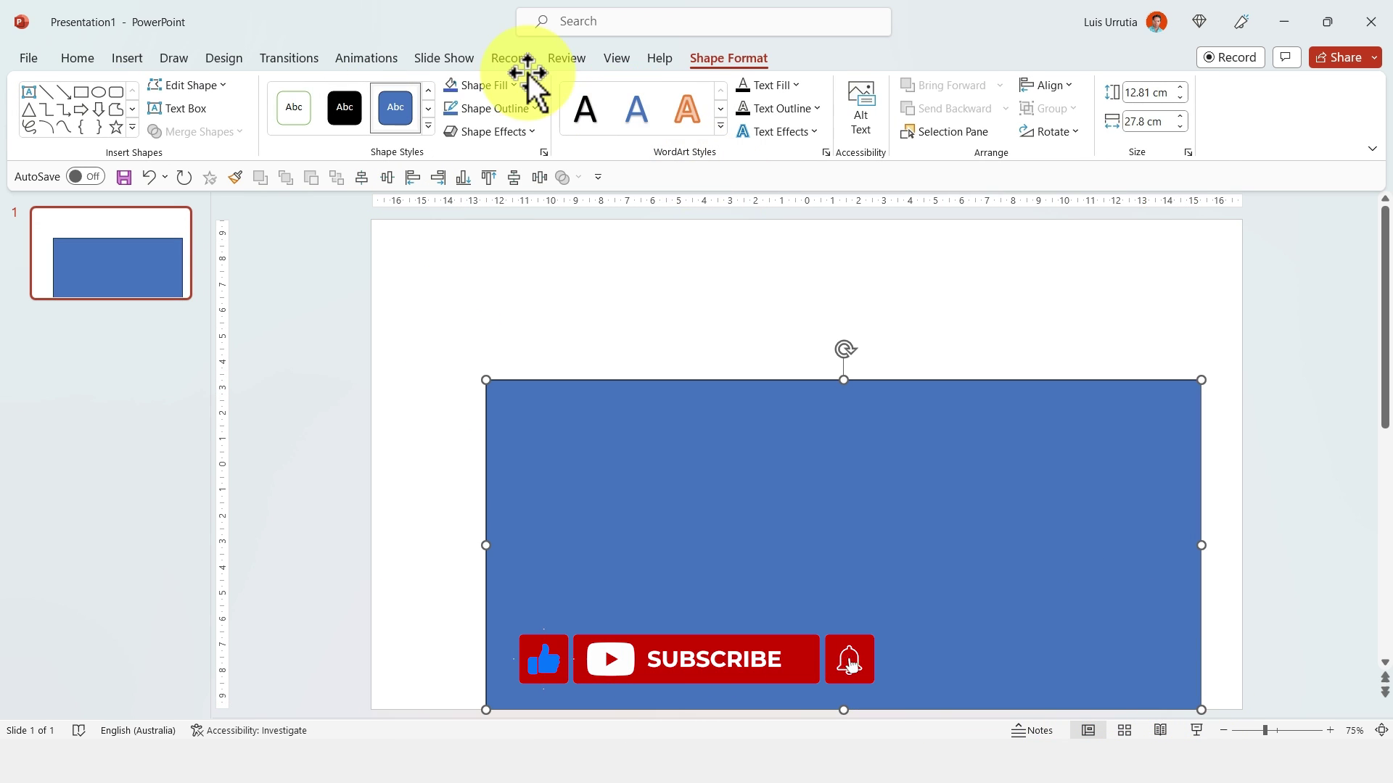
left_click(526, 111)
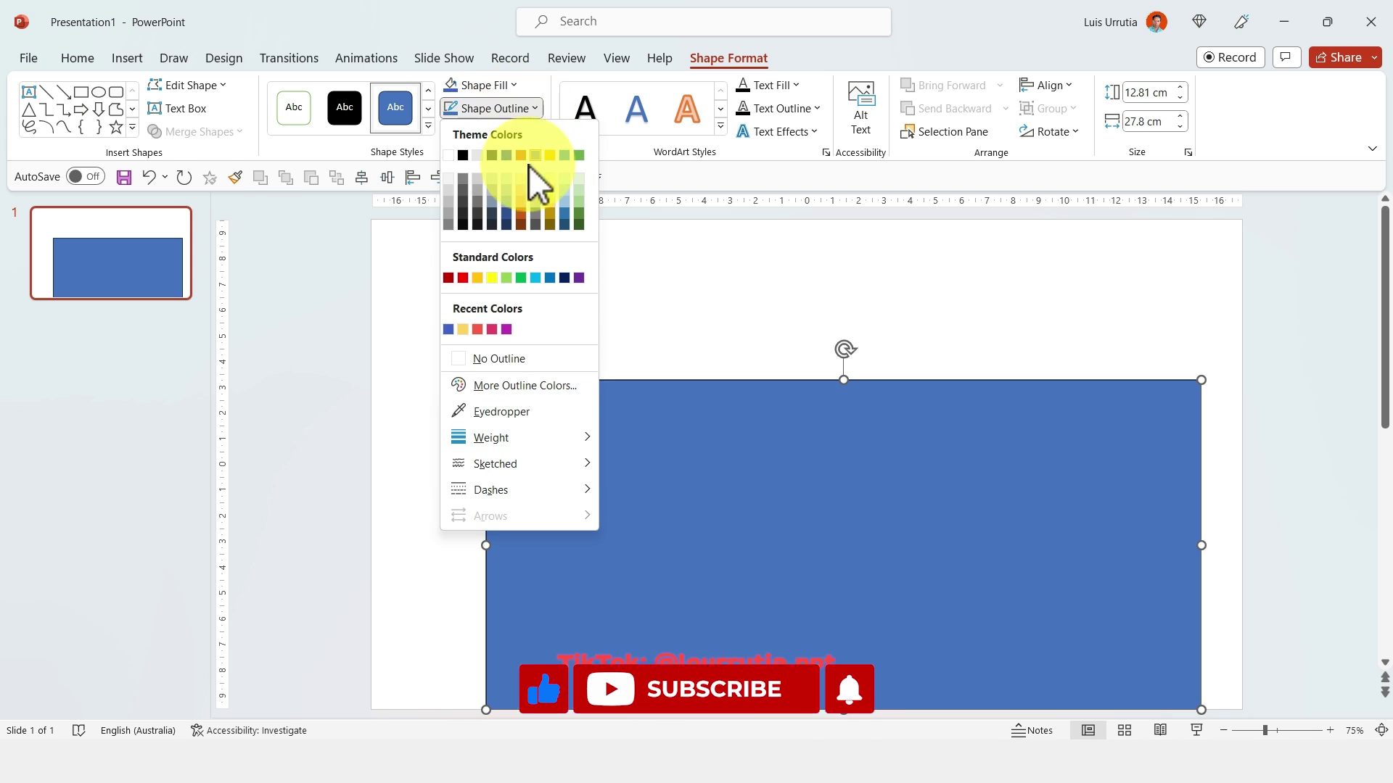
left_click(476, 363)
left_click(511, 84)
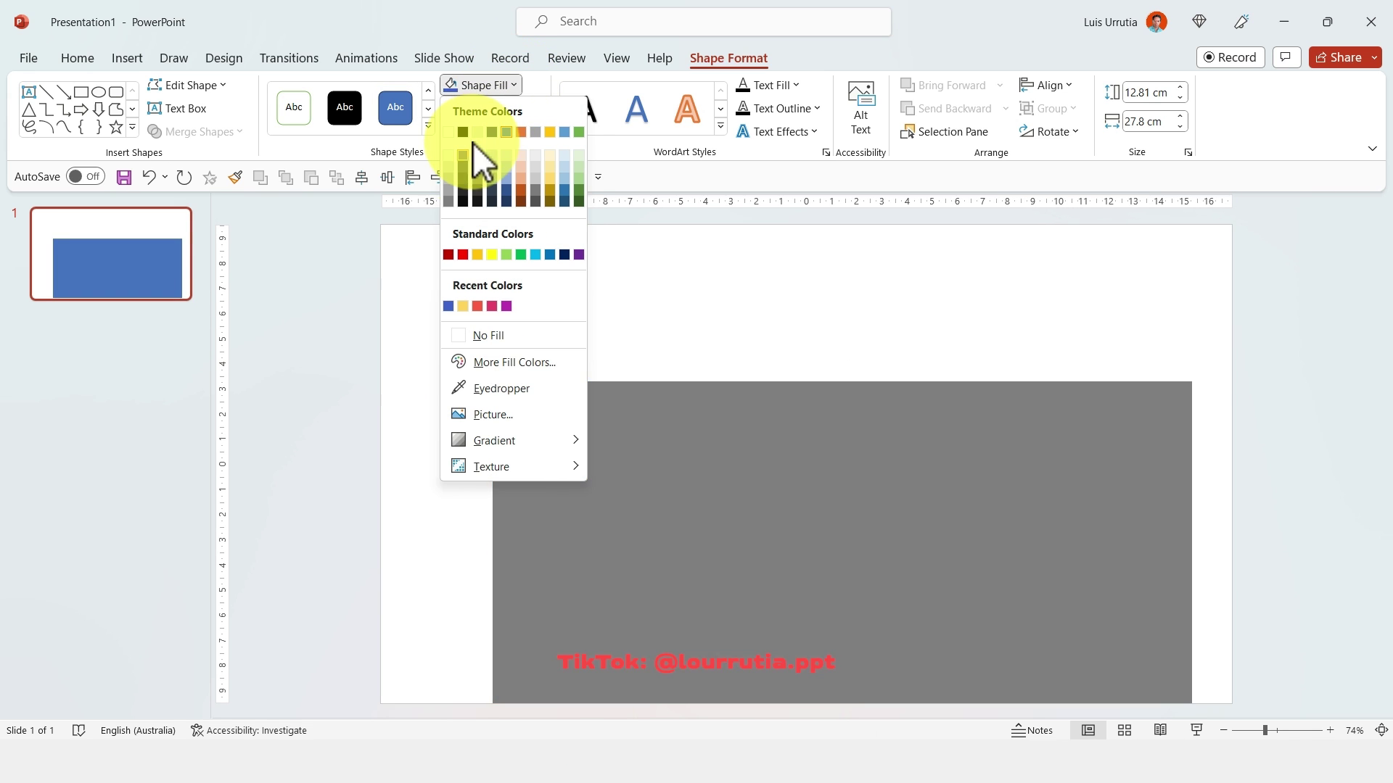
left_click(449, 155)
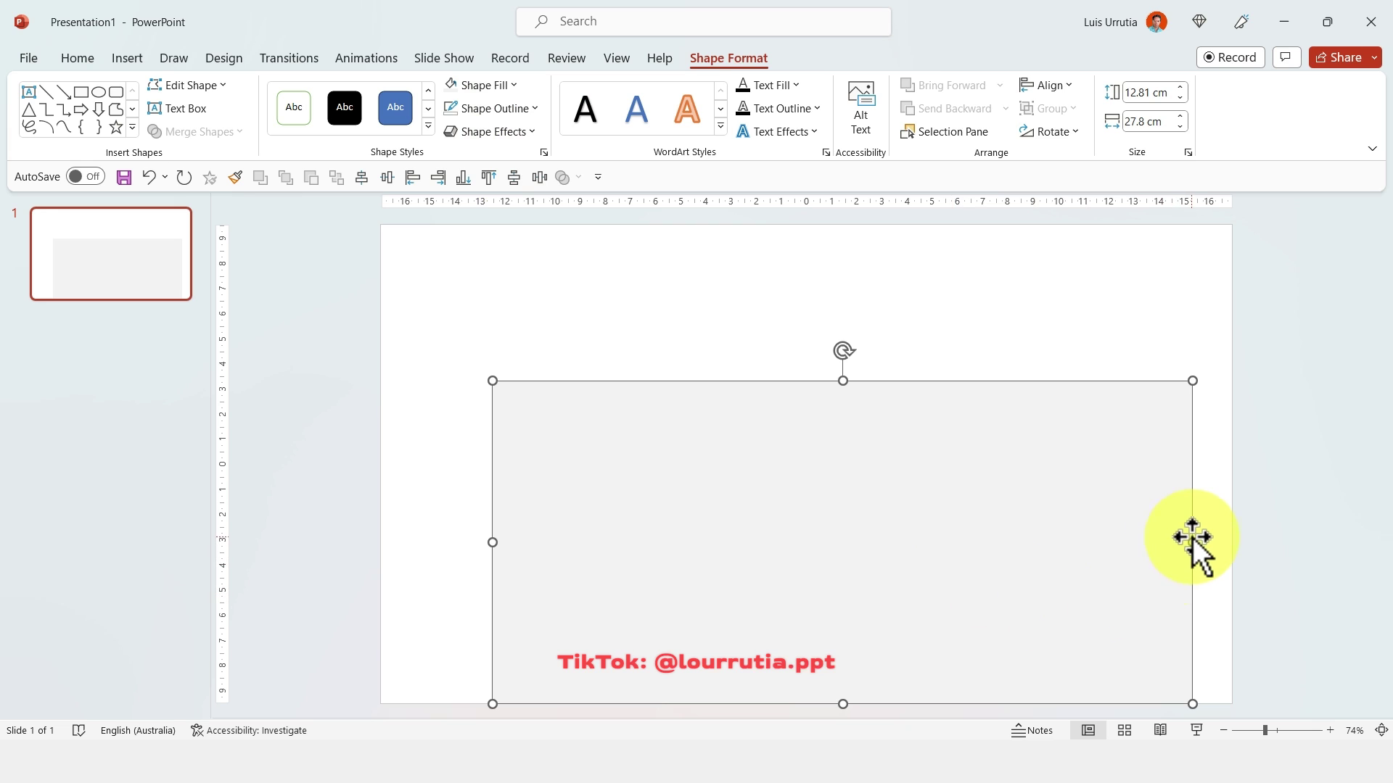
Deselect the rectangle and place a new text box at the slide's upper left
key("Escape")
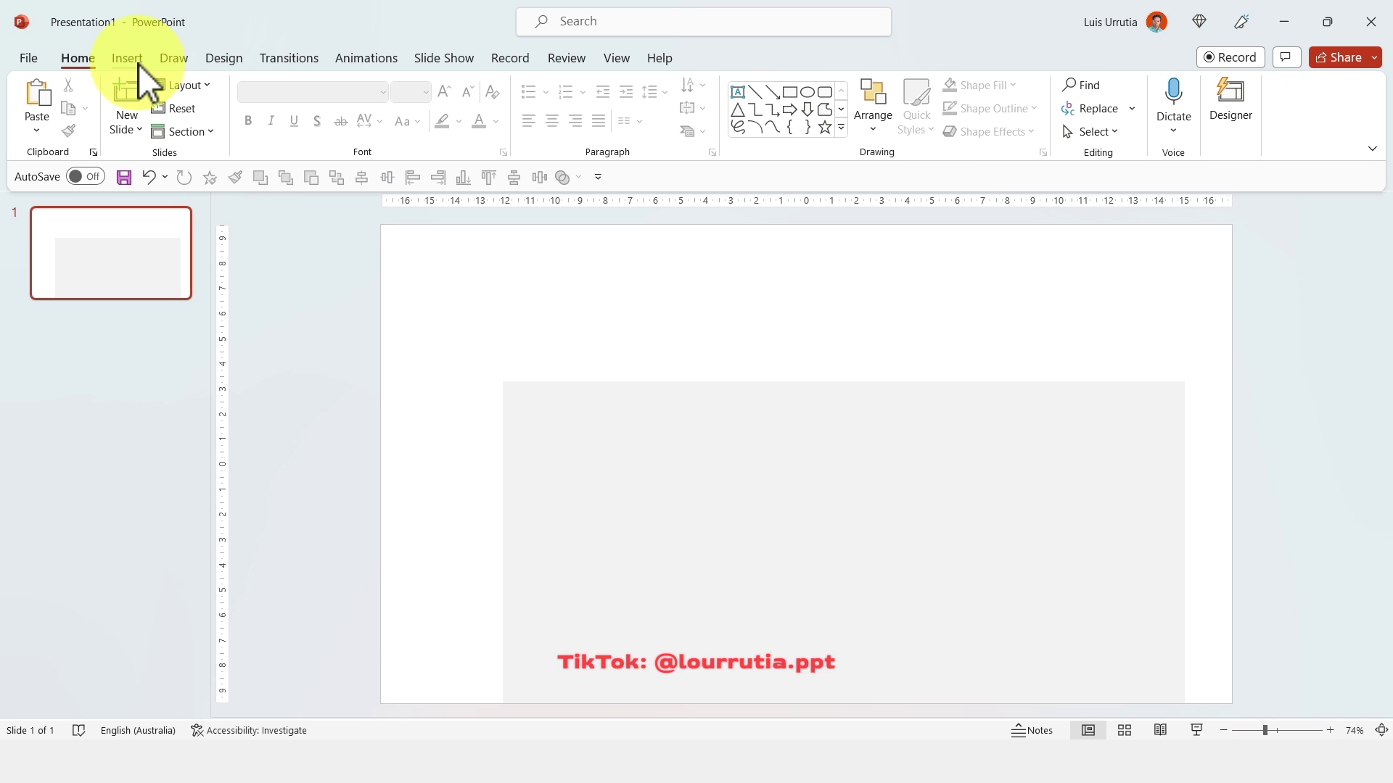
left_click(138, 62)
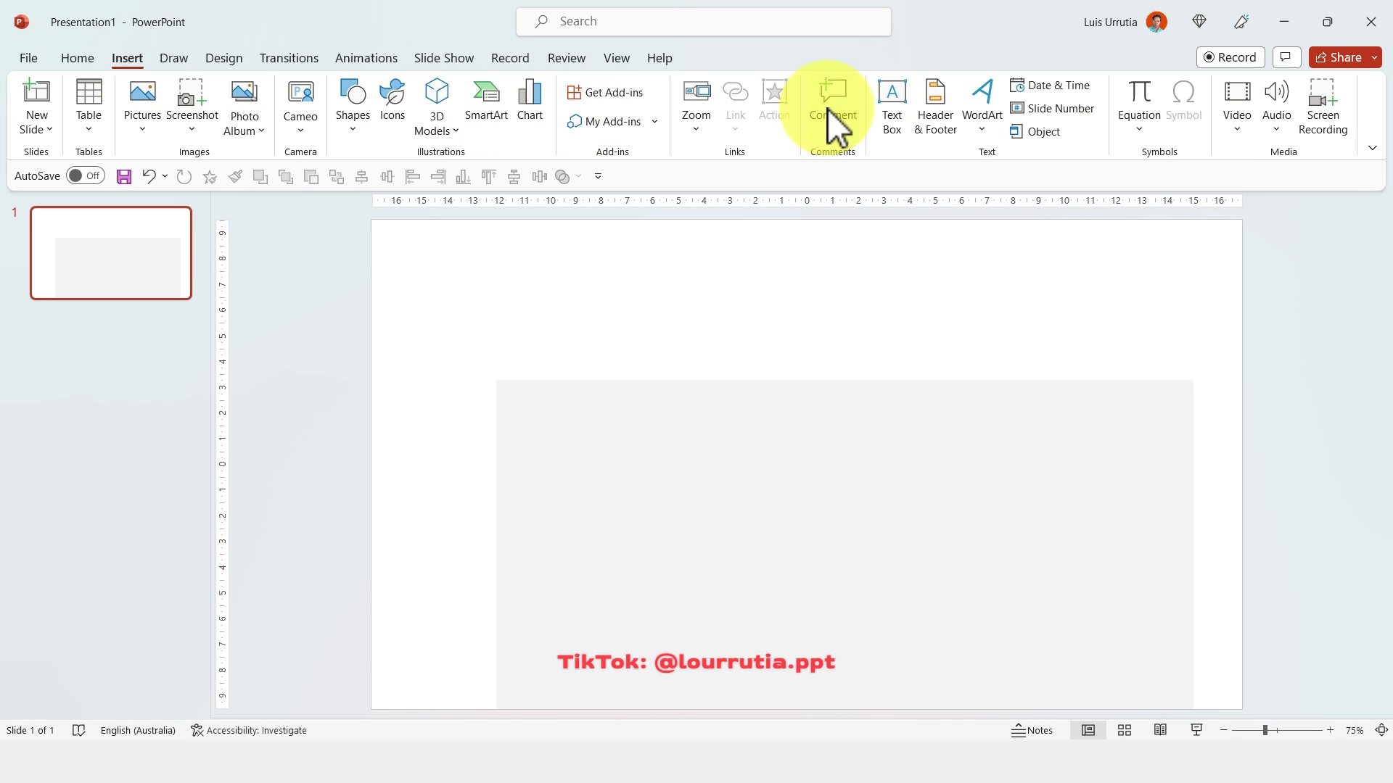
left_click(897, 88)
left_click(437, 275)
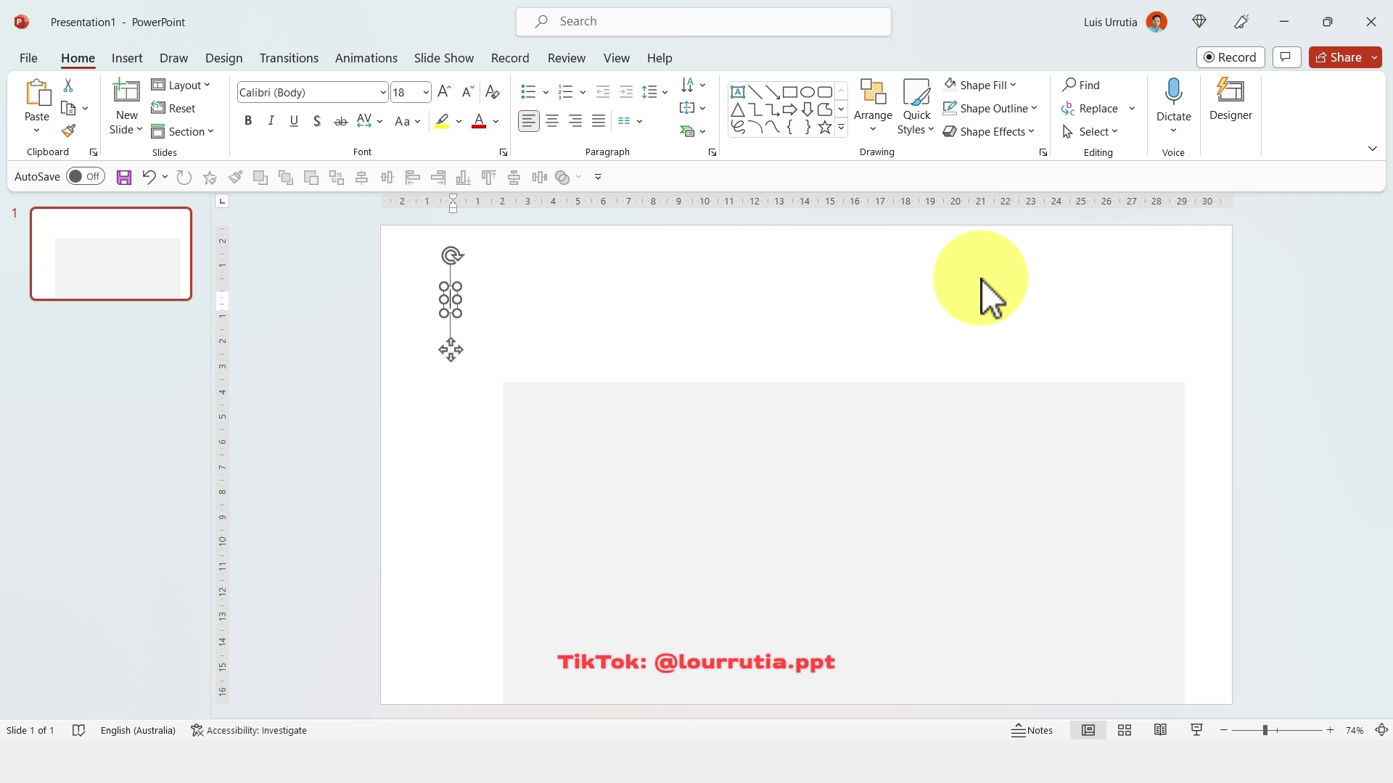
Enter 'Our Team' in the text box, then scroll Chrome's dafontfree.io Instagram Logo Font page to its download
type("Our Team")
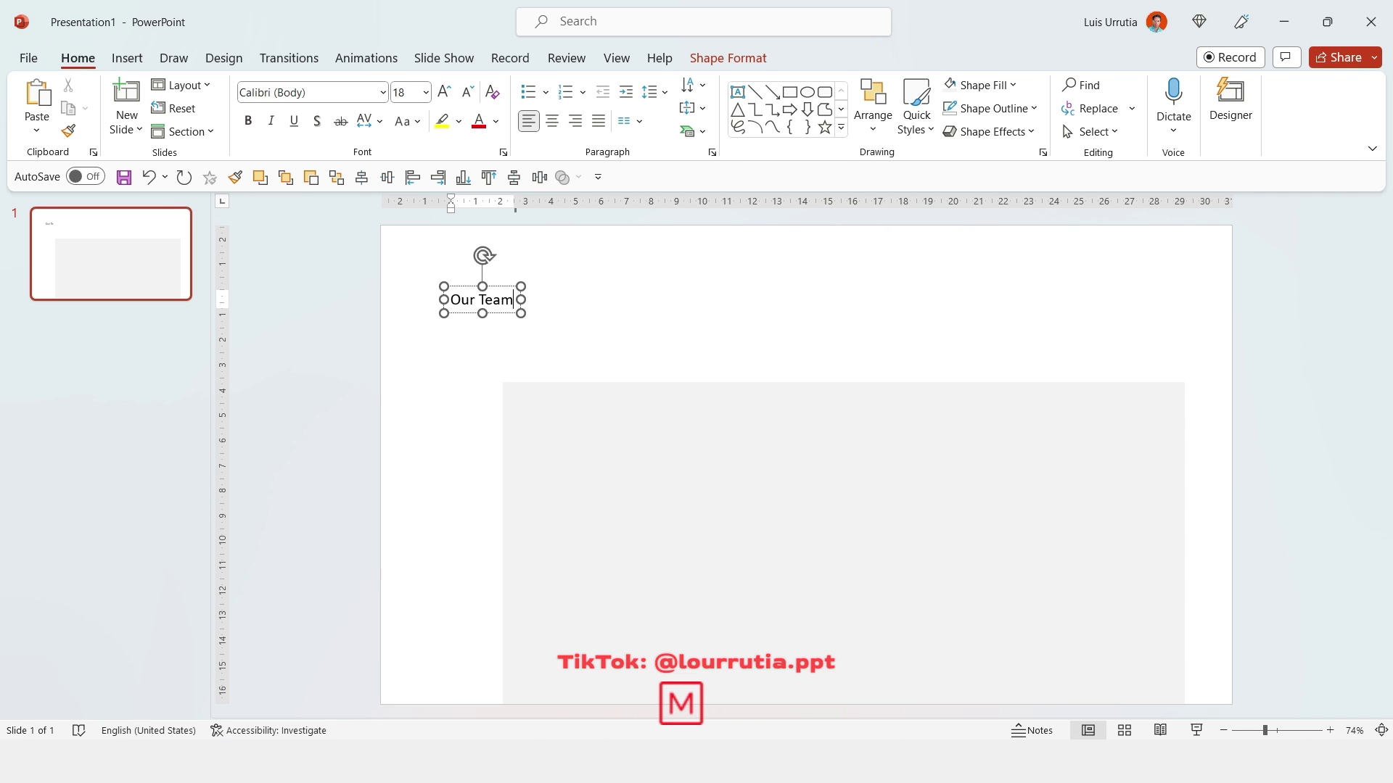
key("alt+Tab")
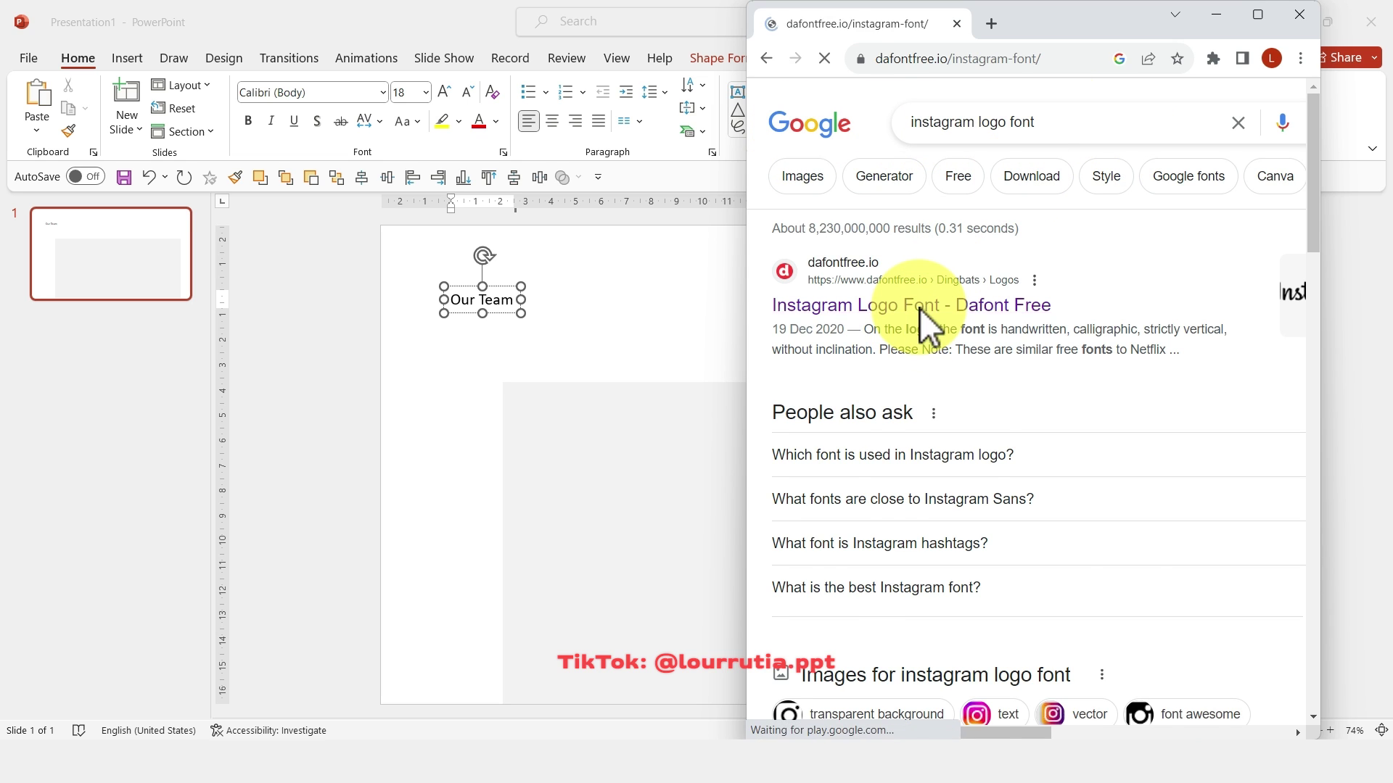
scroll(1096, 308, "down", 3)
scroll(1099, 299, "down", 10)
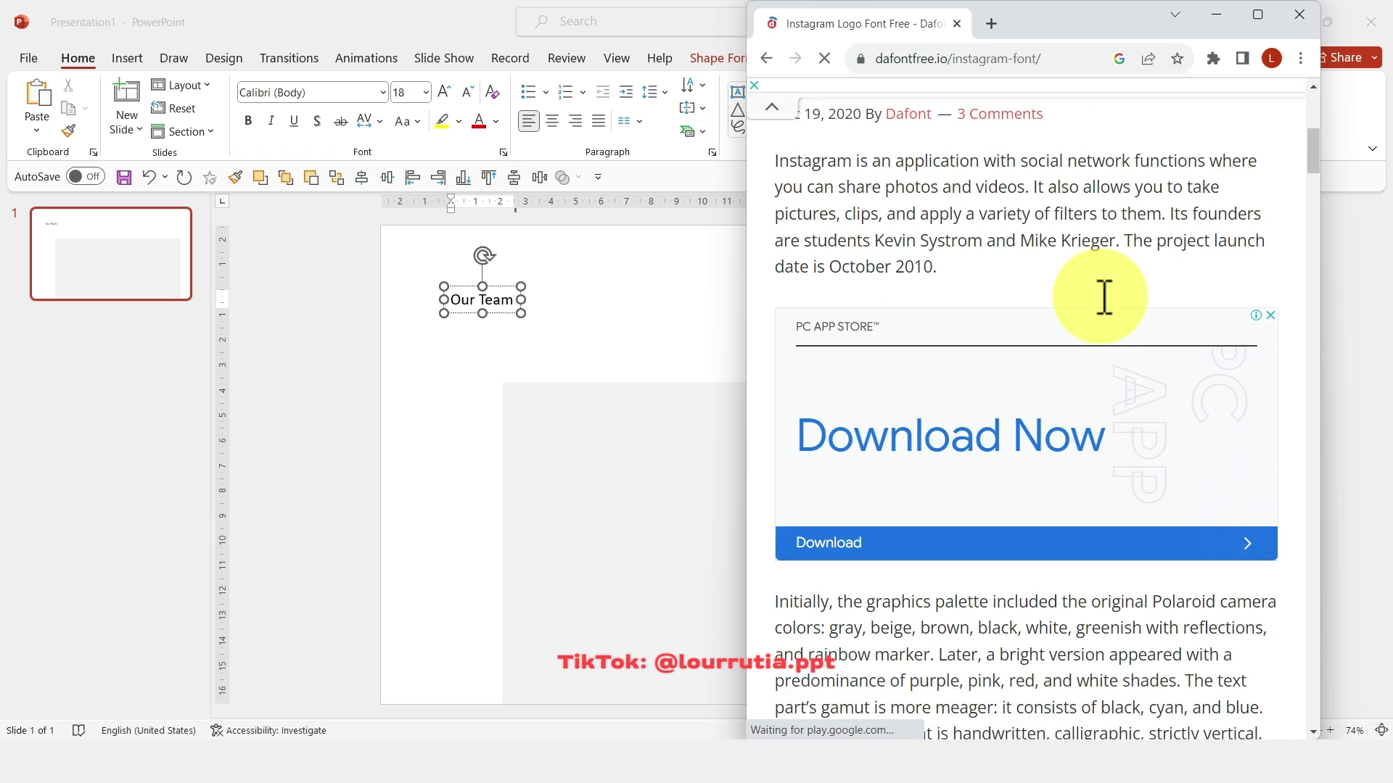
scroll(1100, 297, "down", 4)
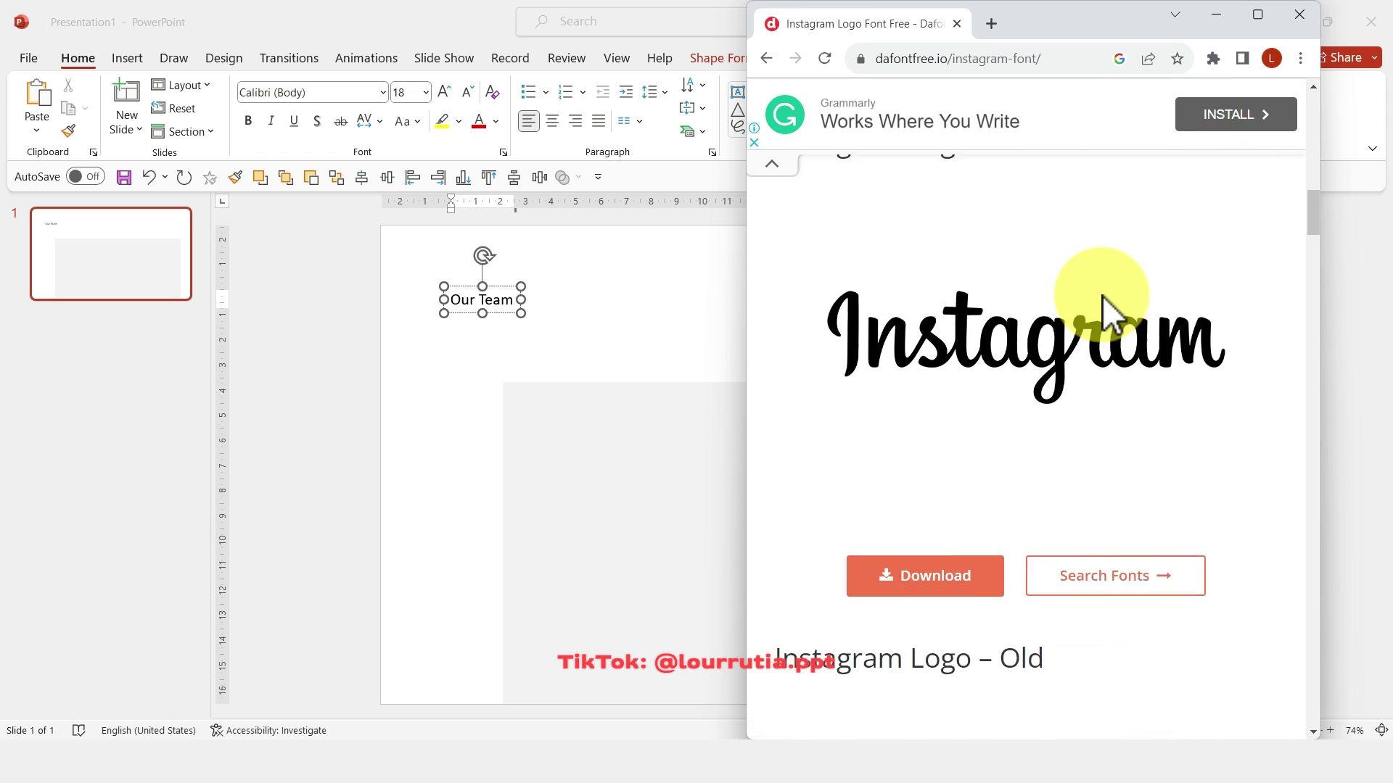
scroll(1102, 295, "up", 2)
scroll(1103, 294, "down", 1)
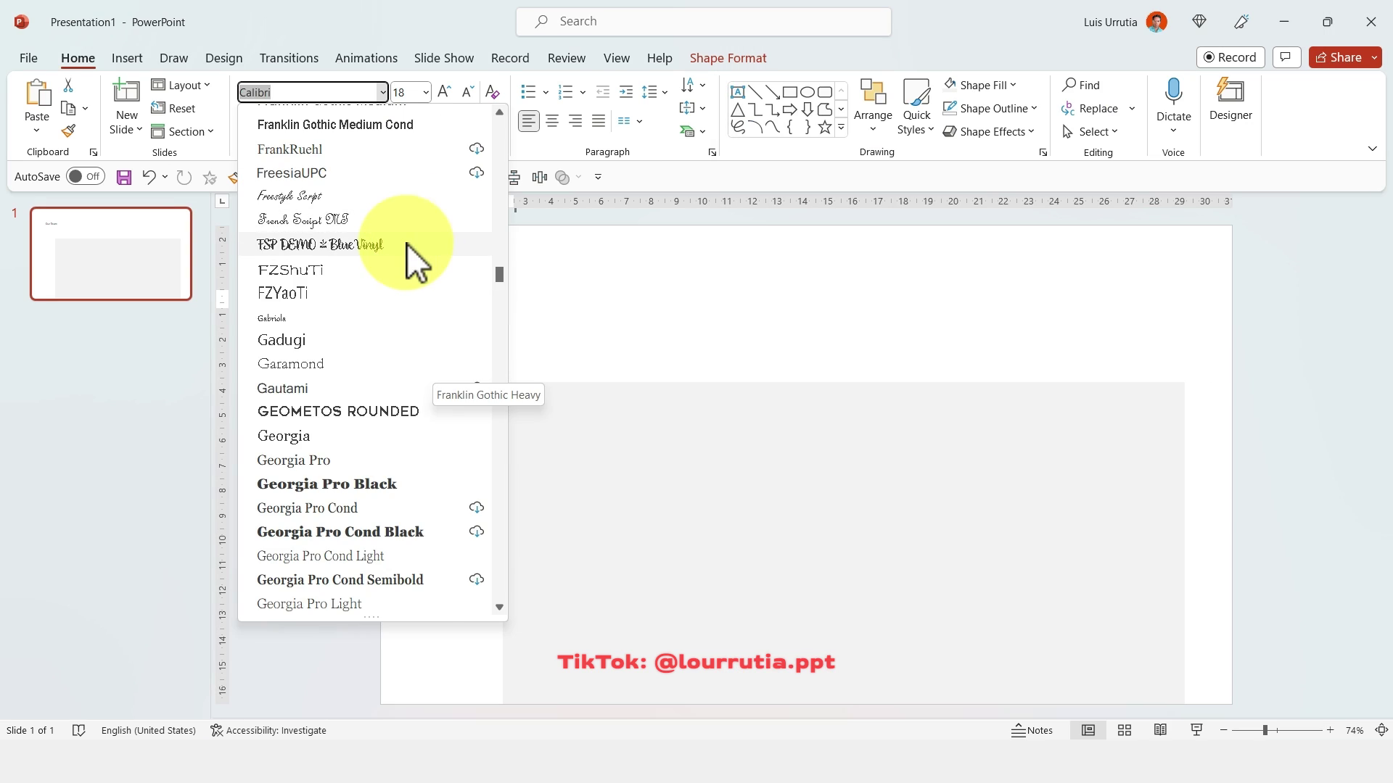
Set Our Team in the FSP DEMO - Blue Vinyl script font at 36 pt in the top-left corner
left_click(407, 251)
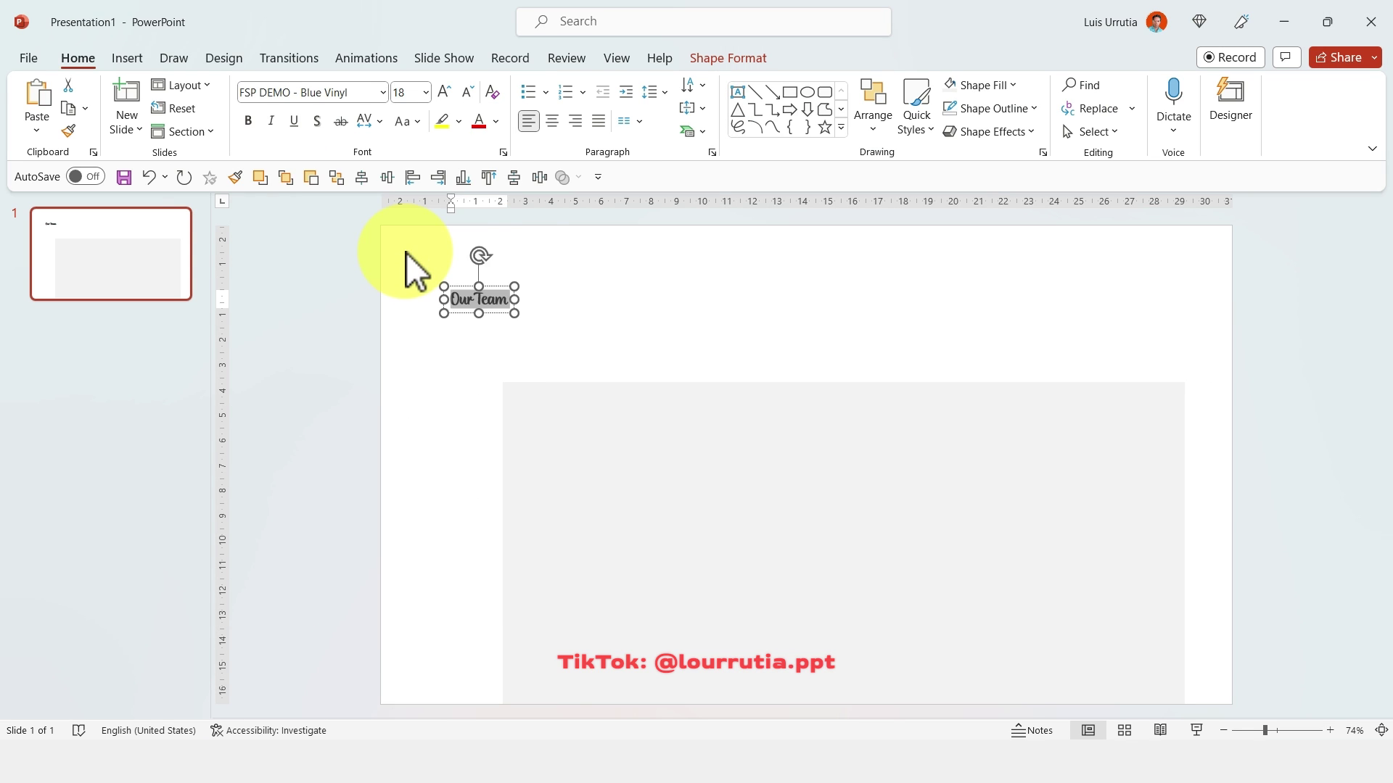
left_click(449, 87)
left_click(450, 89)
left_click(450, 88)
left_click(449, 89)
left_click(449, 88)
left_click(449, 89)
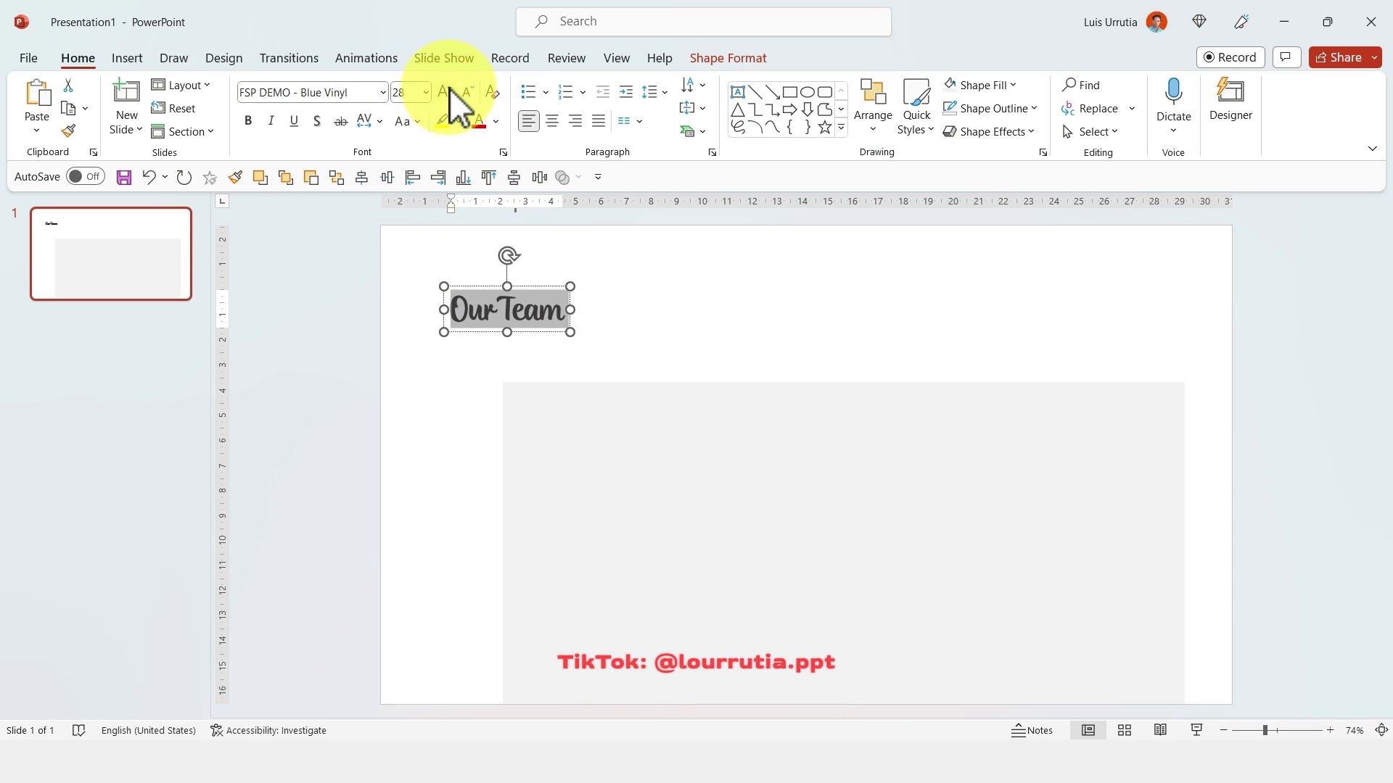
left_click_drag(543, 285, 510, 244)
Draw a circle beside the Our Team title and resize it to 2.76 cm
left_click(615, 273)
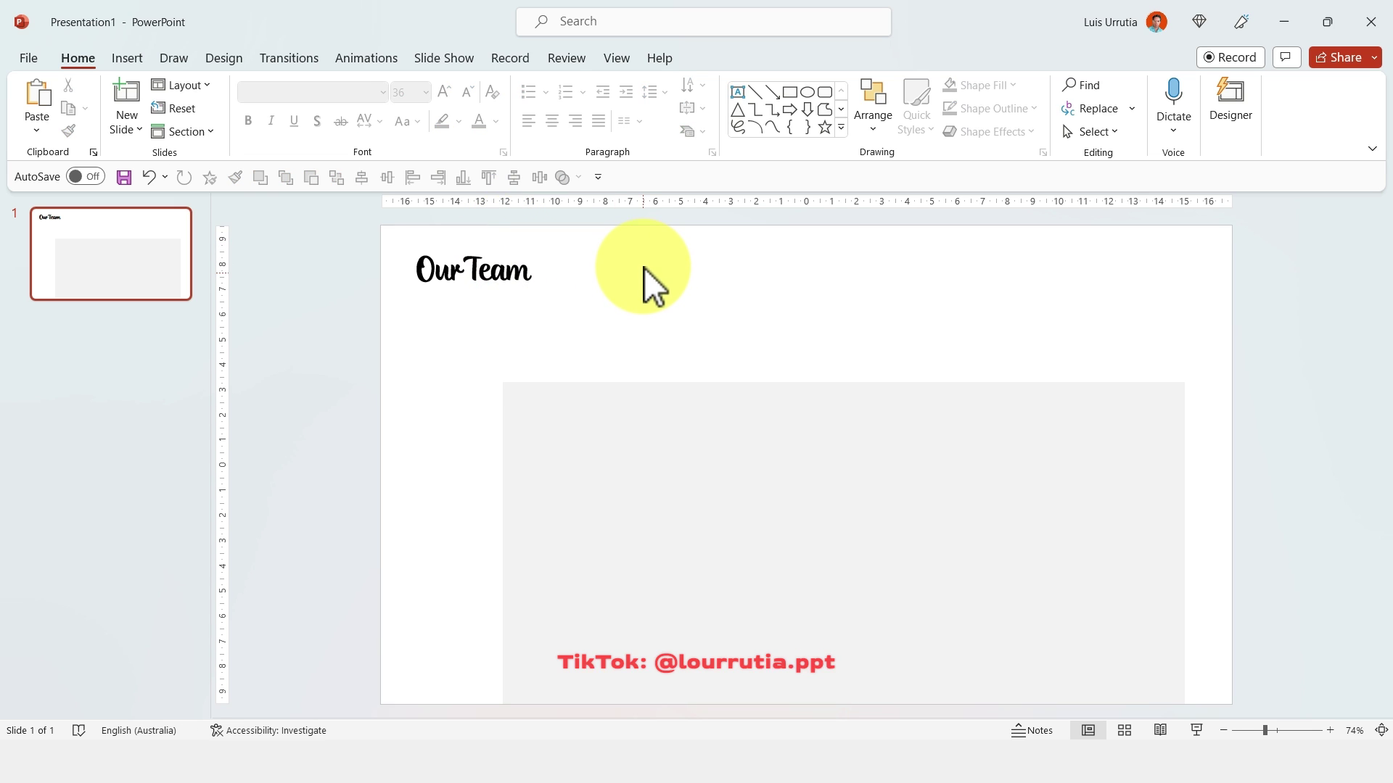
left_click(806, 94)
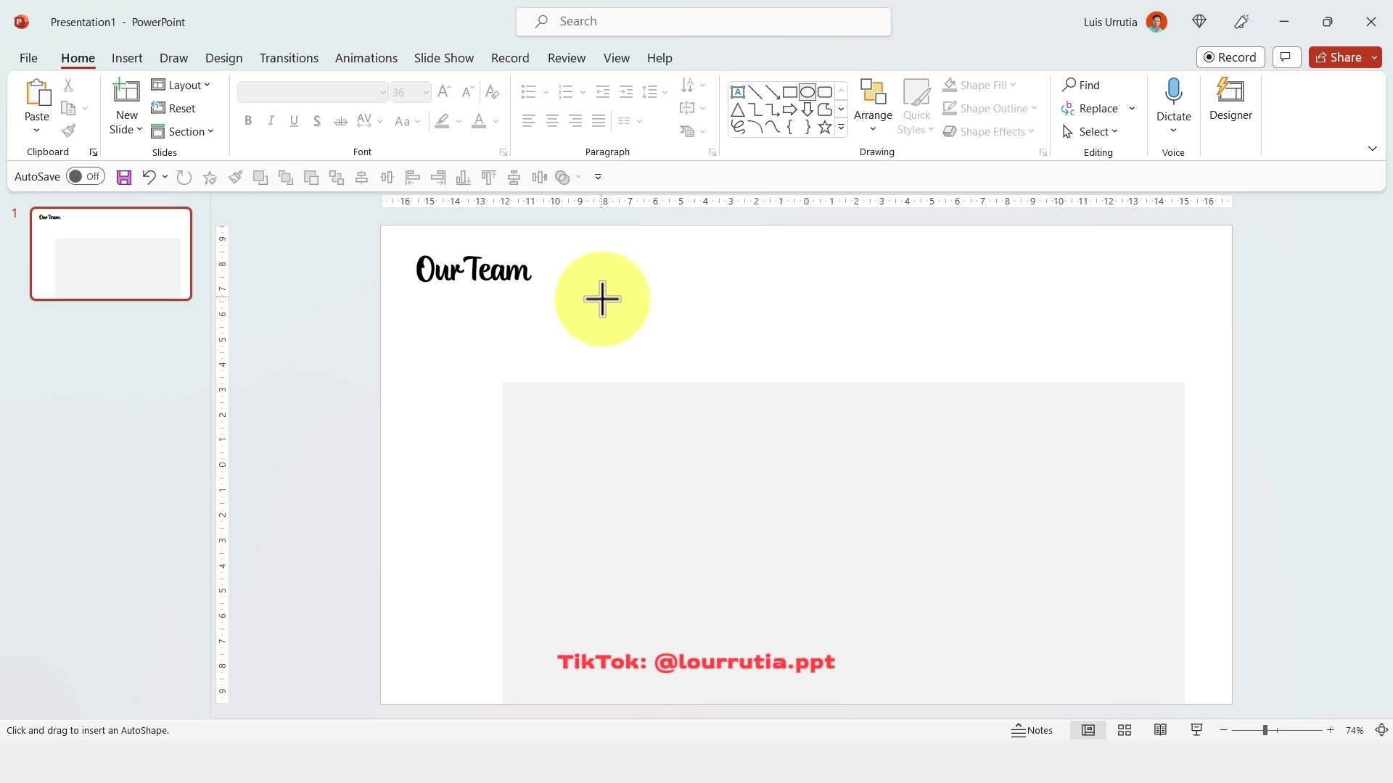
mouse_move(610, 309)
left_mouse_down()
mouse_move(675, 348)
mouse_move(639, 333)
mouse_move(659, 357)
left_mouse_up()
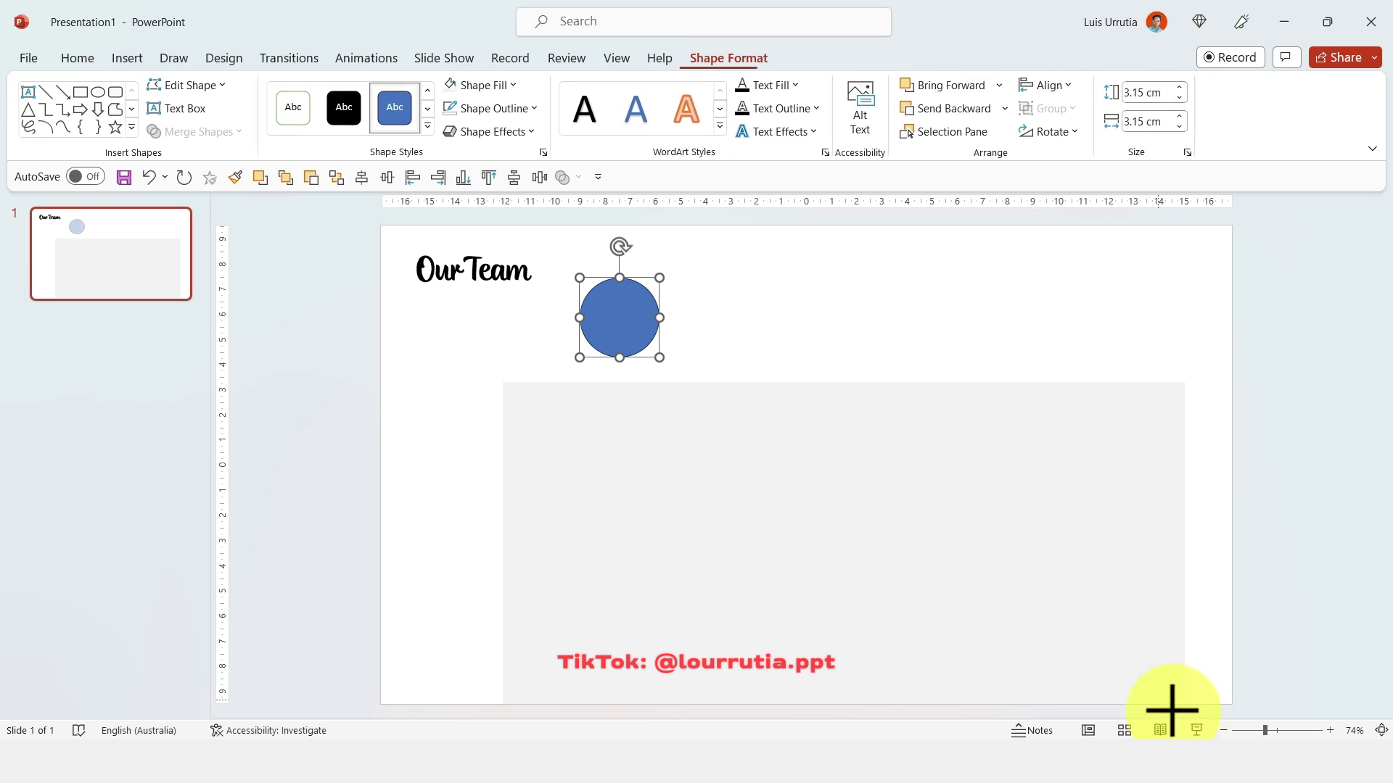
left_click(1300, 729)
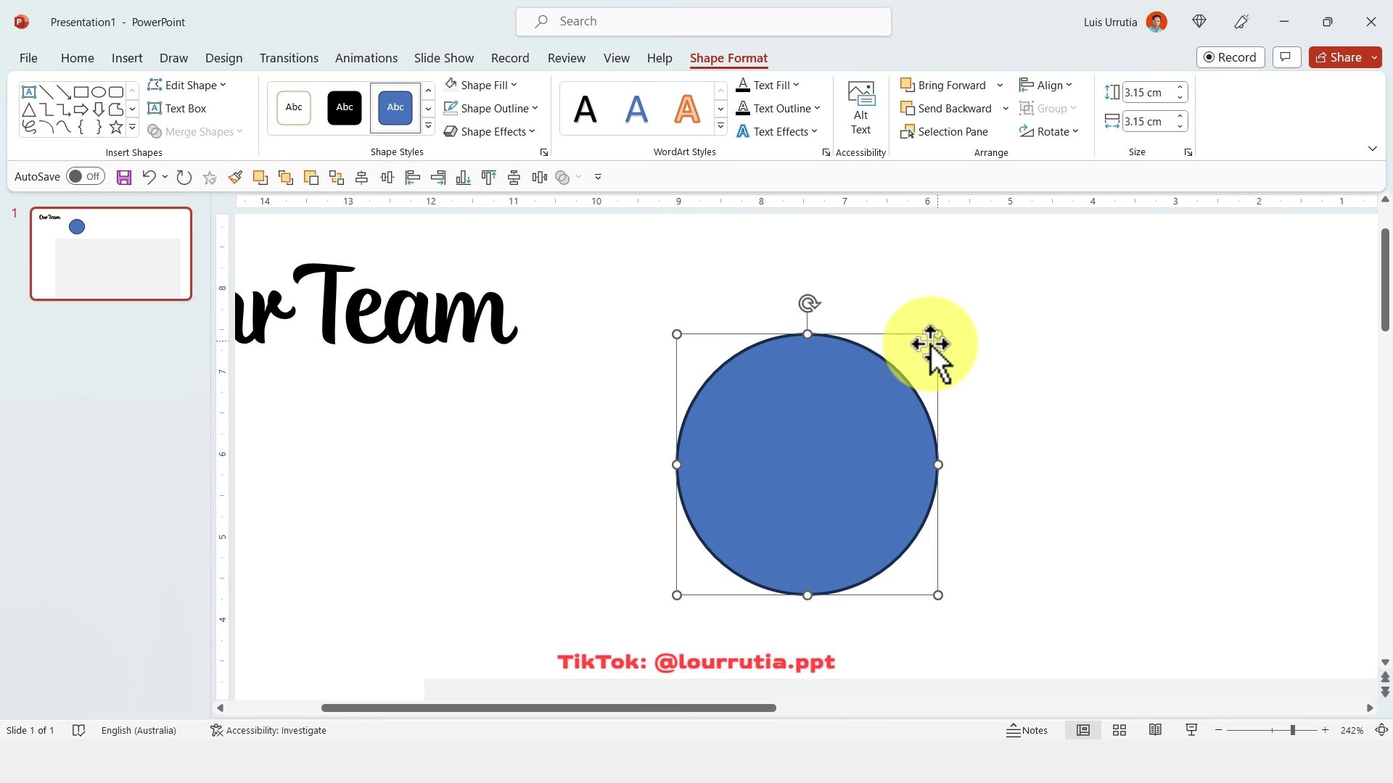
left_click_drag(936, 334, 920, 358)
key("Escape")
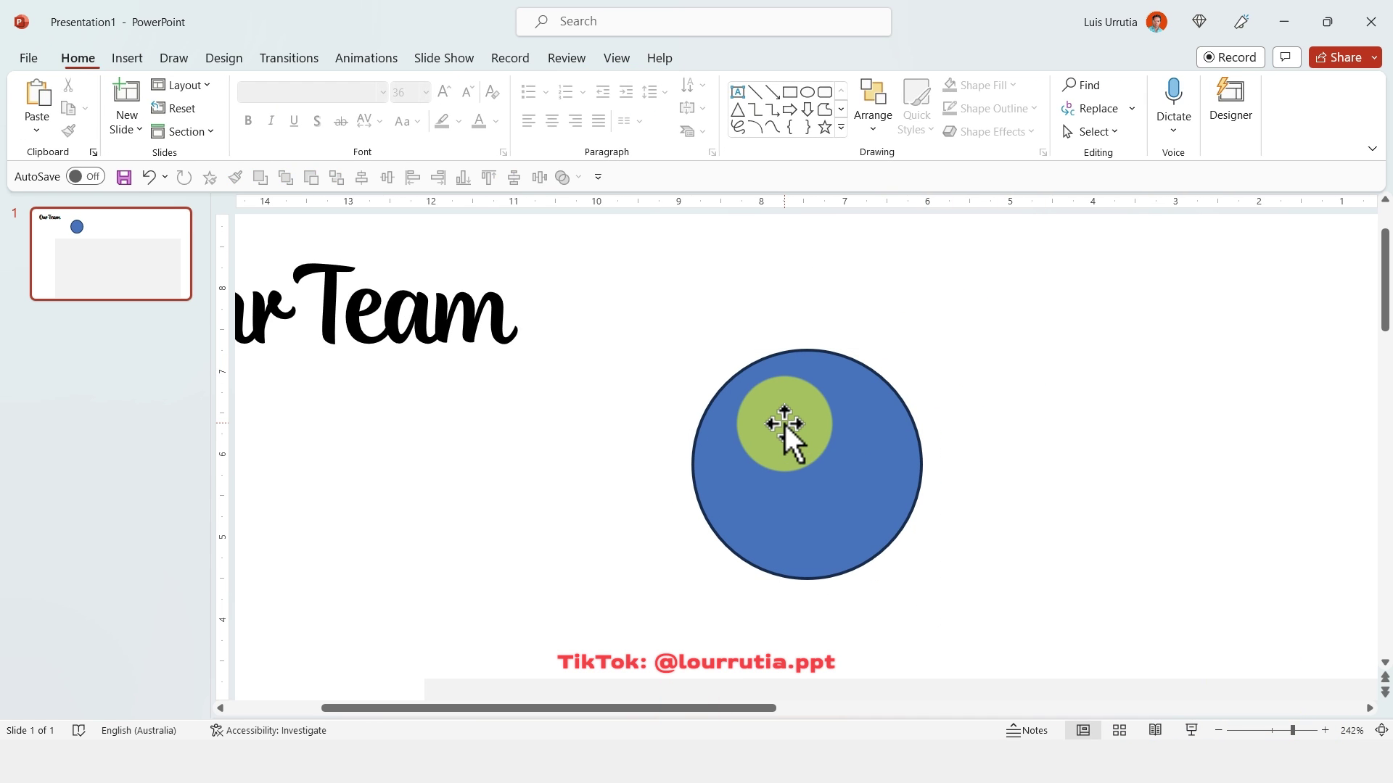
Fill the circle light grey and copy it
left_click(785, 425)
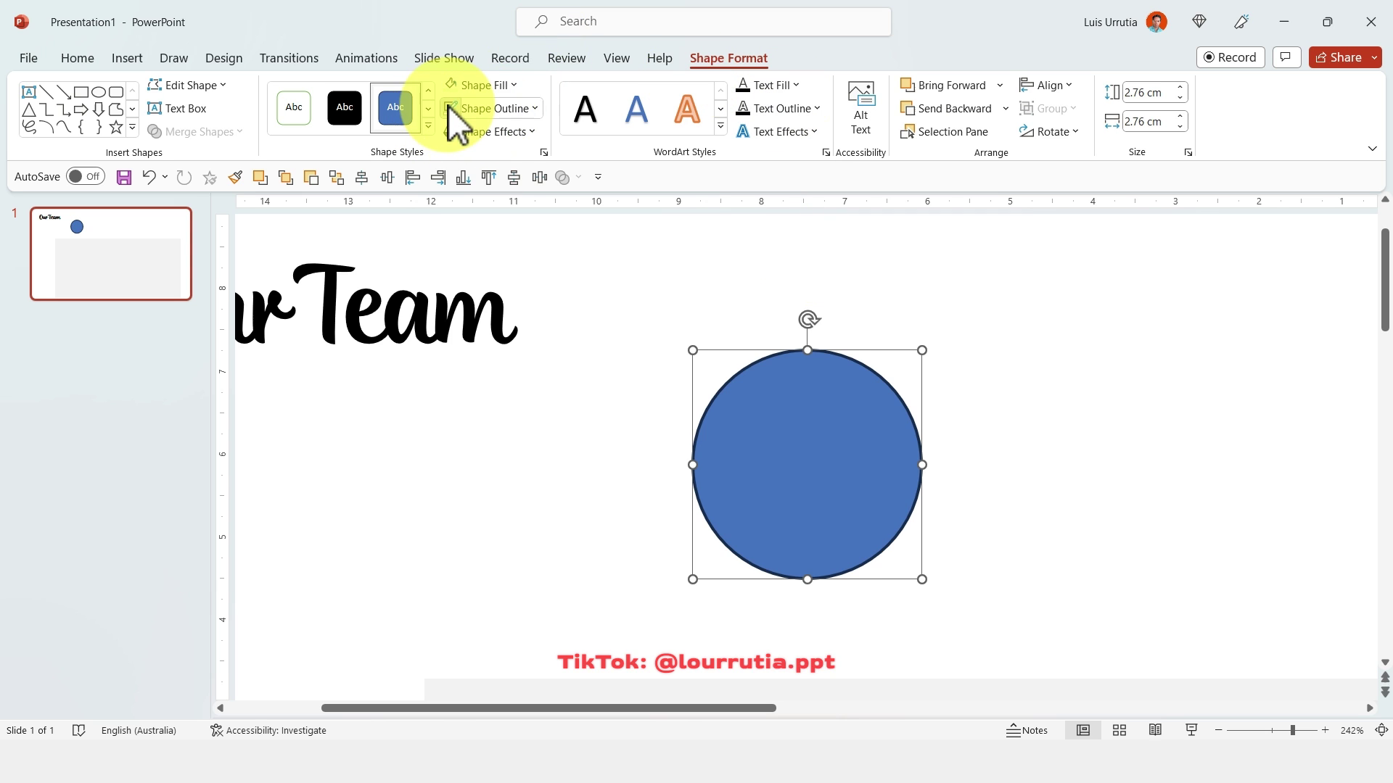
left_click(479, 85)
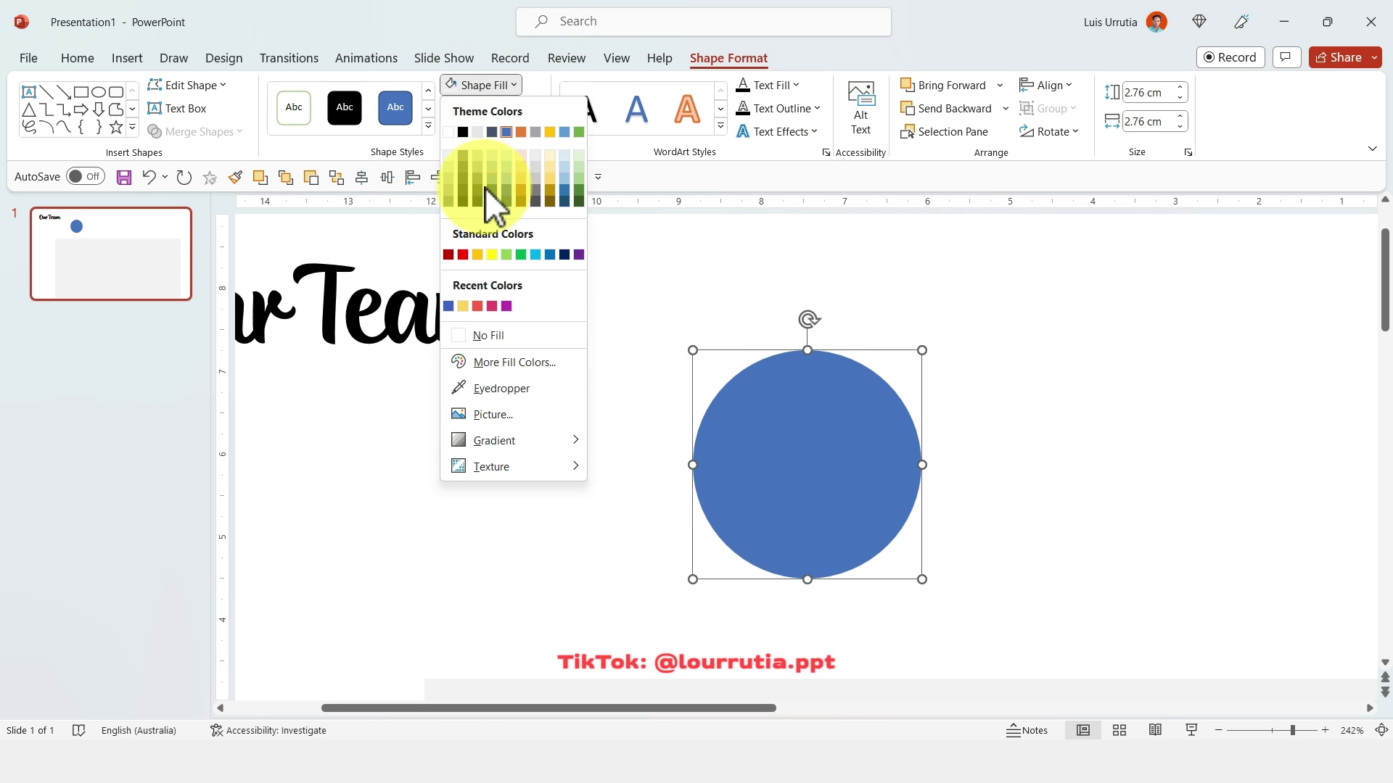
left_click(477, 159)
left_click(991, 367)
left_click(808, 422)
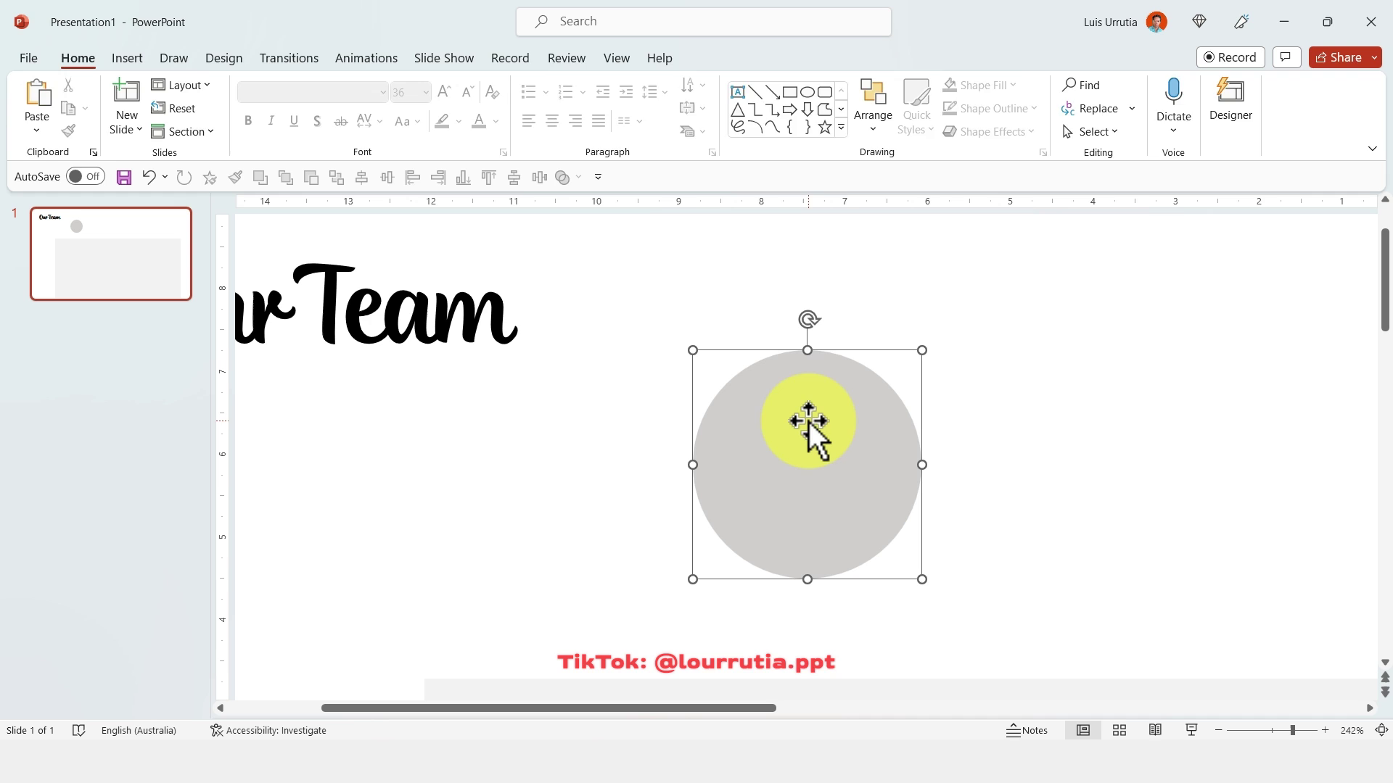
key("ctrl+c")
Paste a copy of the circle and remove its fill, keeping only the purple outline
left_click(995, 365)
key("ctrl+v")
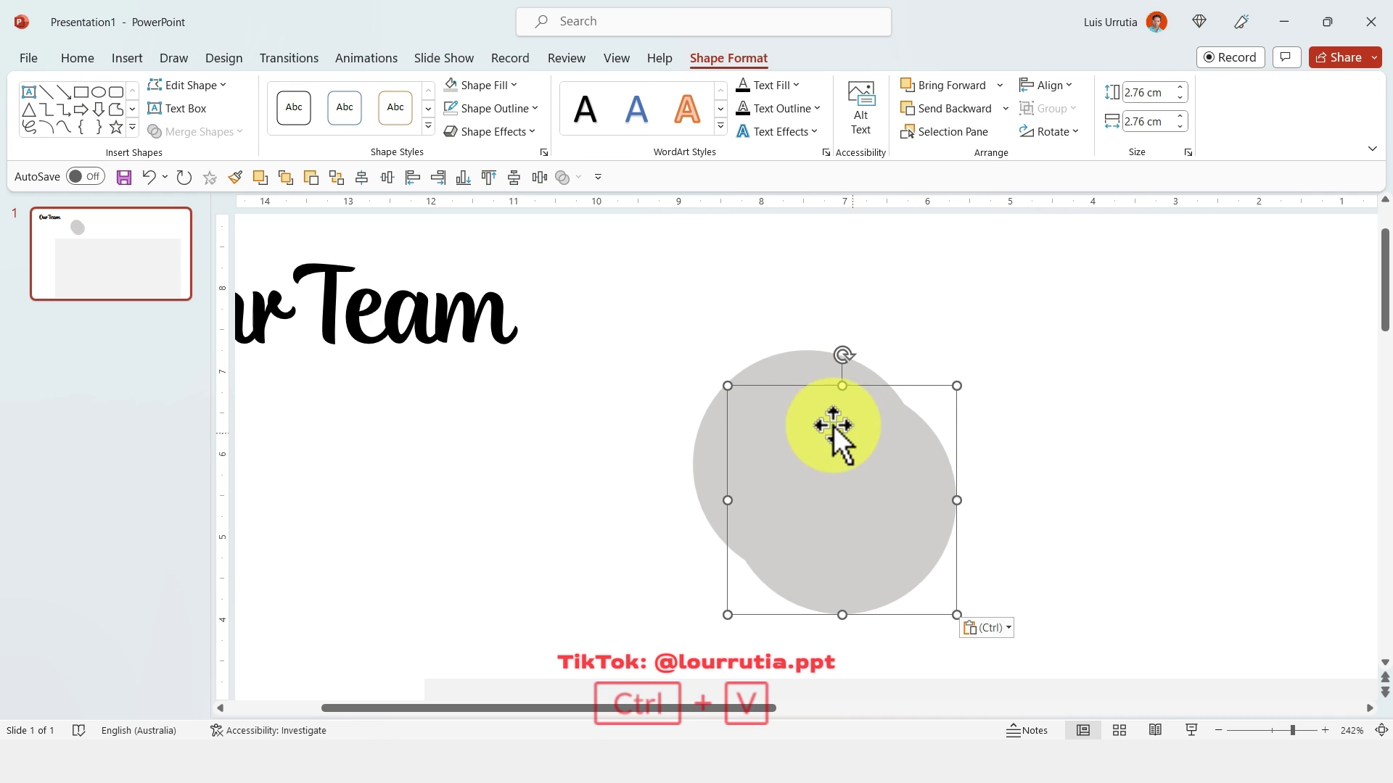
left_click(512, 84)
left_click(541, 335)
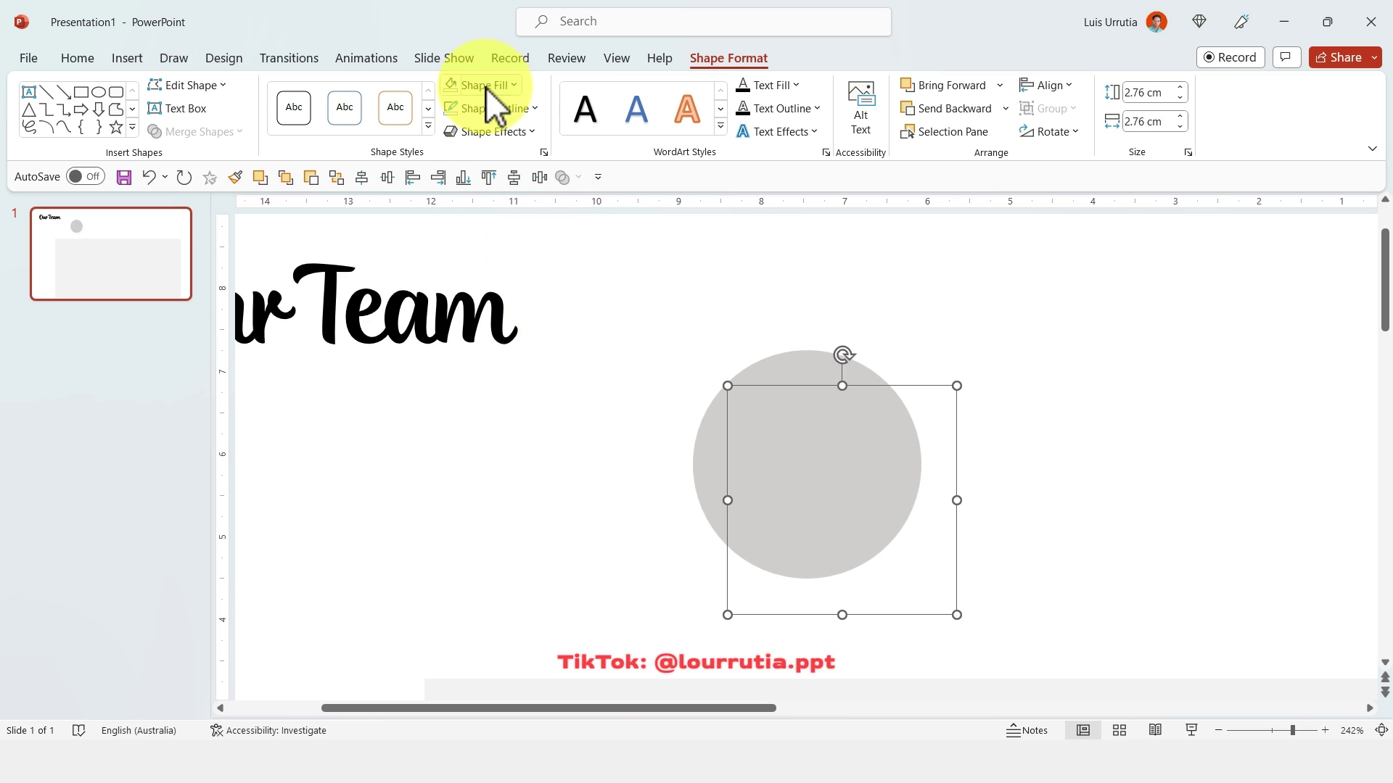
left_click(501, 109)
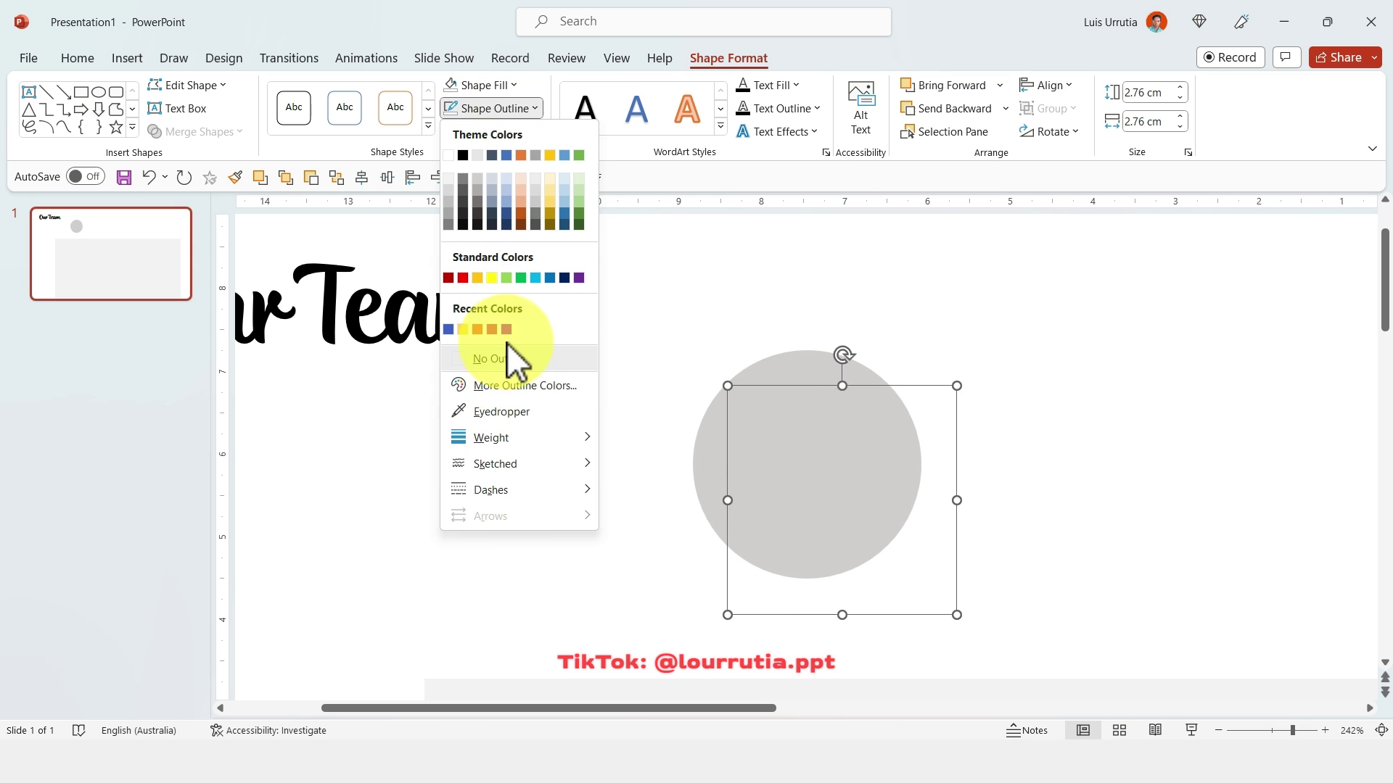
key("Escape")
Enlarge the purple ring around the grey circle, then shrink it to a round 3.15 cm
left_click(901, 404)
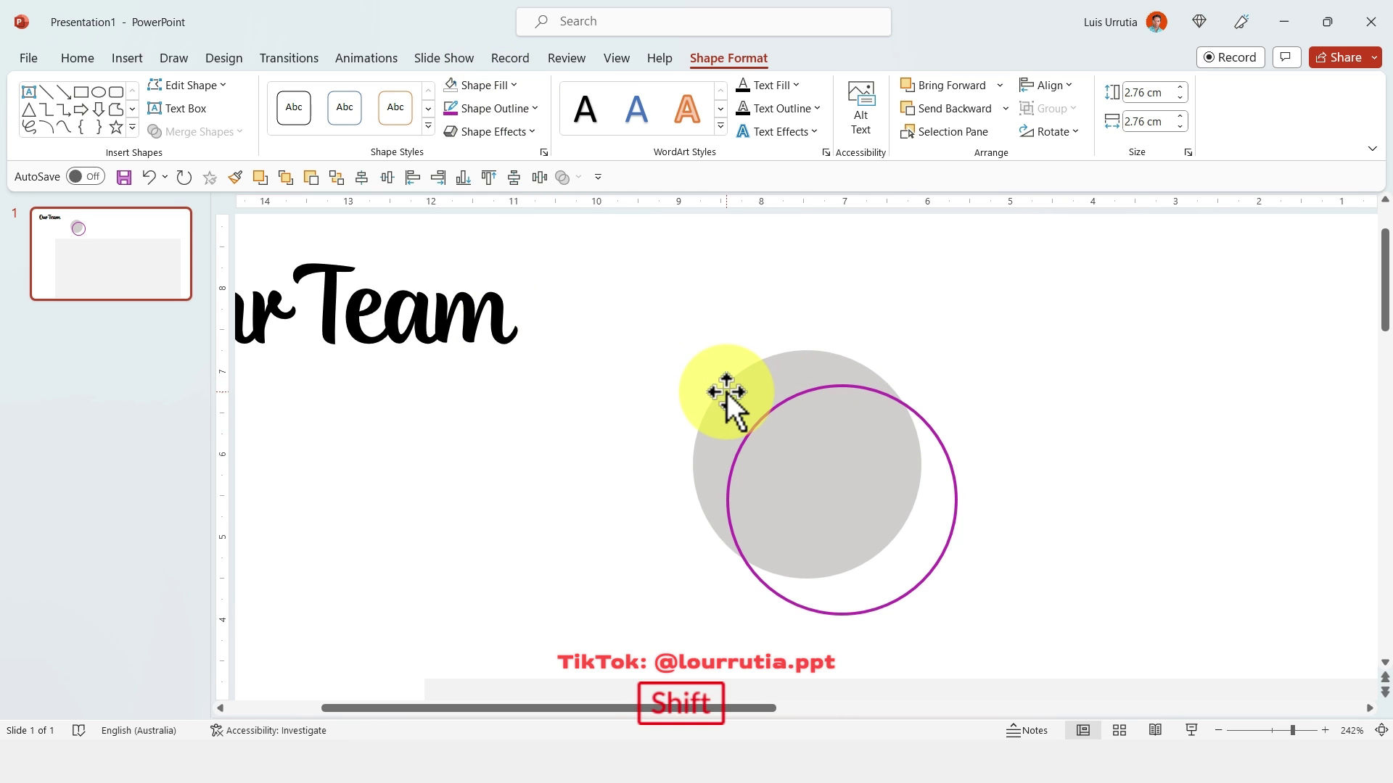
left_click_drag(726, 390, 668, 325)
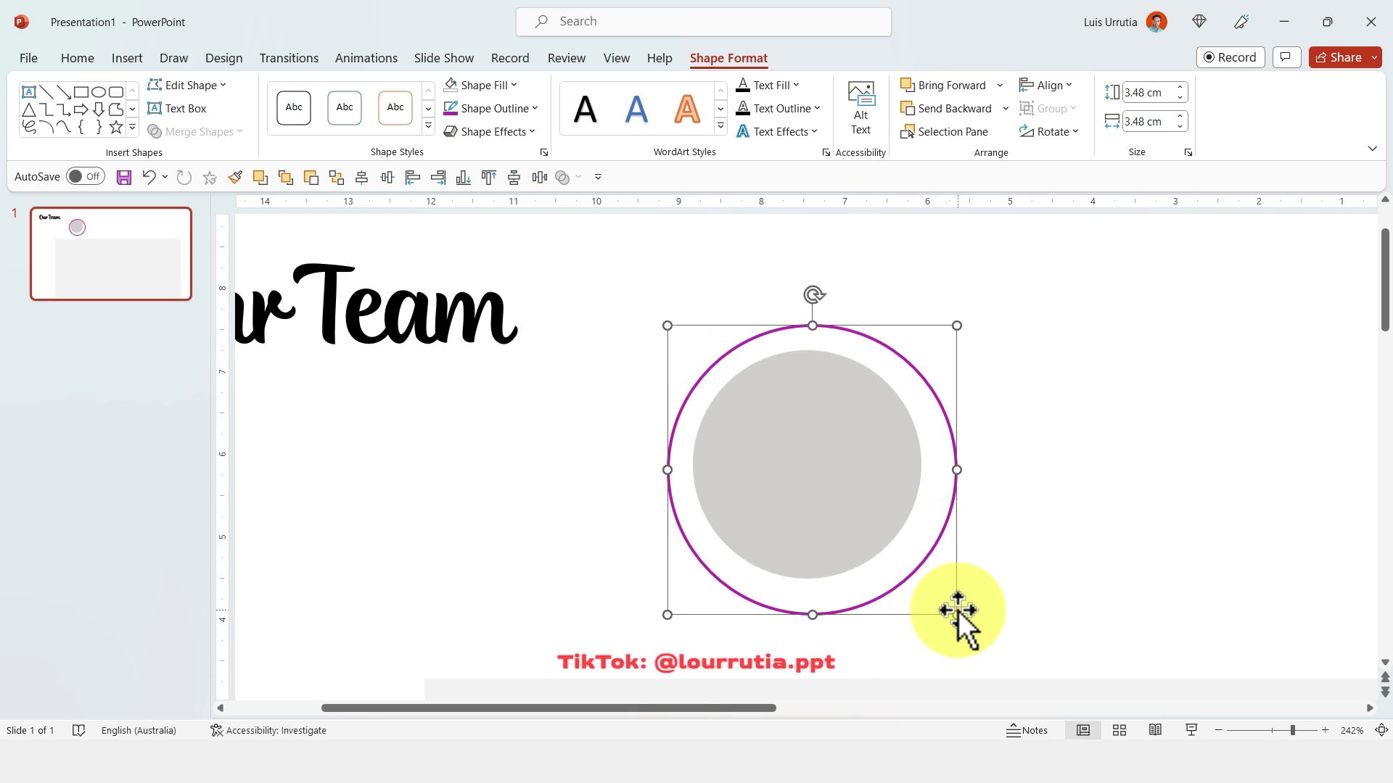
left_click_drag(956, 615, 947, 604)
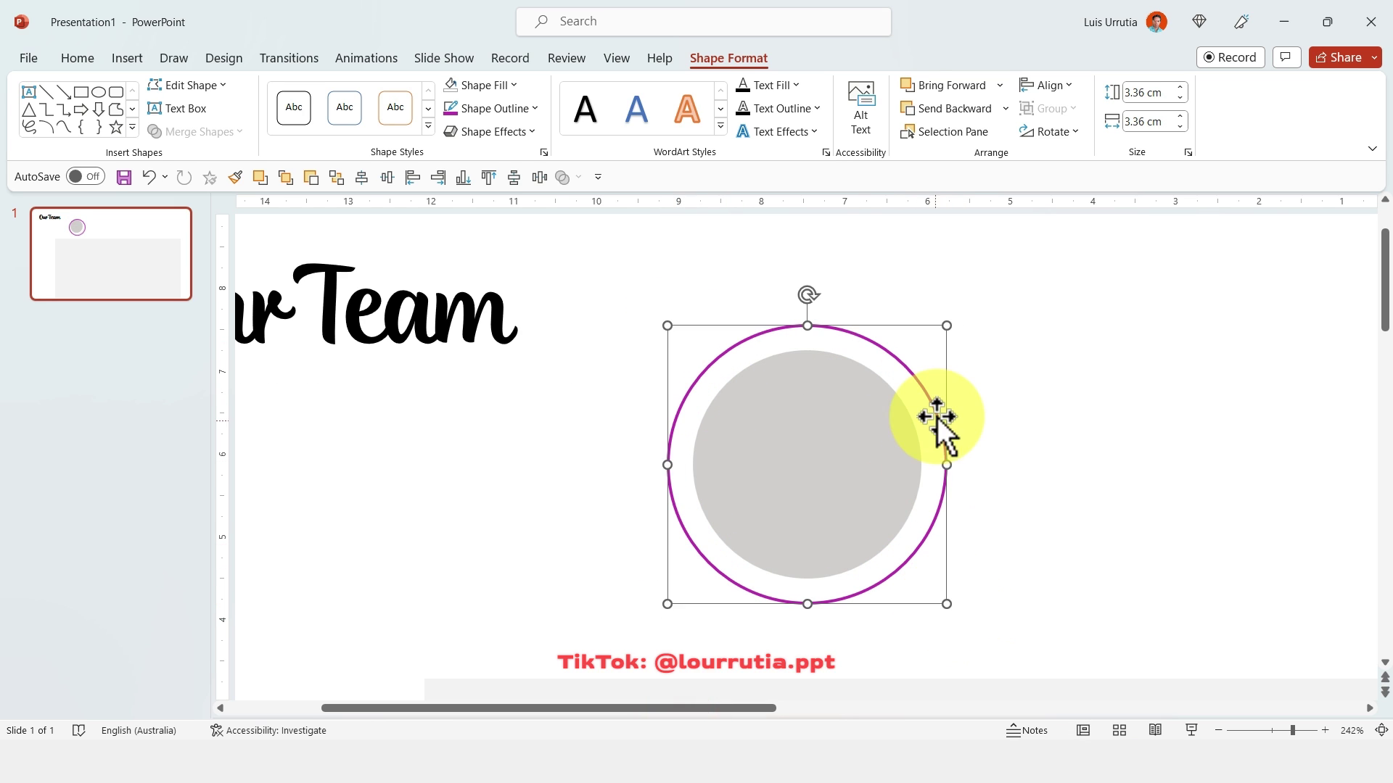
left_click_drag(948, 324, 938, 333)
Give the purple ring a heavier outline weight
left_click(1266, 731)
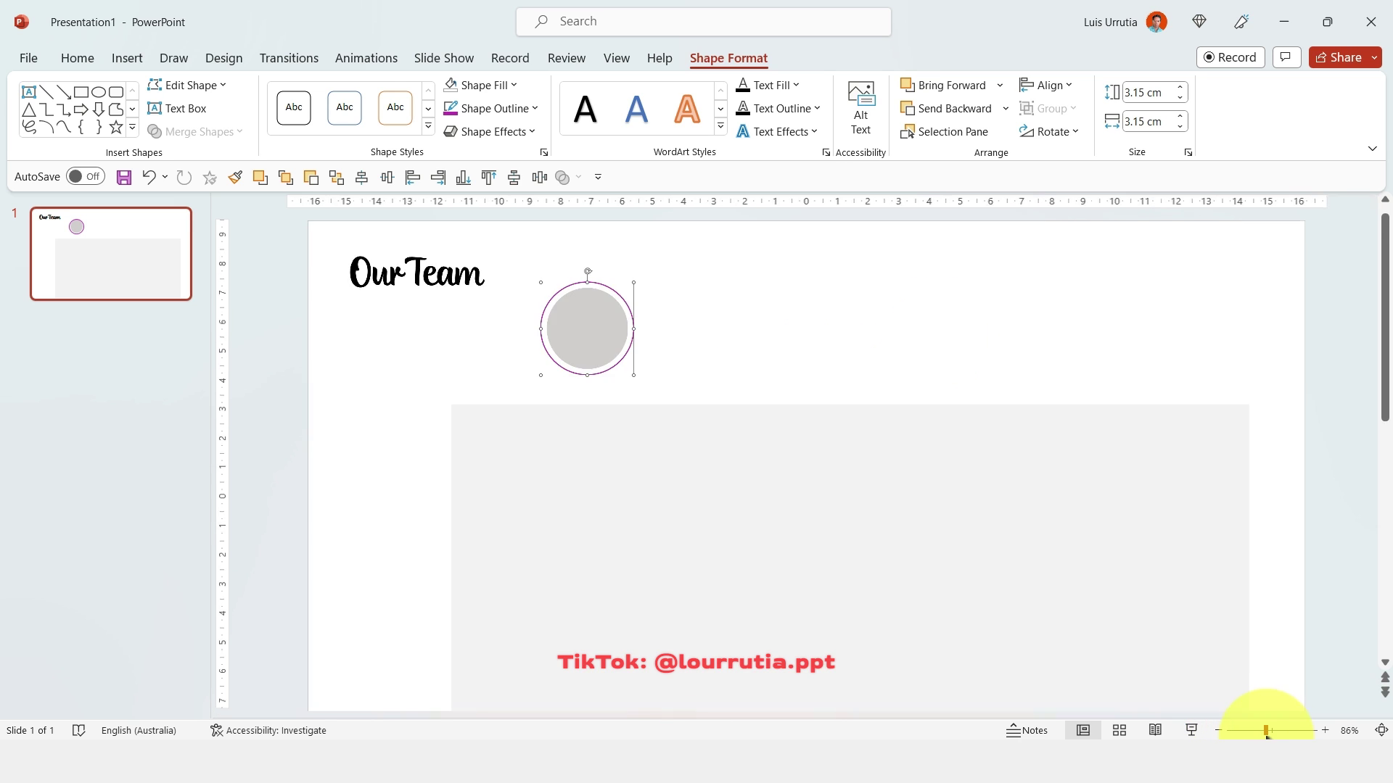
left_click(1272, 731)
left_click(524, 107)
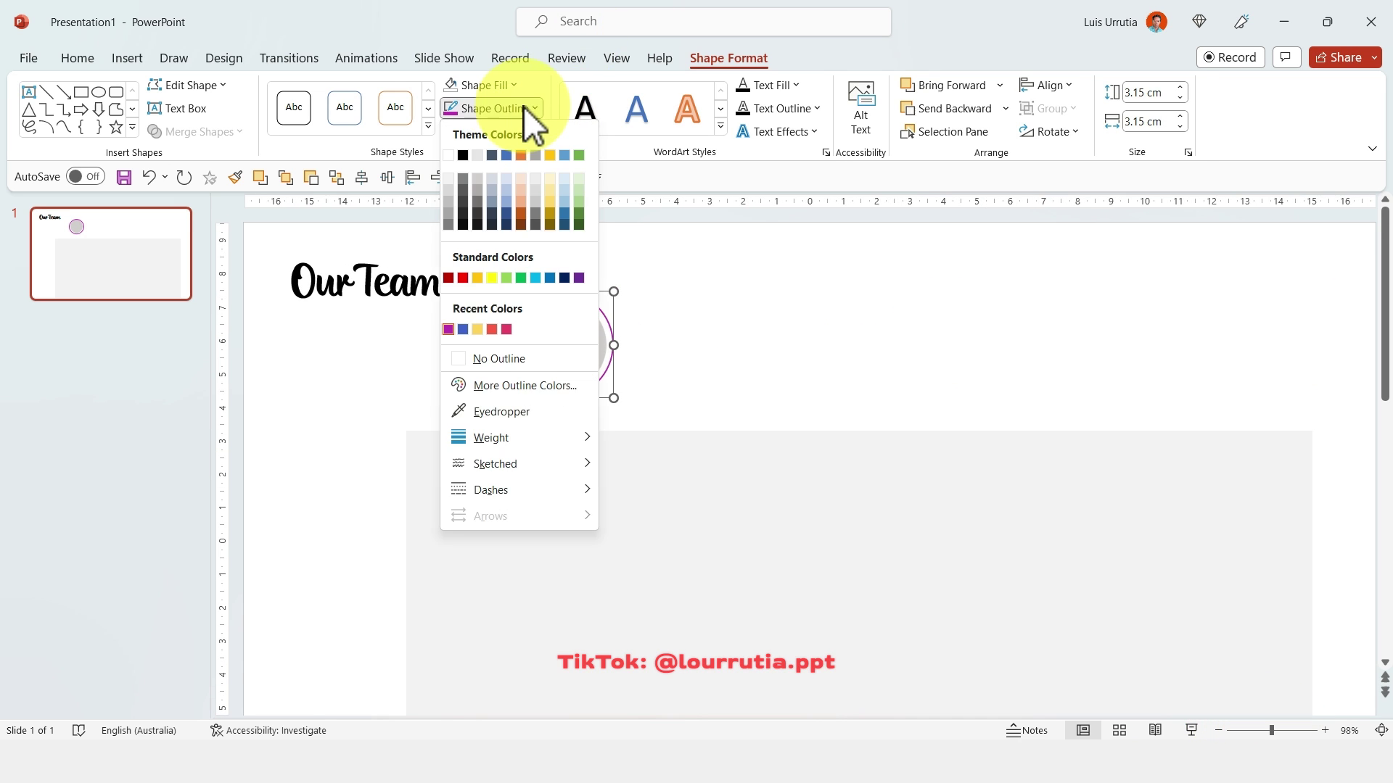
mouse_move(502, 439)
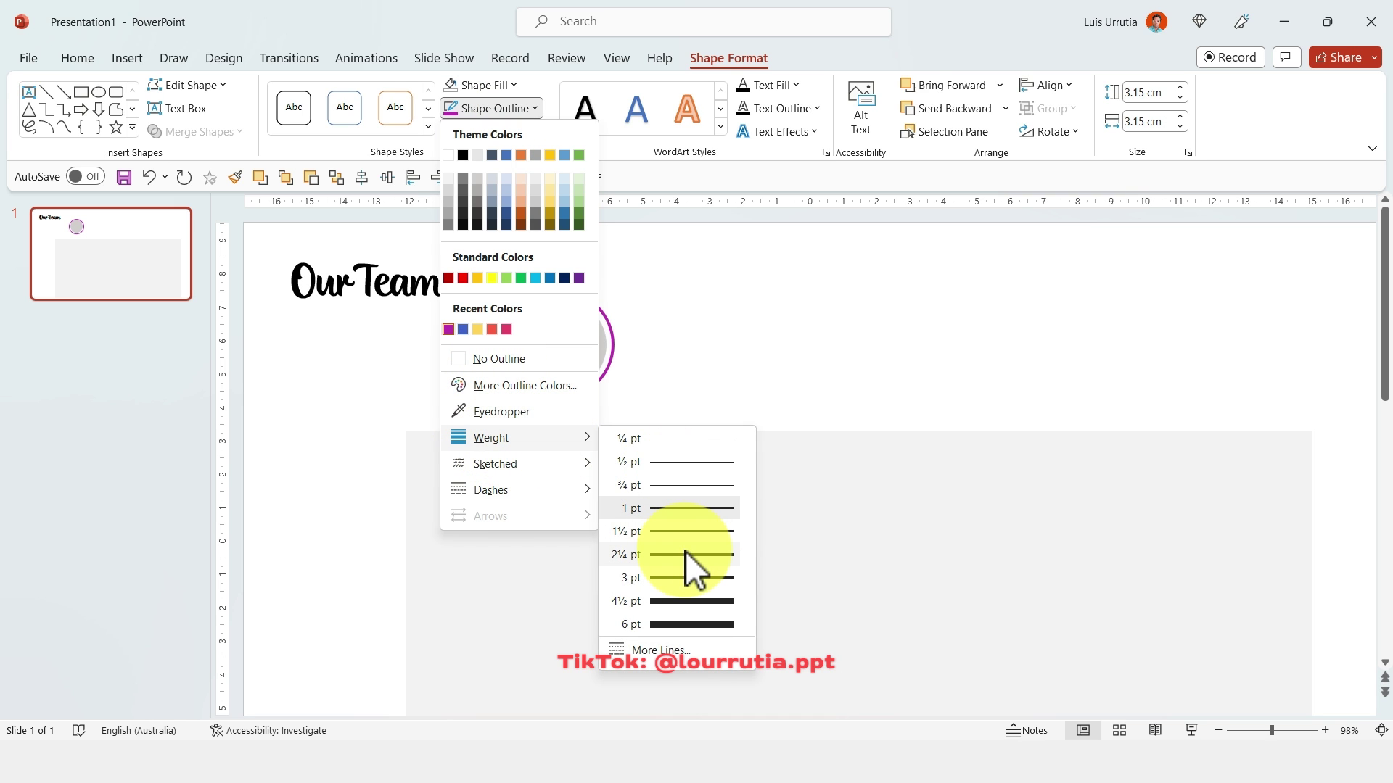
left_click(676, 575)
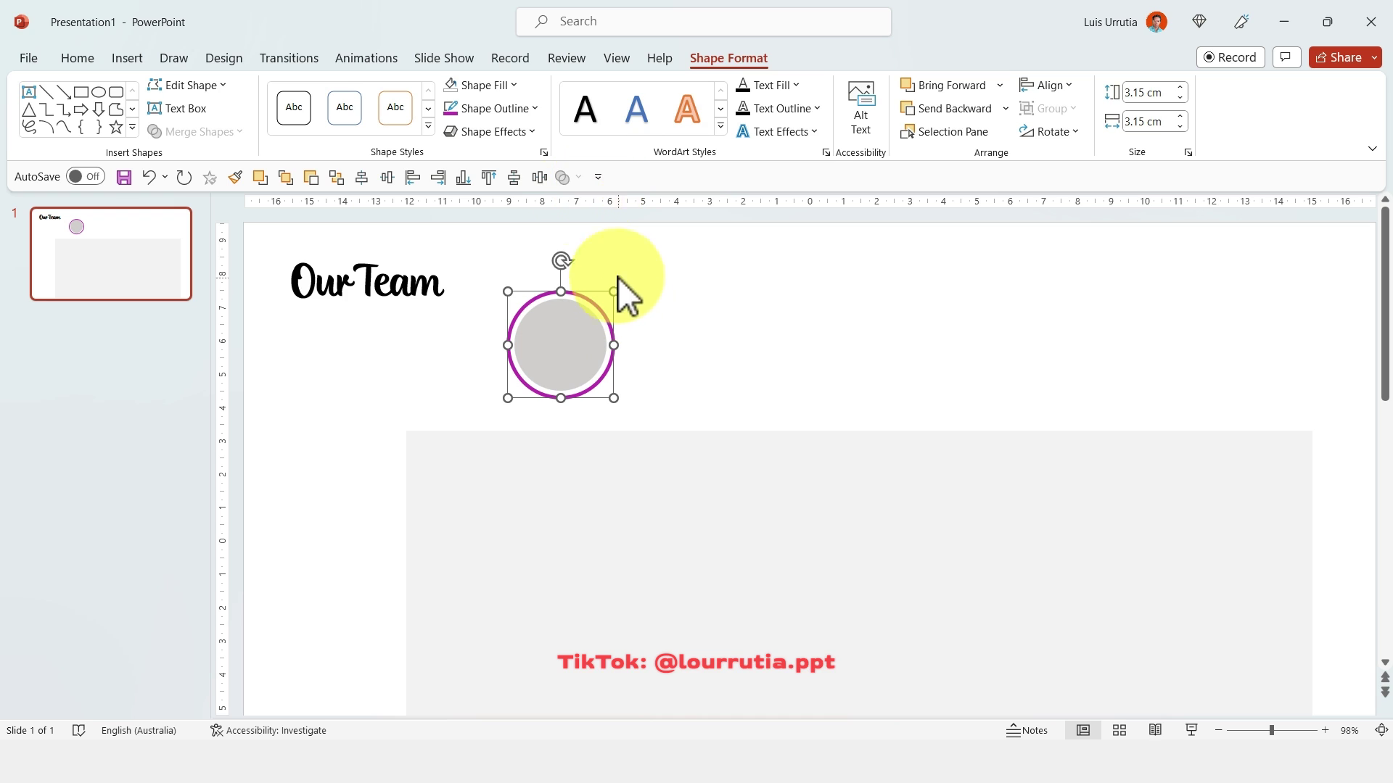
left_click(518, 110)
mouse_move(559, 438)
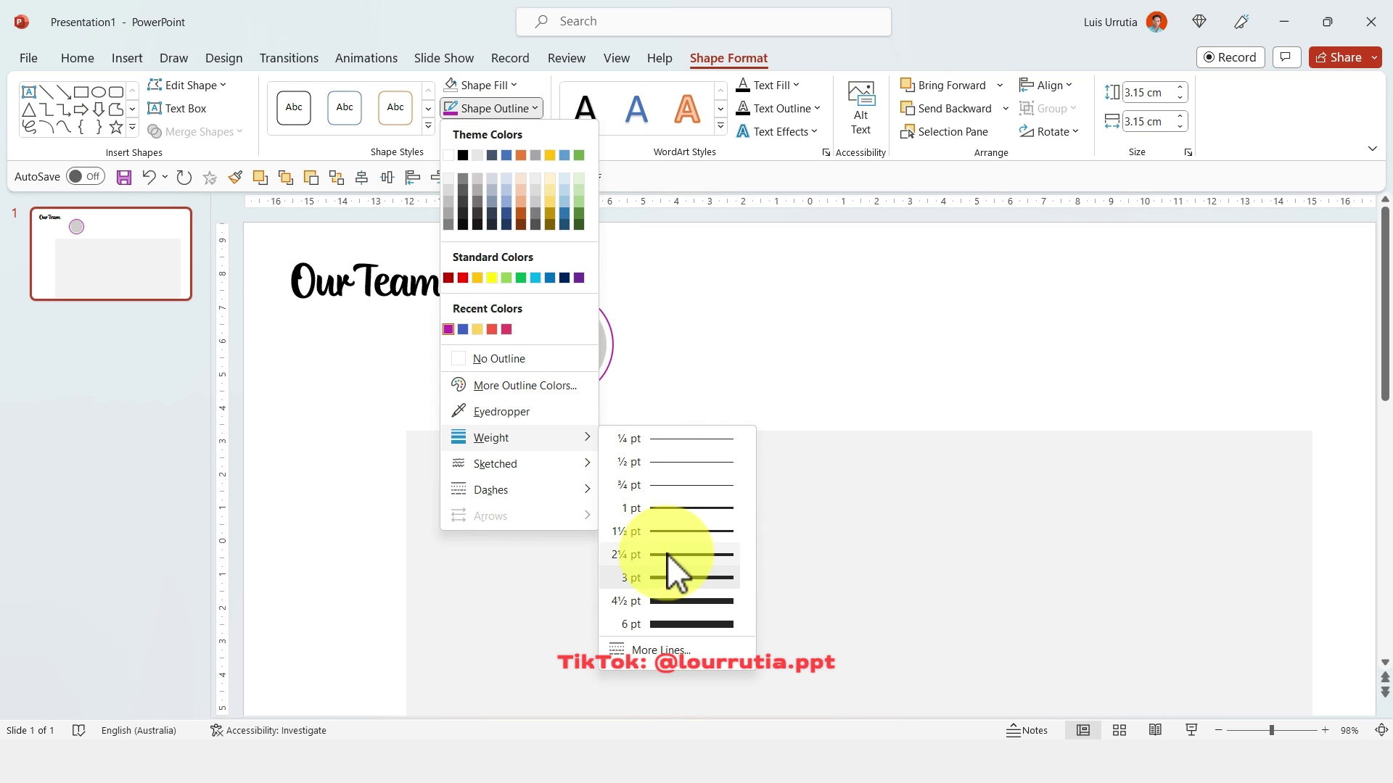
left_click(667, 552)
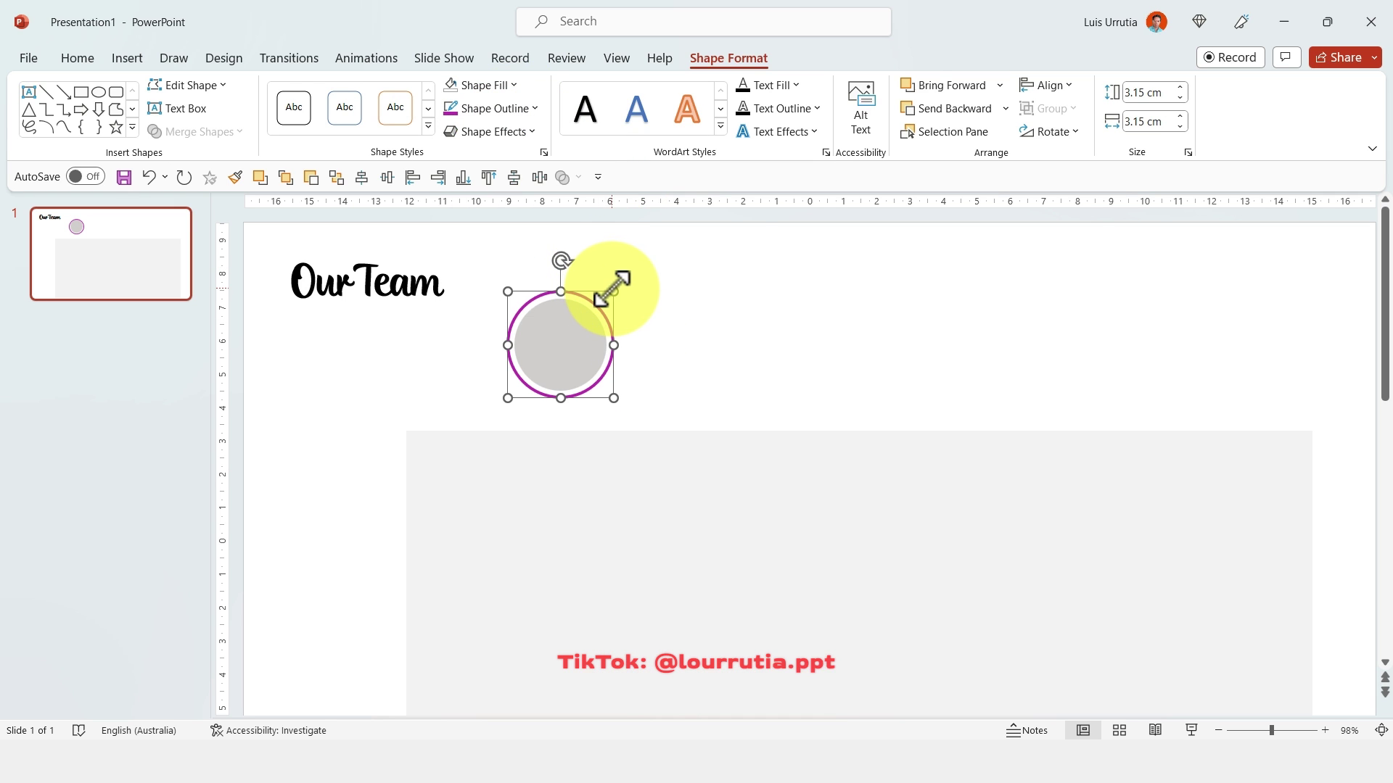
In Format Shape, change the circle's outline to a gradient line at 270°
right_click(613, 291)
left_click(724, 694)
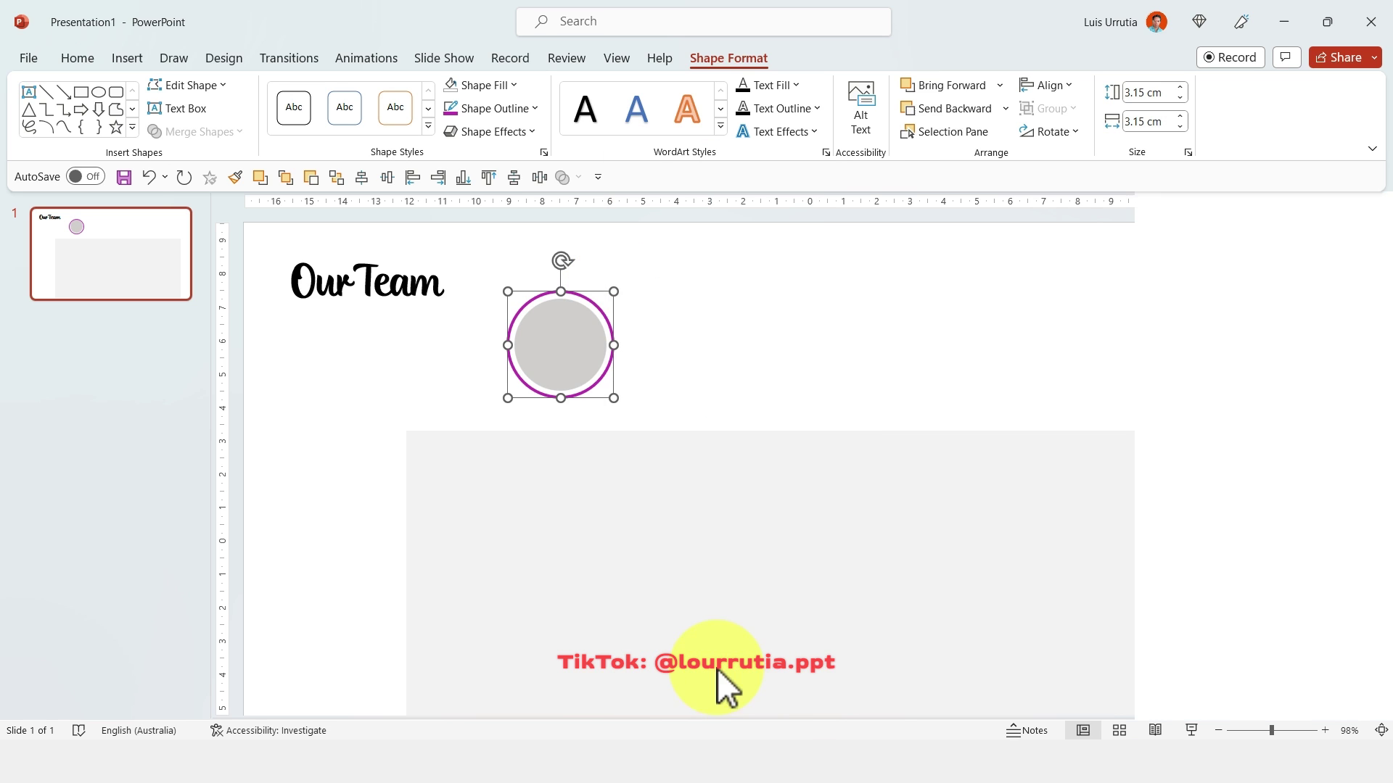
left_click(1192, 343)
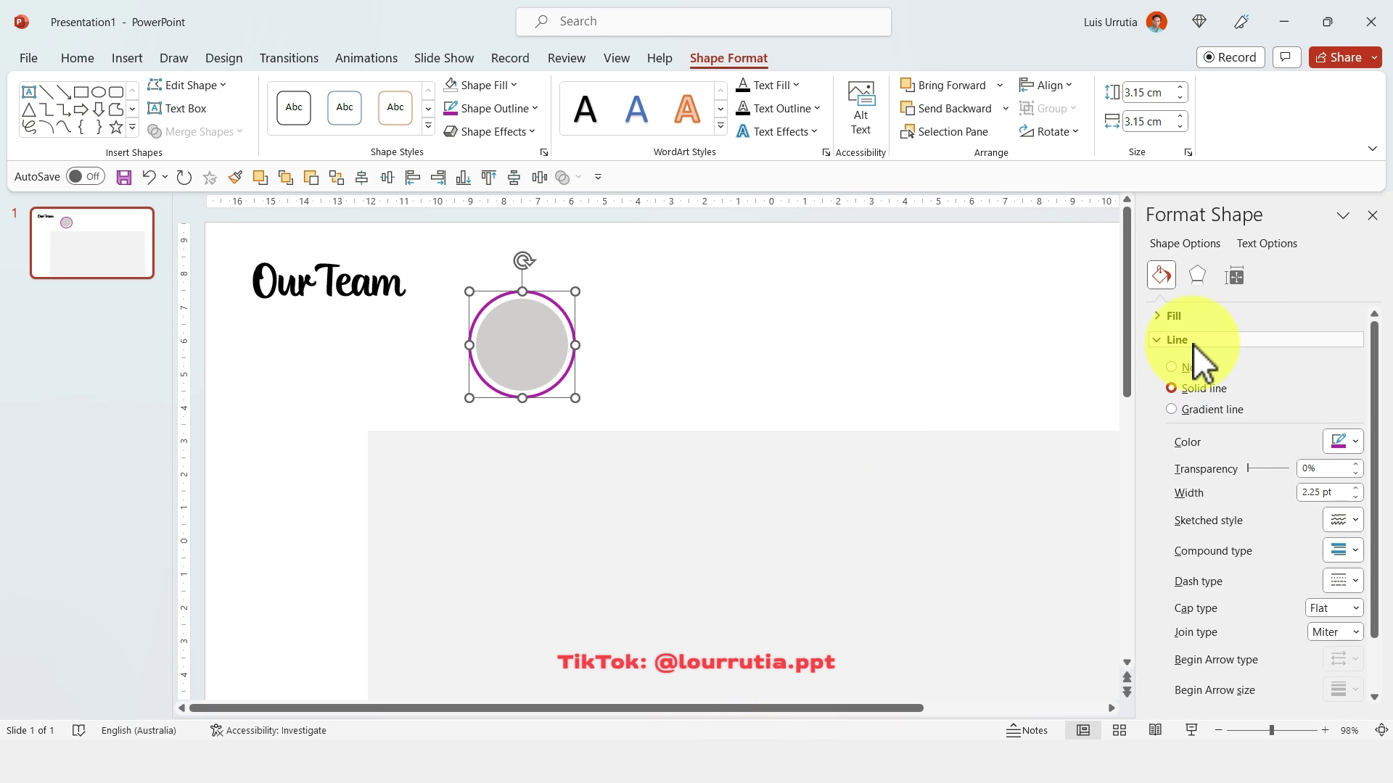
left_click(1203, 412)
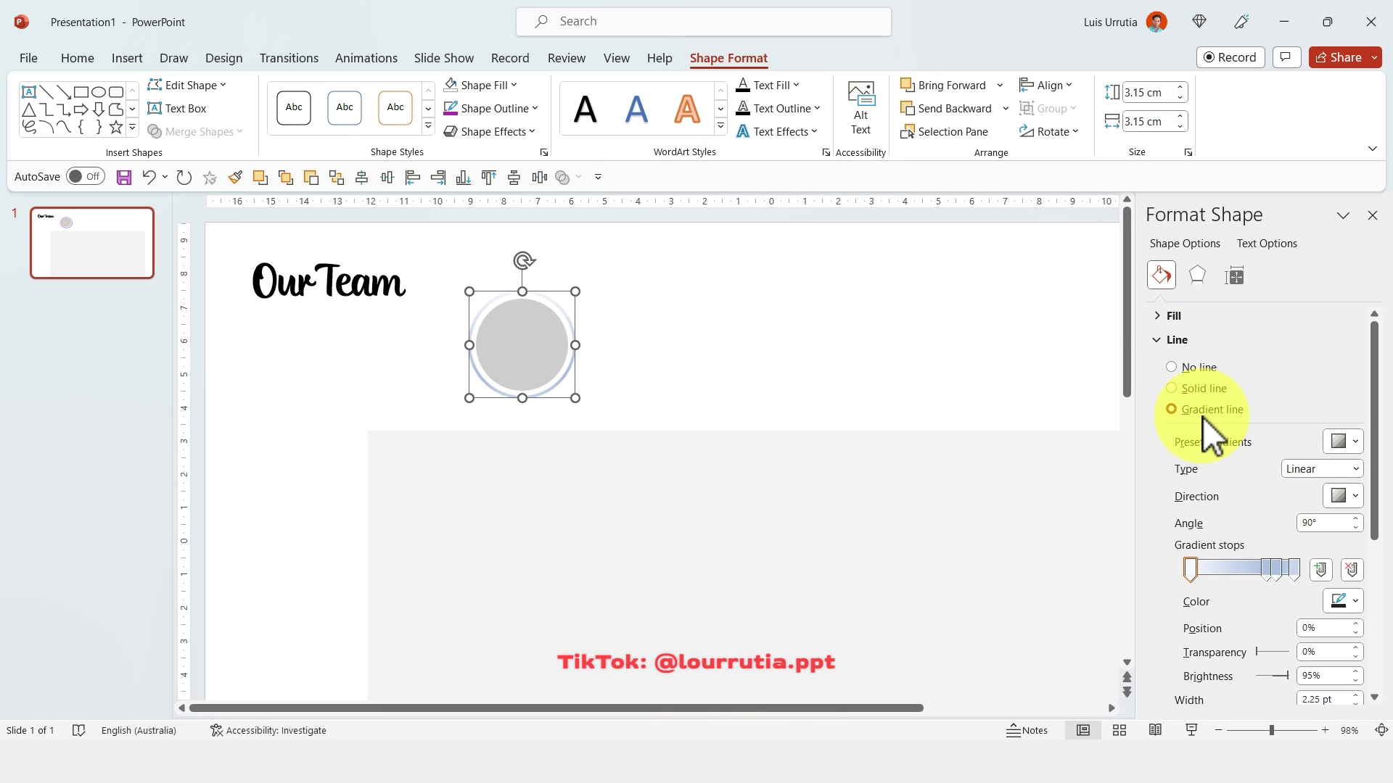
left_click(1348, 496)
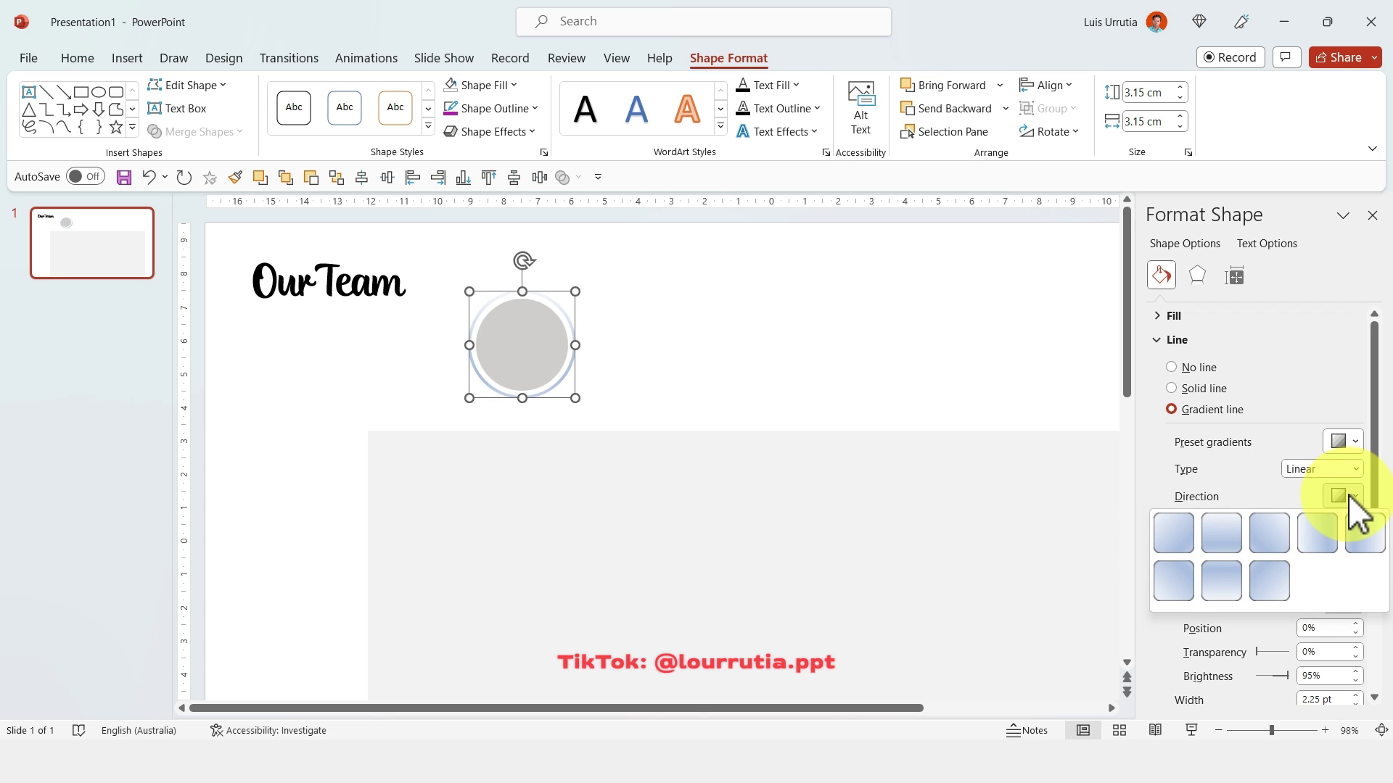
left_click(1215, 585)
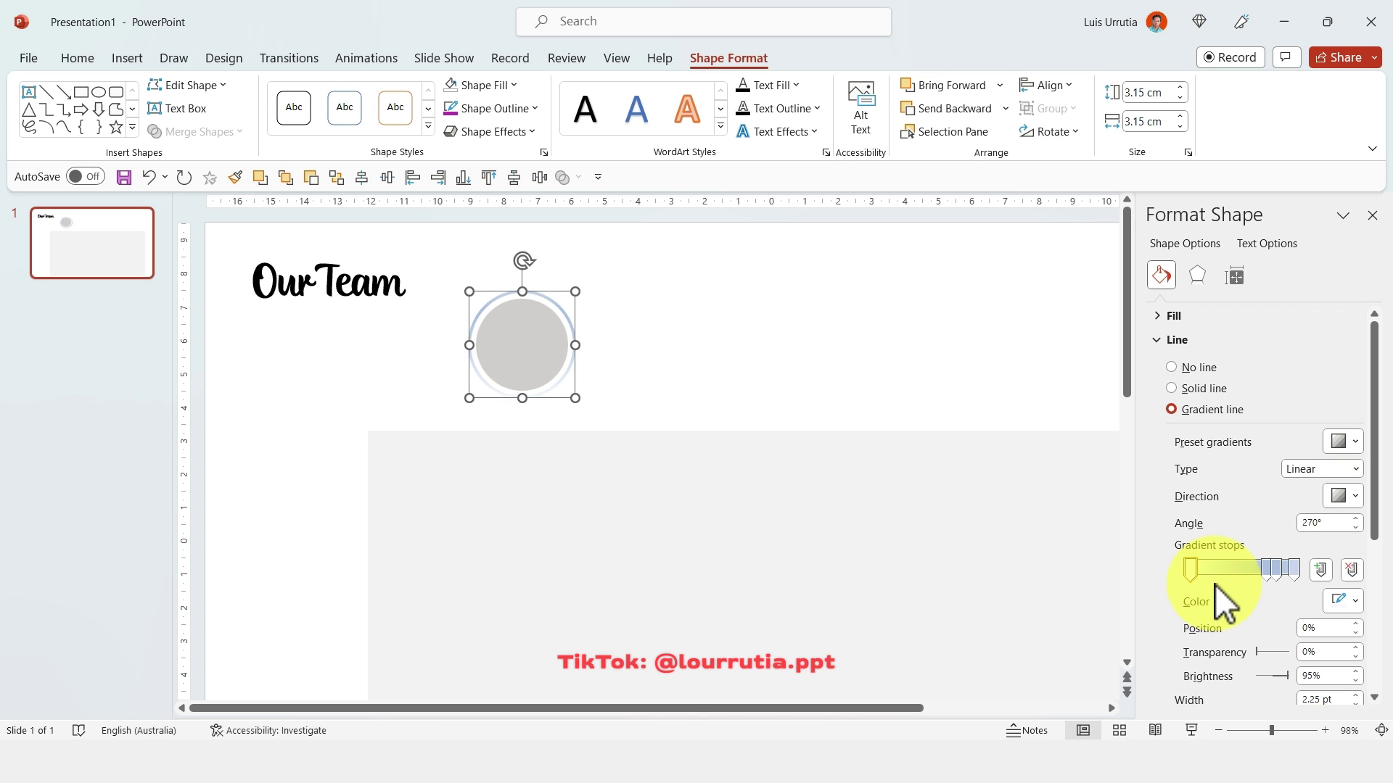
Recolour the first gradient stops orange, the second with a recent colour
left_click(1271, 567)
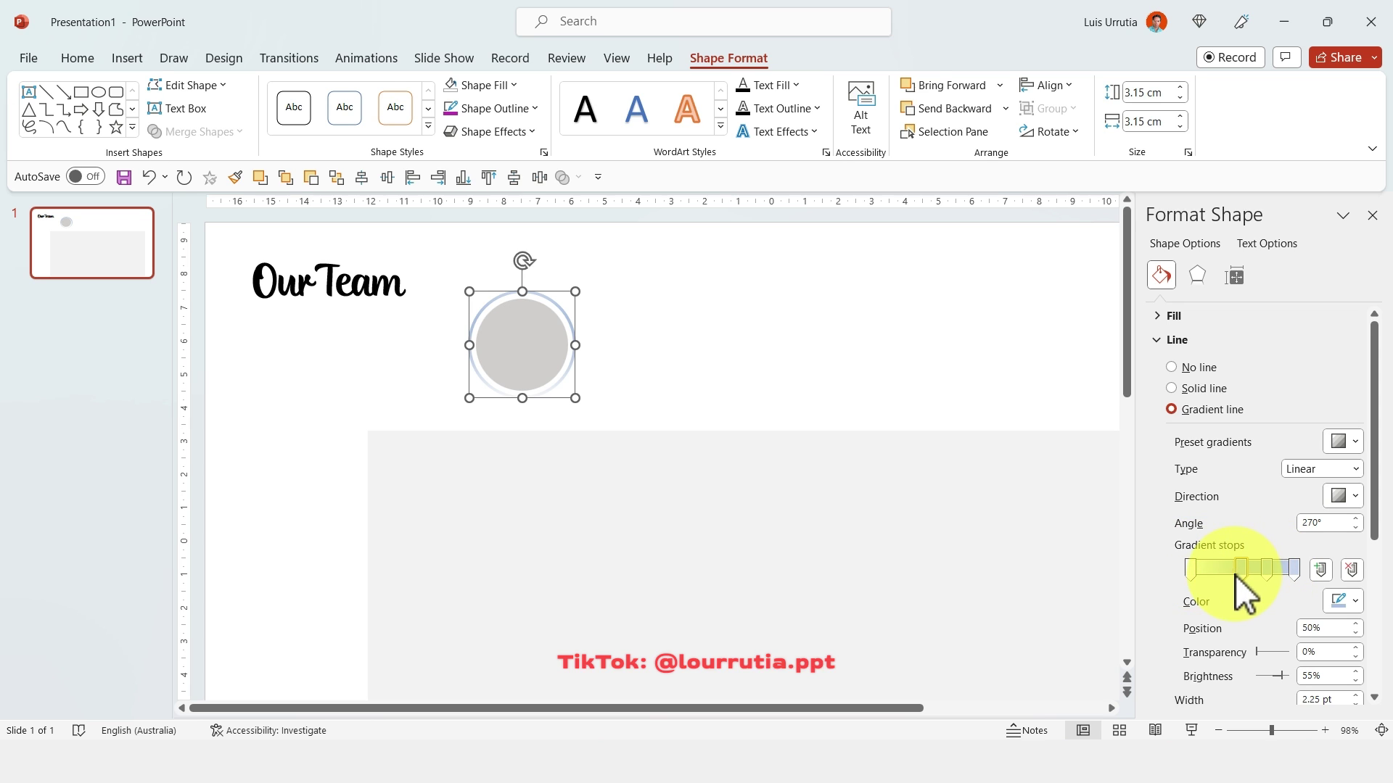
left_click(1190, 566)
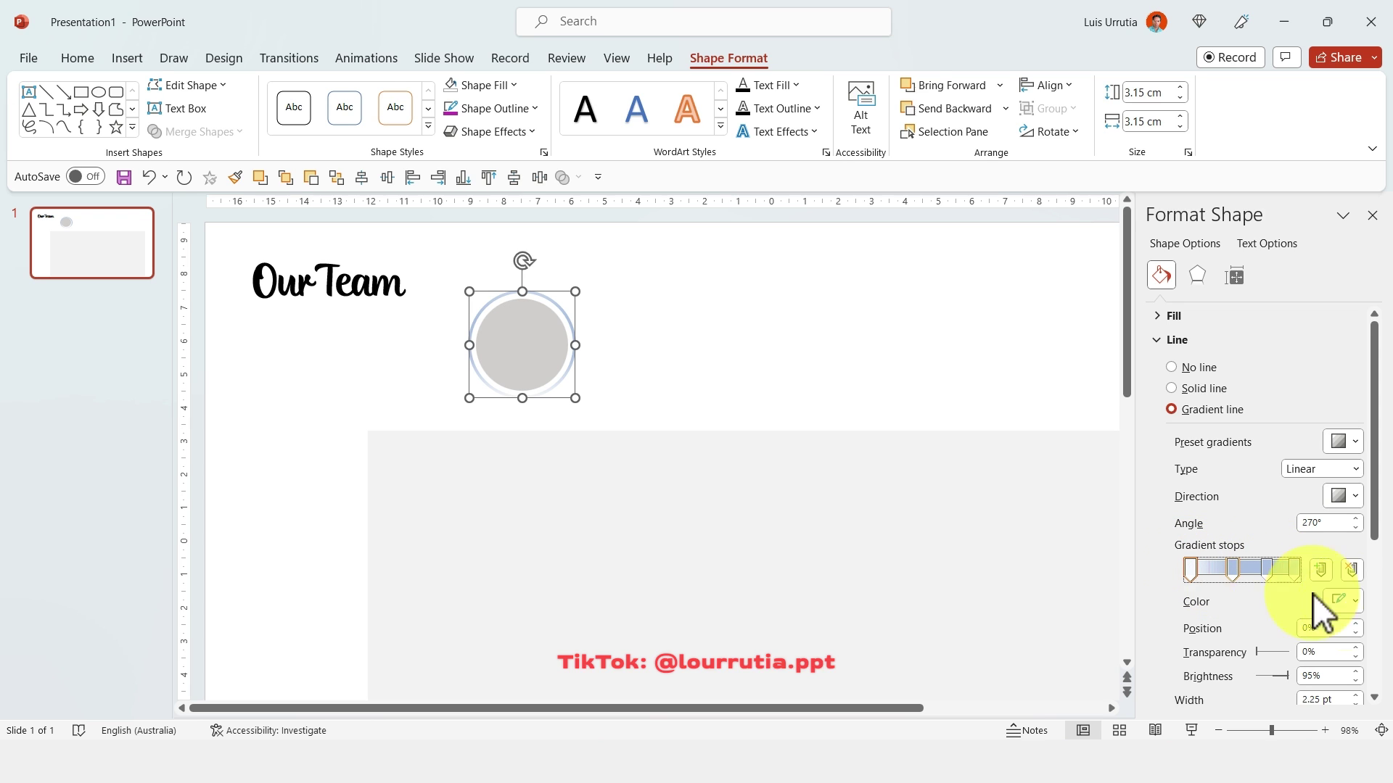
left_click(1349, 604)
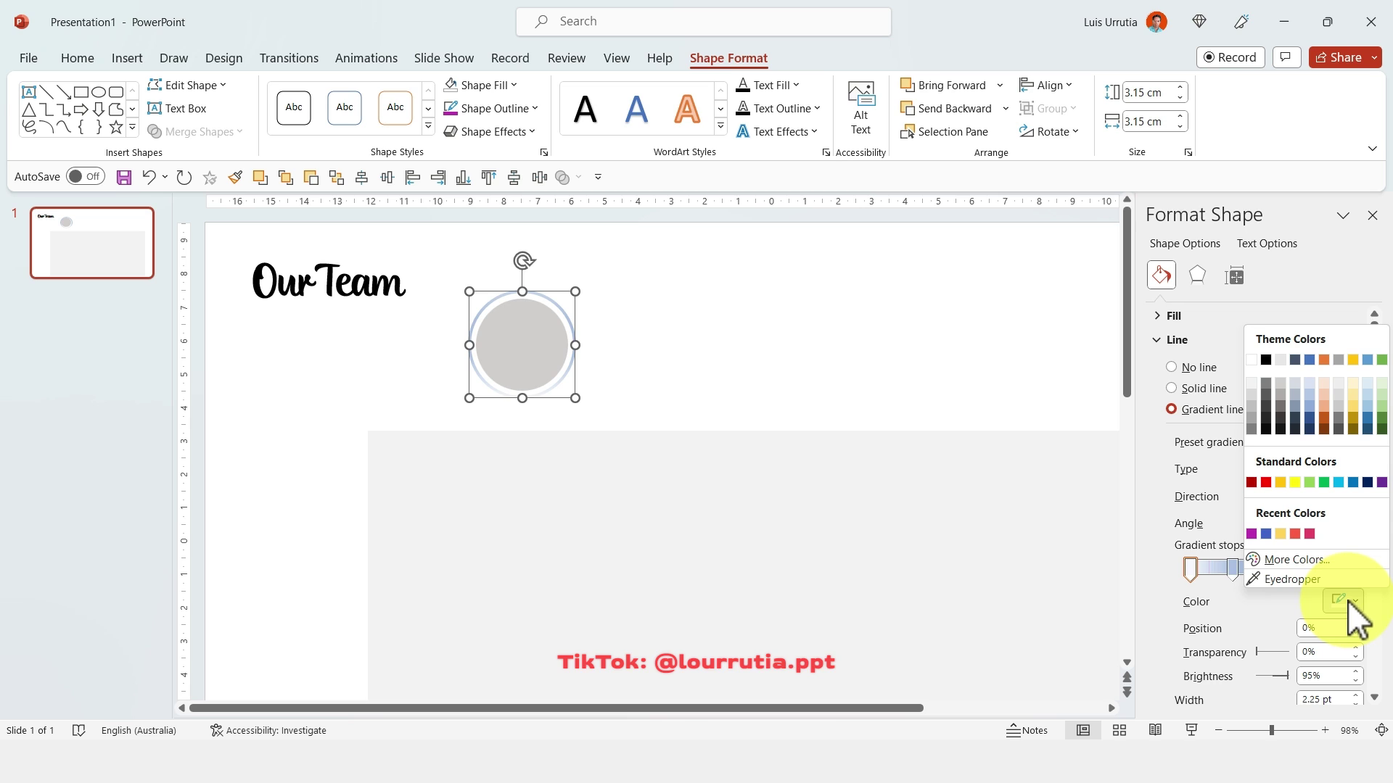
left_click(1295, 534)
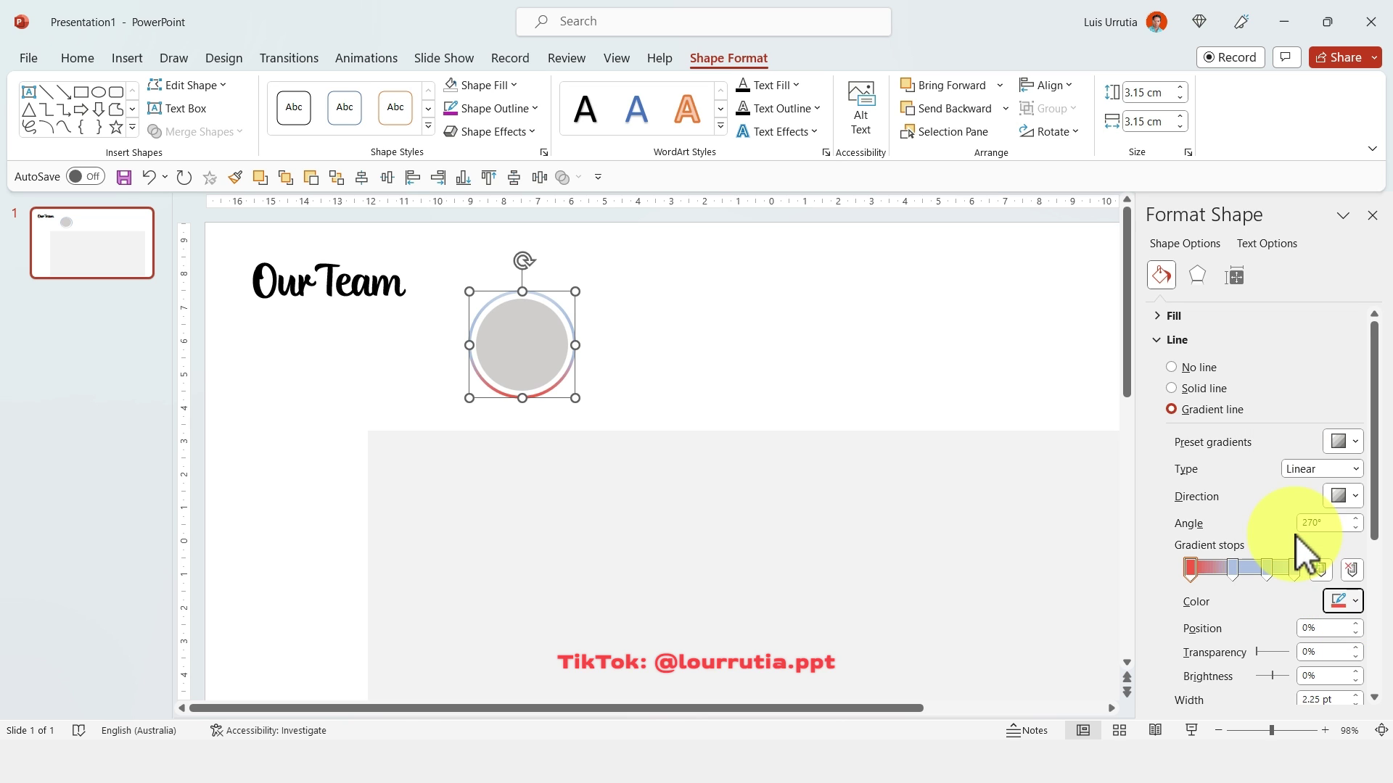
left_click(1234, 570)
left_click(1343, 599)
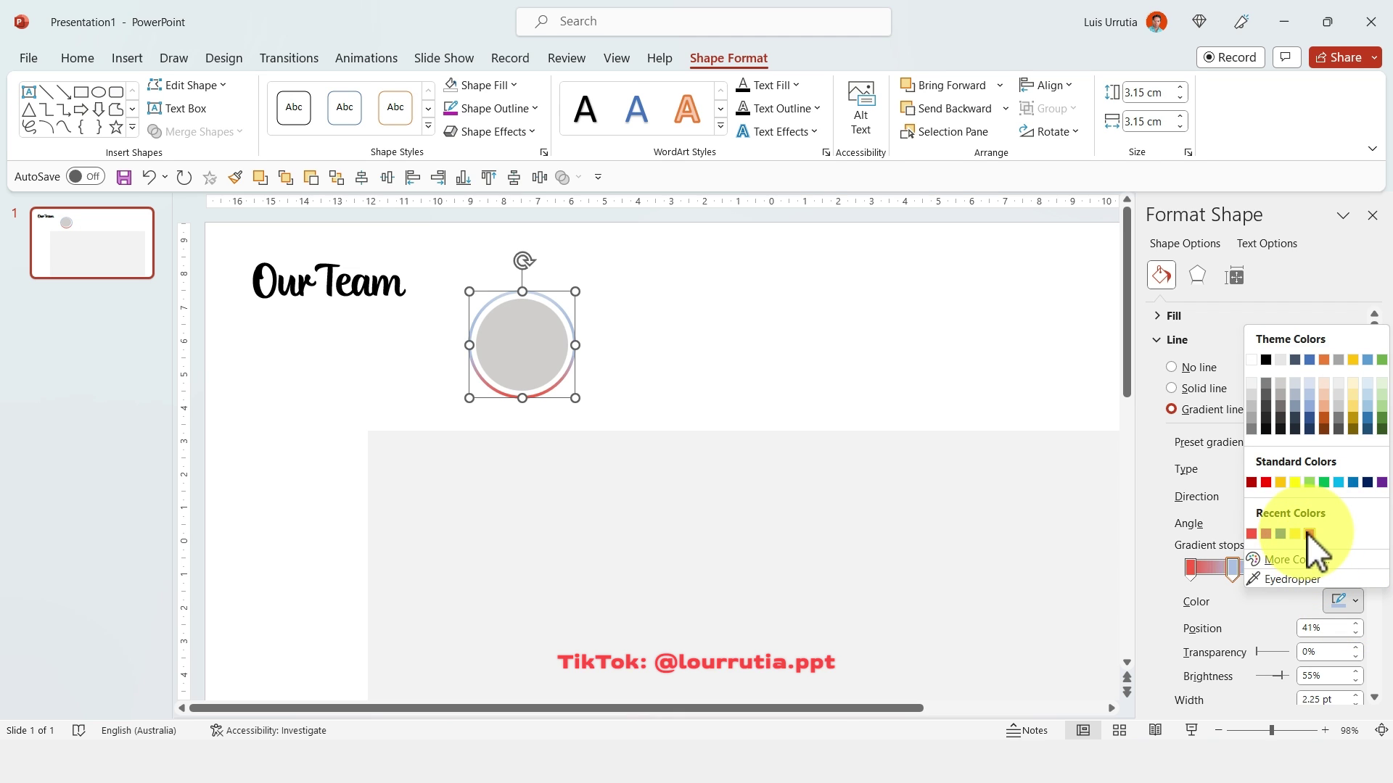
left_click(1311, 537)
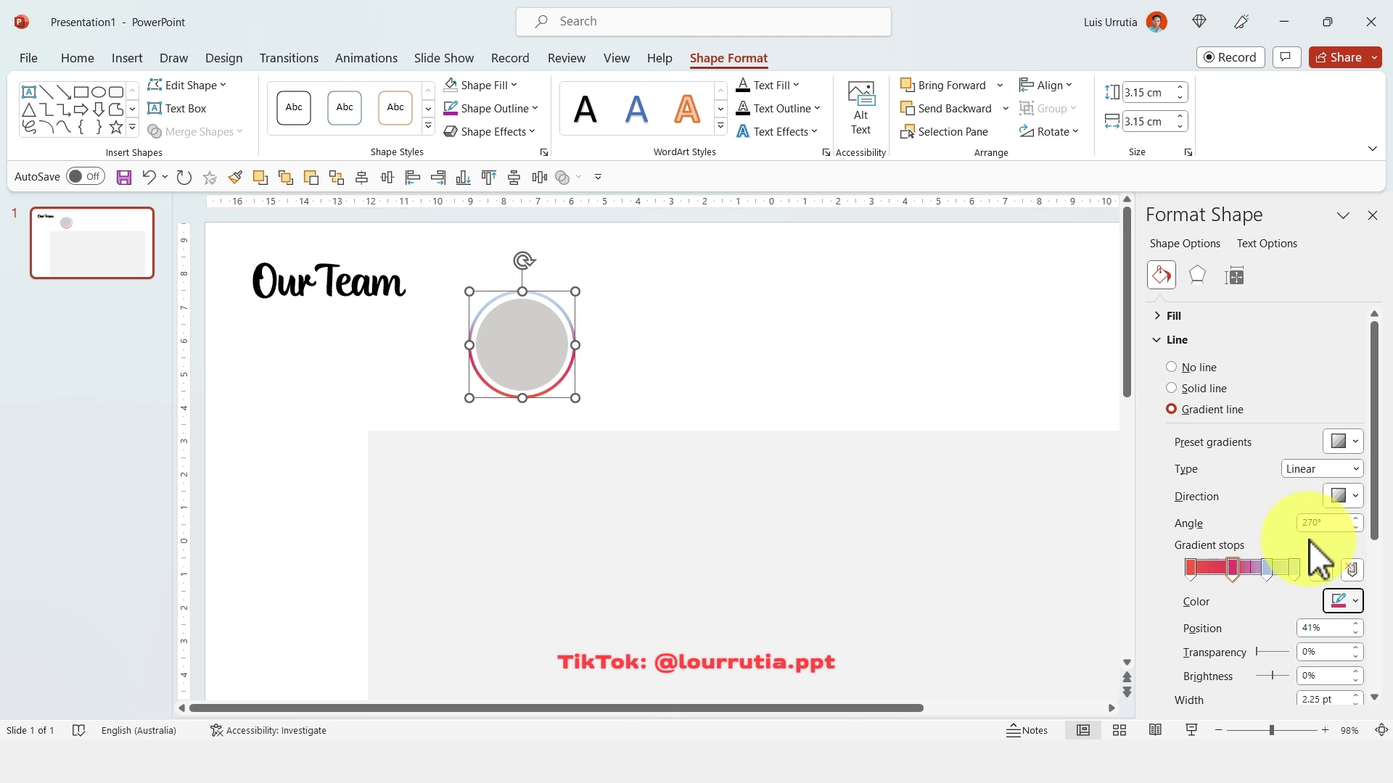
left_click(1268, 569)
left_click(1352, 602)
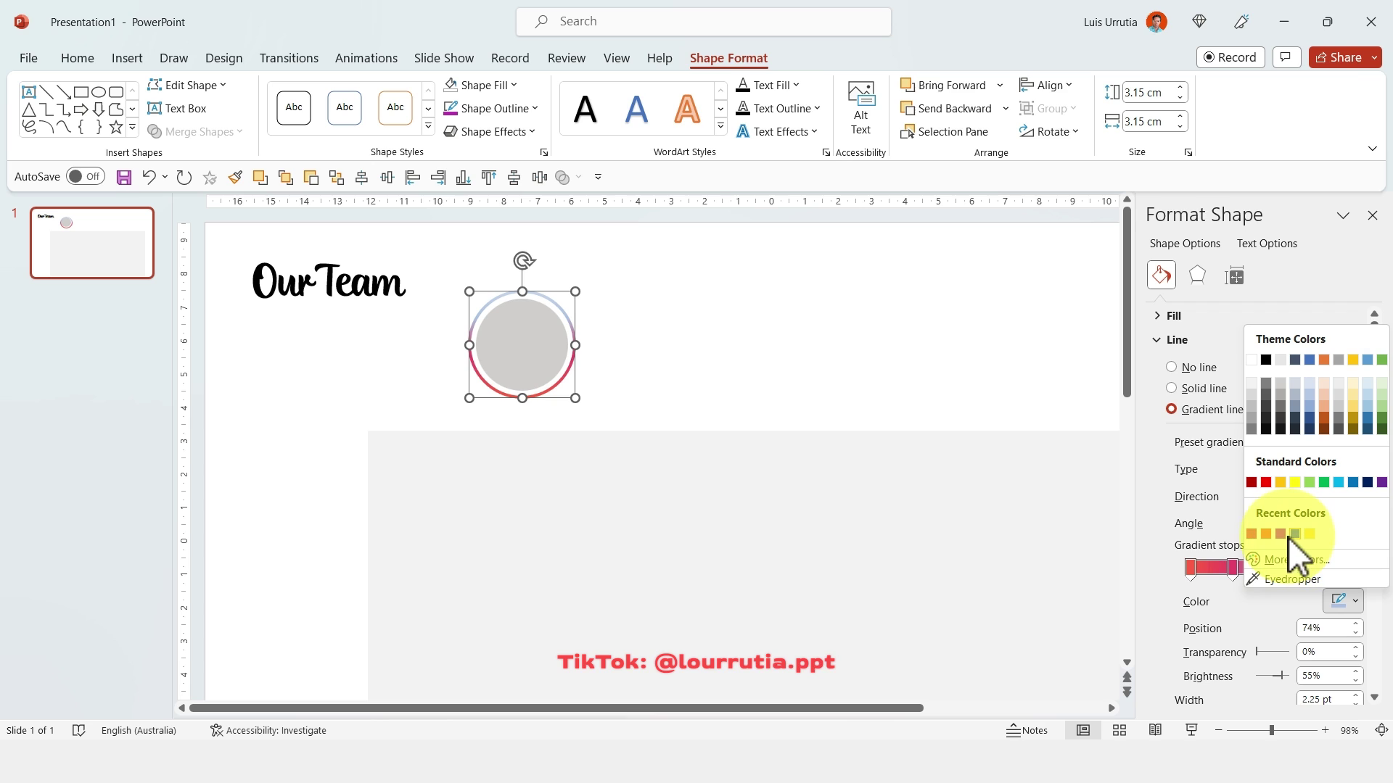
left_click(1251, 535)
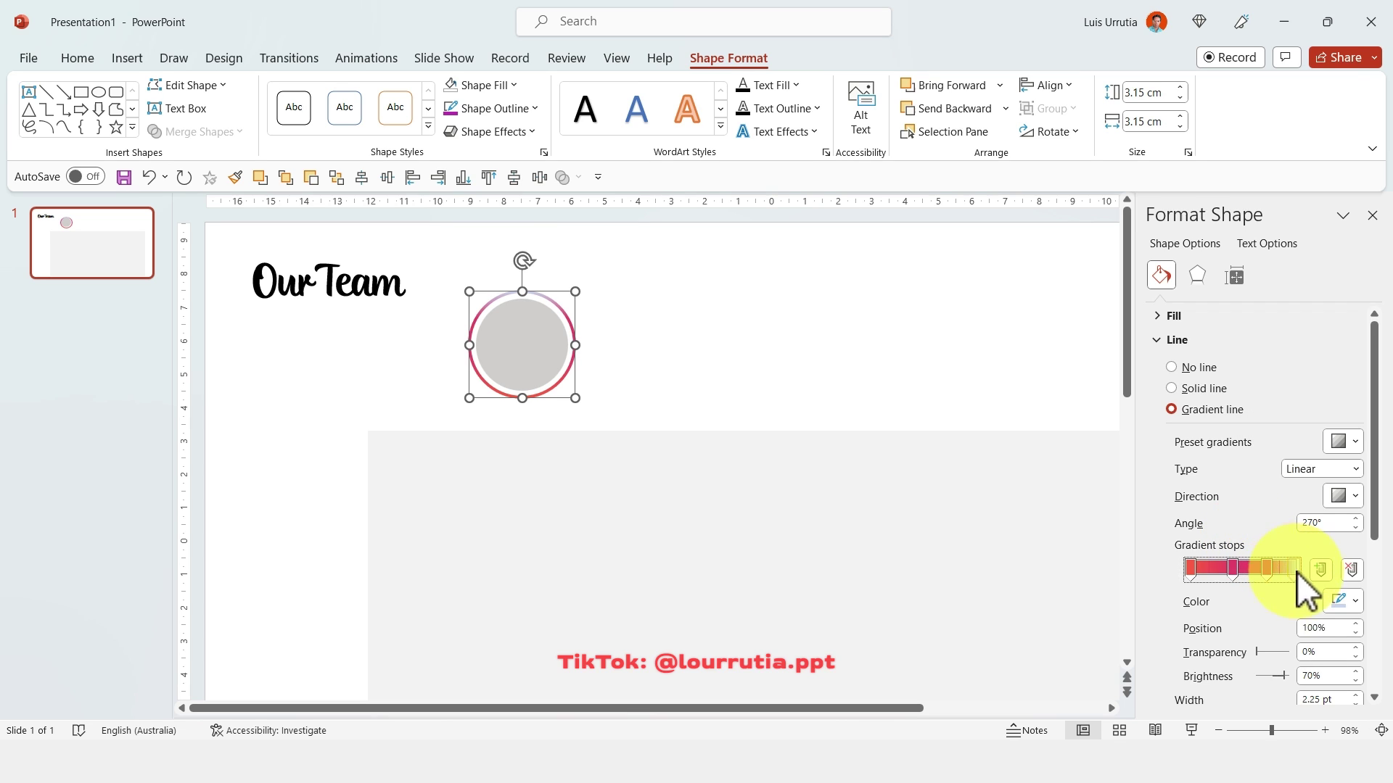
Move the pink stop to the end, a stop to 24%, and make the leftmost stop yellow
left_click_drag(1273, 565, 1324, 567)
left_click_drag(1230, 568, 1190, 573)
left_click(1338, 600)
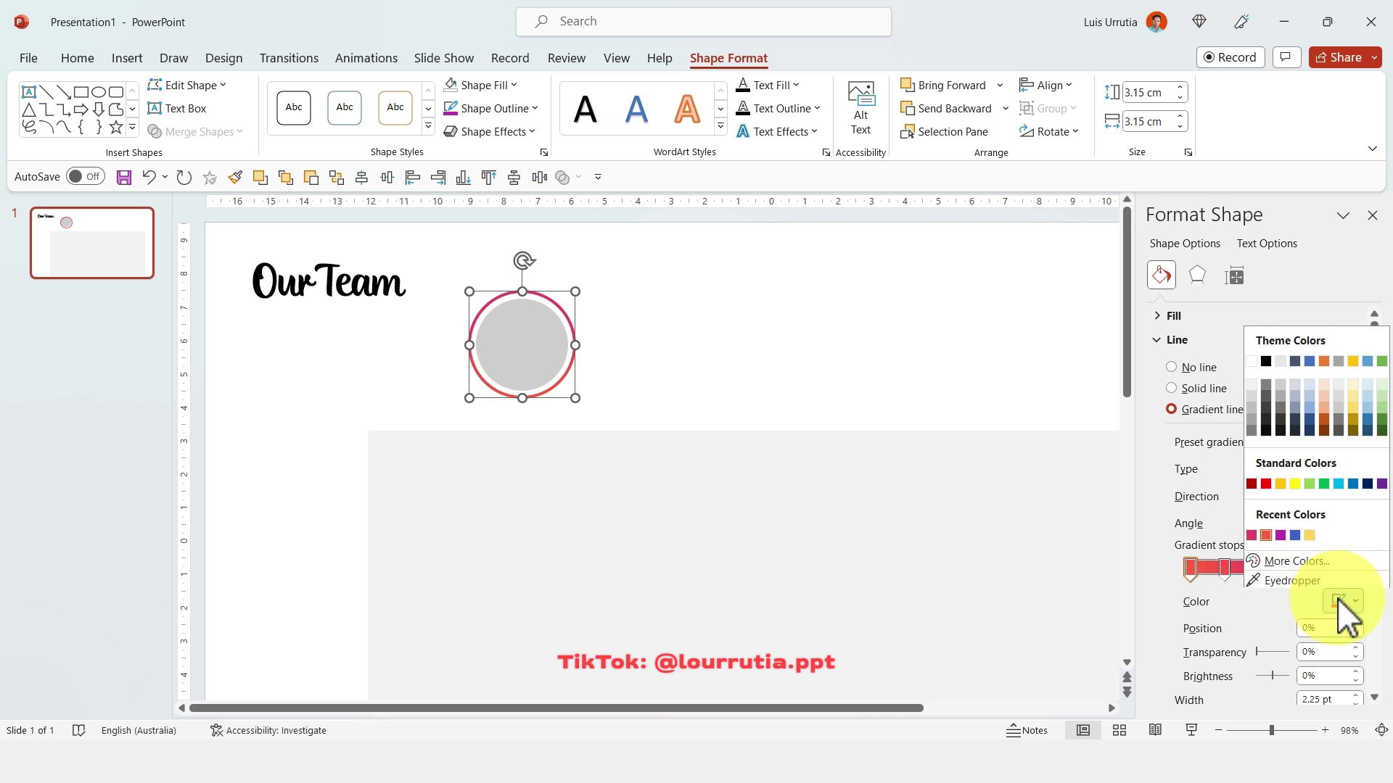
left_click(1312, 537)
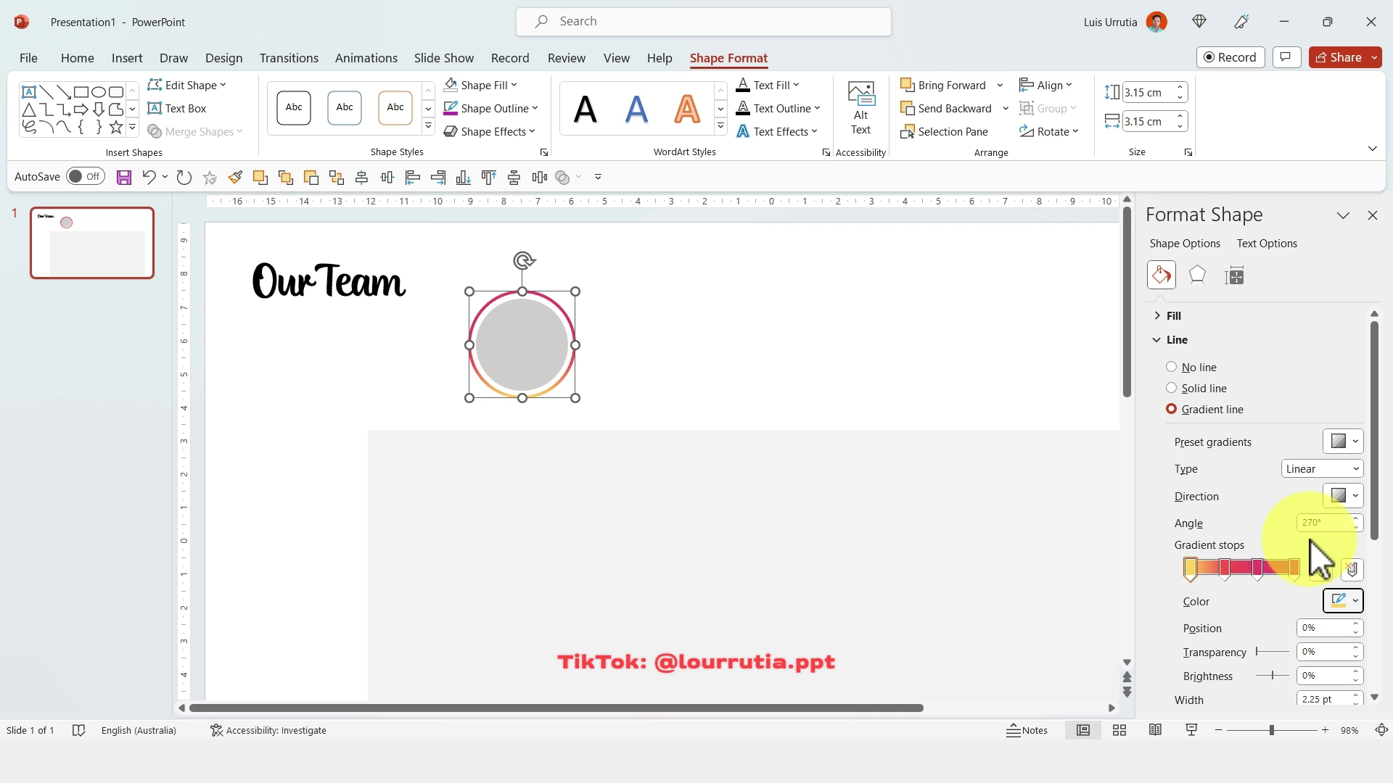
Set the gradient direction to 315°, slide the third stop to 74%, and recolour the last stop
left_click(1346, 497)
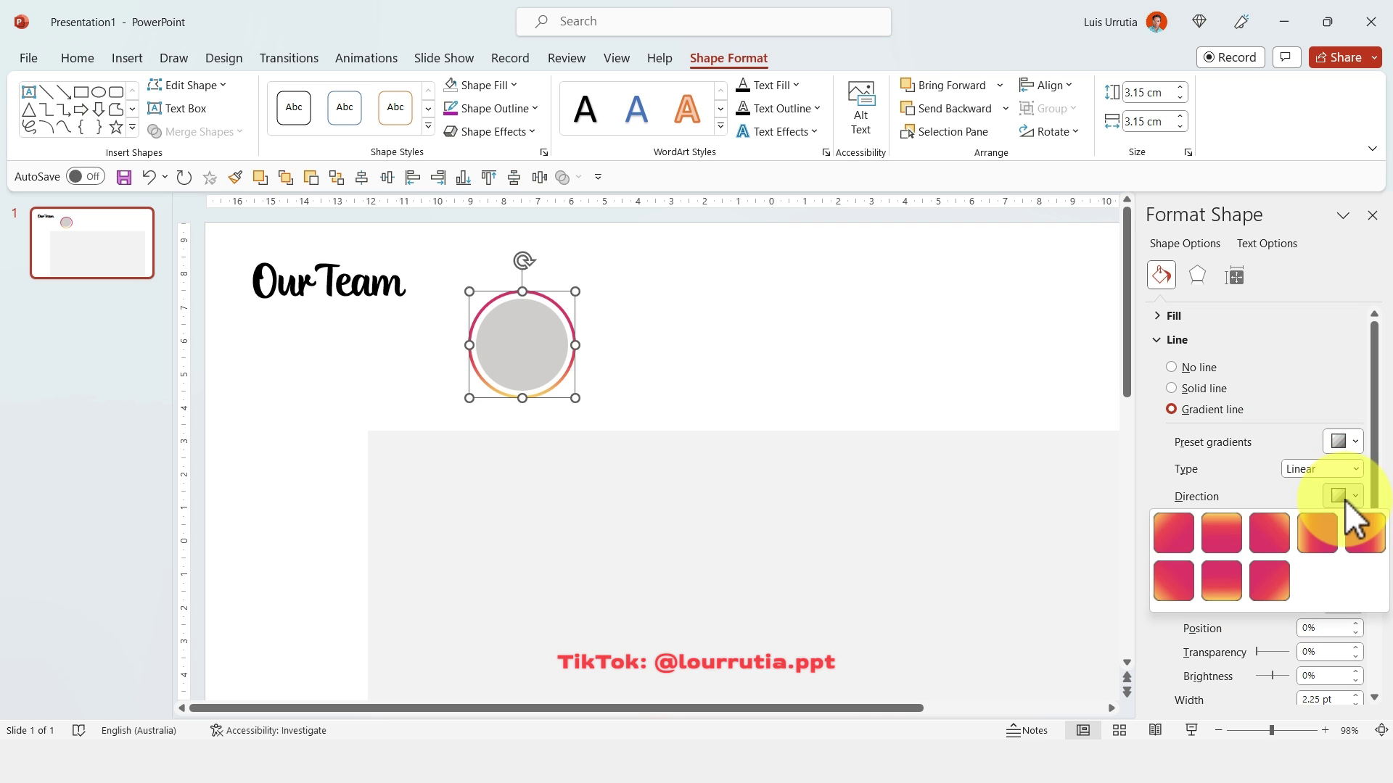
left_click(1173, 586)
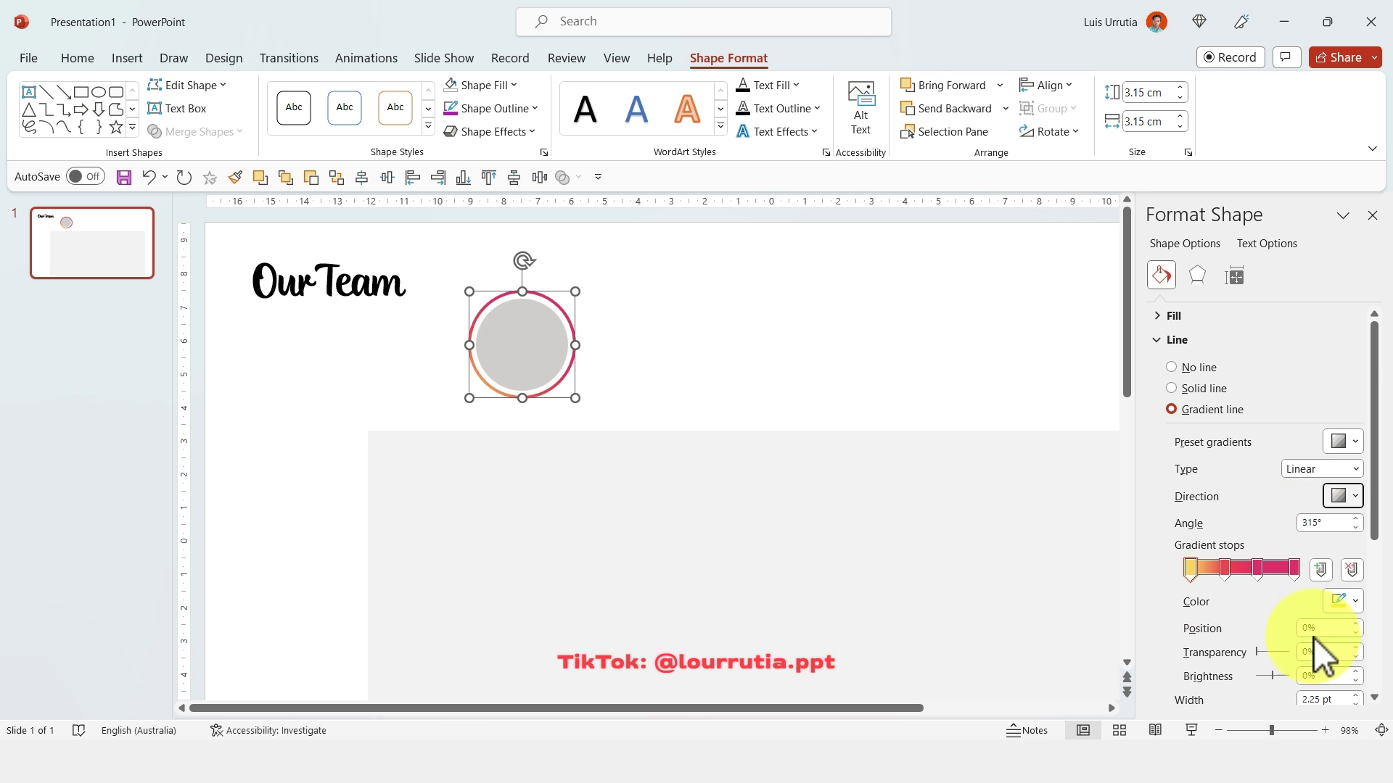
mouse_move(1258, 570)
left_mouse_down()
mouse_move(1270, 569)
mouse_move(1243, 568)
mouse_move(1273, 569)
left_mouse_up()
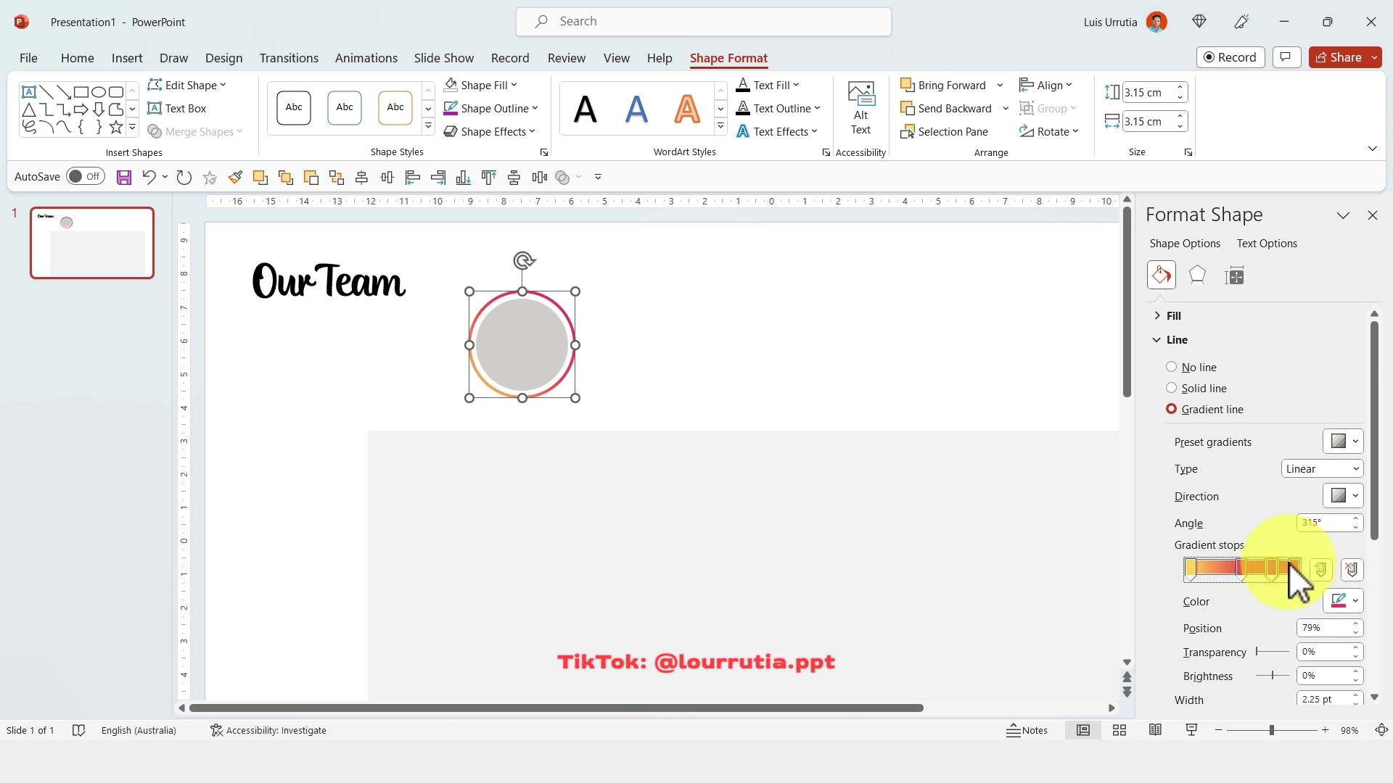
left_click(1289, 566)
left_click(1348, 602)
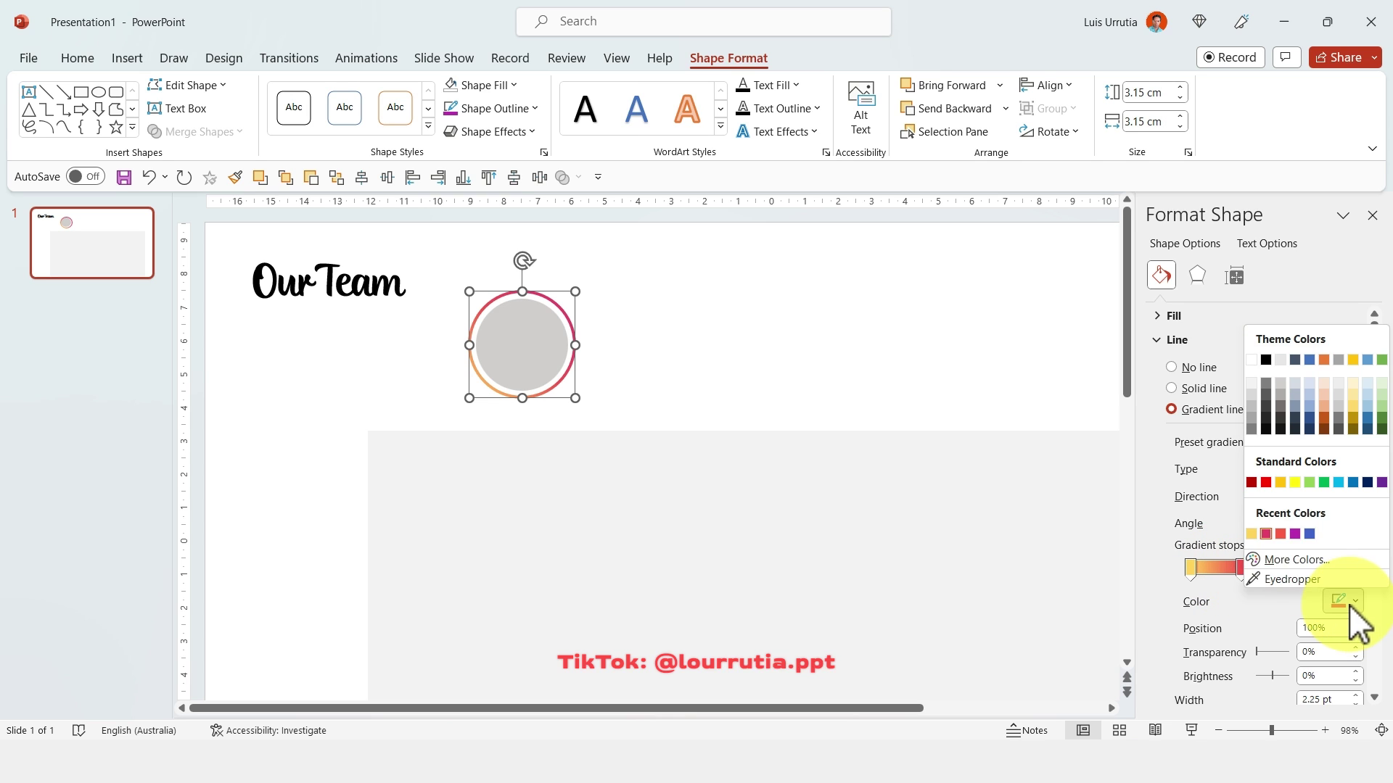
left_click(1295, 536)
left_click(1268, 572)
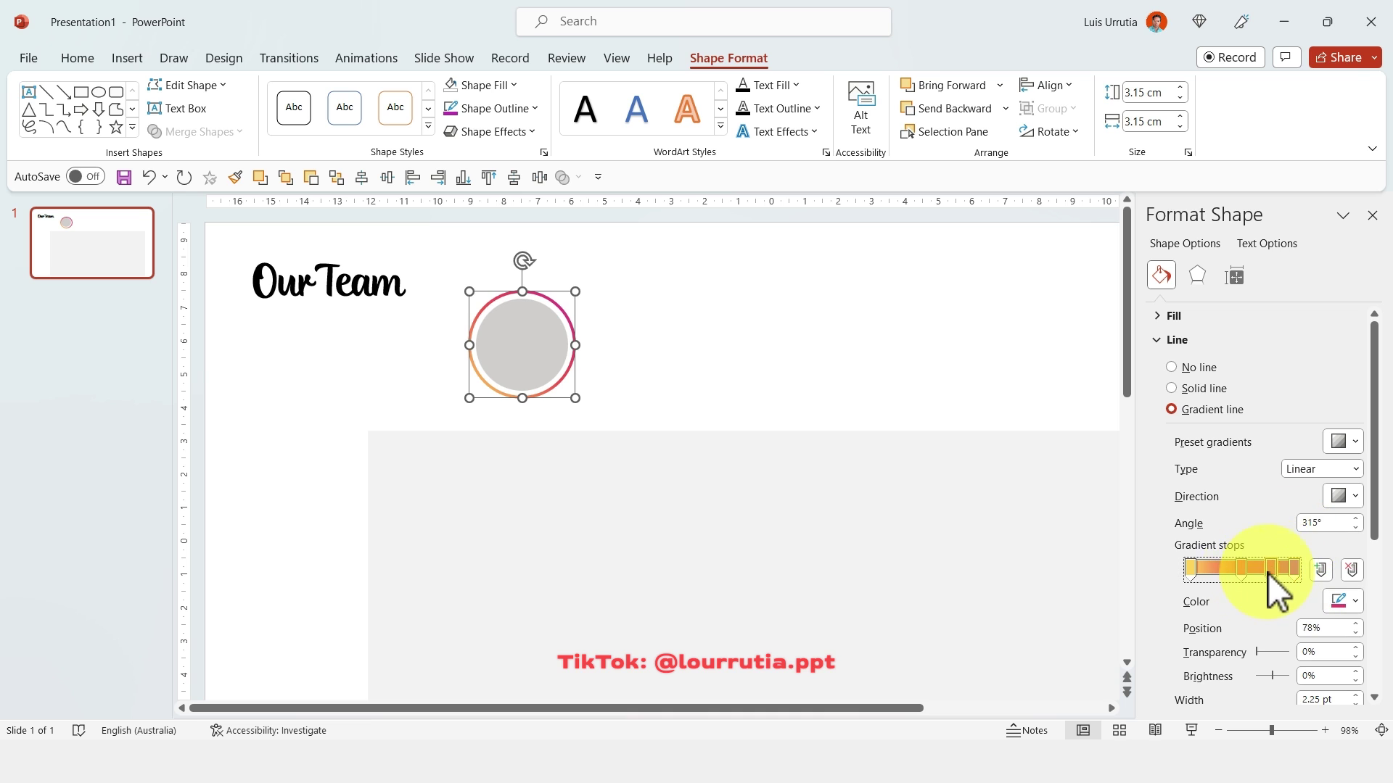
Add a centred 'Aurora' text label and move it under the profile circle
left_click(665, 424)
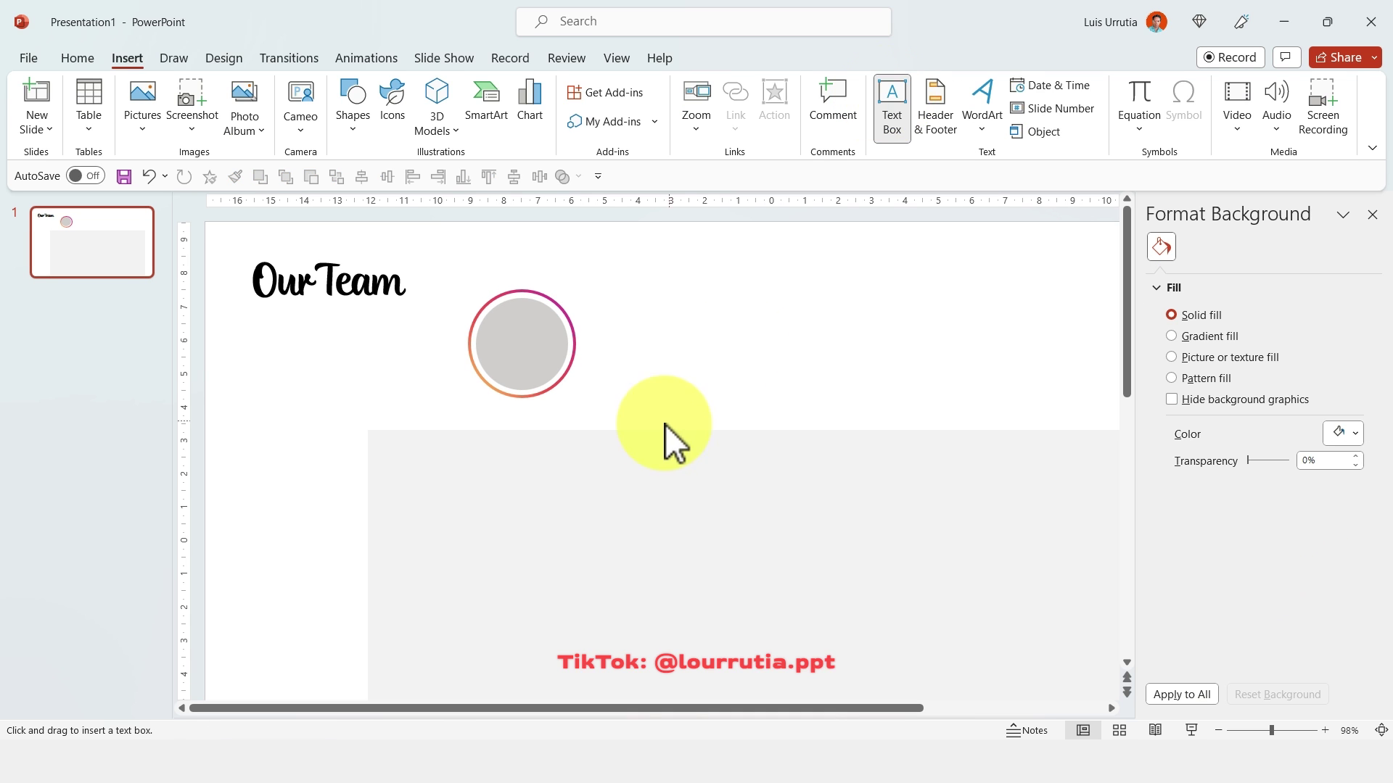
left_click(698, 324)
type("Au")
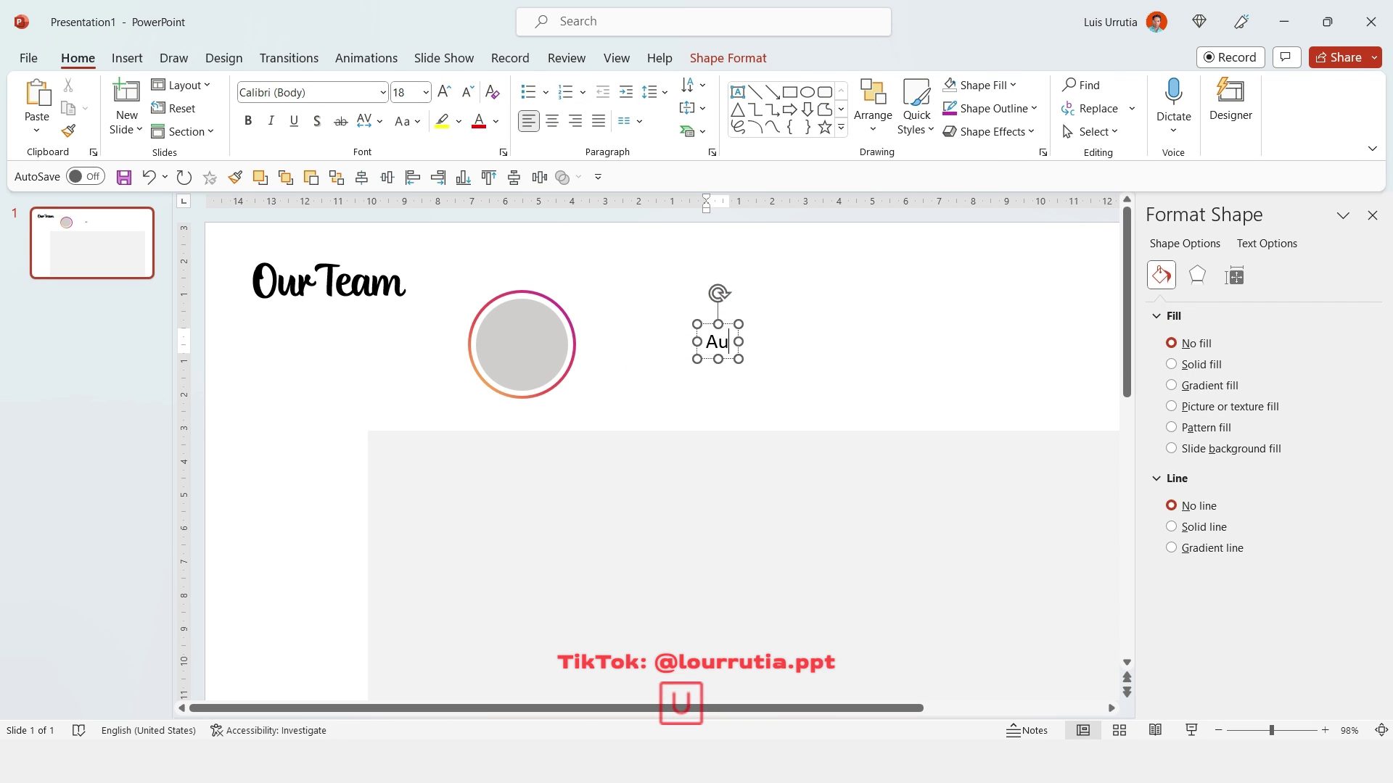
type("rora")
key("ctrl+a")
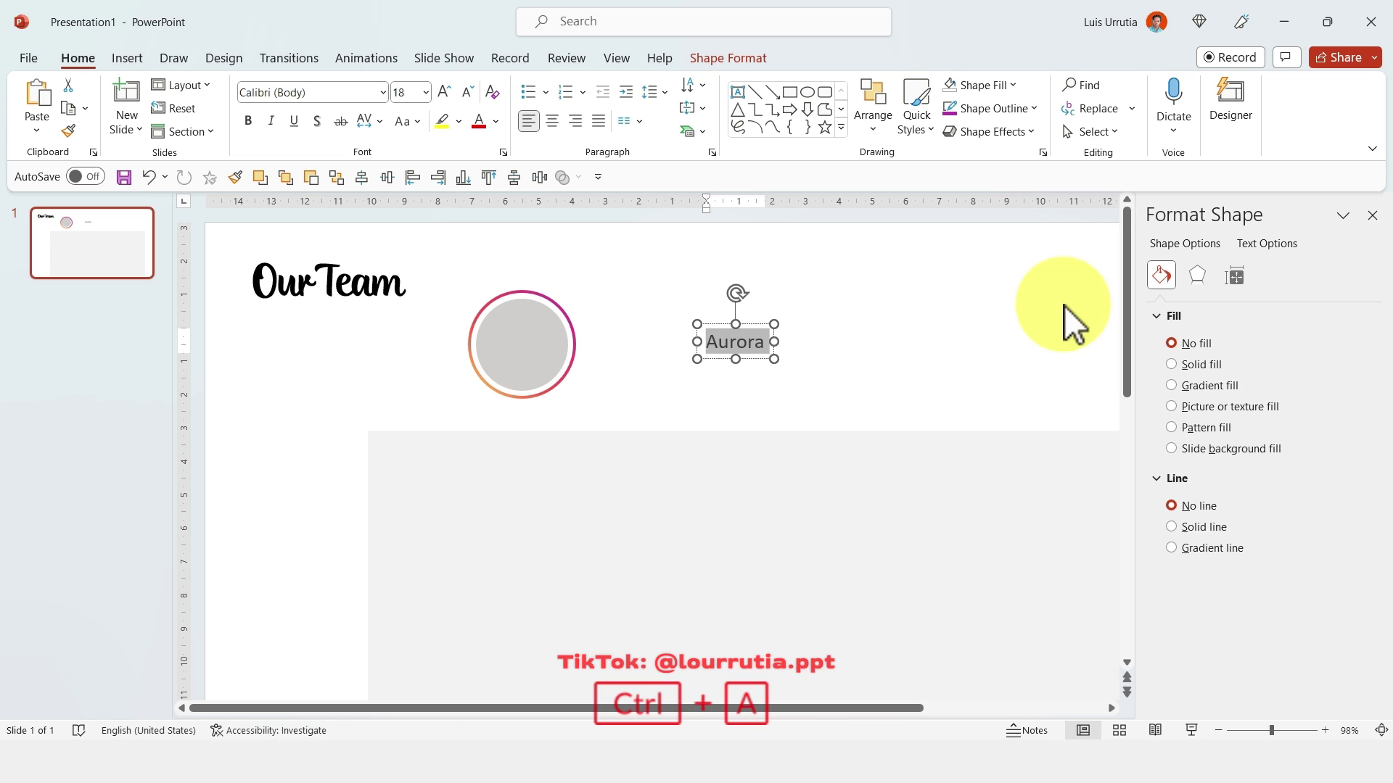
left_click(553, 120)
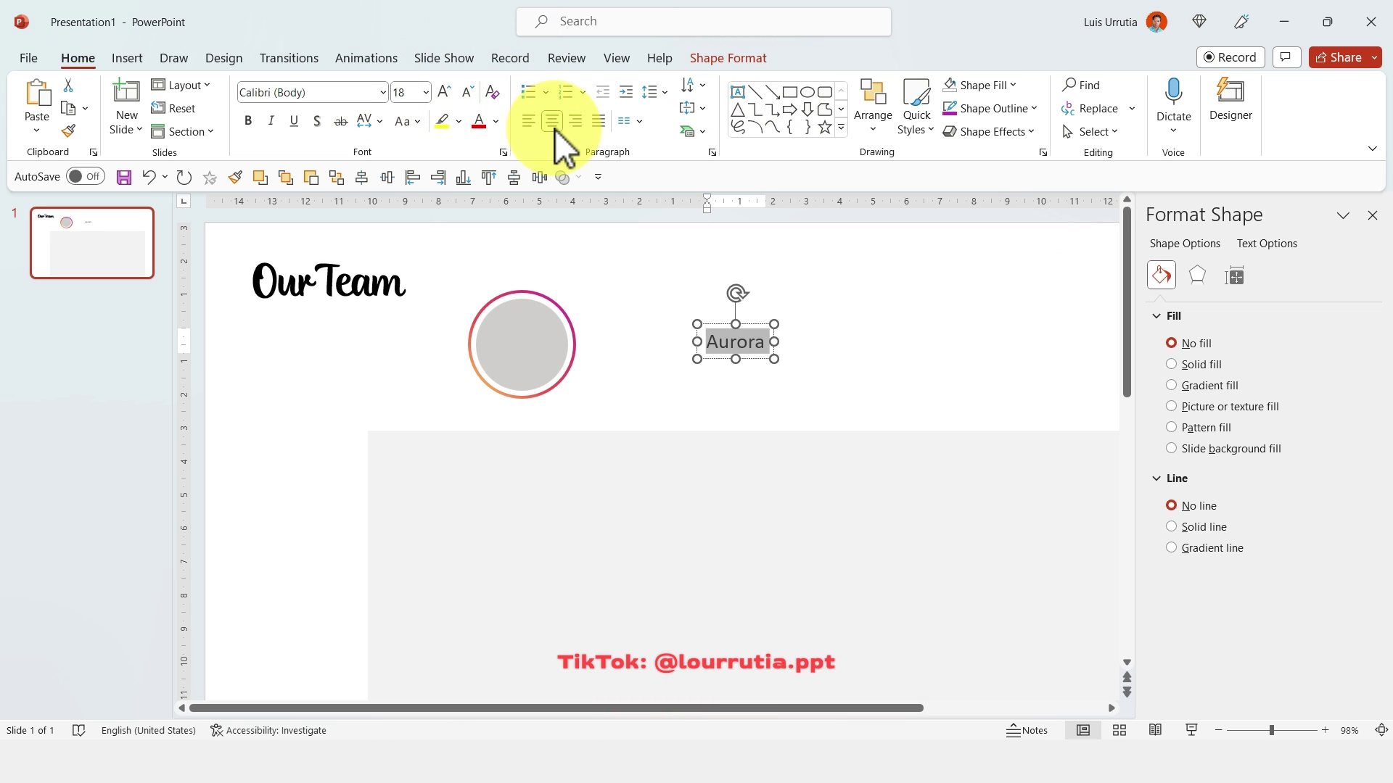
left_click_drag(760, 323, 542, 399)
Move the grey panel slightly lower and set the Aurora label in Segoe UI Semibold
left_click(708, 531)
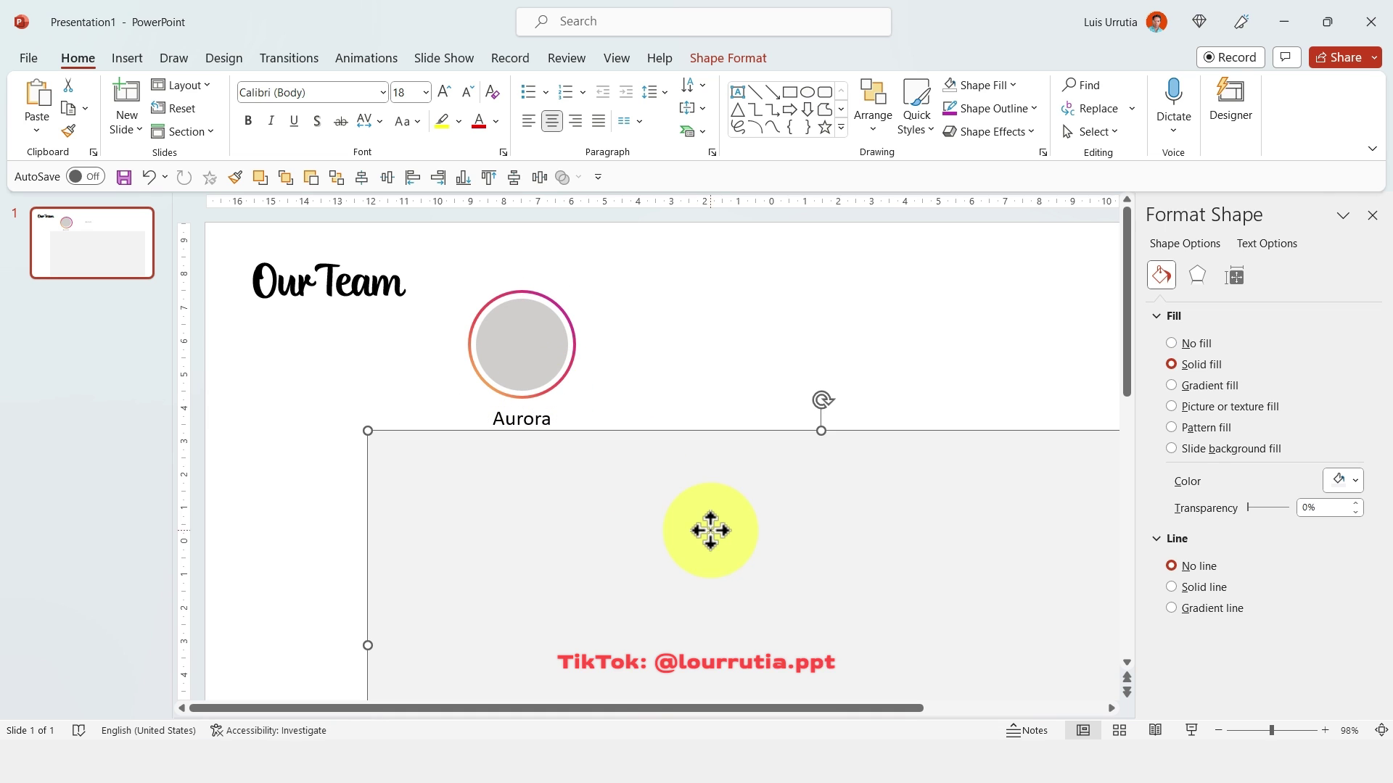
left_click_drag(821, 431, 820, 462)
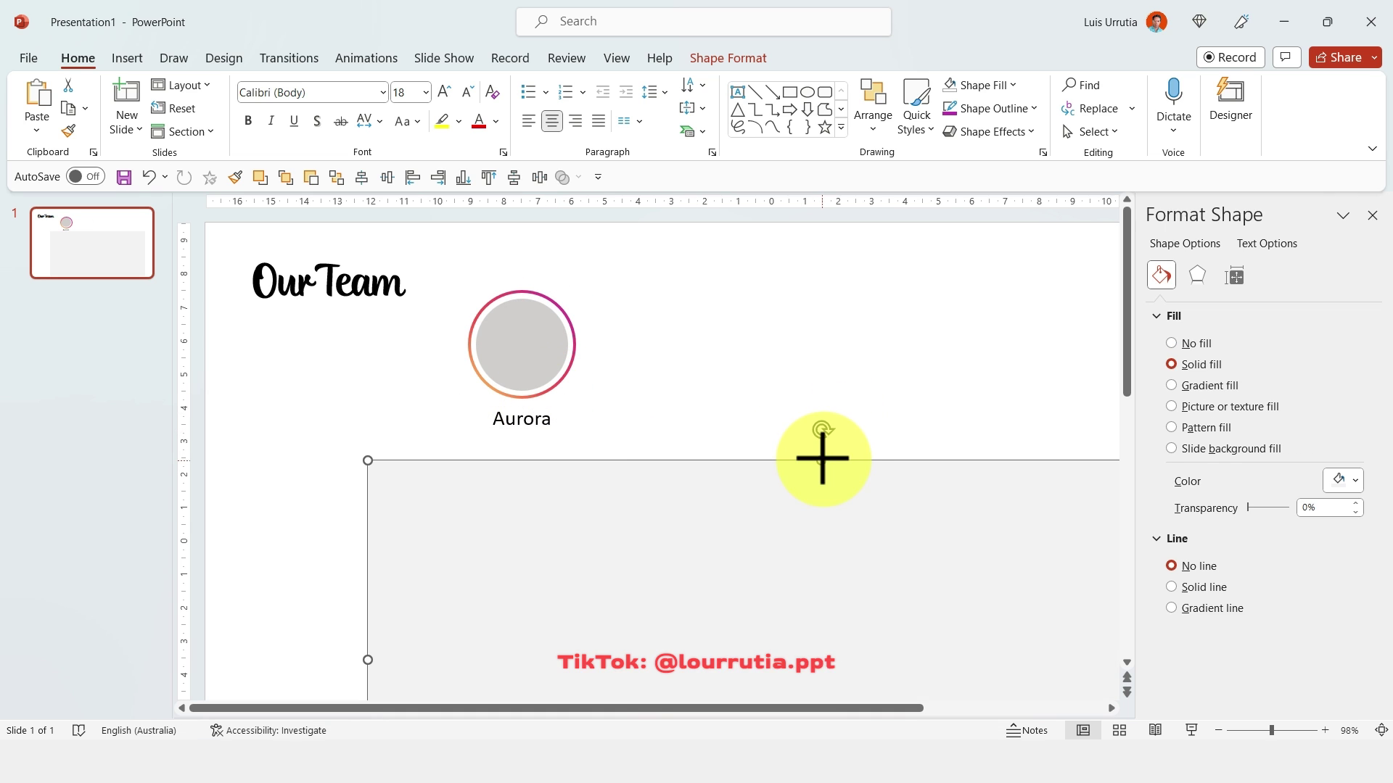
left_click(535, 399)
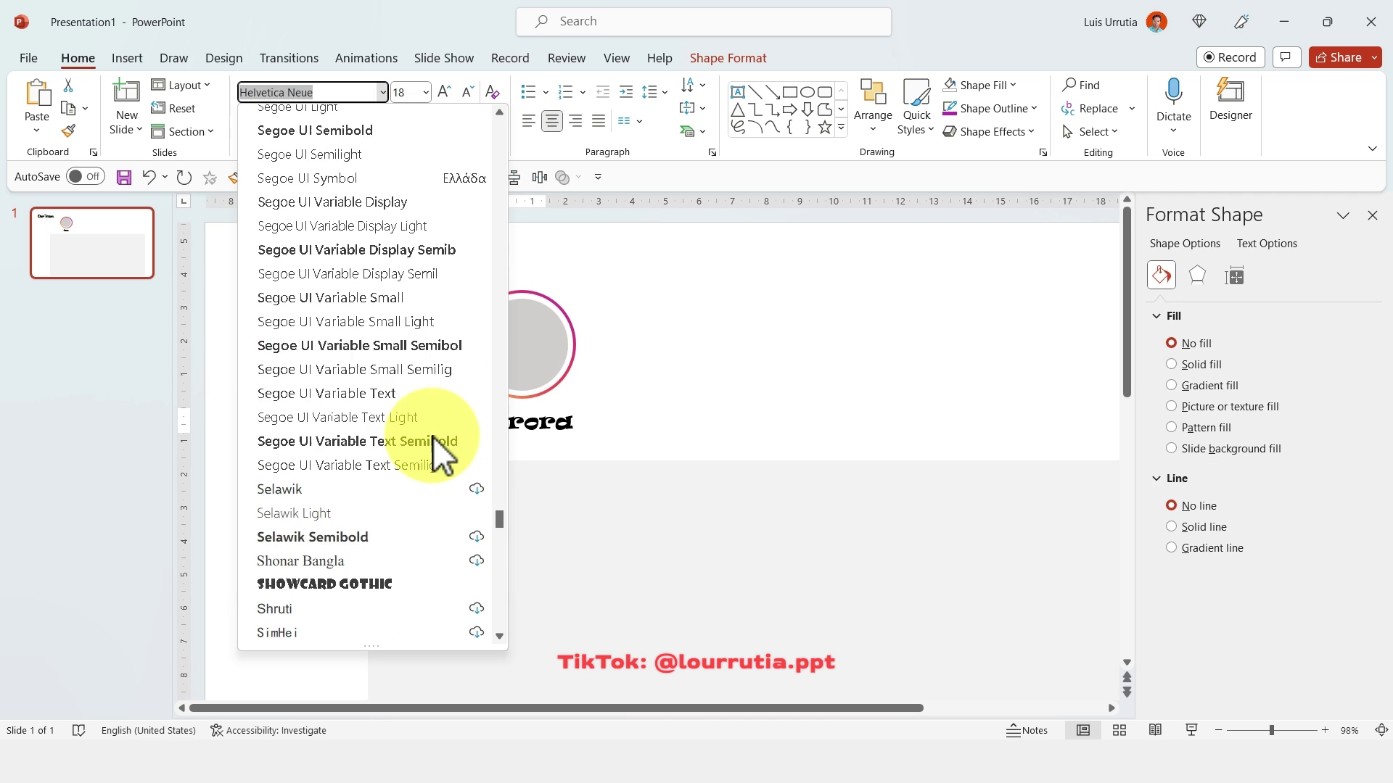
scroll(422, 320, "up", 3)
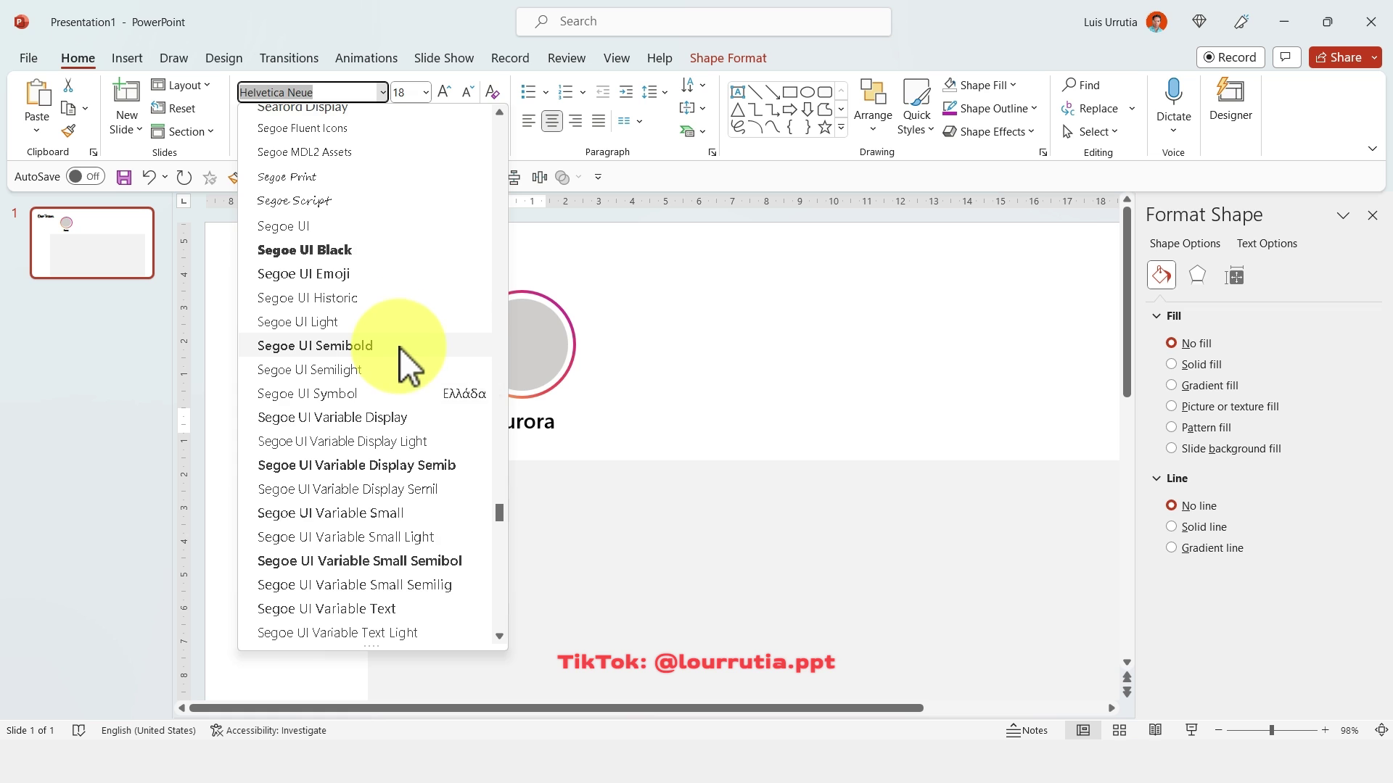
left_click(399, 347)
left_click(706, 377)
key("ctrl+z")
left_click_drag(651, 245, 398, 529)
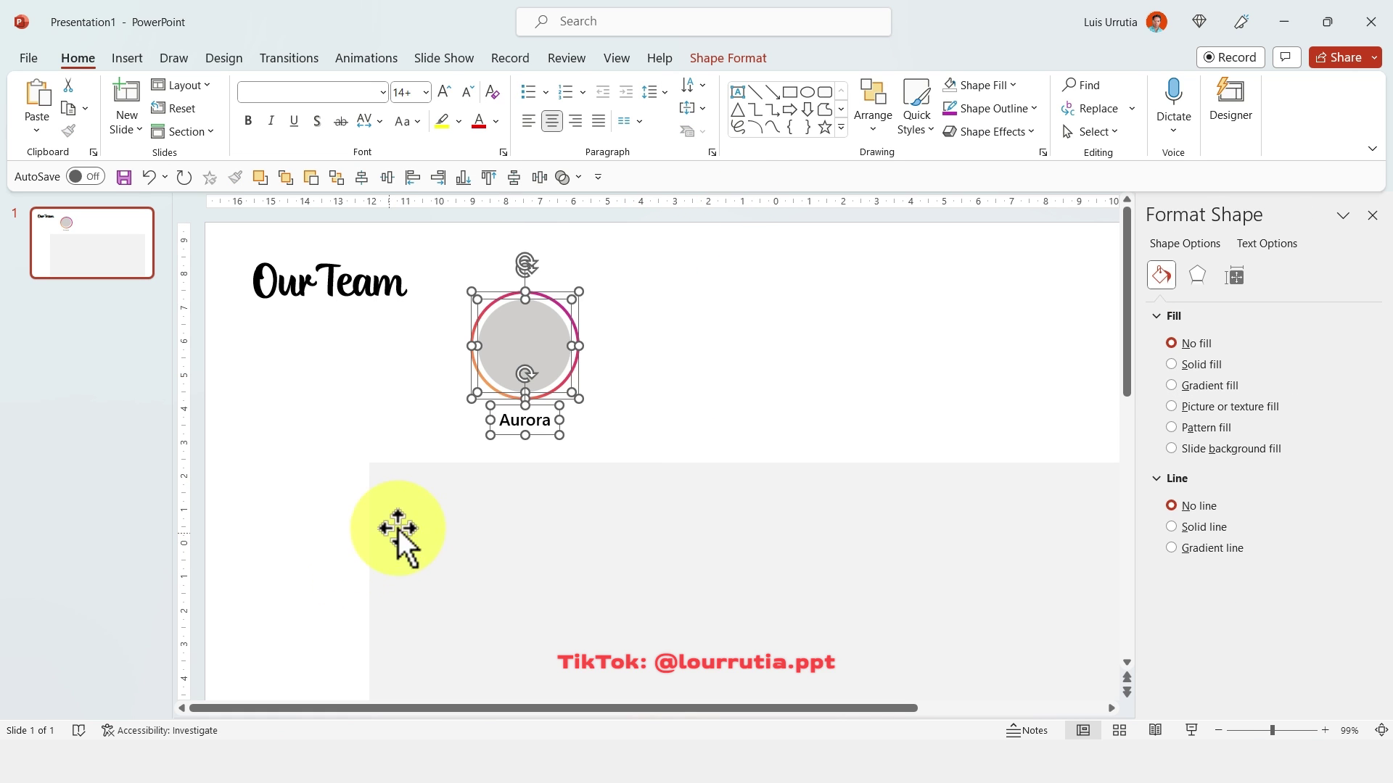
Group the circle with its Aurora label and copy the group to make five profiles
right_click(494, 358)
mouse_move(564, 481)
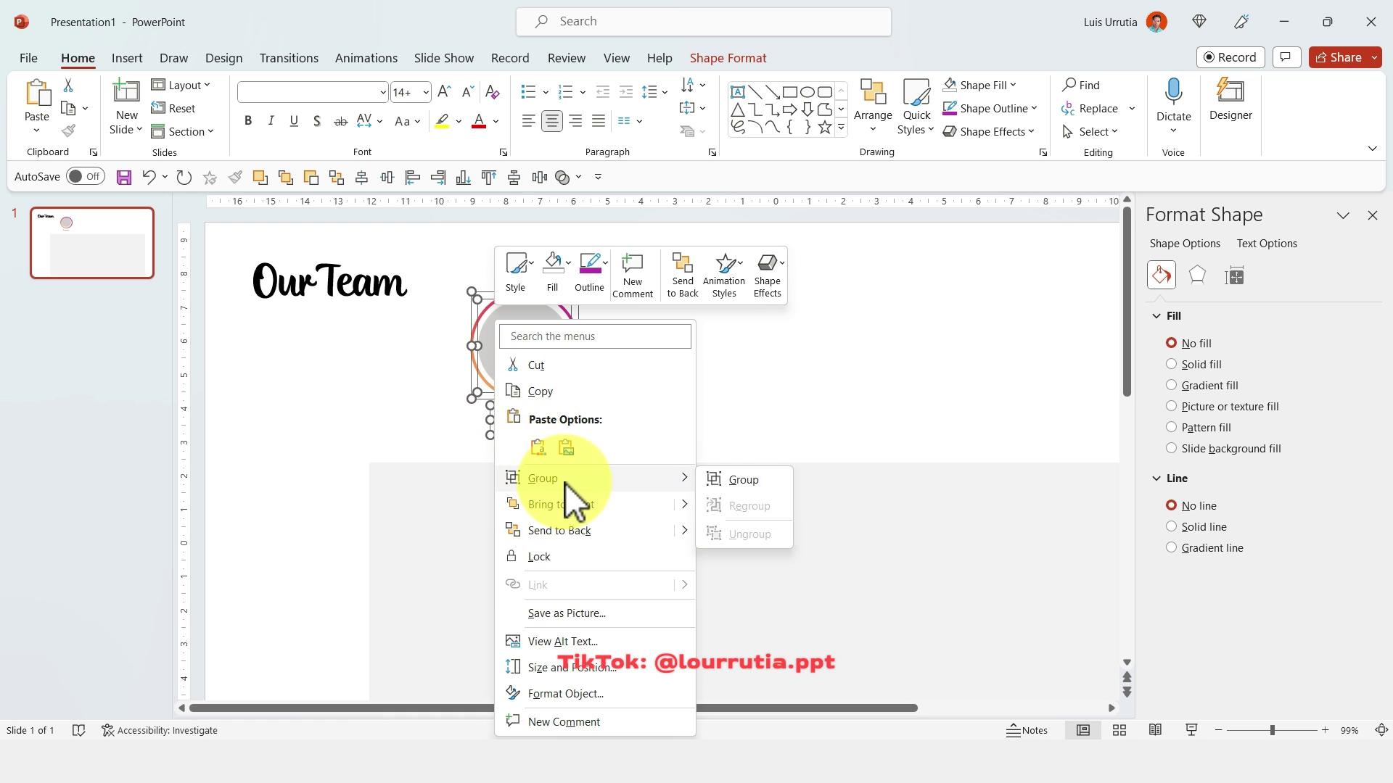
left_click(735, 481)
left_click_drag(503, 328, 975, 342)
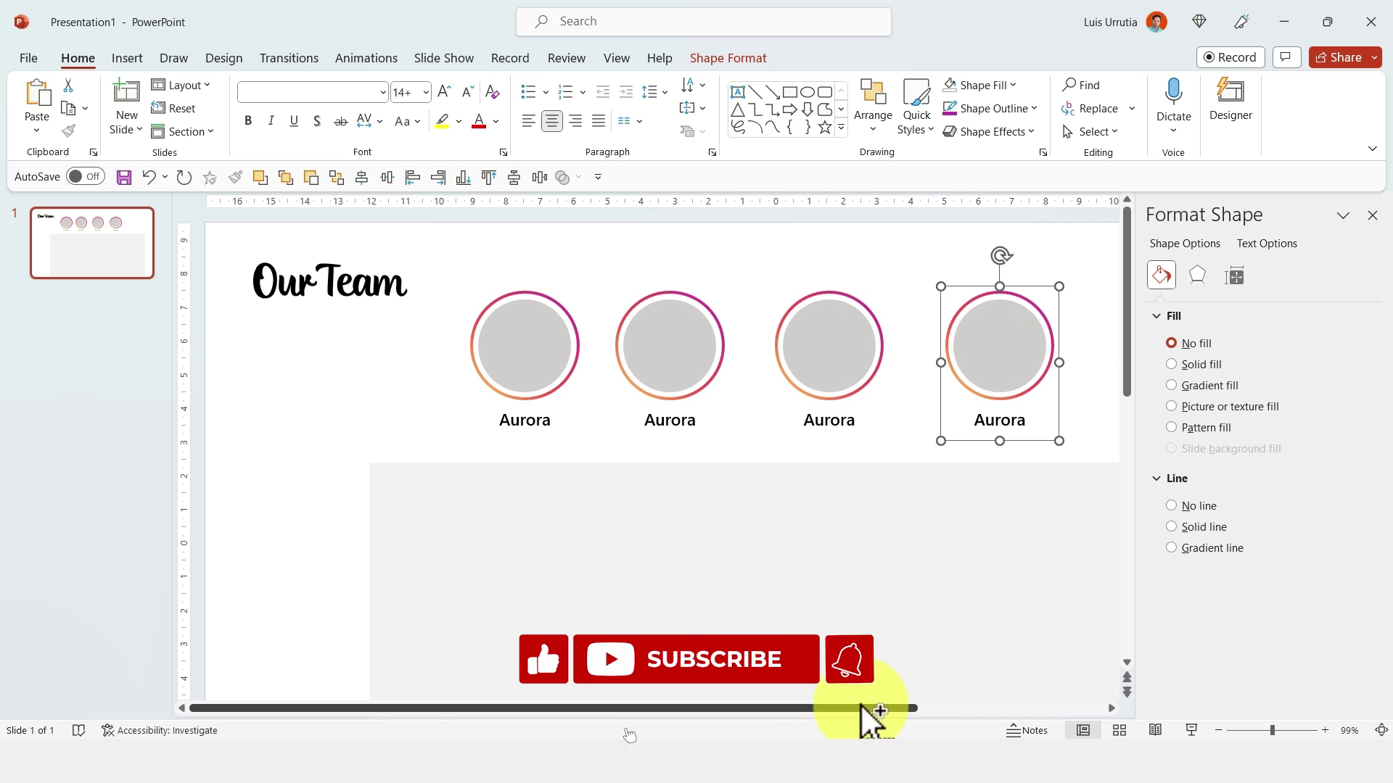
left_click_drag(863, 708, 1051, 708)
left_click_drag(741, 366, 900, 359)
Distribute the five profile groups evenly across the slide horizontally
left_click_drag(1043, 235, 189, 576)
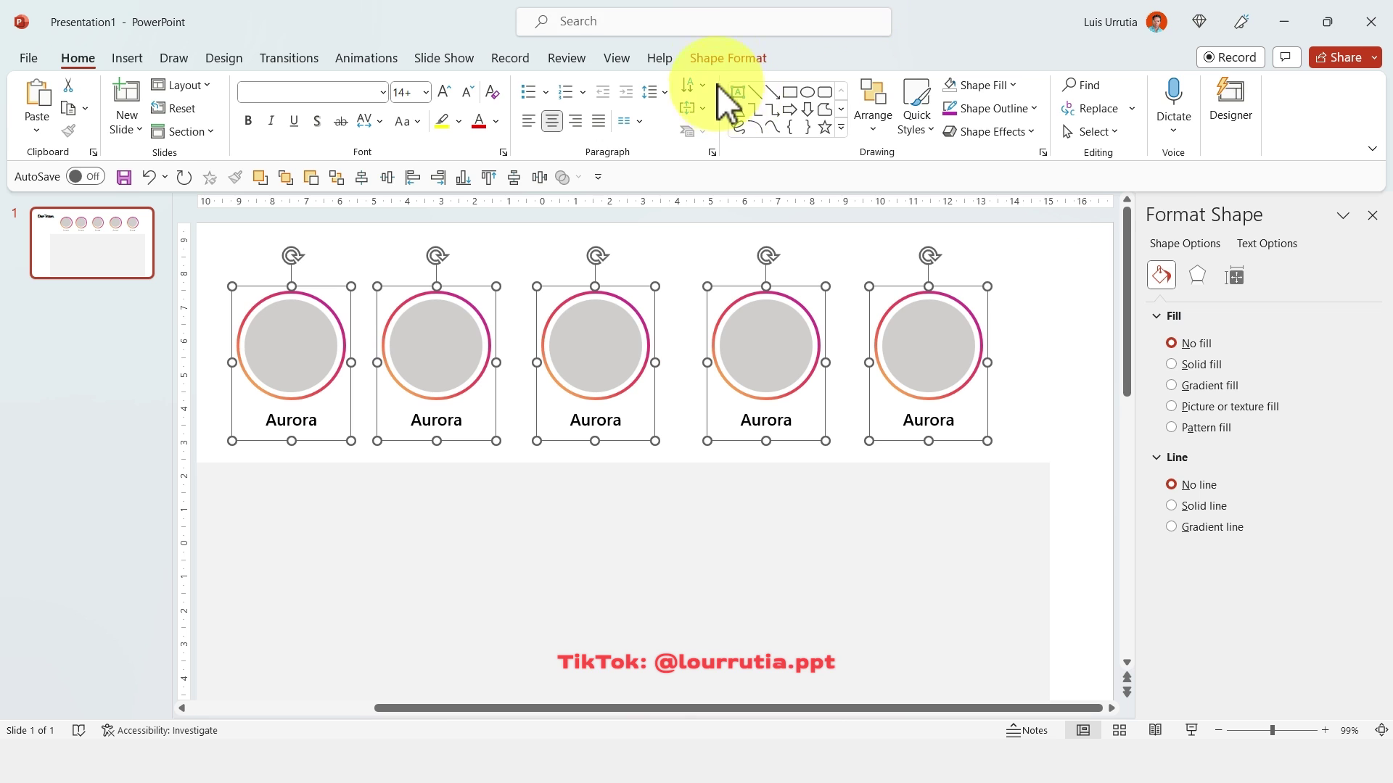
left_click(718, 56)
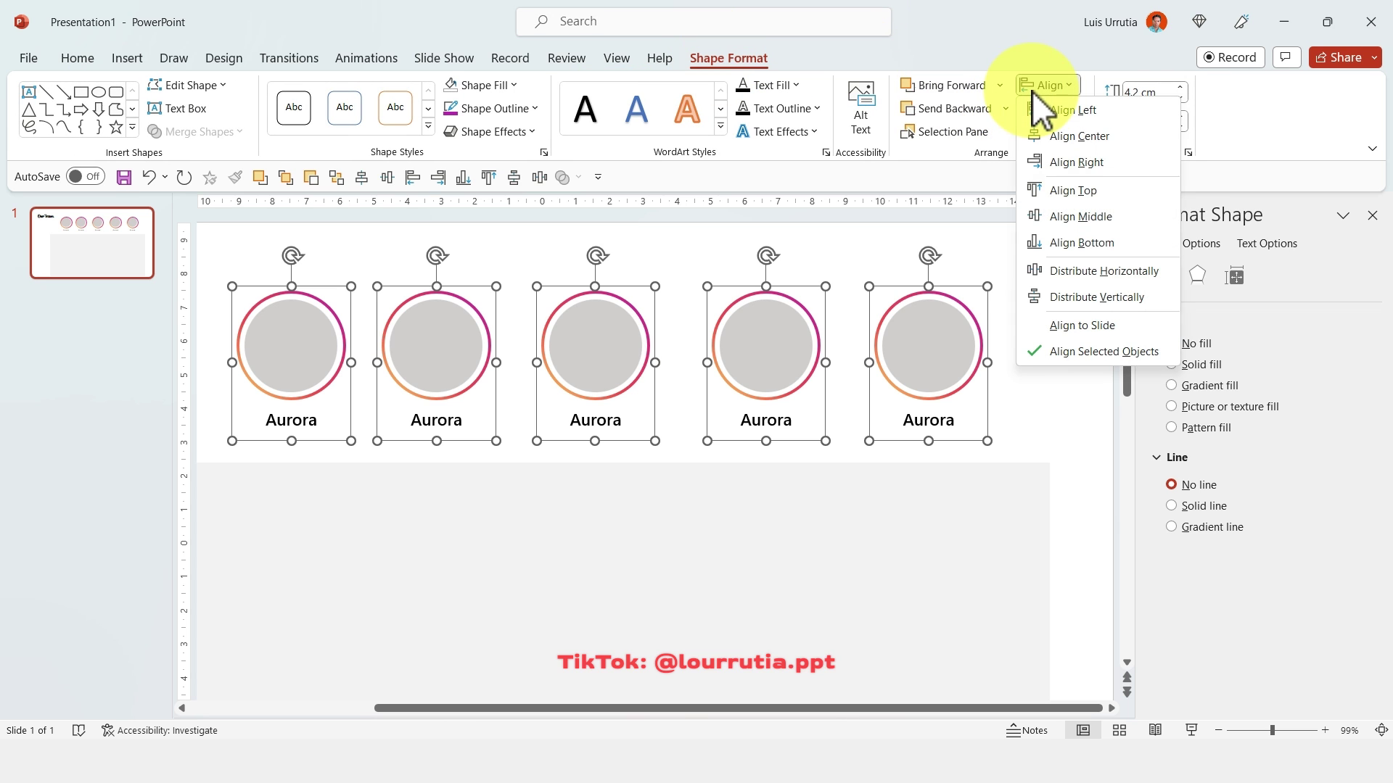
left_click(1099, 273)
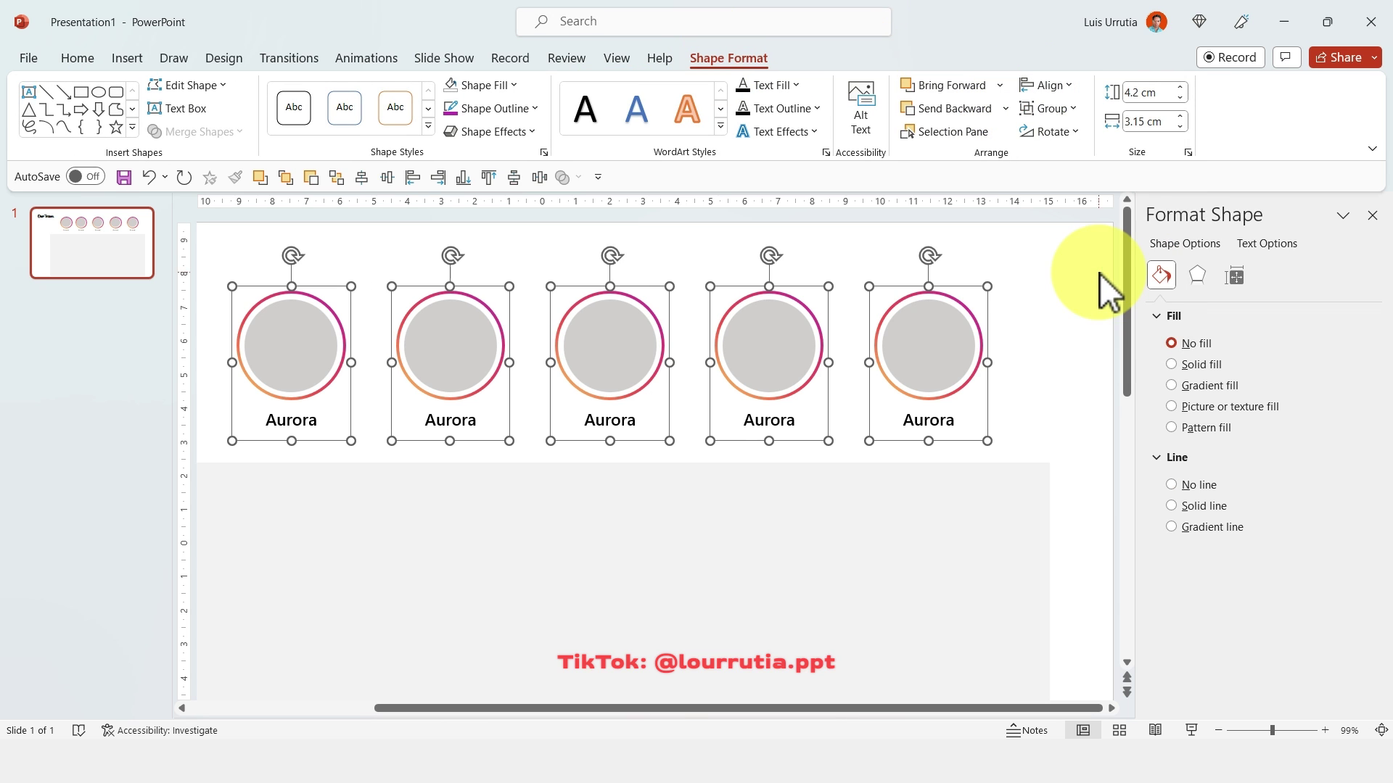
left_click(1257, 733)
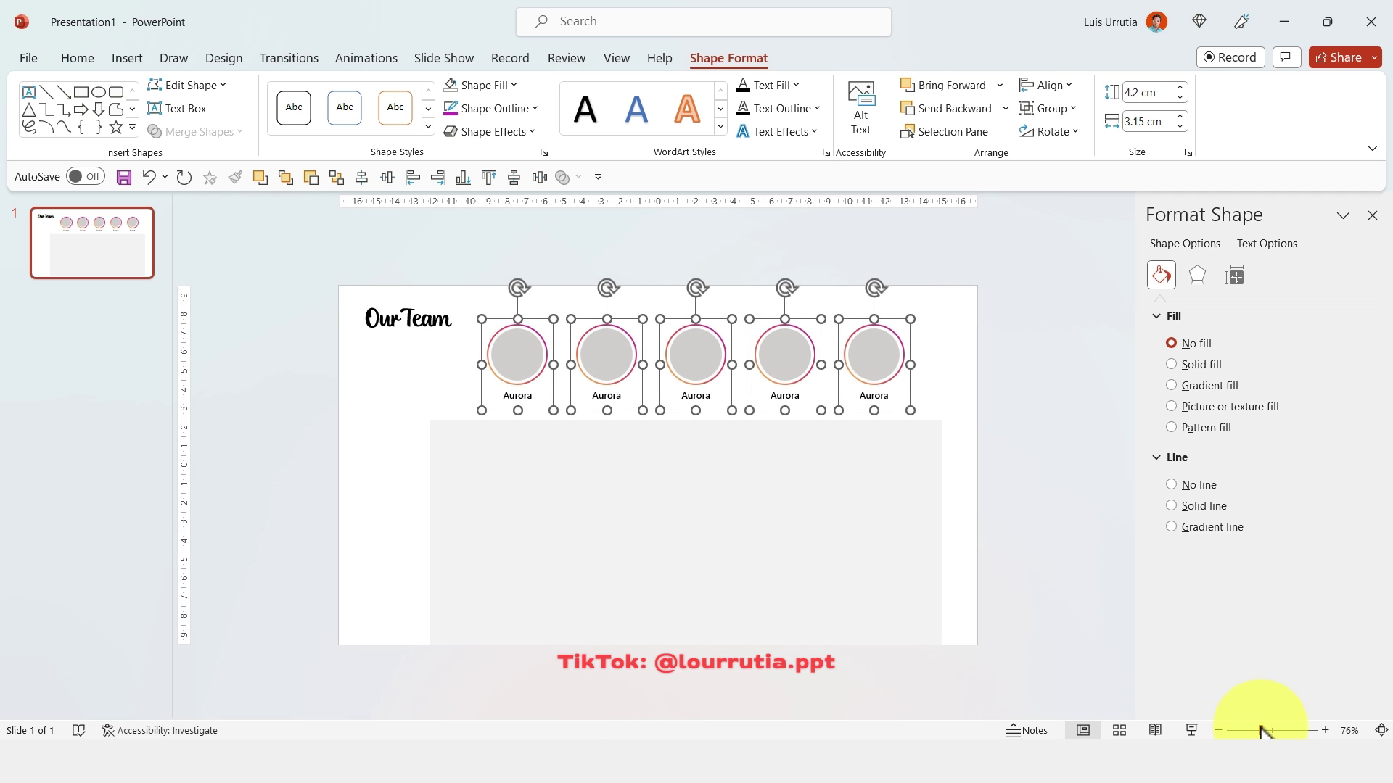
Rename the second and third profile labels to Draven and Max
left_click(1060, 334)
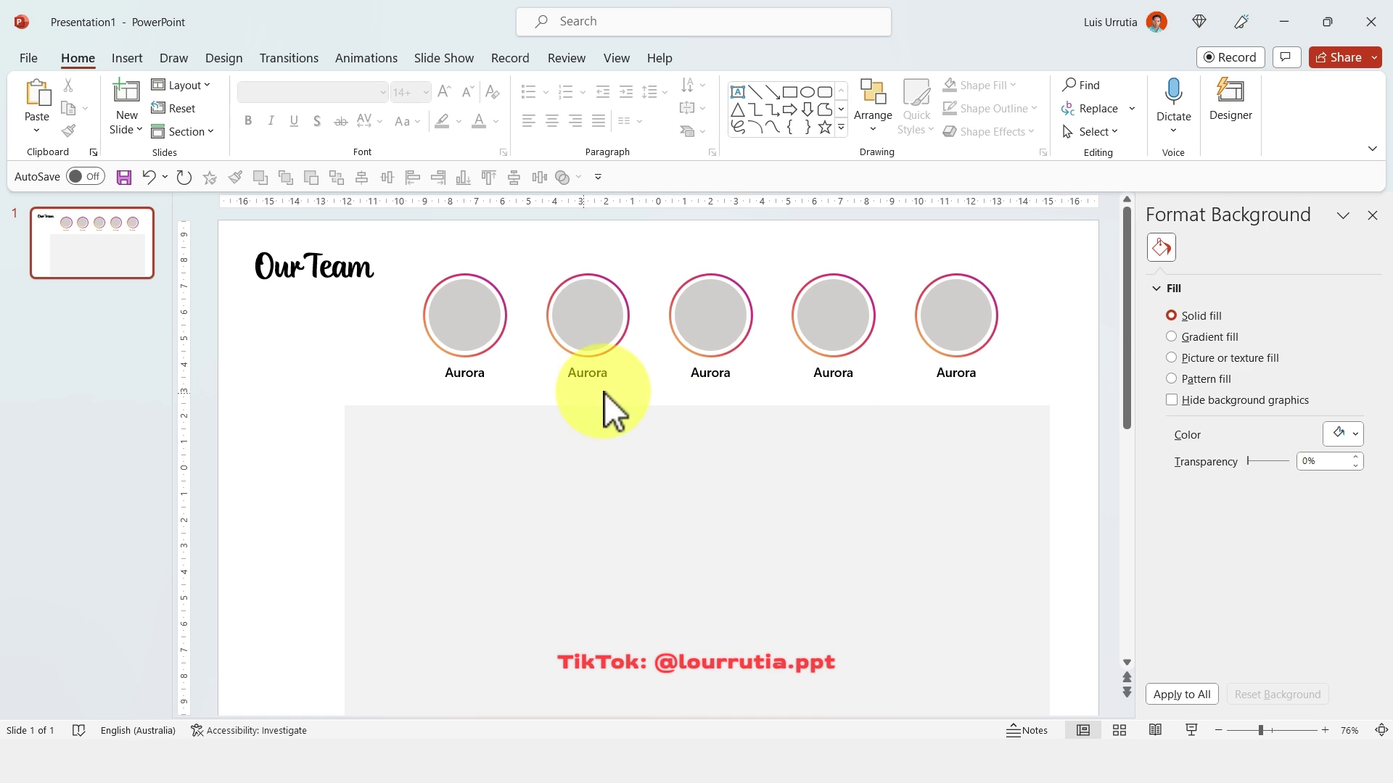
left_click(591, 374)
left_click(617, 372)
key("ctrl+a")
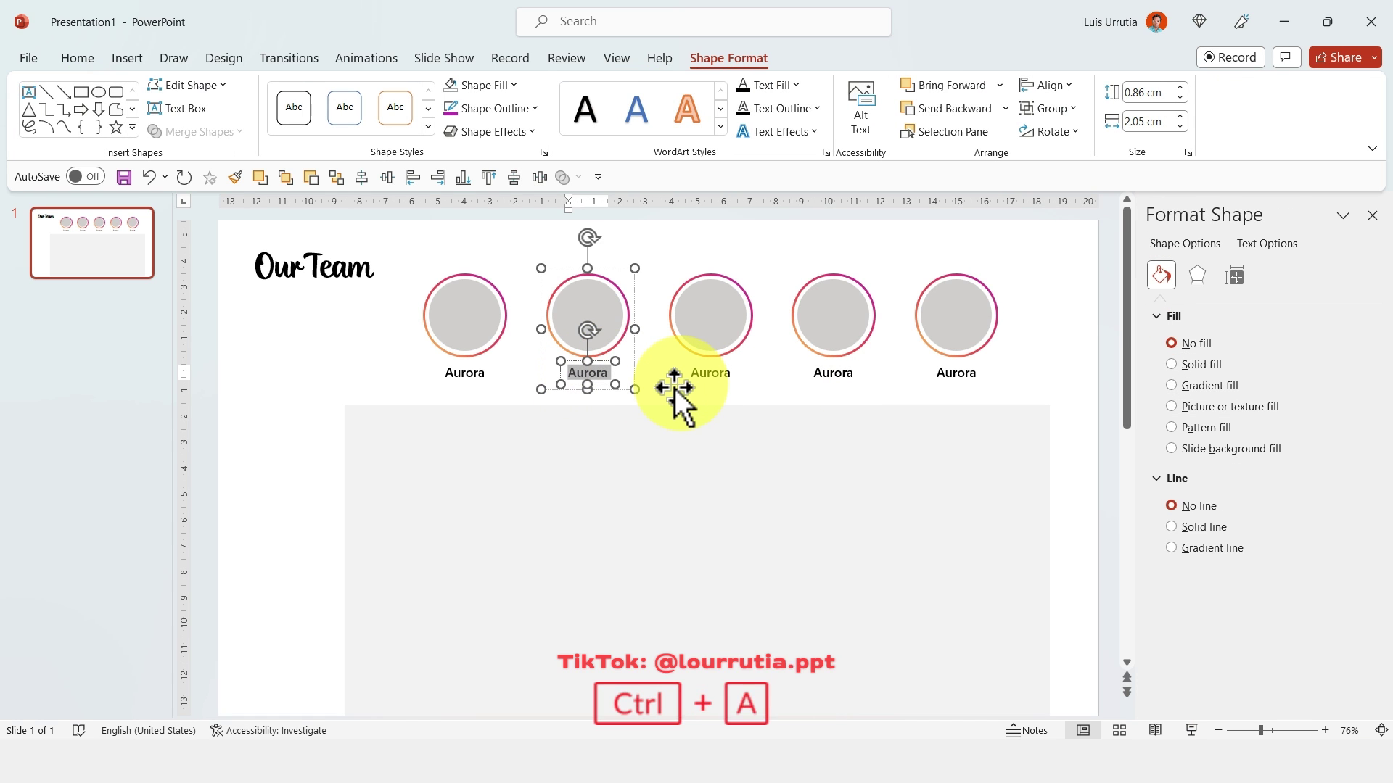
type("Drave")
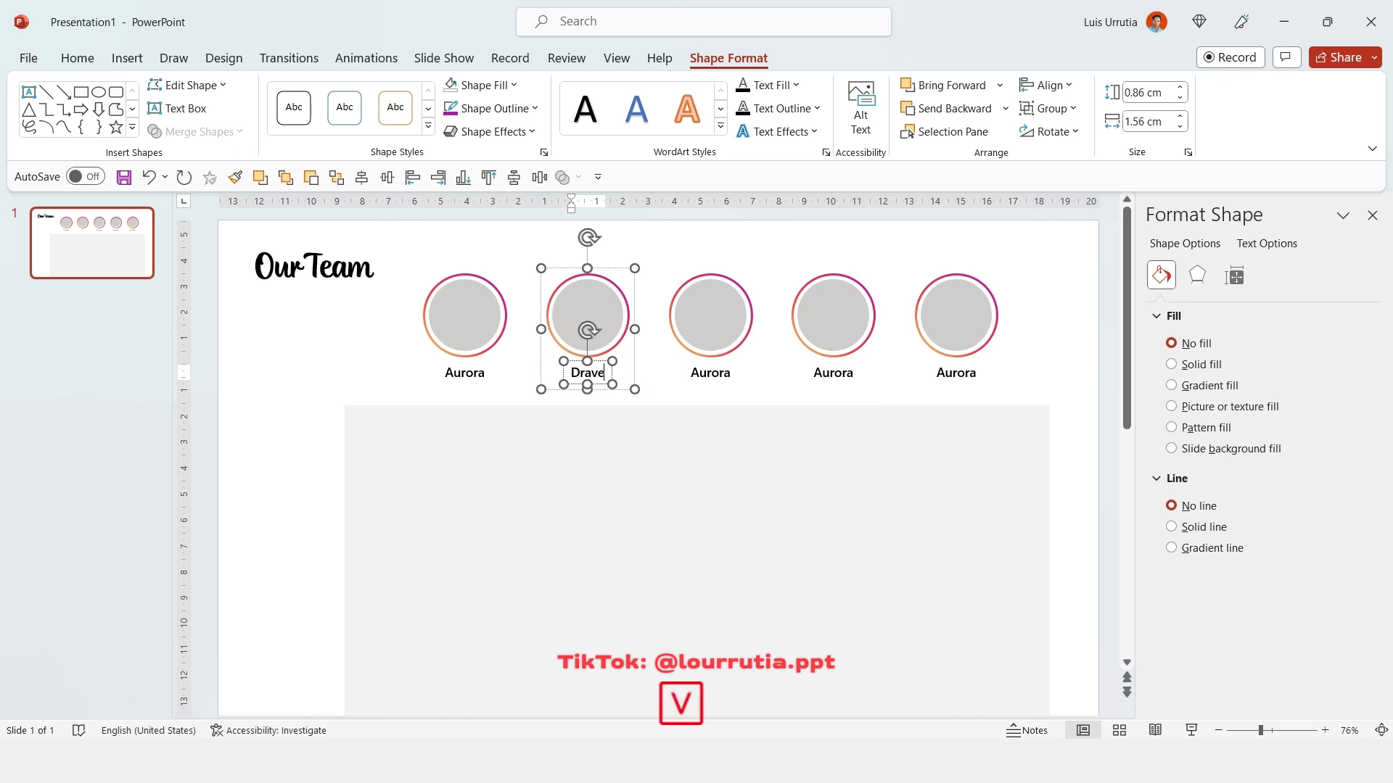
type("n")
left_click(711, 374)
left_click(711, 374)
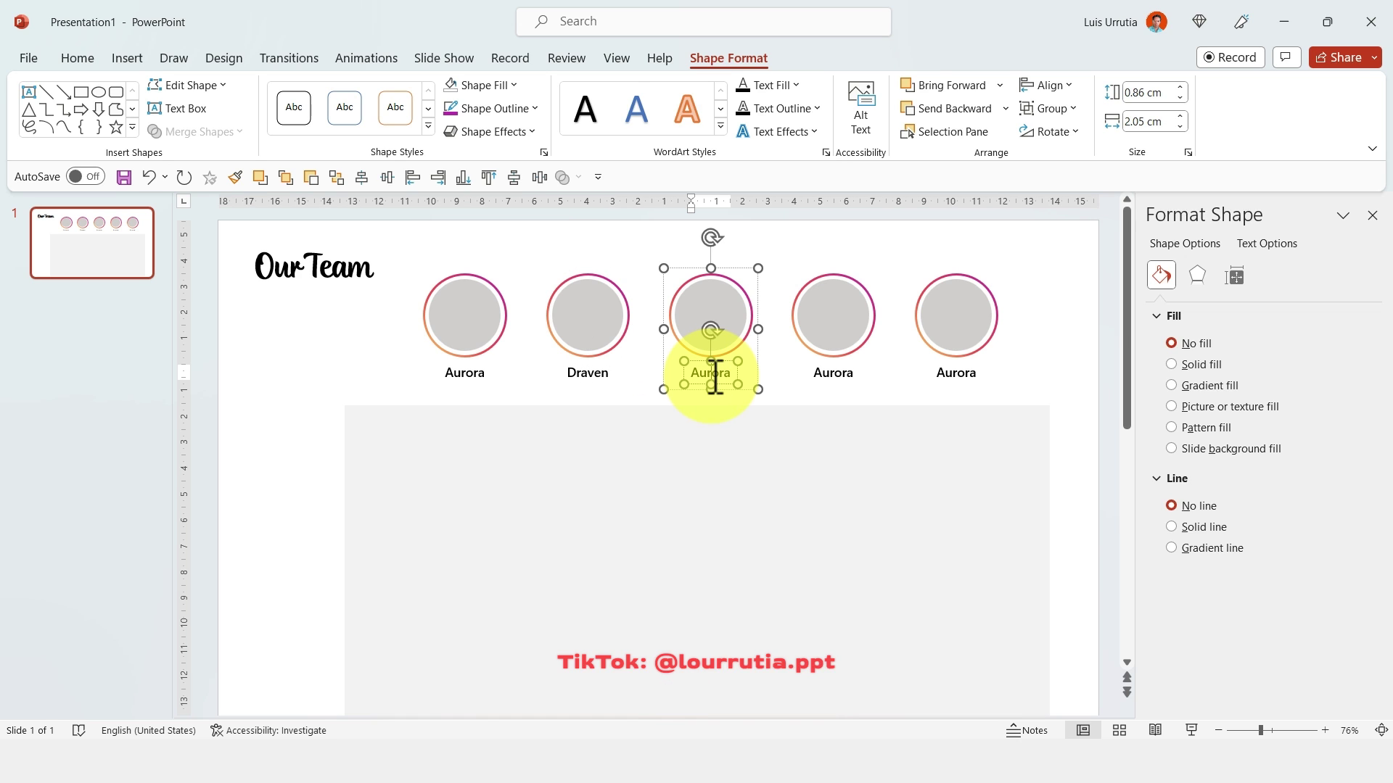
type("Max")
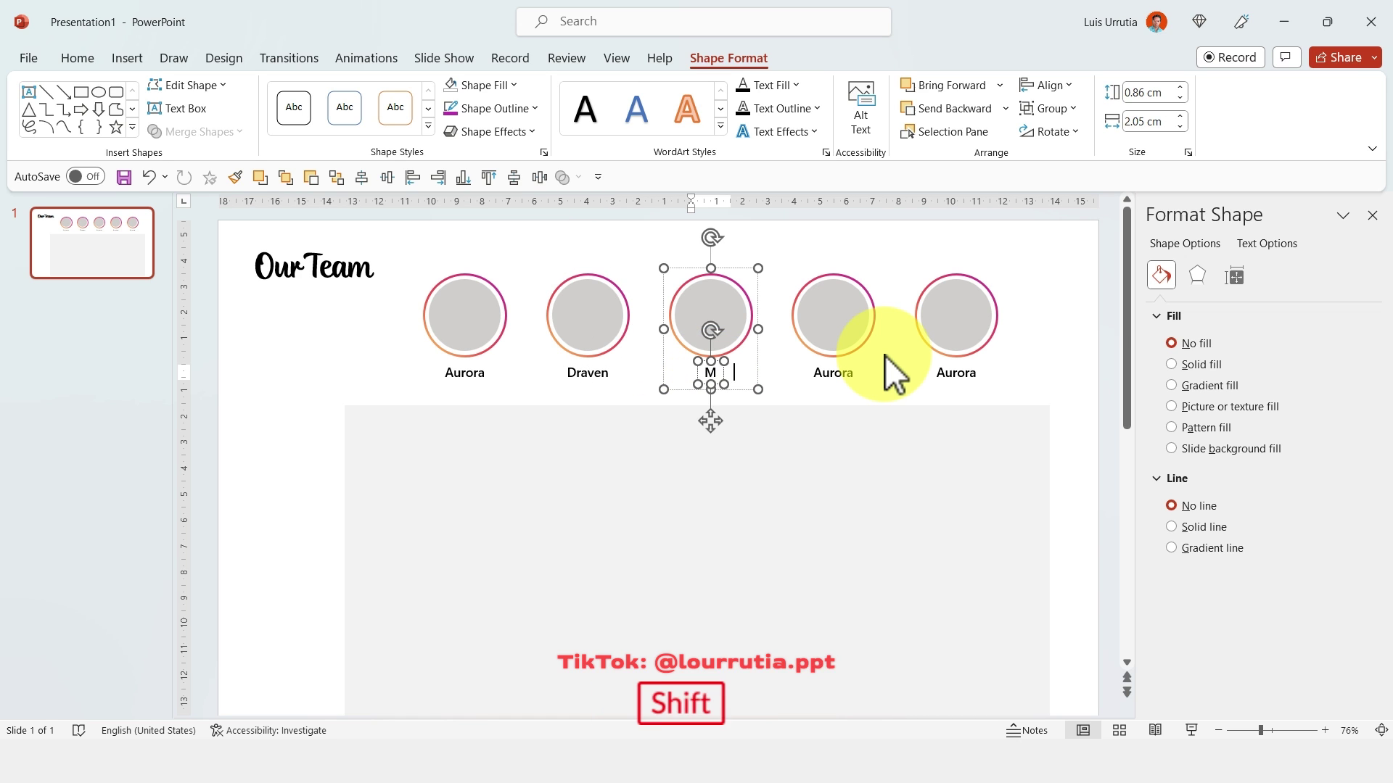
Rename the fourth and fifth profile labels to Zoe and Jackson
left_click(829, 373)
key("ctrl+a")
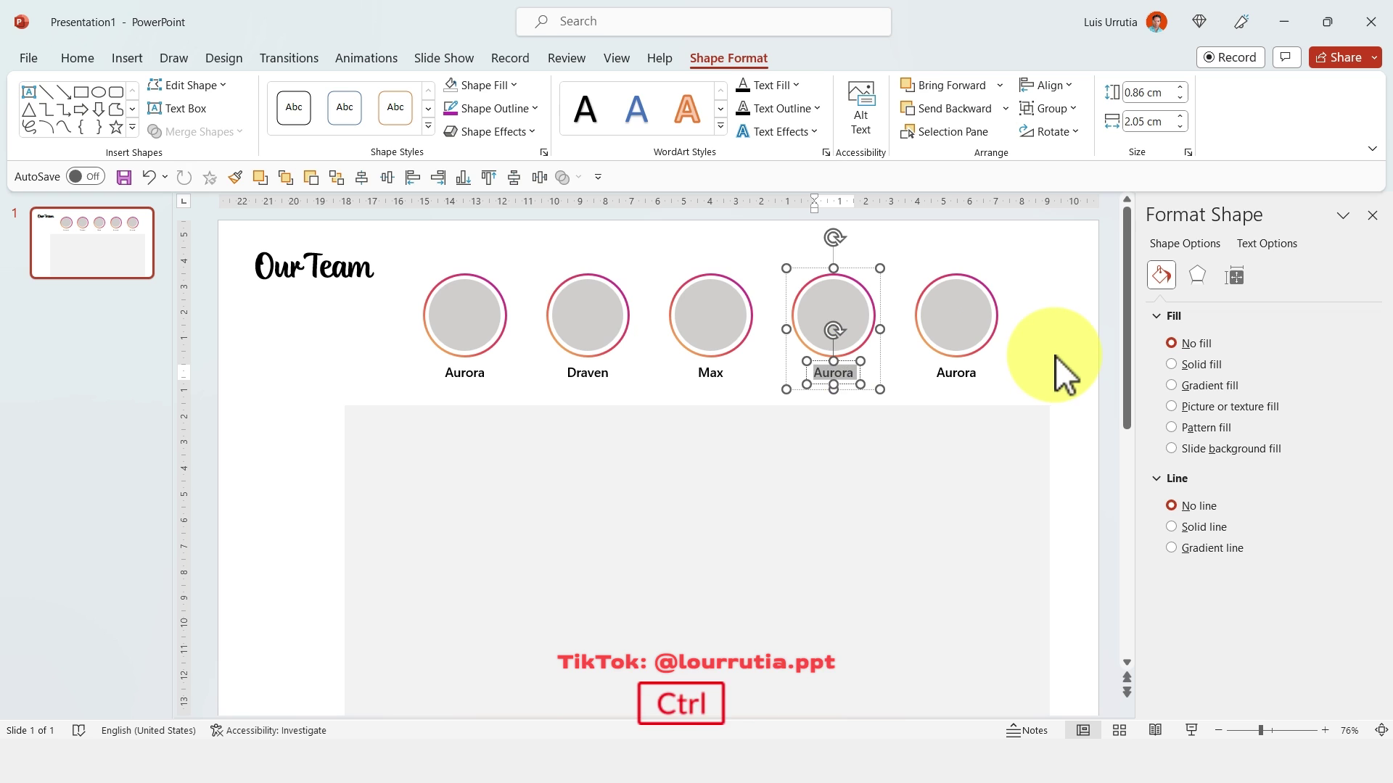
type("Zoe")
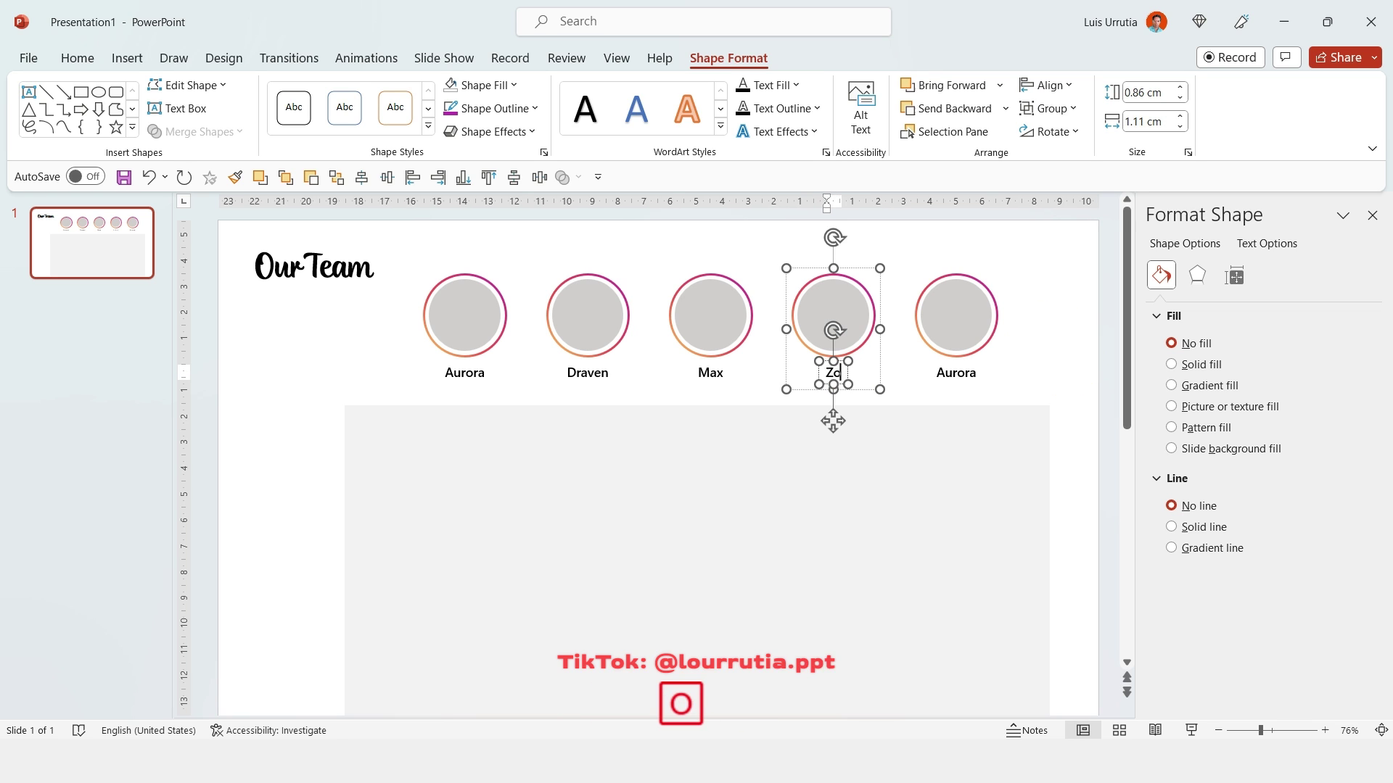
left_click(945, 379)
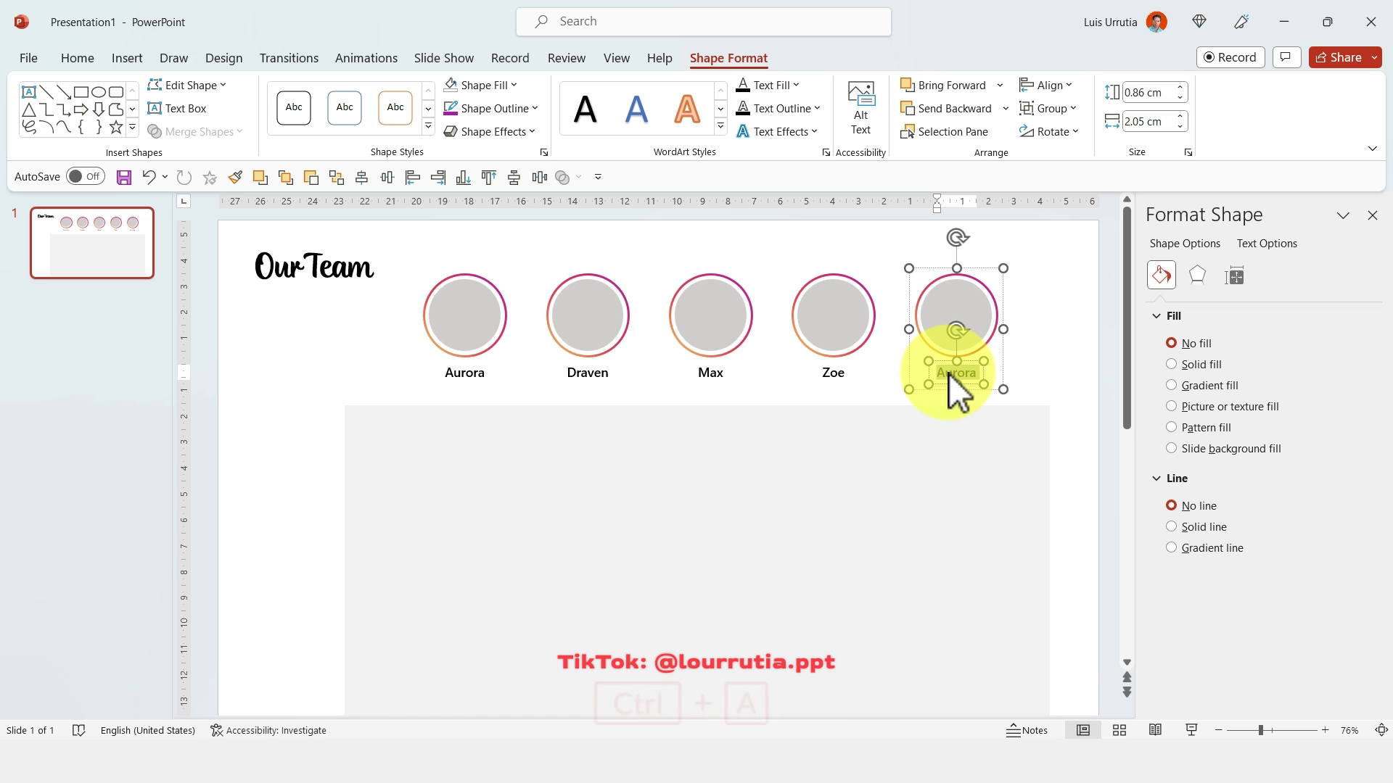
type("Js")
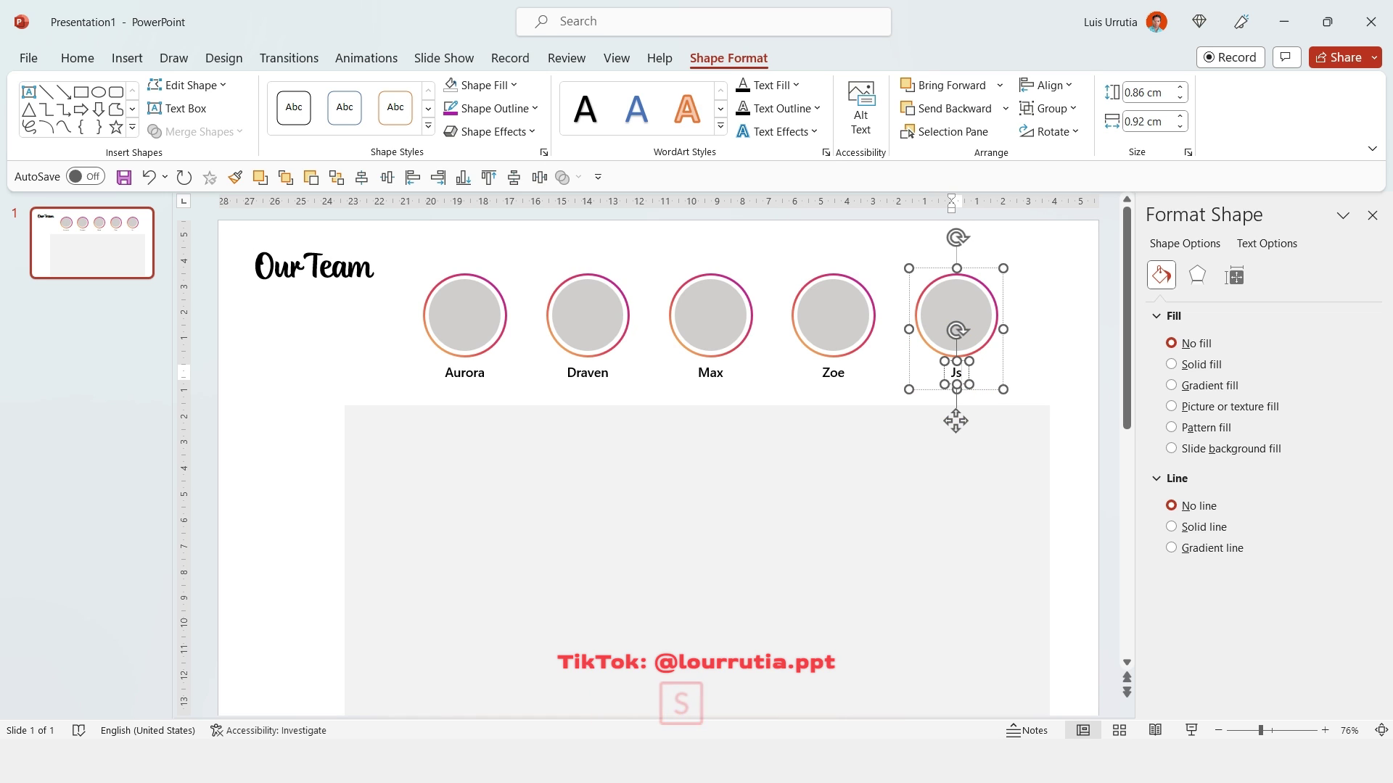
key("ctrl+a")
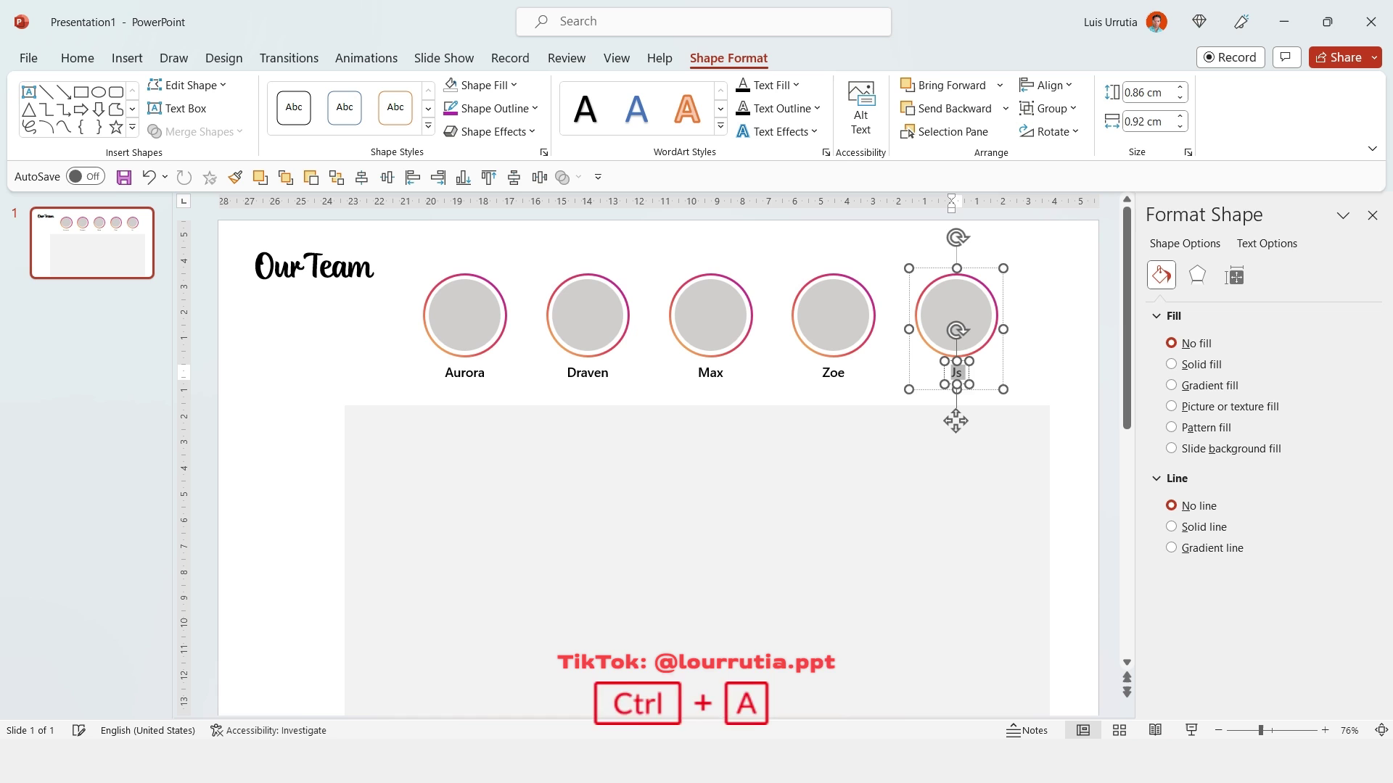
type("Jacks")
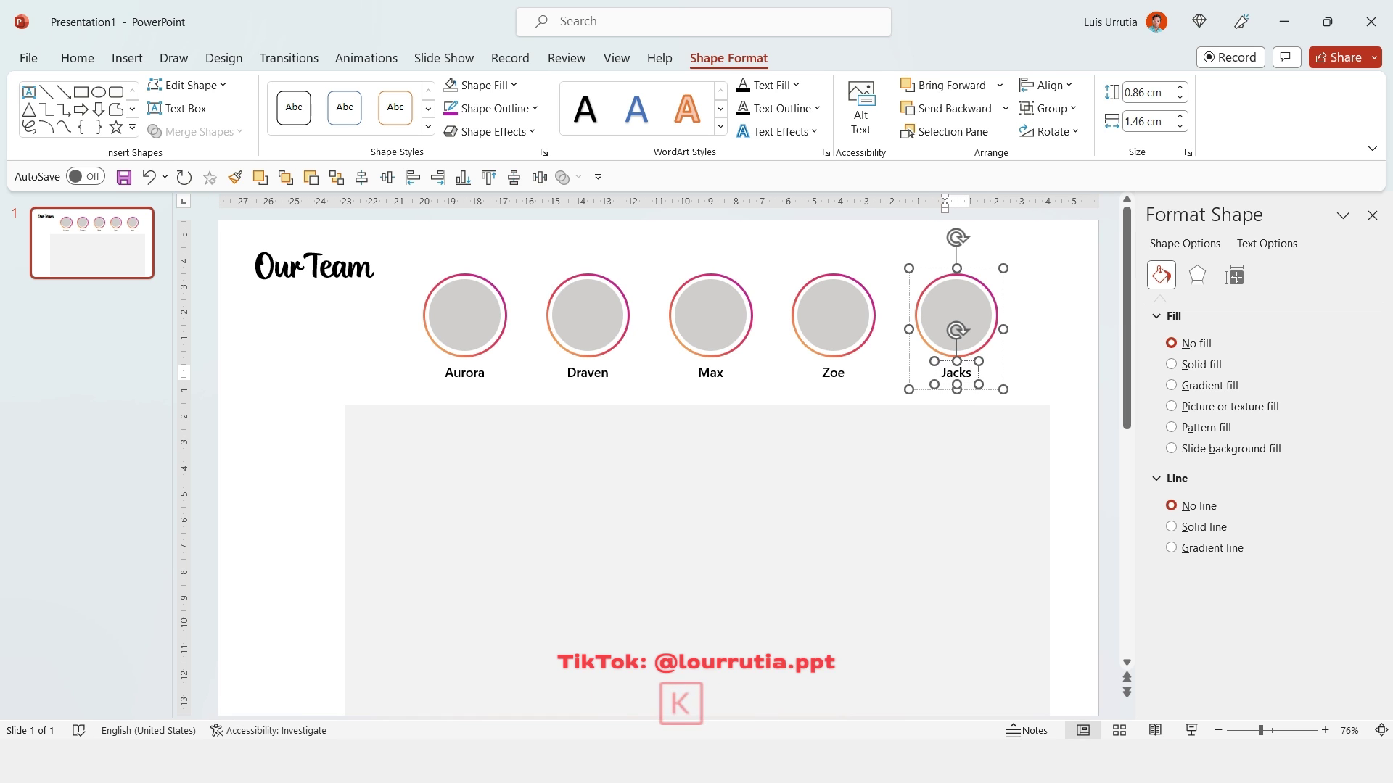
type("on")
left_click(1055, 264)
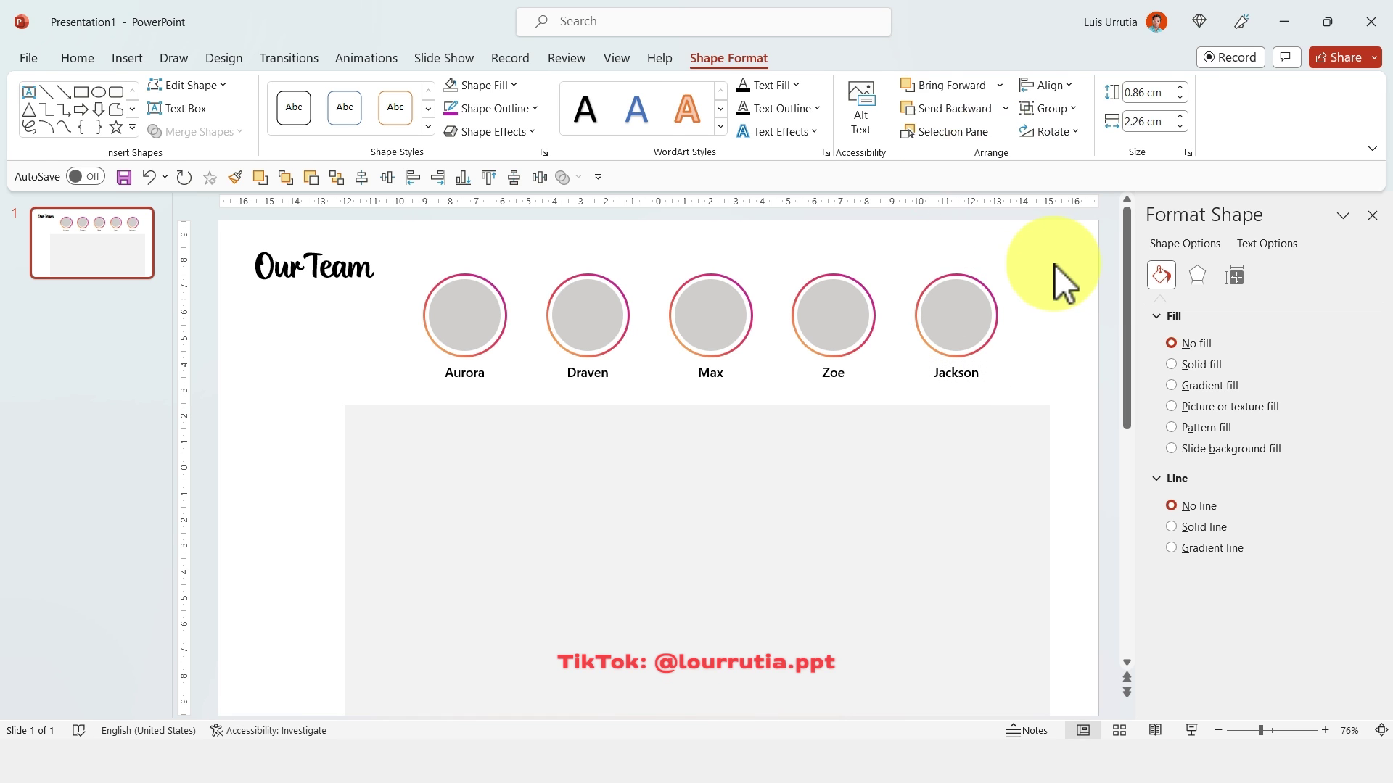
Snip the Instagram profile's sidebar icon column with Snipping Tool and copy the snip
key("alt+Tab")
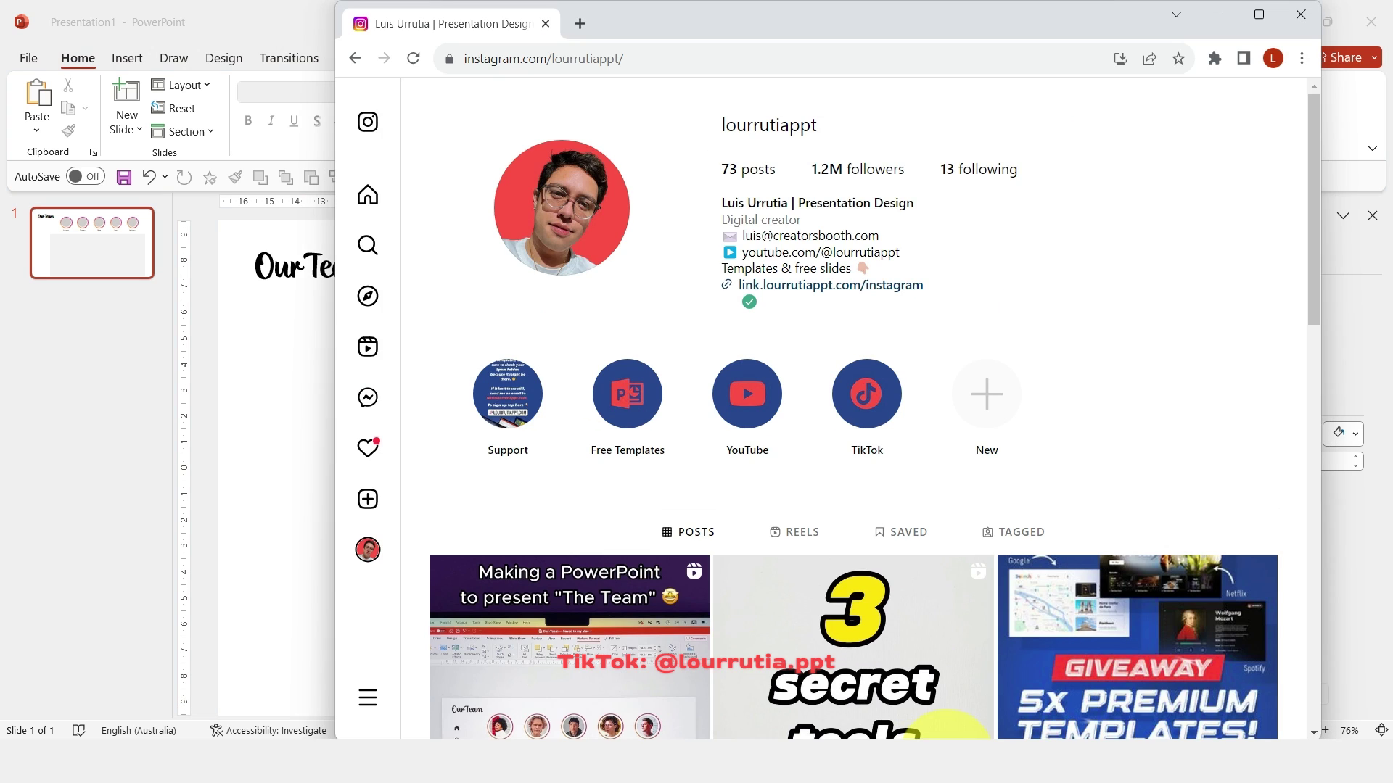
left_click(660, 168)
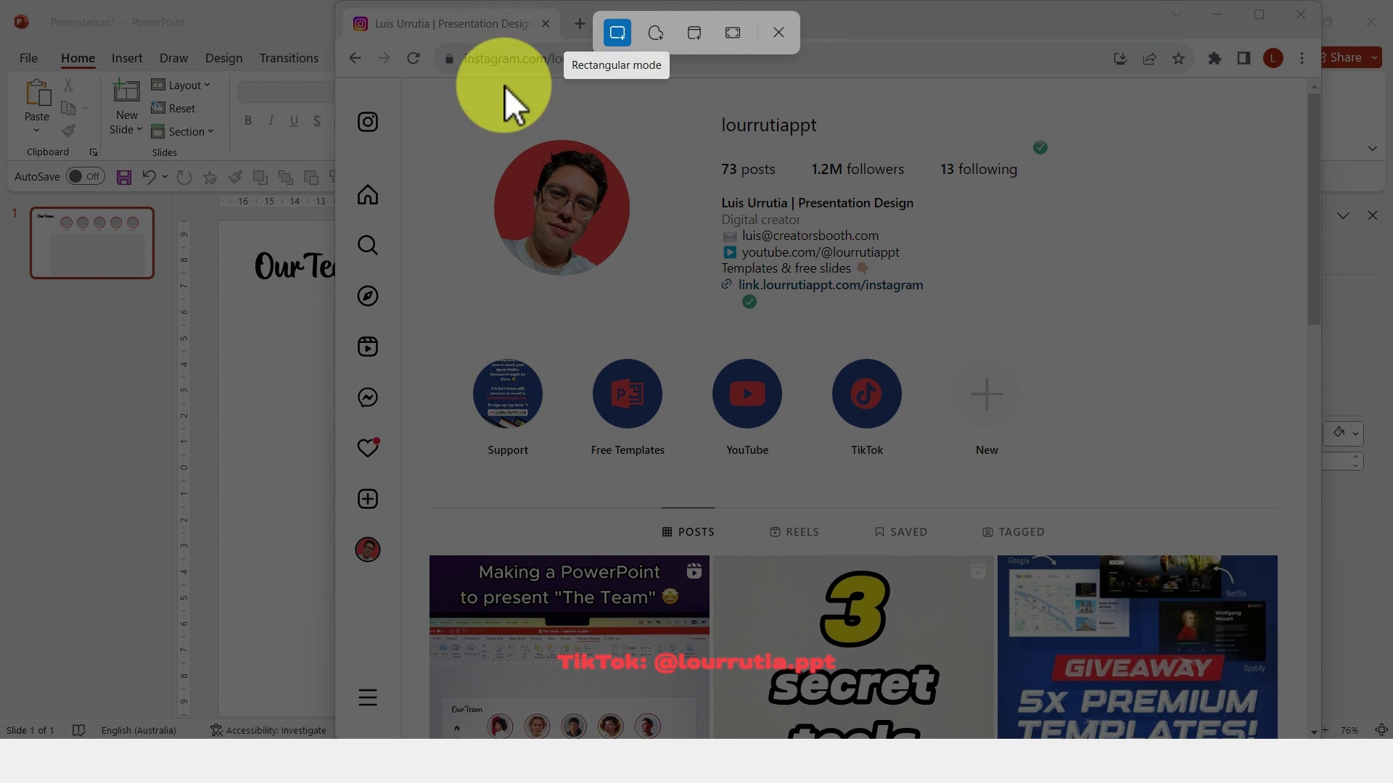
left_click_drag(344, 176, 395, 573)
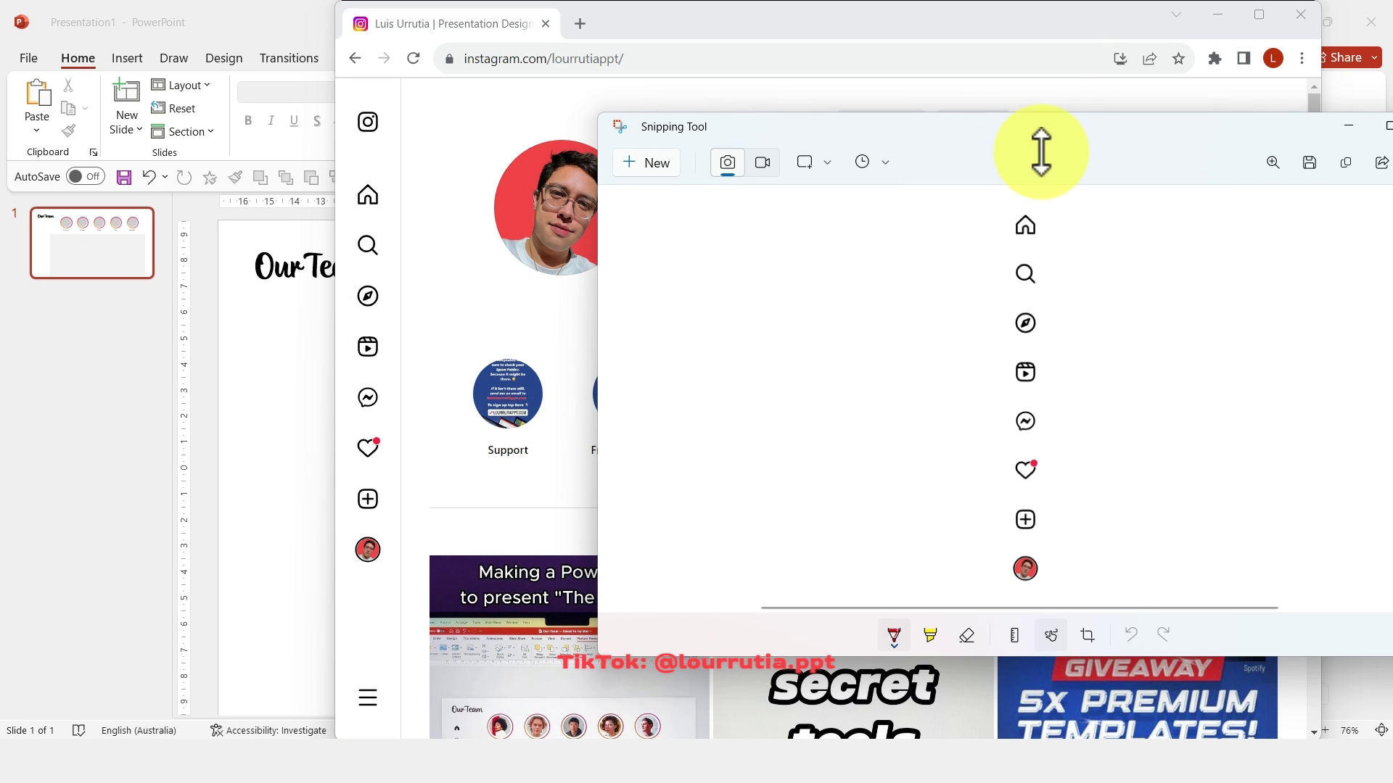
left_click_drag(1004, 124, 776, 123)
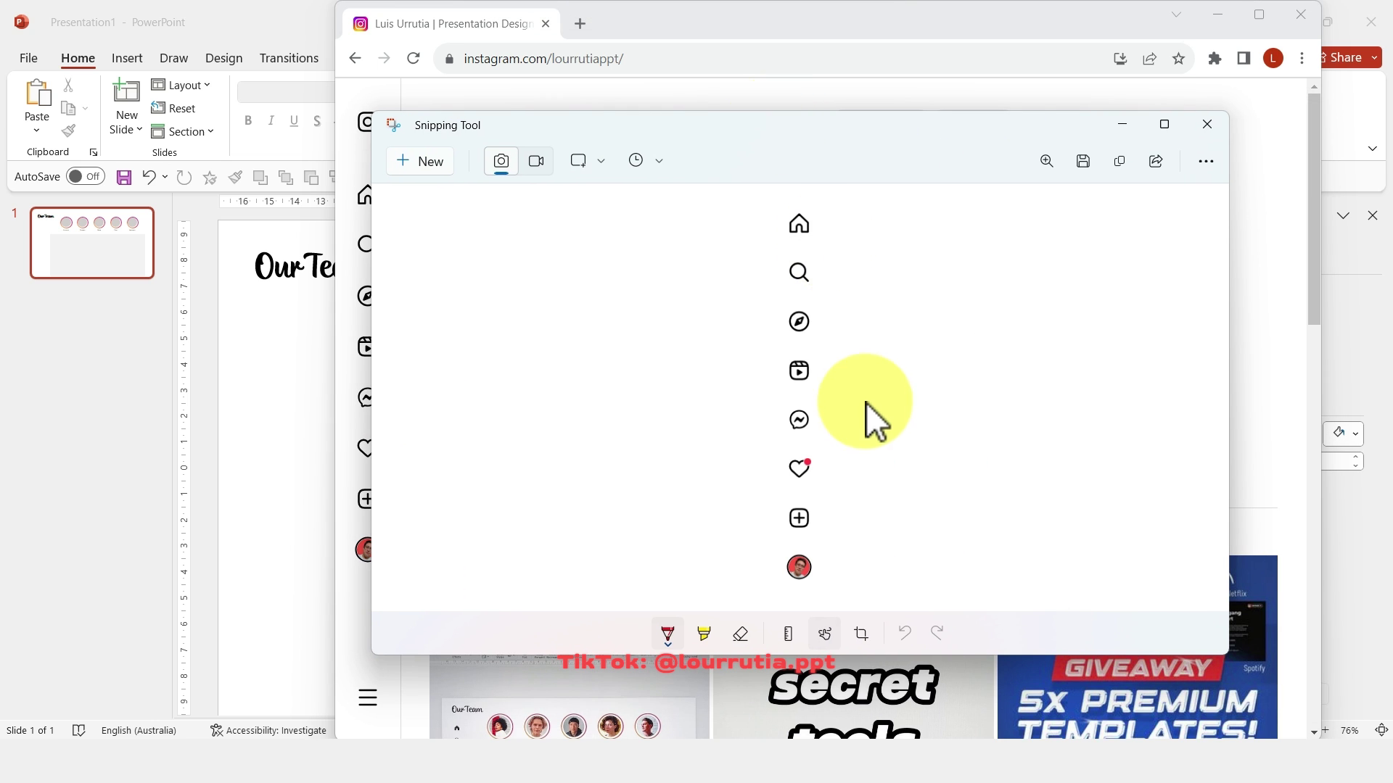
right_click(810, 315)
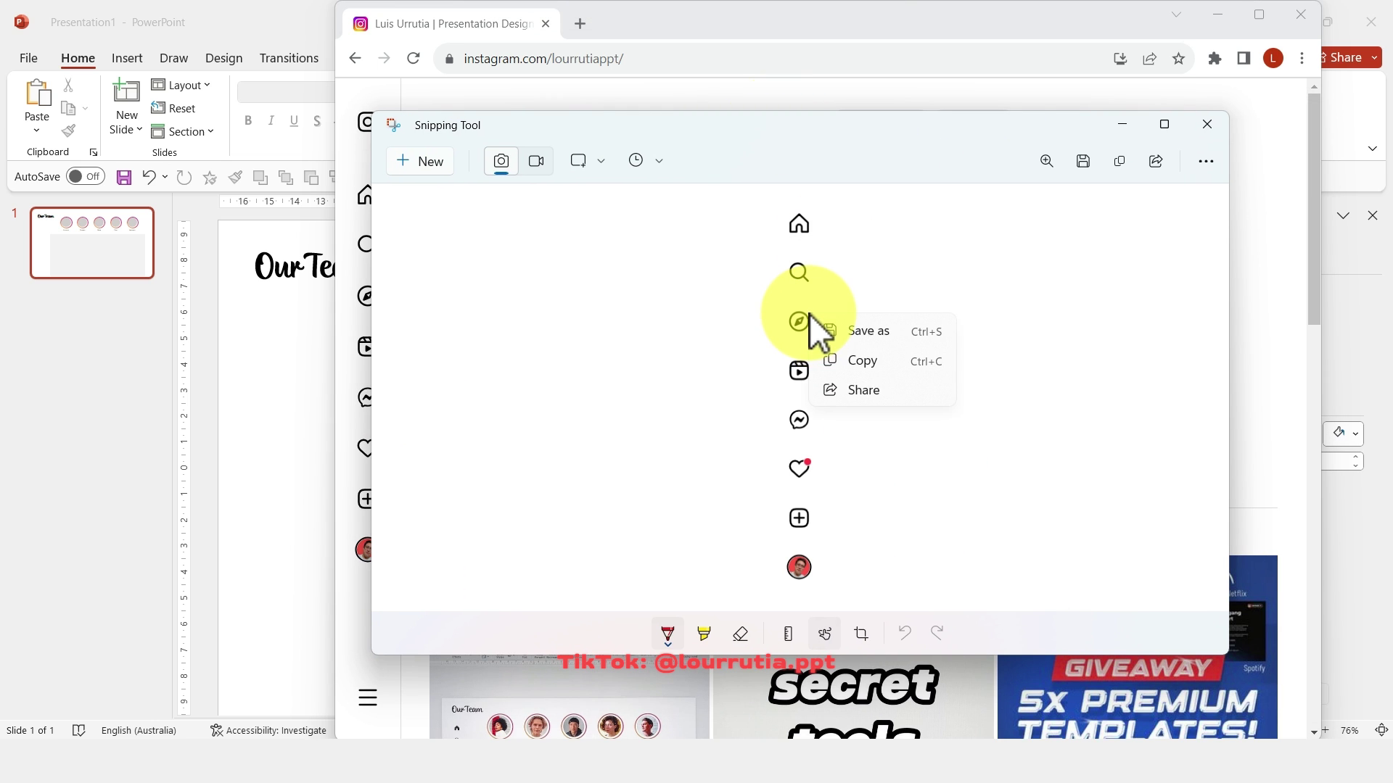
left_click(845, 367)
left_click(284, 388)
Paste the snip as a picture at the left edge below Our Team and stretch it downward
right_click(303, 369)
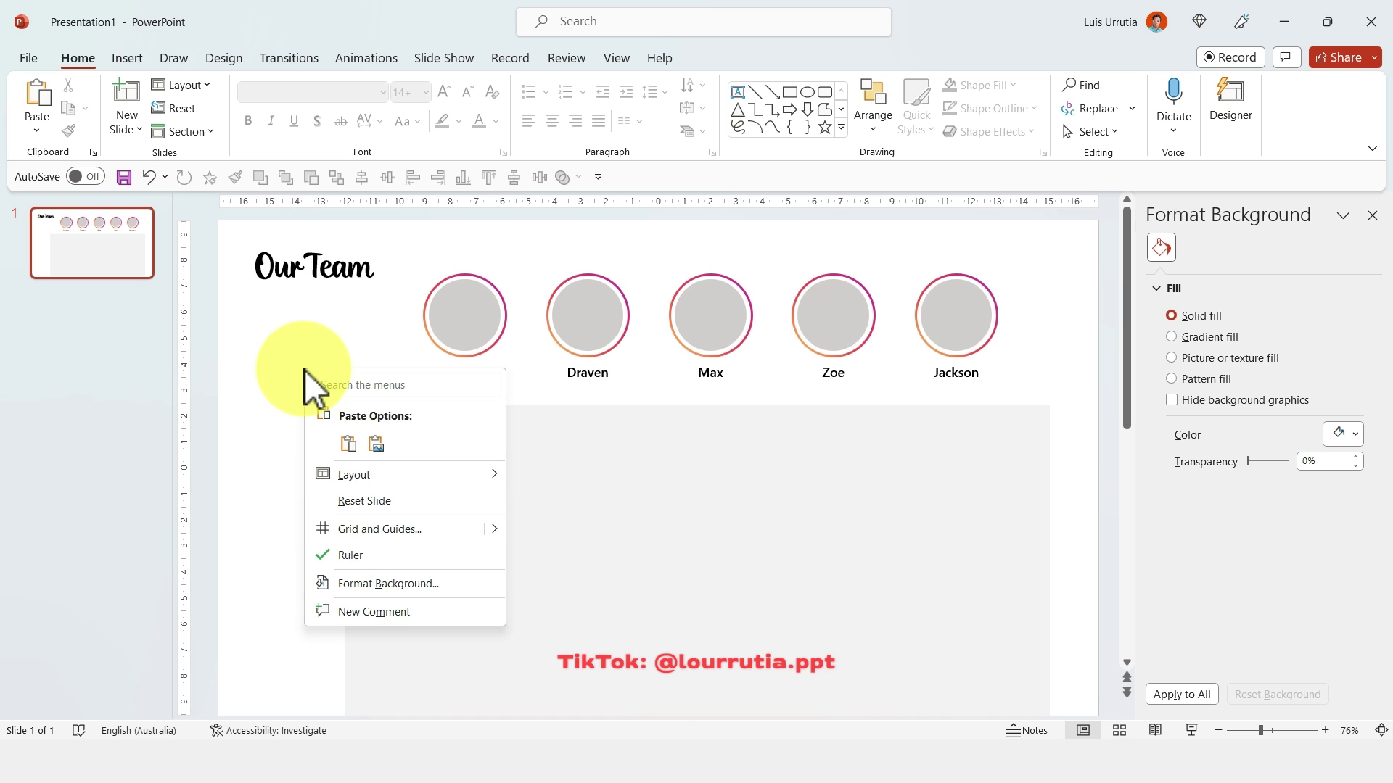
left_click(376, 443)
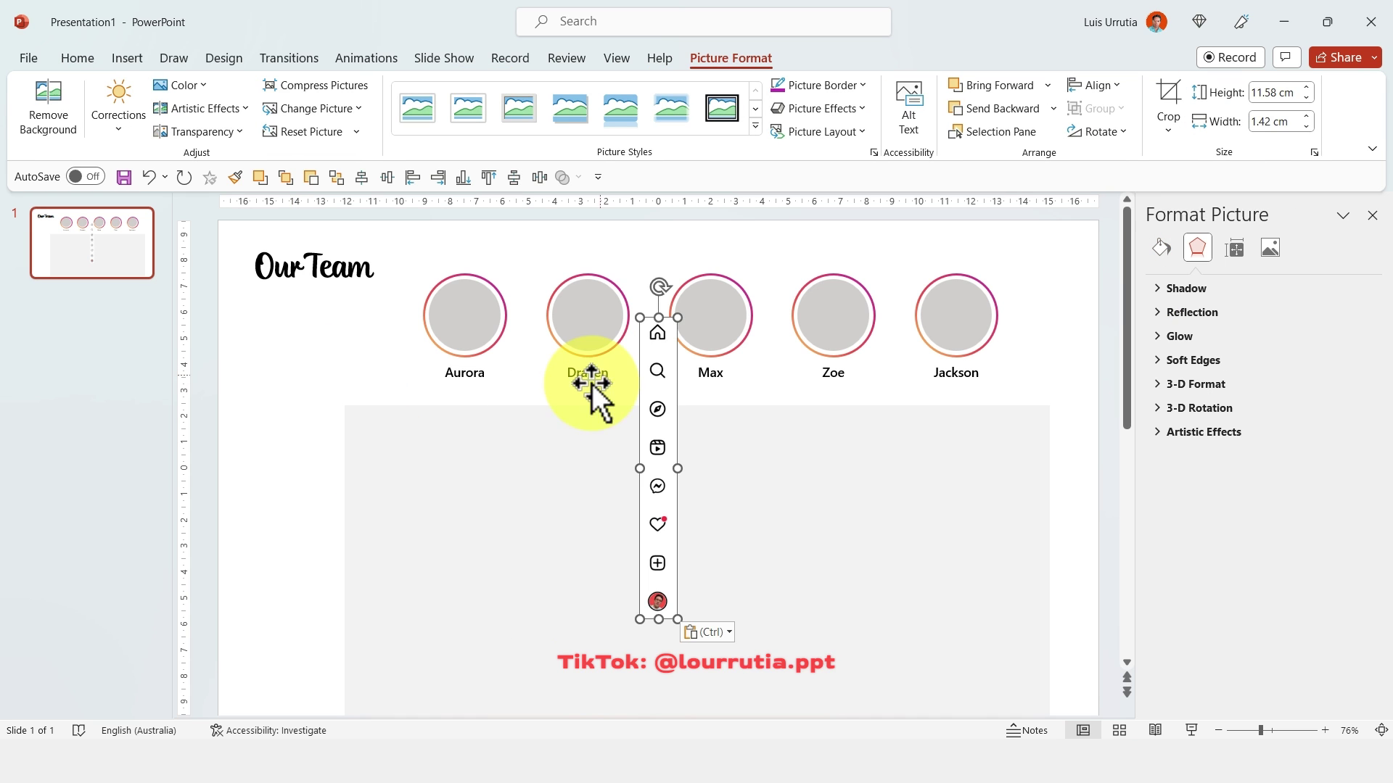
left_click_drag(658, 363, 273, 348)
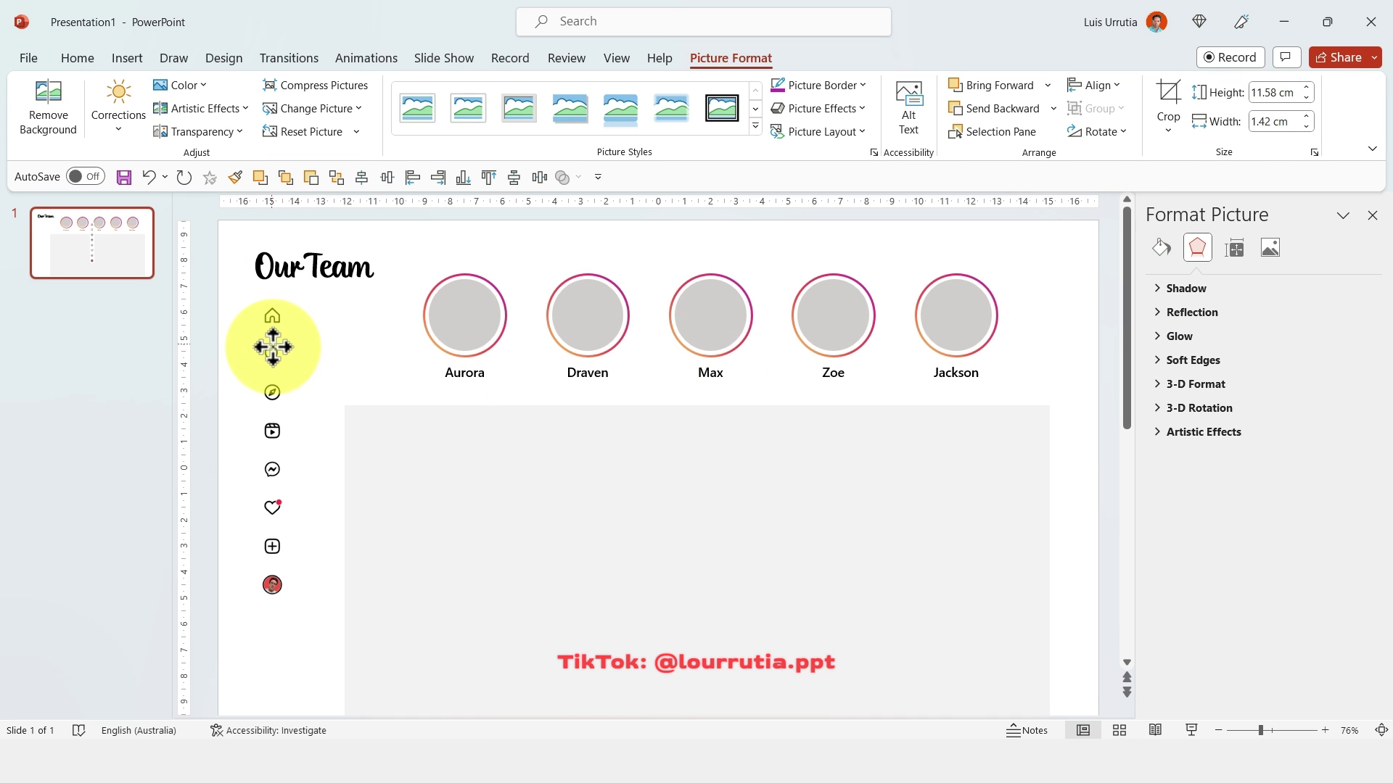
left_click_drag(292, 603, 299, 644)
key("Escape")
Draw a card-sized rectangle in the middle of the slide
left_click(789, 94)
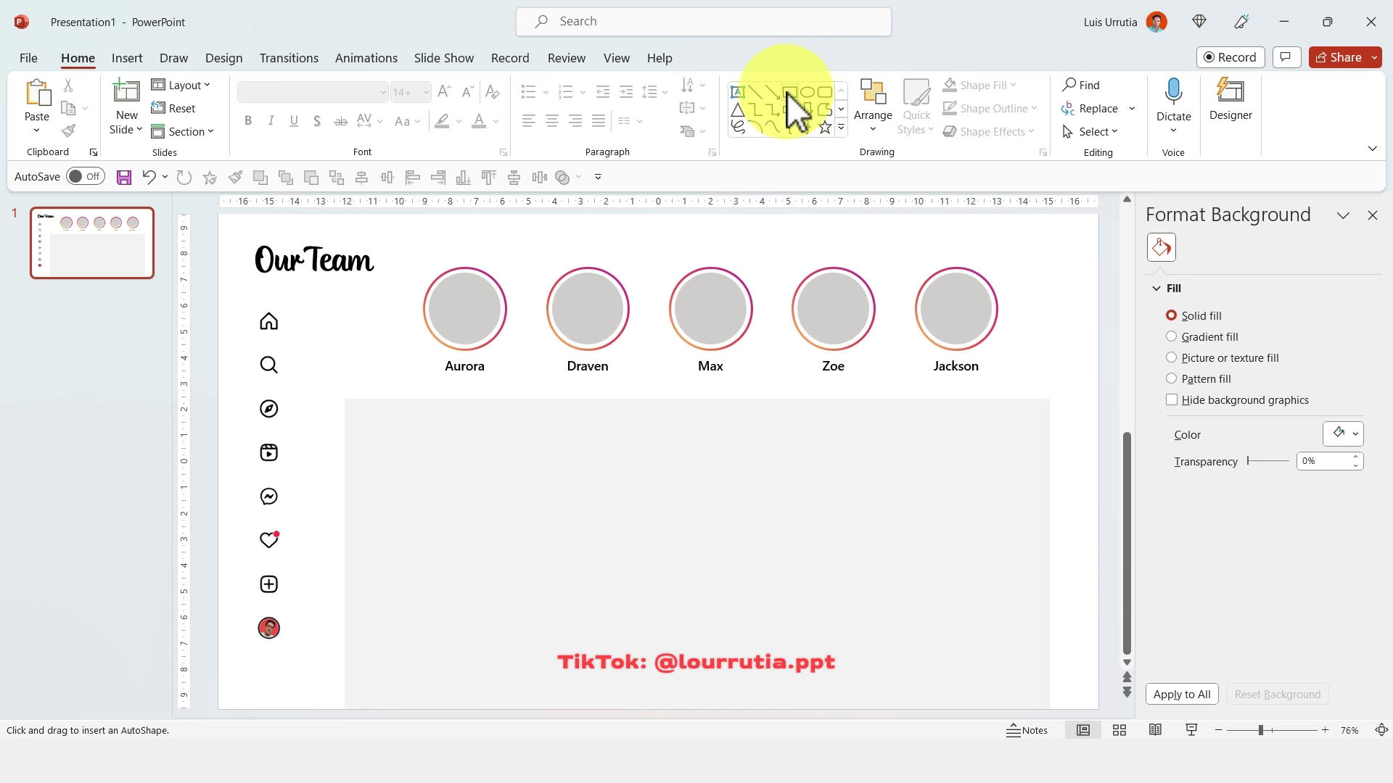
left_click_drag(482, 289, 782, 653)
left_click_drag(679, 457, 725, 487)
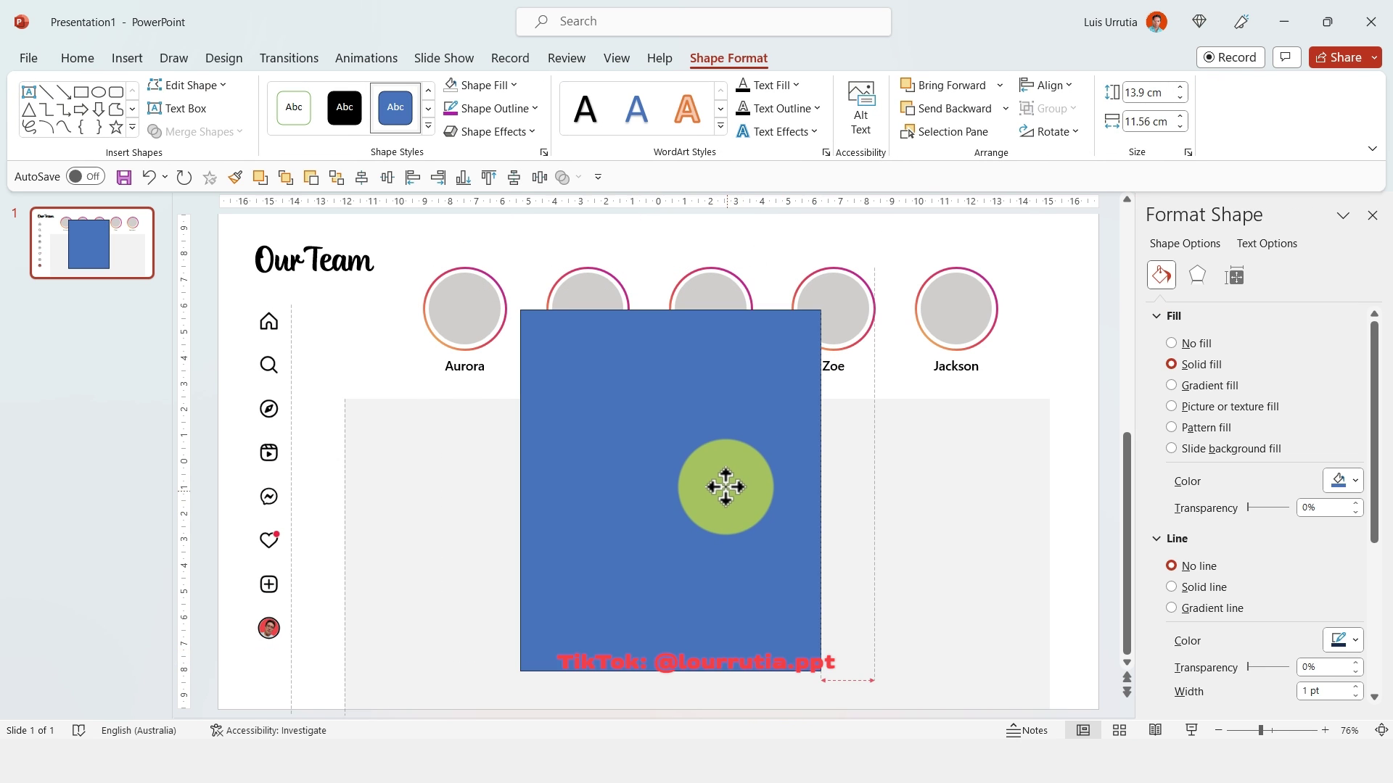
Make the card white with no line and a centred outer shadow blurred to 46 pt
left_click(1197, 566)
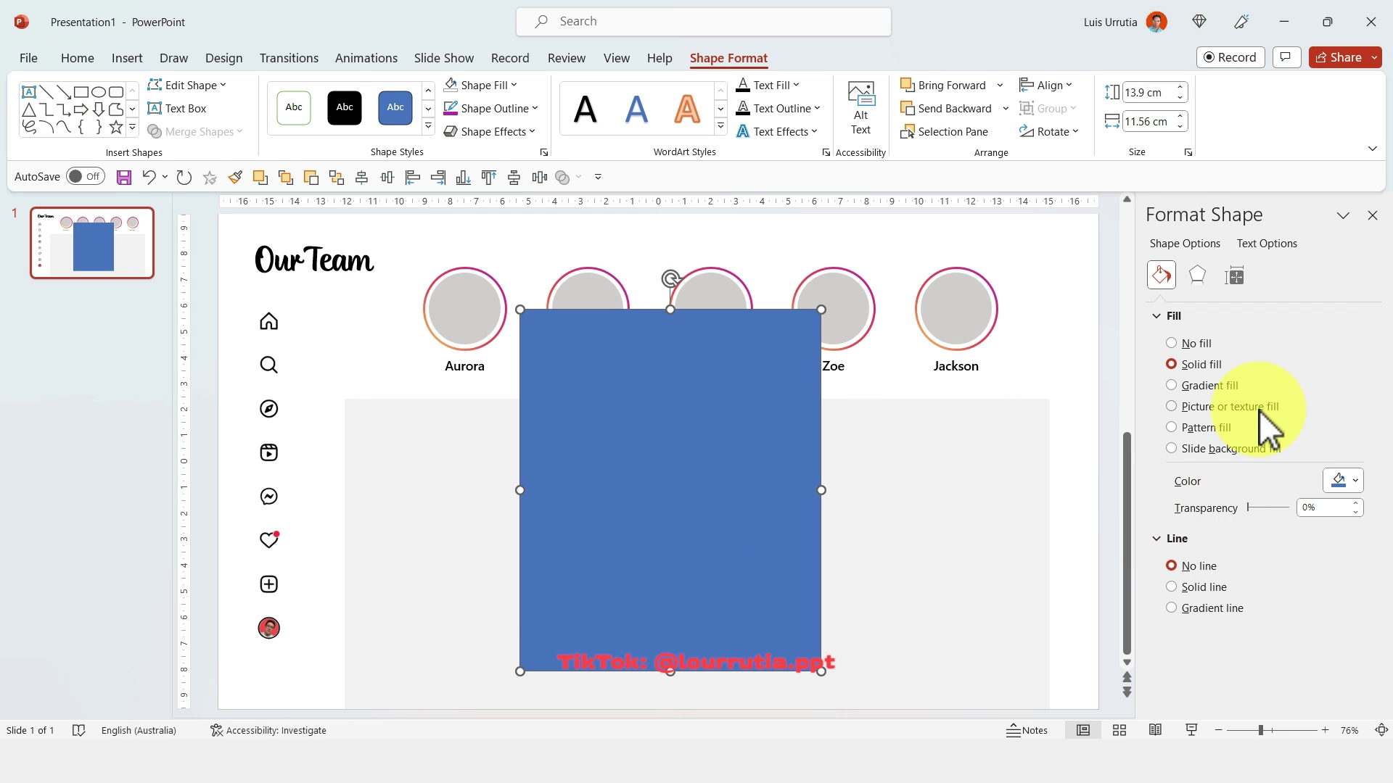
left_click(1344, 480)
left_click(1256, 237)
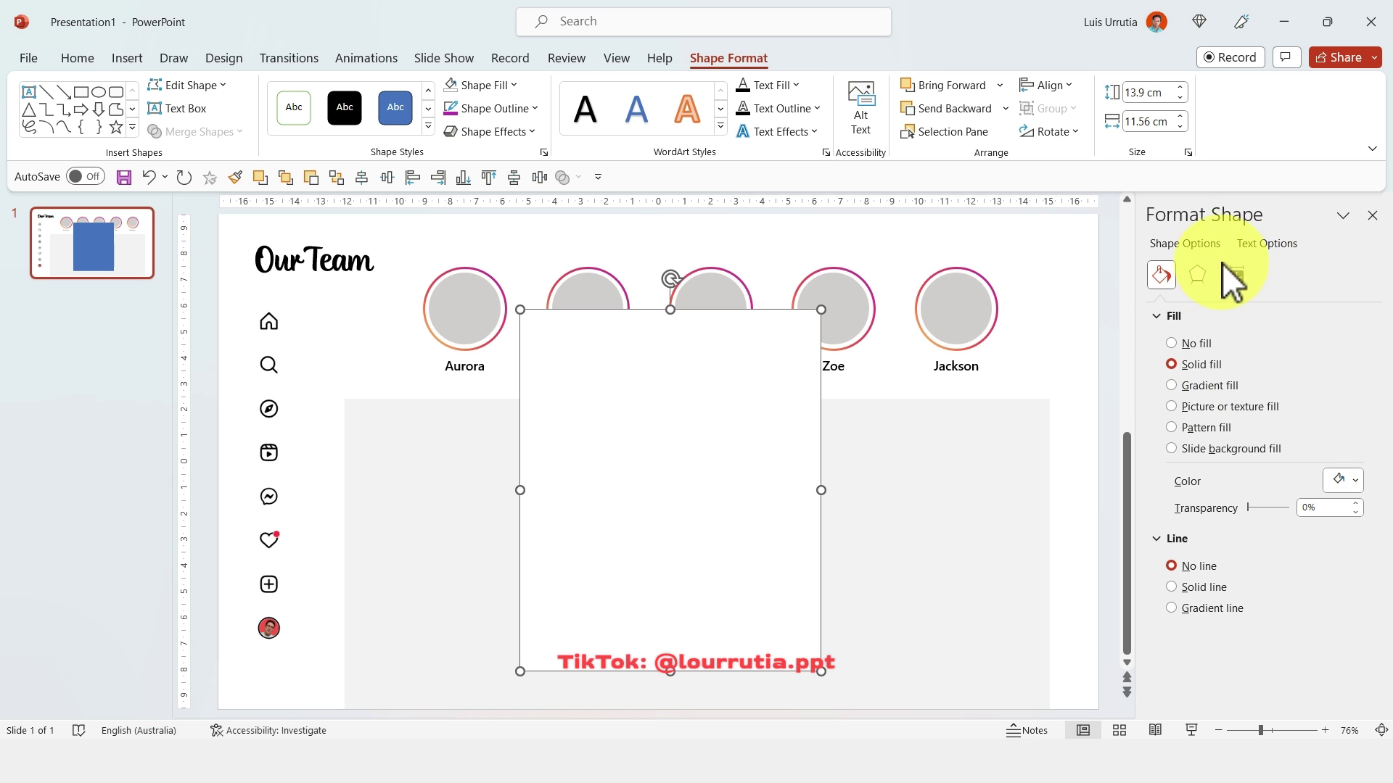
left_click(1198, 276)
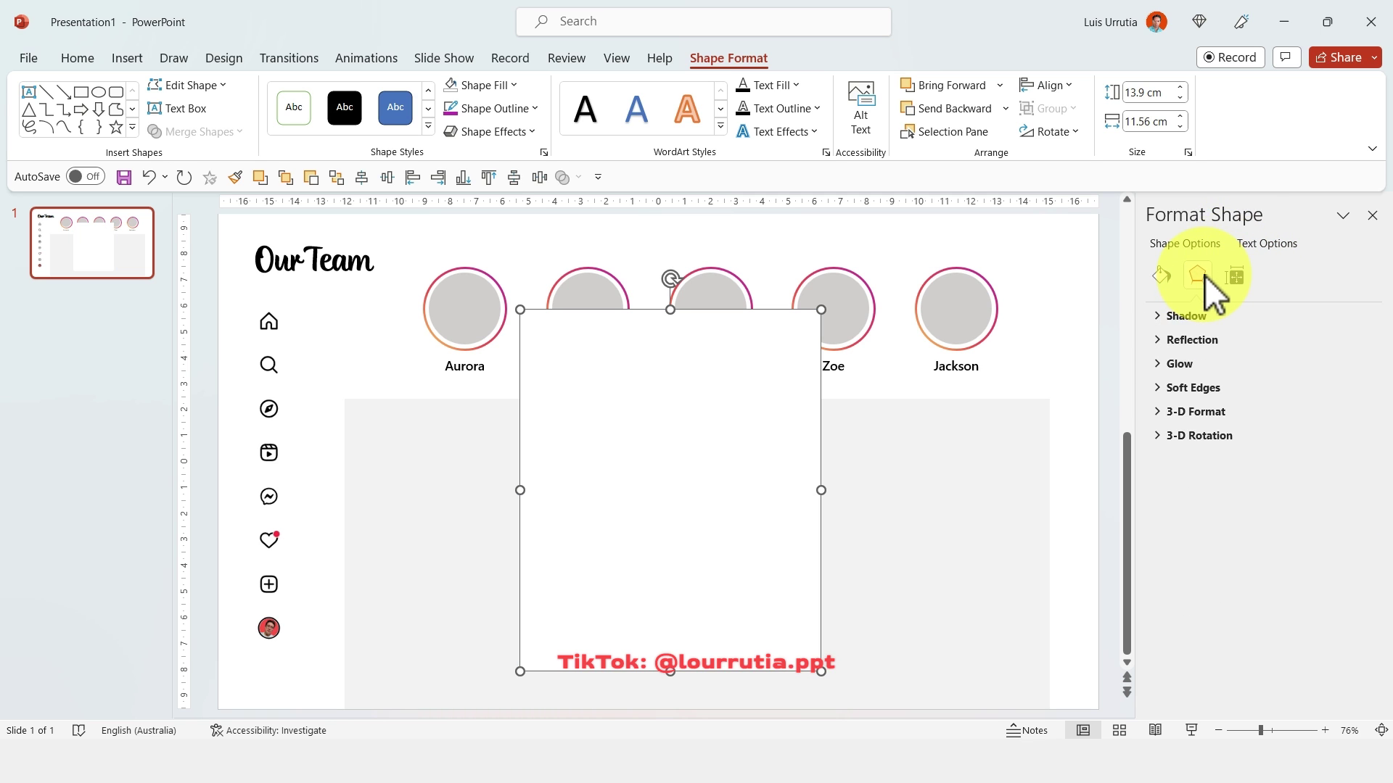
left_click(1191, 319)
left_click(1338, 342)
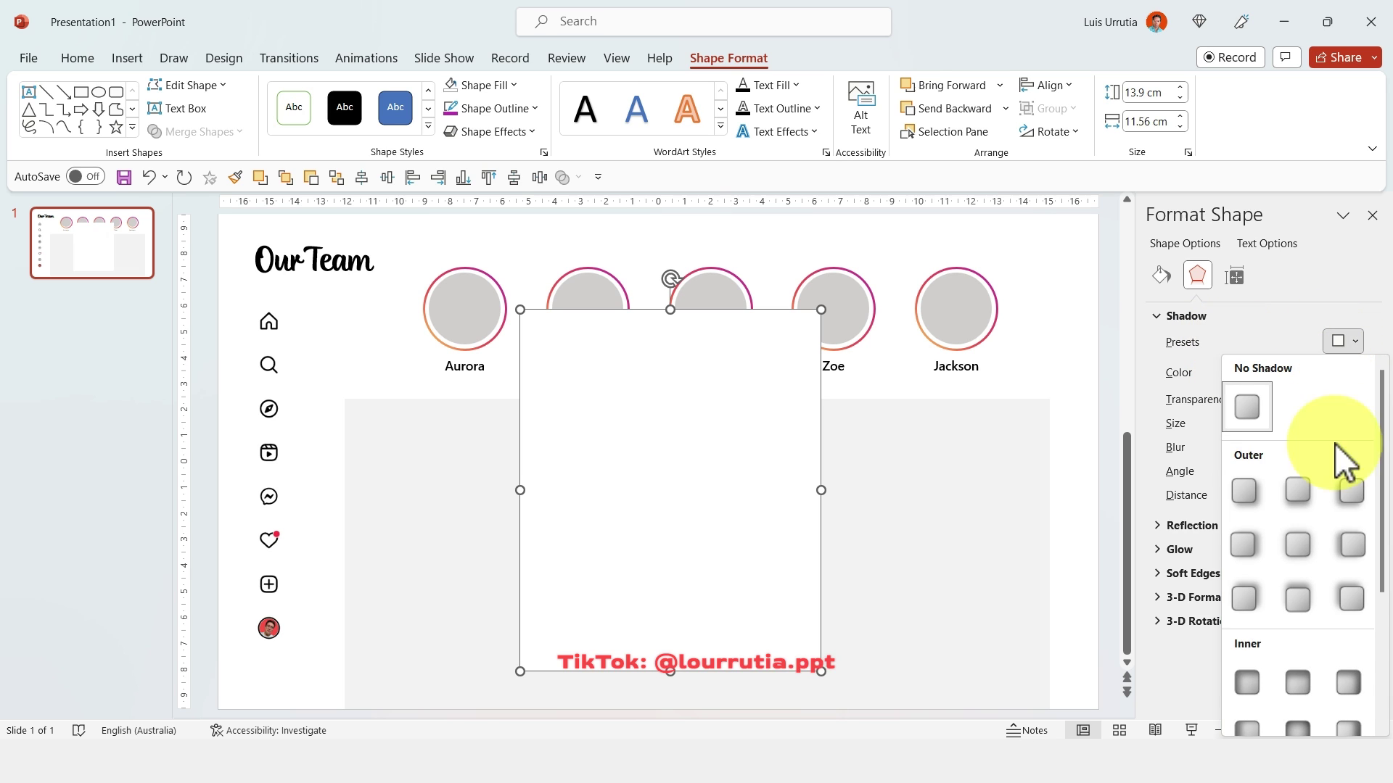
left_click(1309, 542)
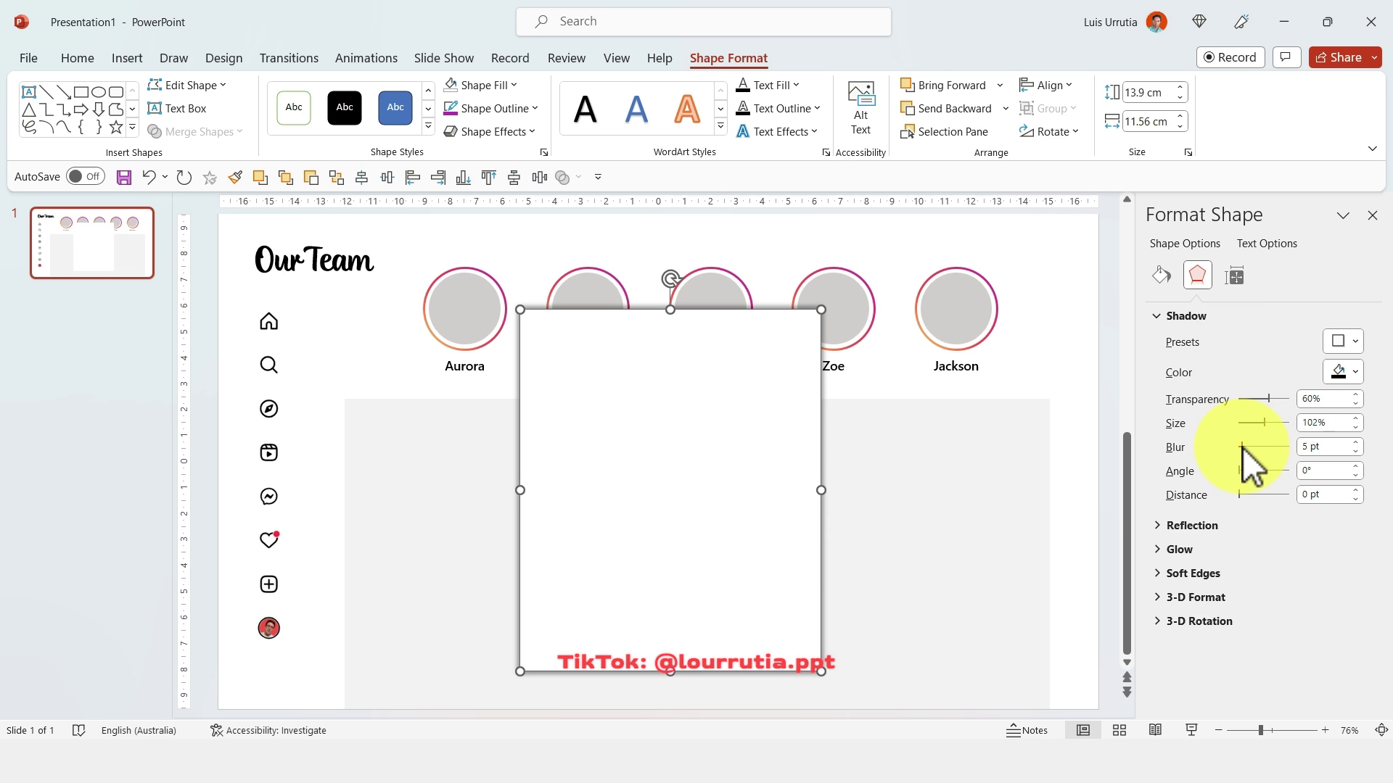
left_click_drag(1242, 447, 1260, 446)
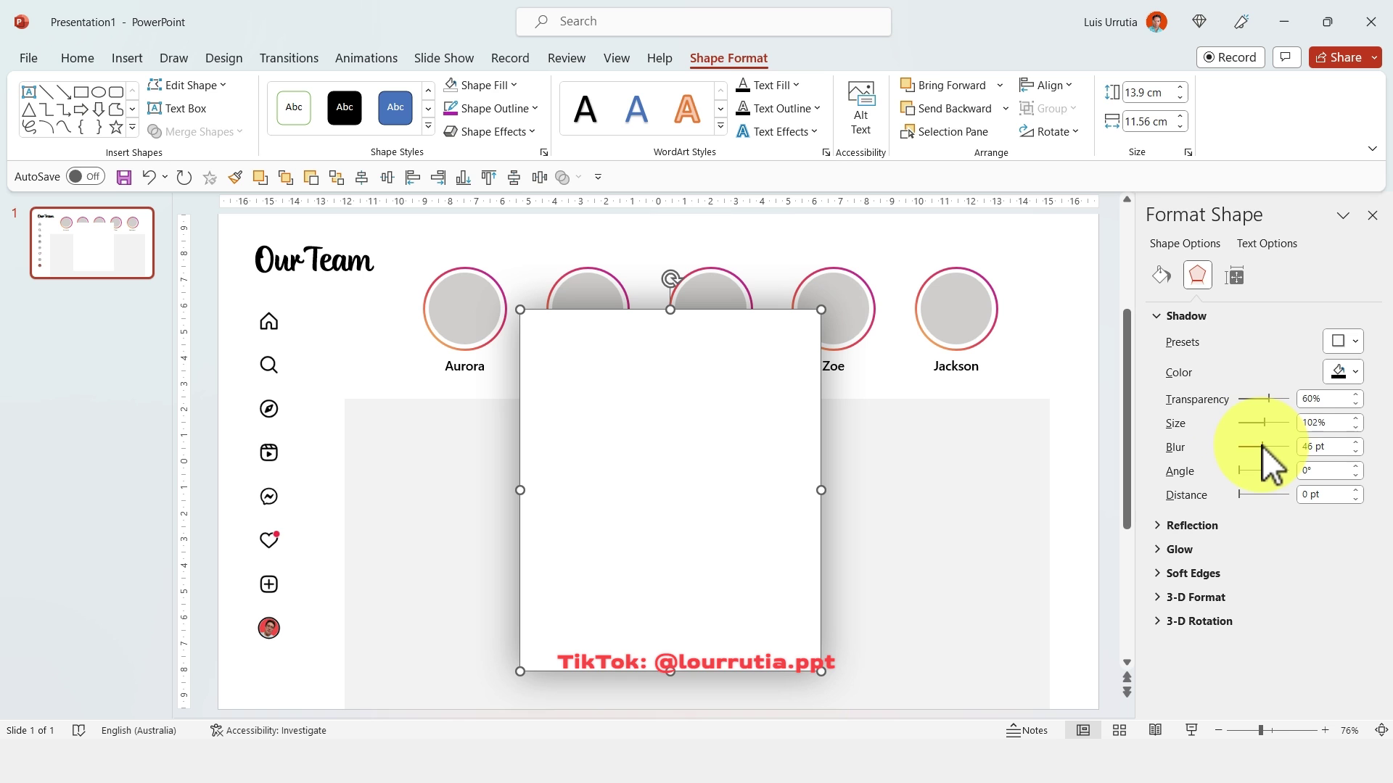
Duplicate the first member's name label and move the copy to the card's top-left
left_click(1061, 281)
left_click(476, 372)
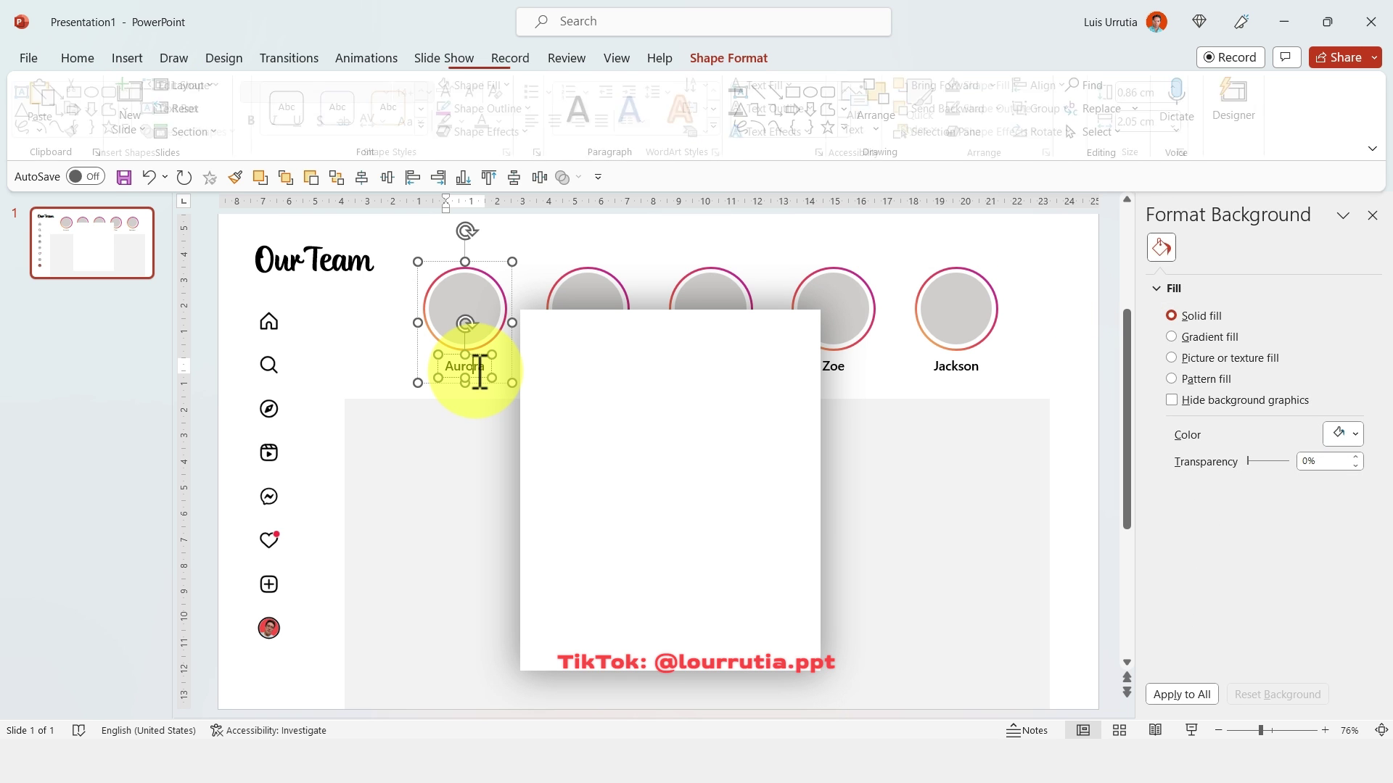
left_click(481, 359)
key("ctrl+c")
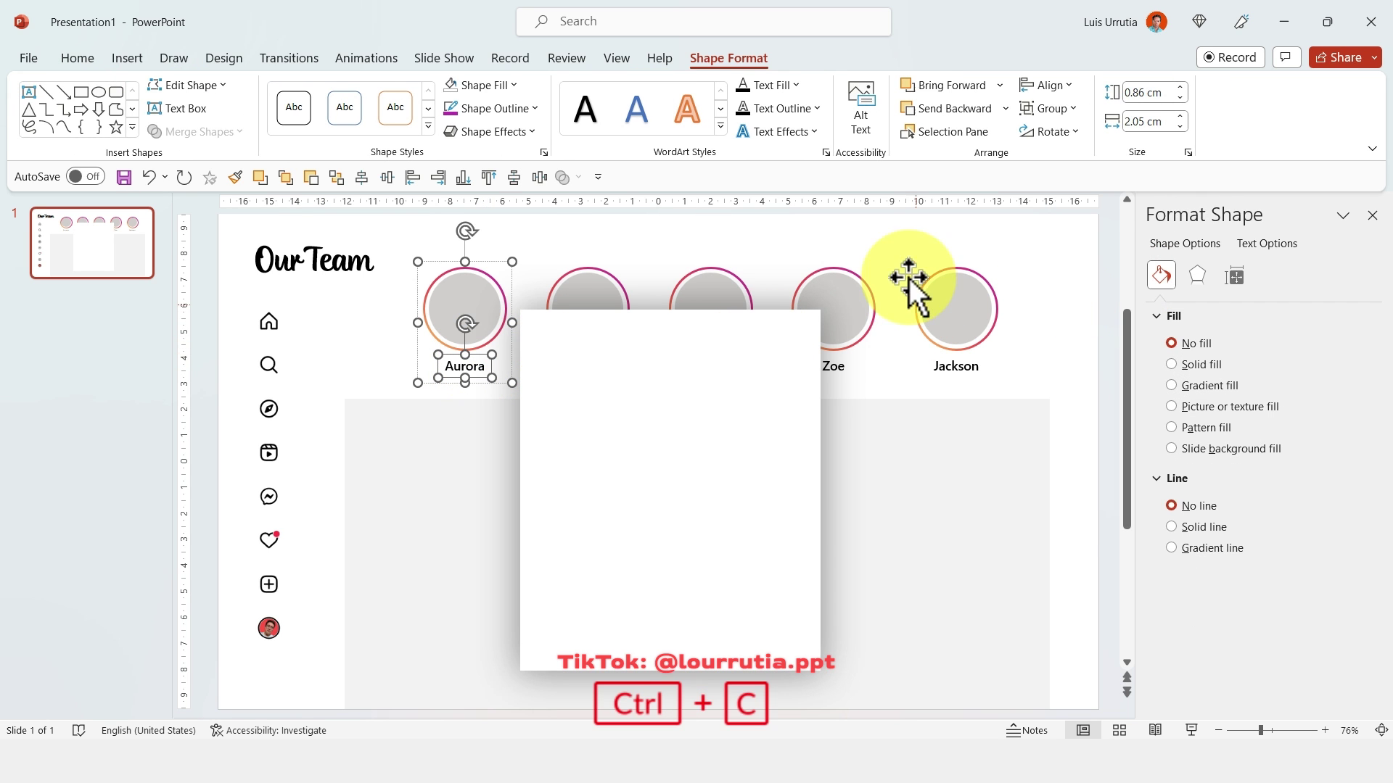
left_click(903, 253)
key("ctrl+v")
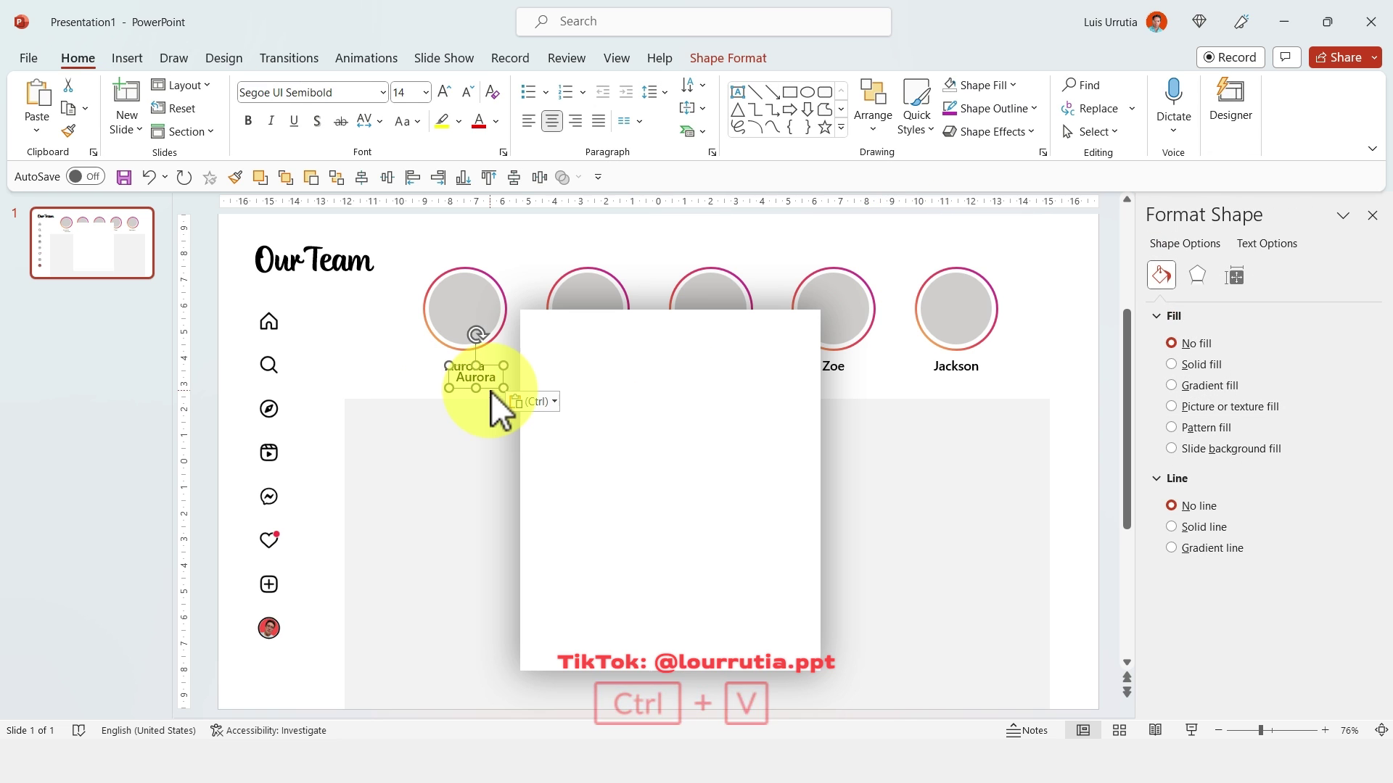
left_click_drag(489, 389, 584, 343)
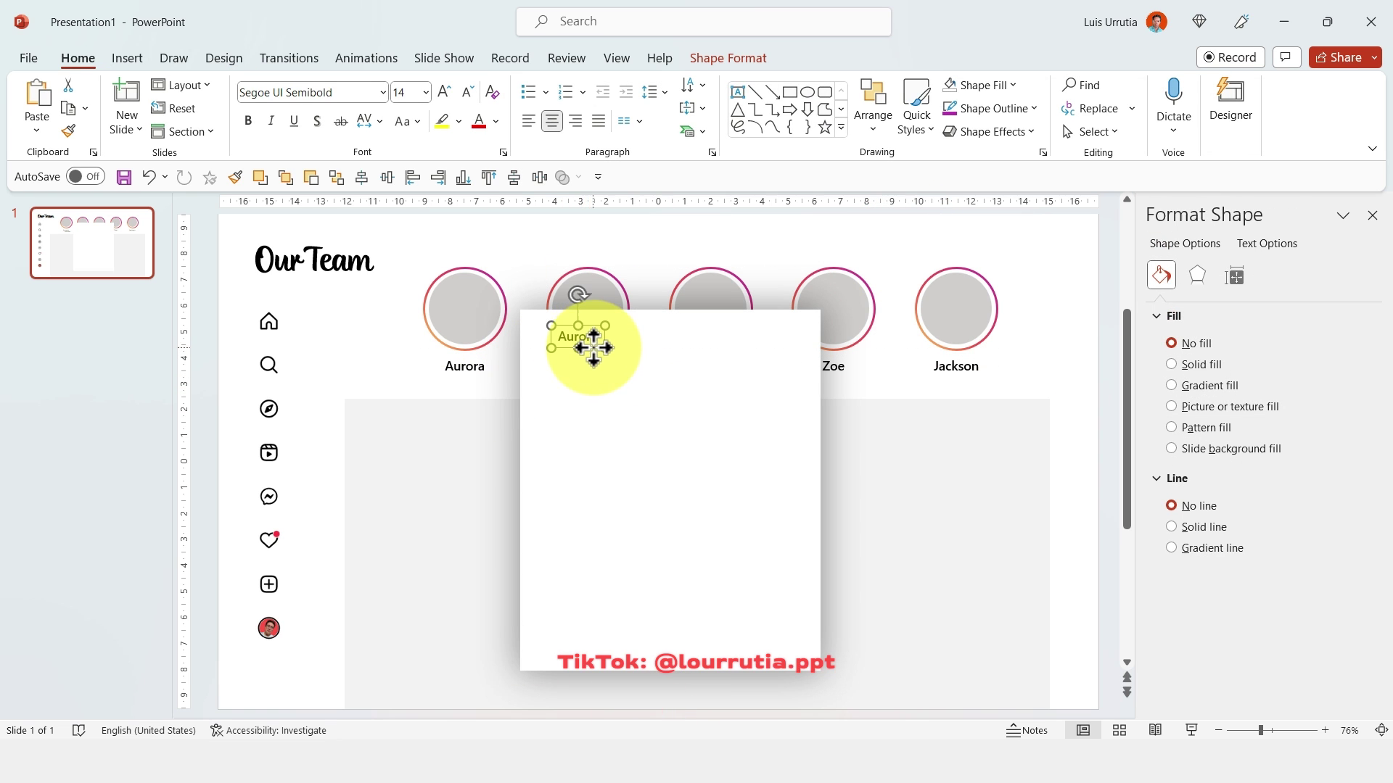
Change the copied label to a left-aligned lowercase 'auroramoon' username
left_click(585, 342)
key("ctrl+a")
type("Auroramoon")
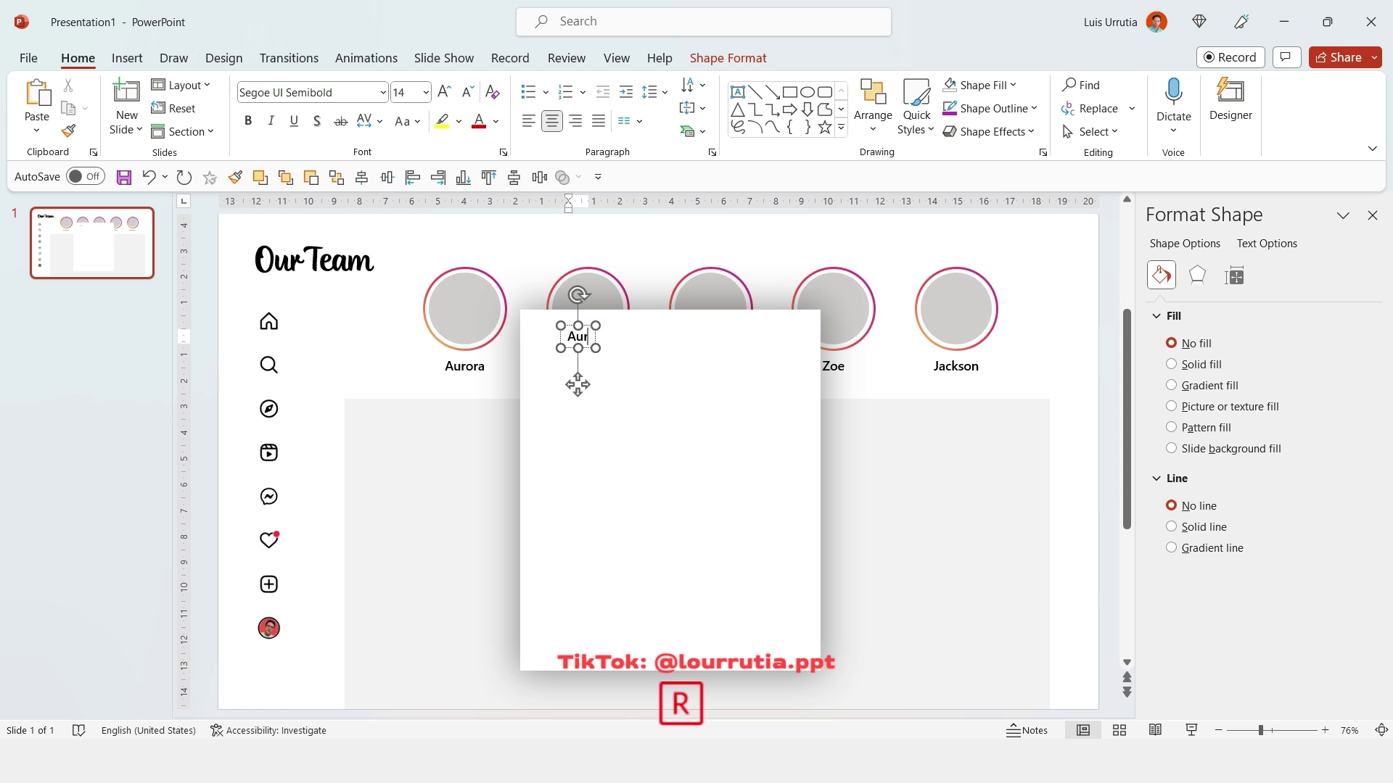
key("ctrl+a")
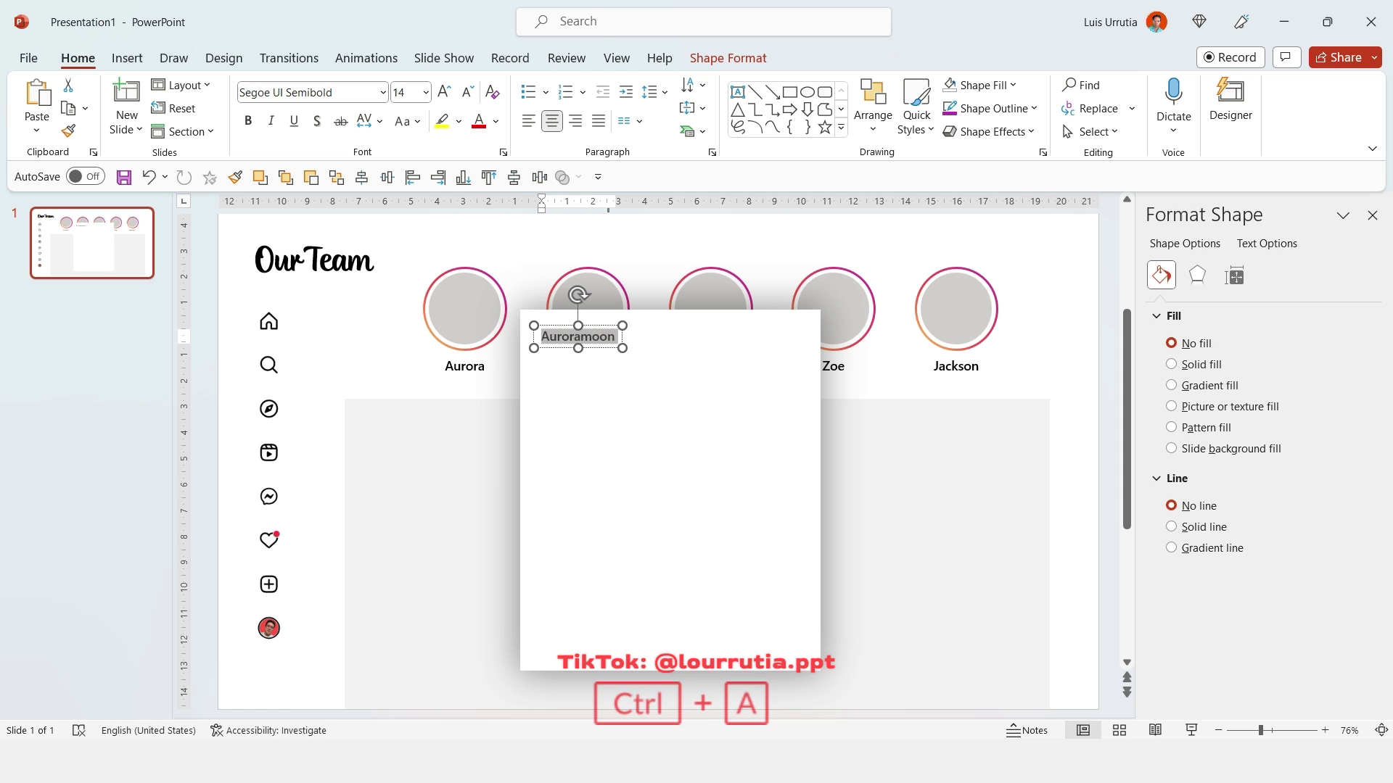
left_click(530, 124)
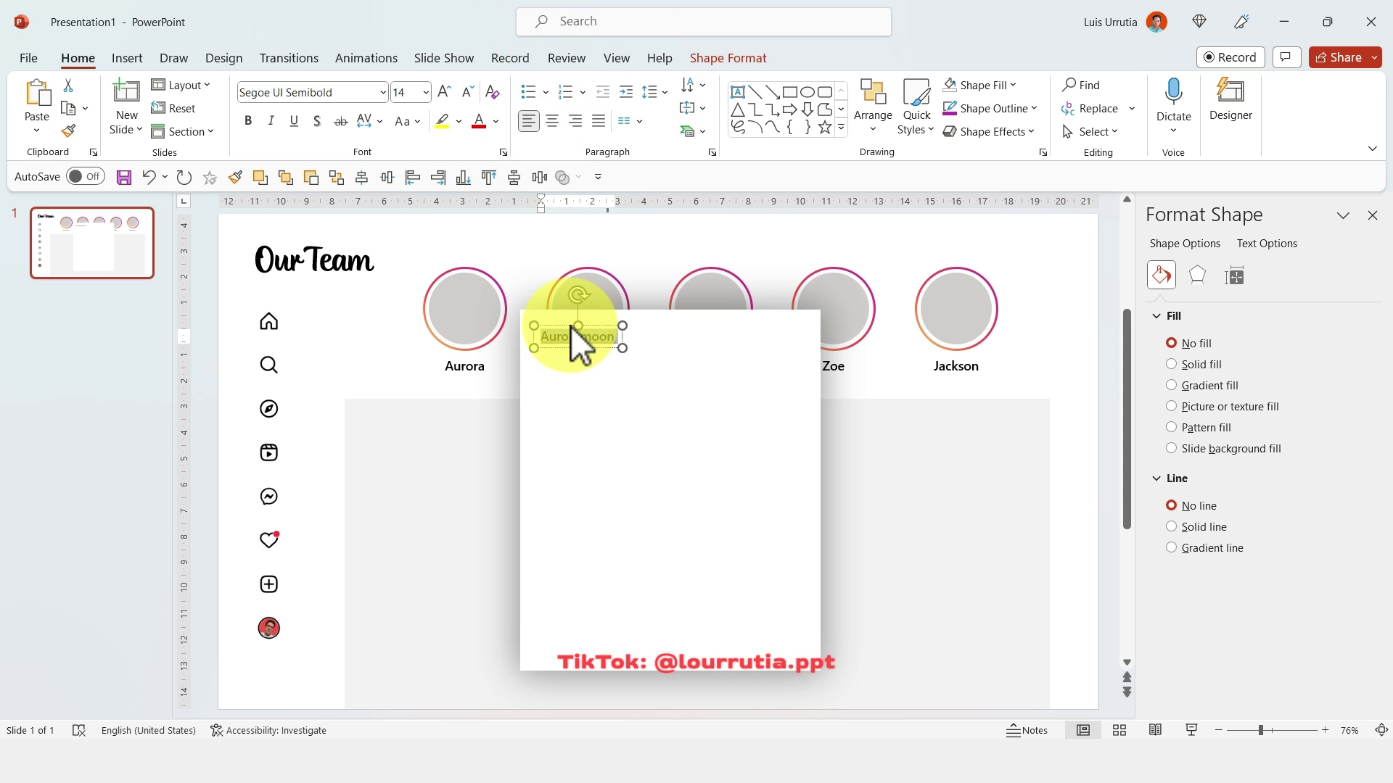
key("Left")
key("Delete")
type("a")
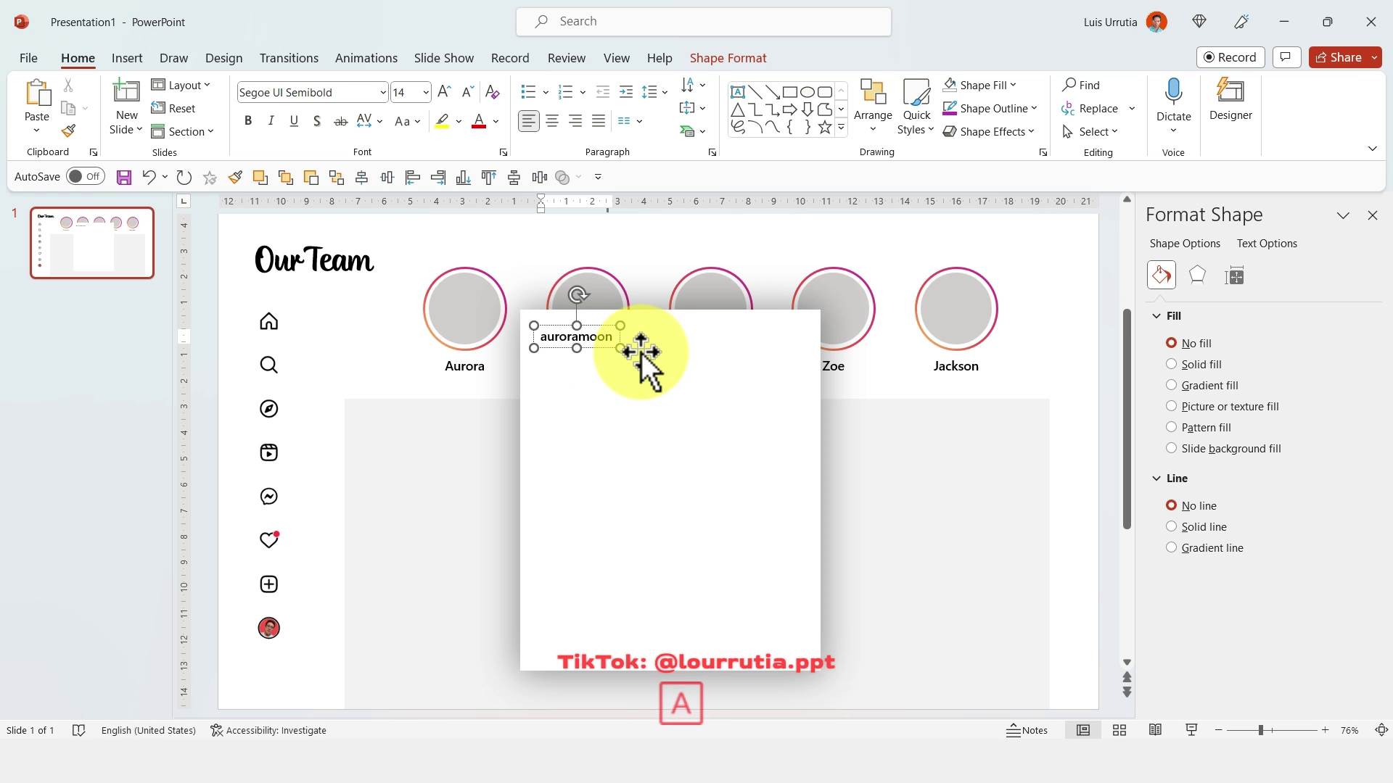
left_click_drag(594, 351, 613, 344)
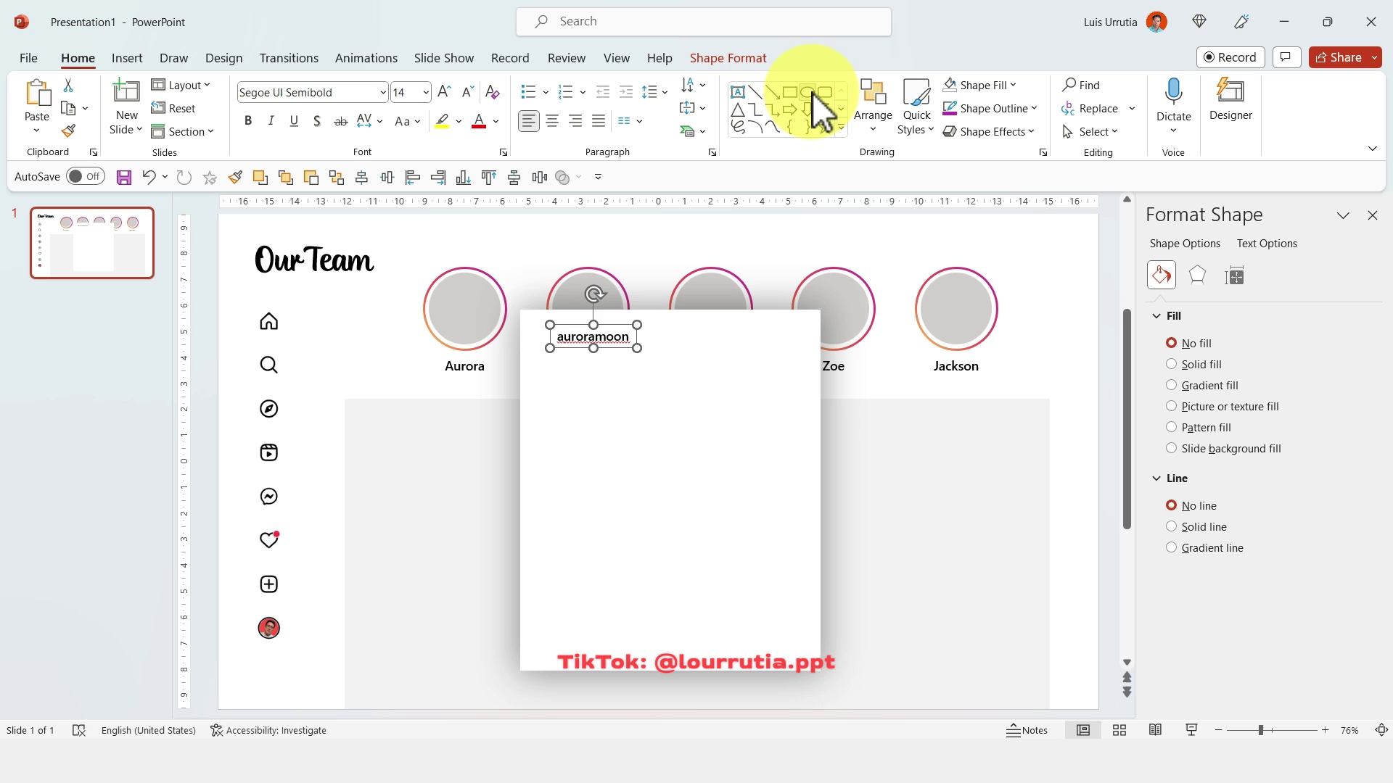
Draw a small circle left of the username with a light grey fill and no outline
left_click(808, 92)
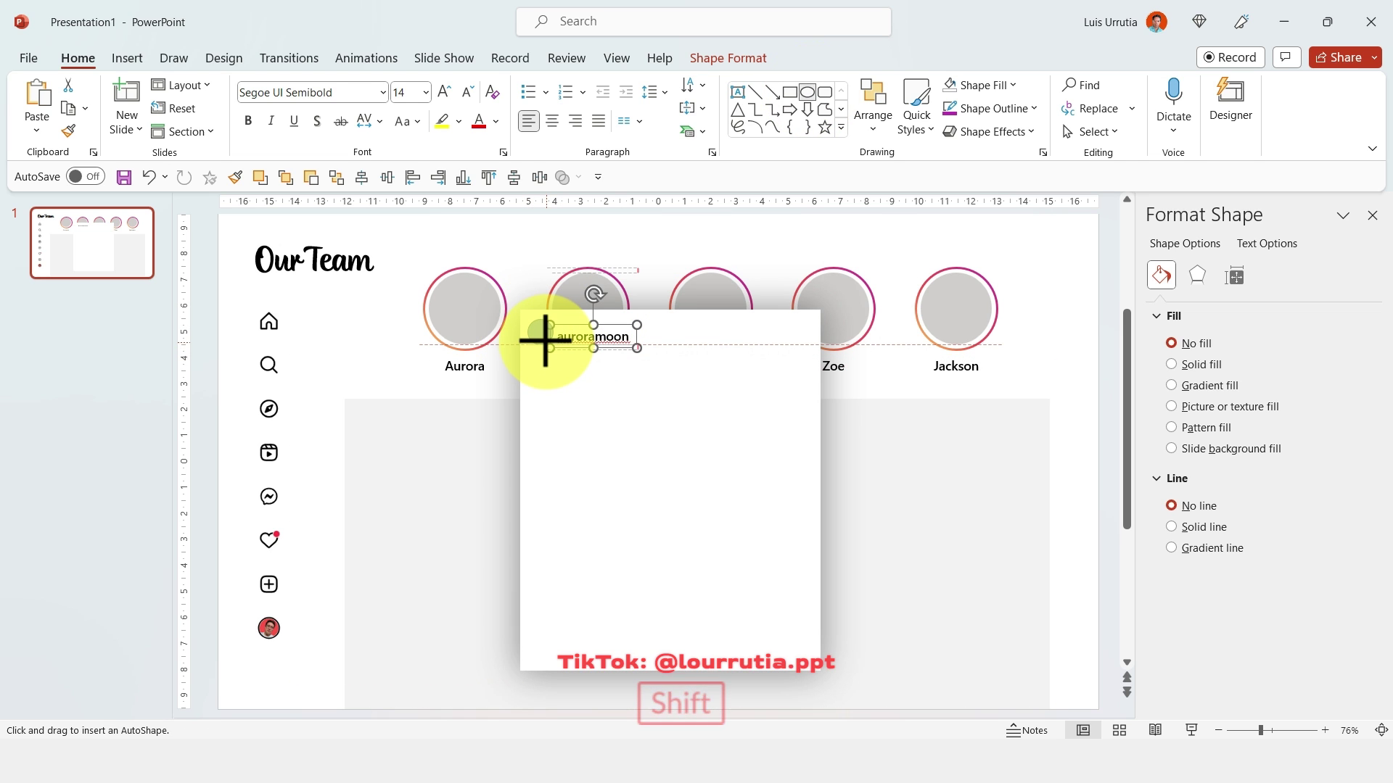
left_click_drag(545, 340, 586, 319)
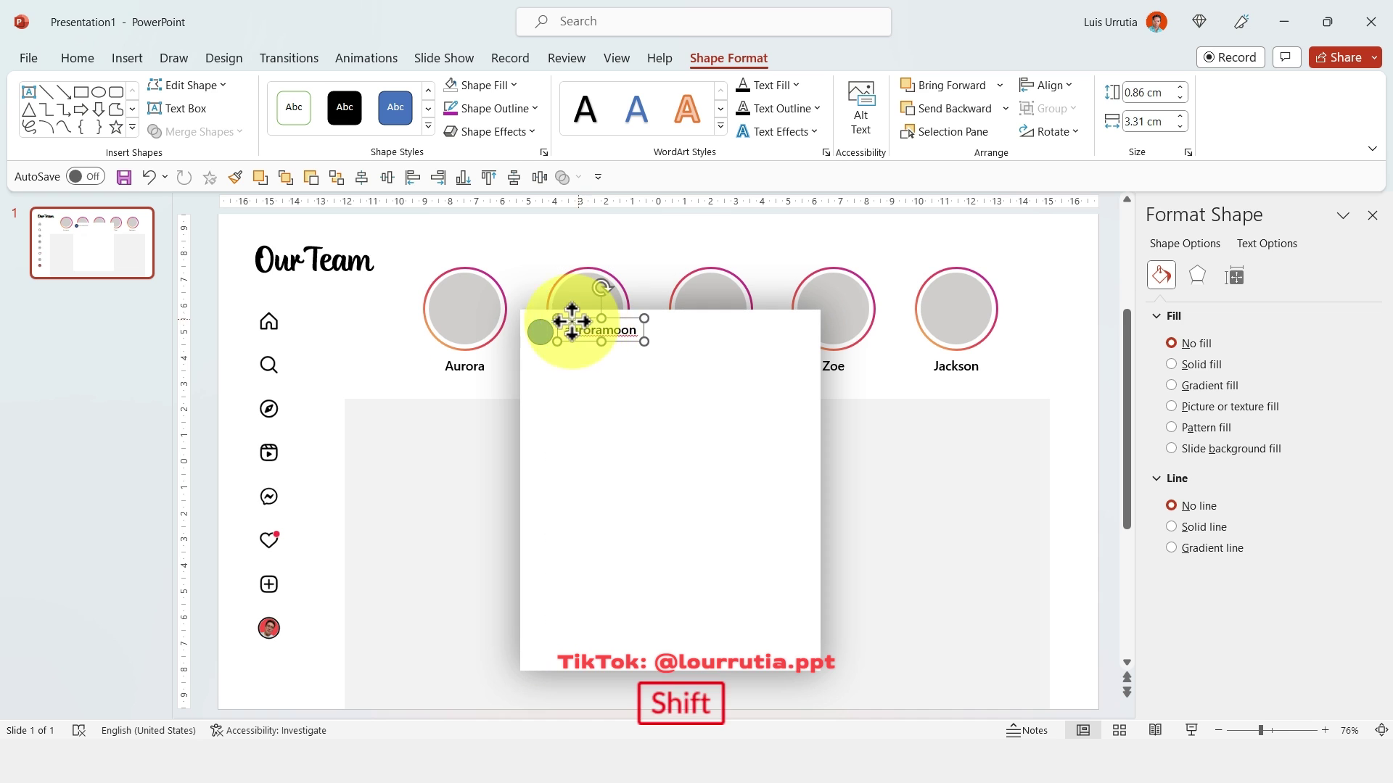
left_click(541, 332, "shift")
key("Right")
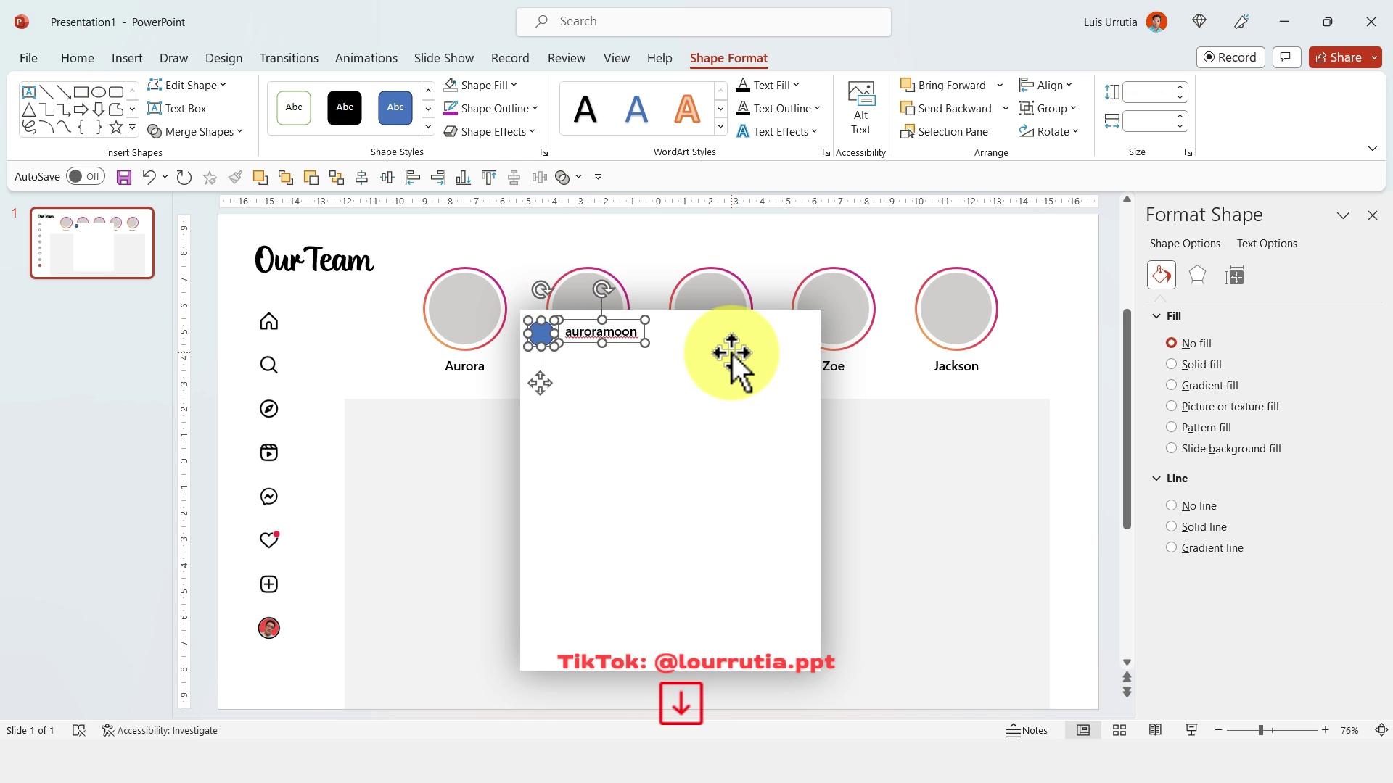
left_click(1059, 238)
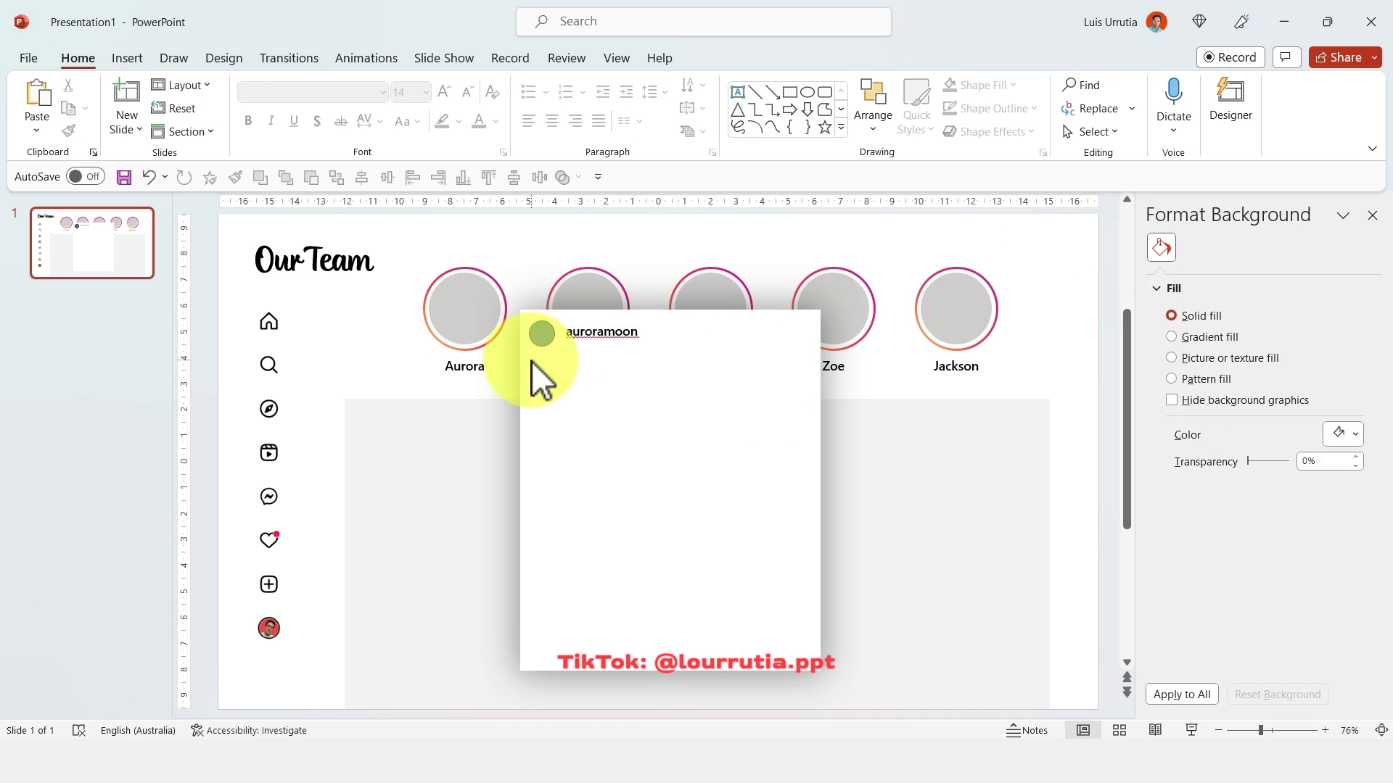
left_click(541, 334)
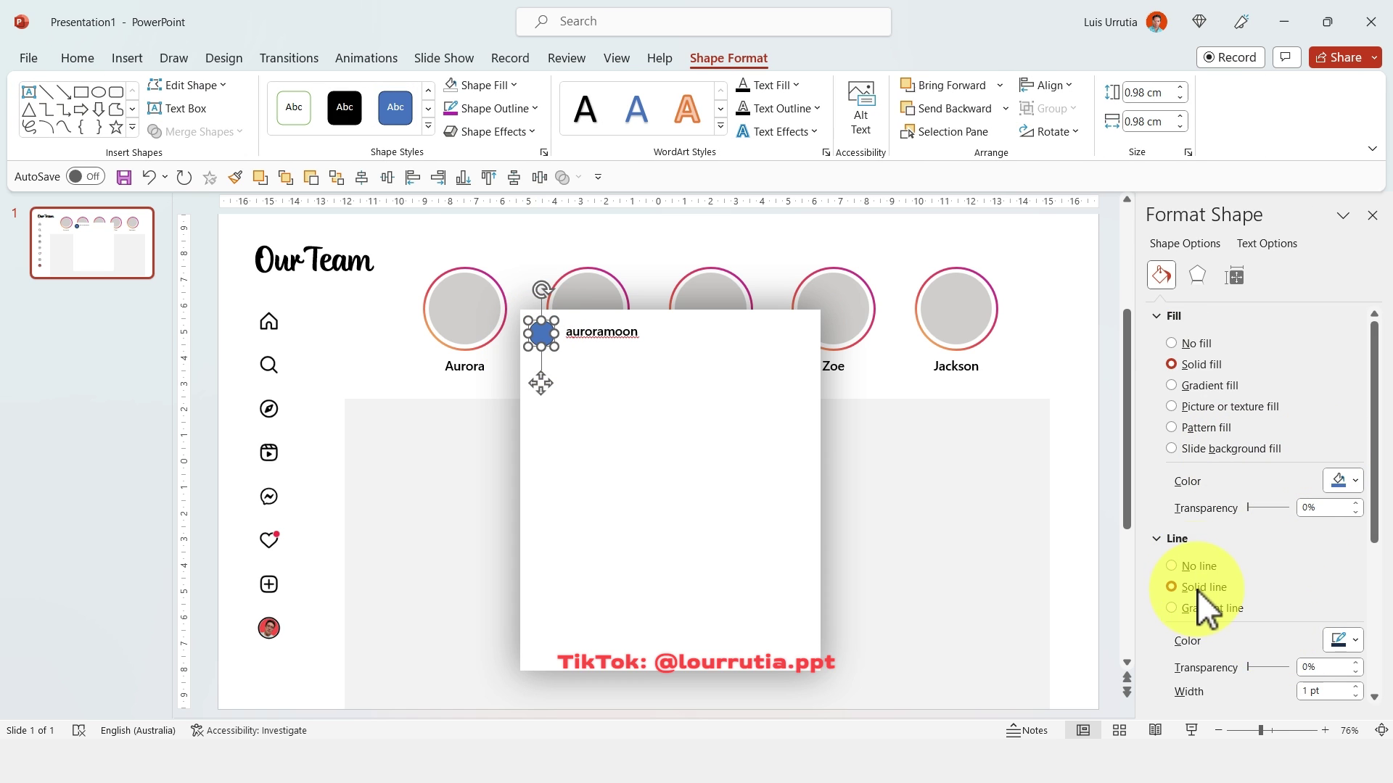
left_click(1190, 566)
left_click(1348, 480)
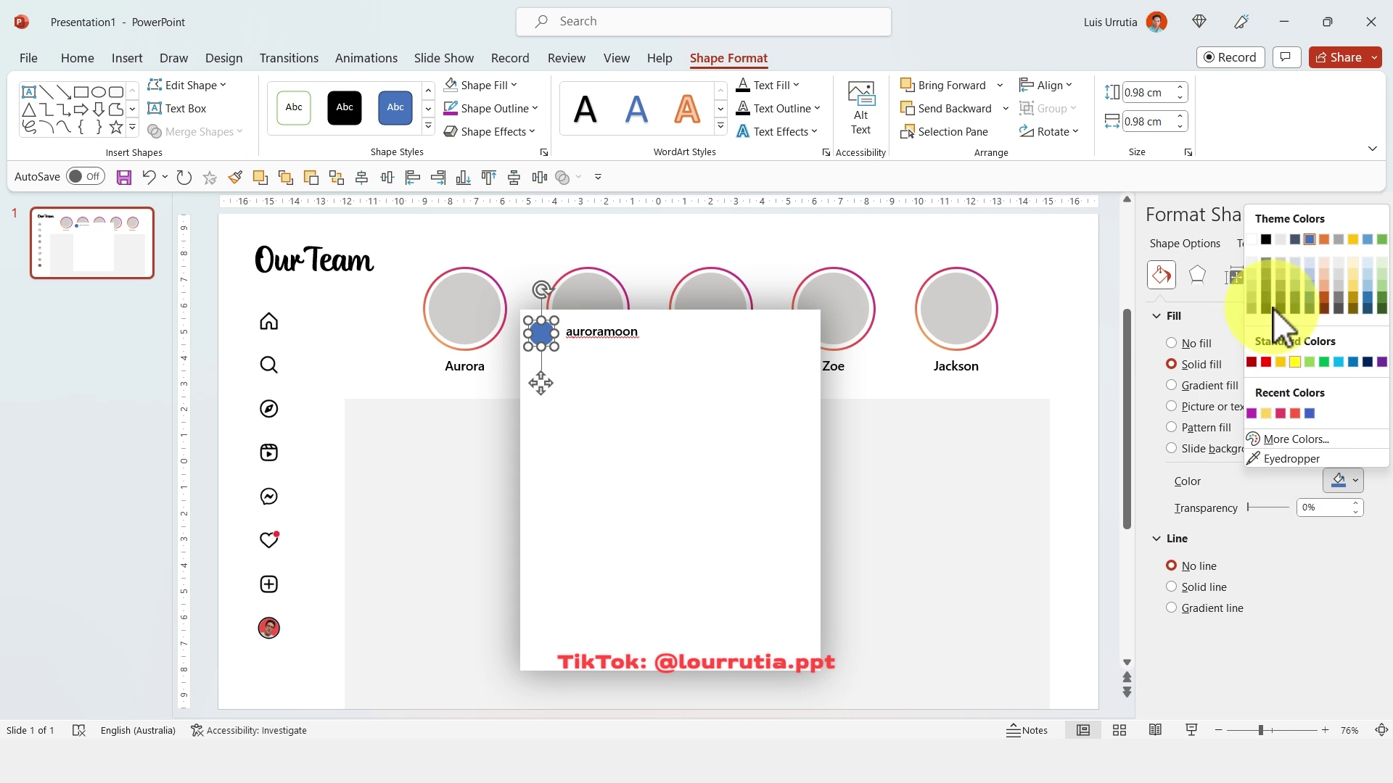
left_click(1282, 269)
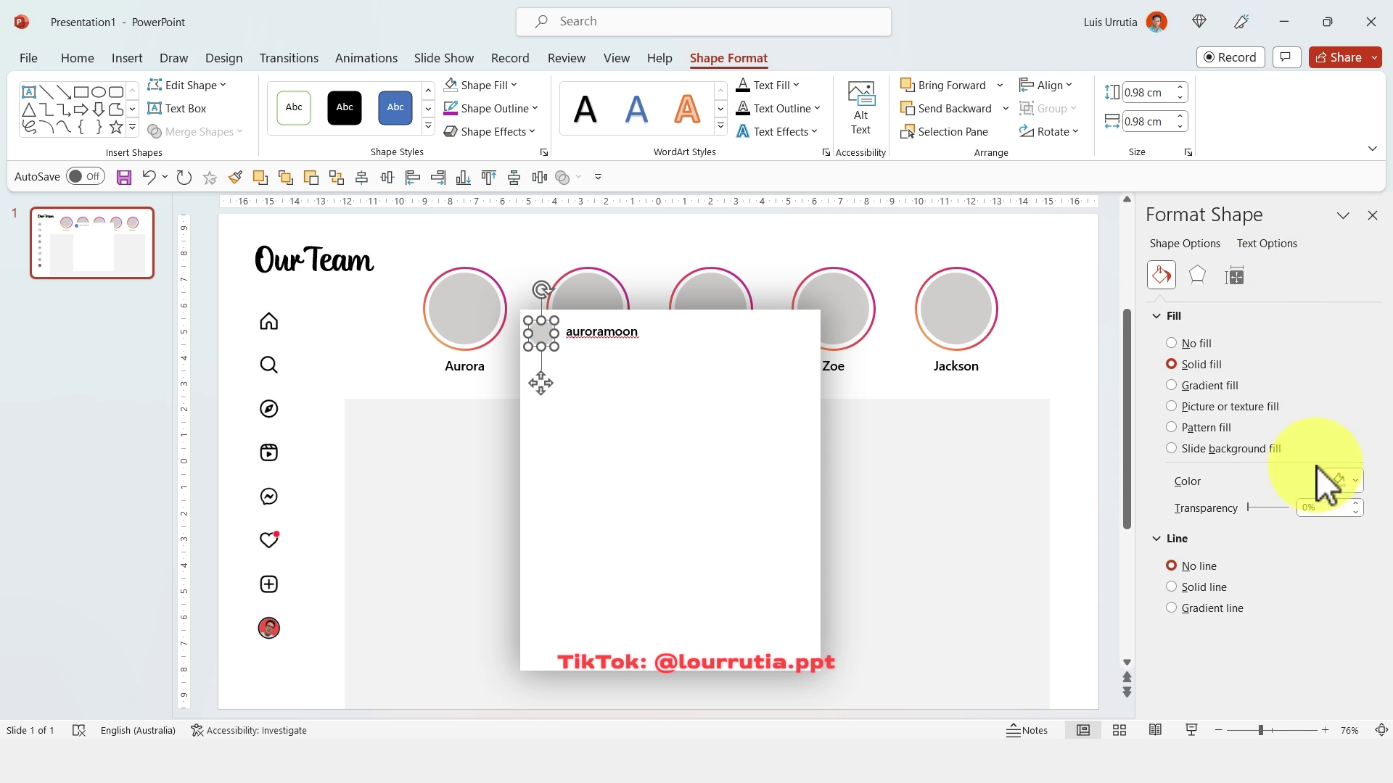
Align the circle and the username label by their middles
left_click(1313, 730)
left_click(815, 460, "shift")
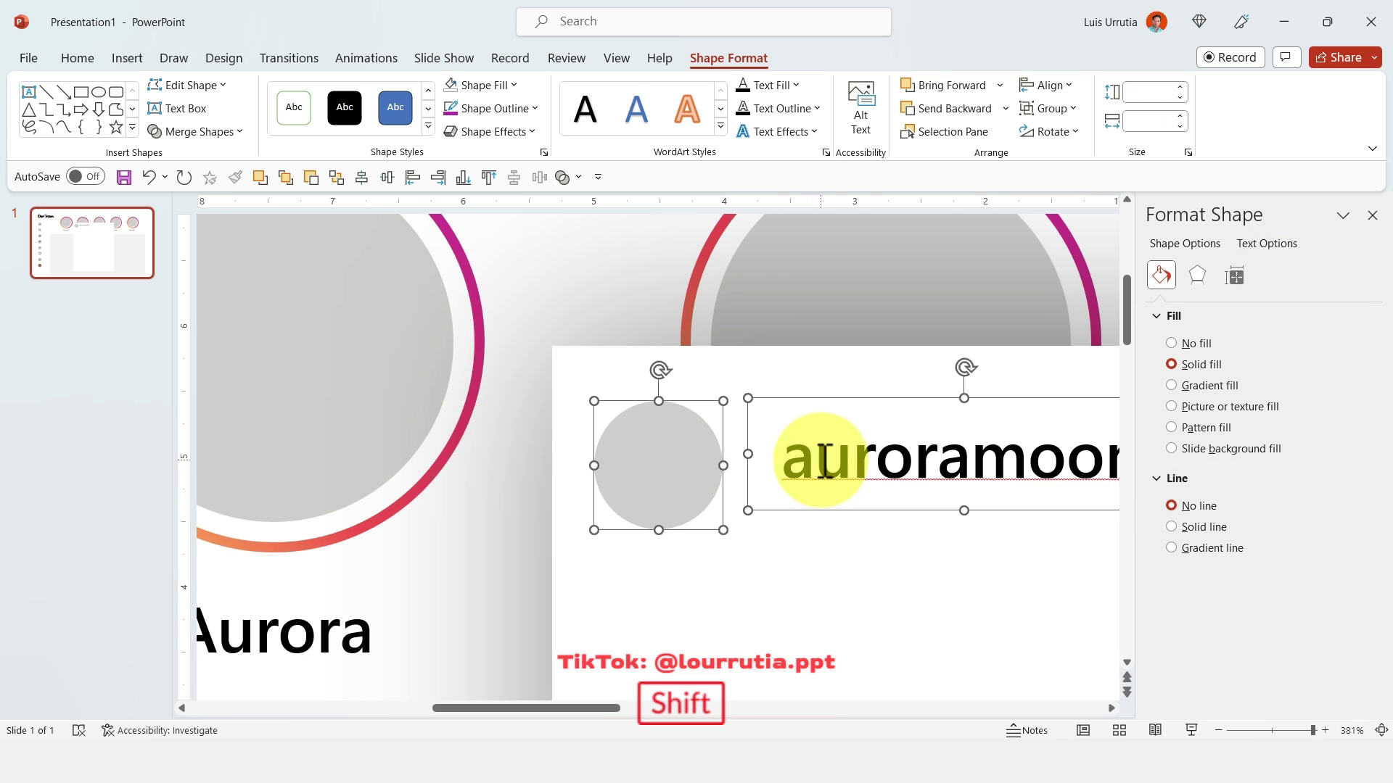
left_click(1059, 80)
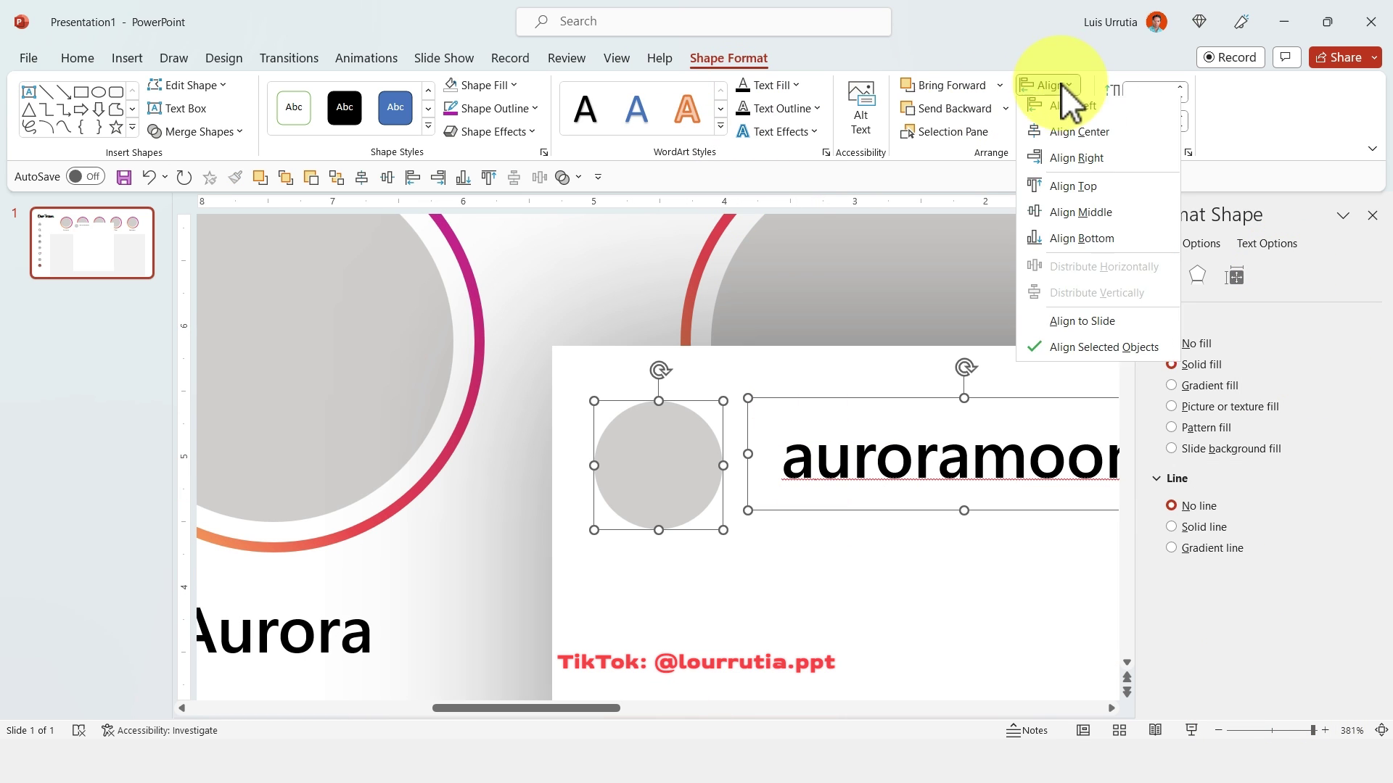
left_click(1072, 214)
left_click_drag(1266, 733, 1261, 730)
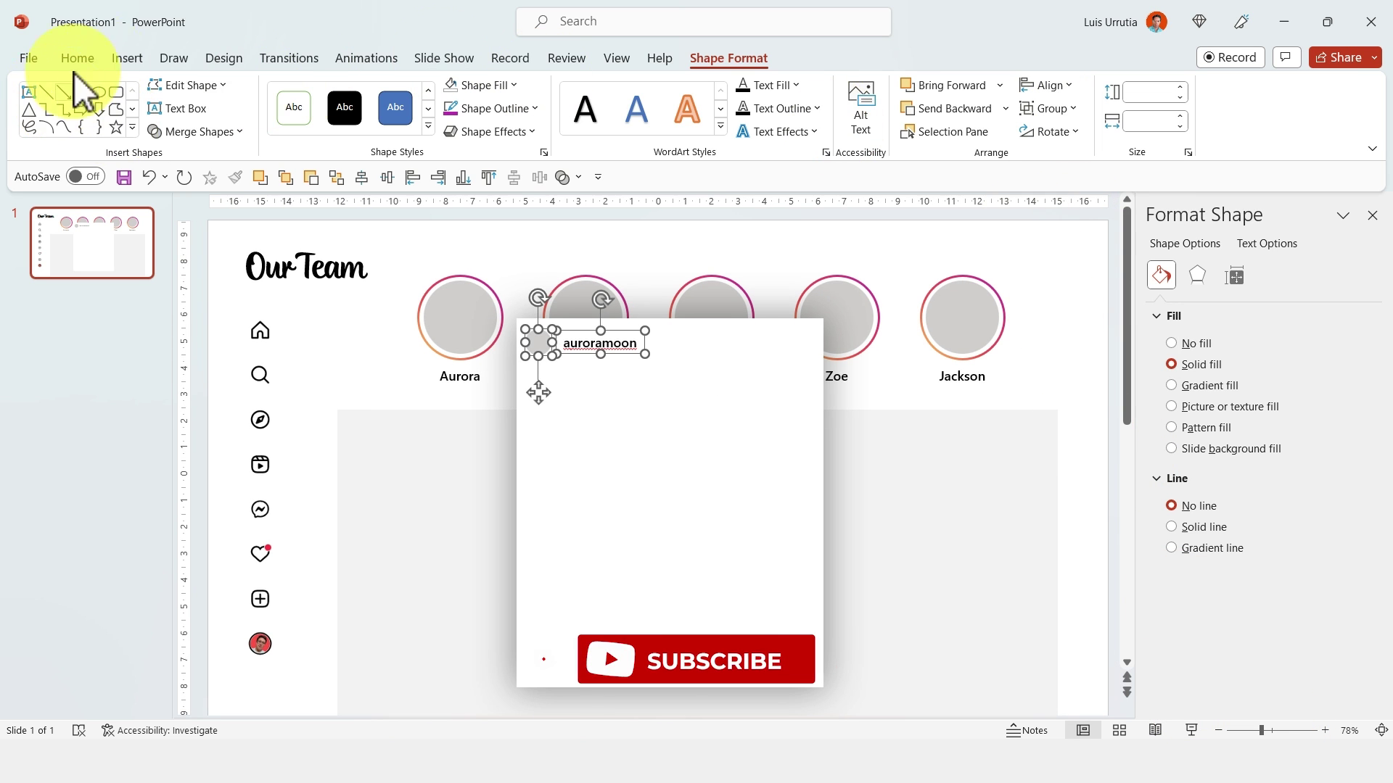
Draw a light grey, outline-free rectangle filling the card below the username
left_click(127, 58)
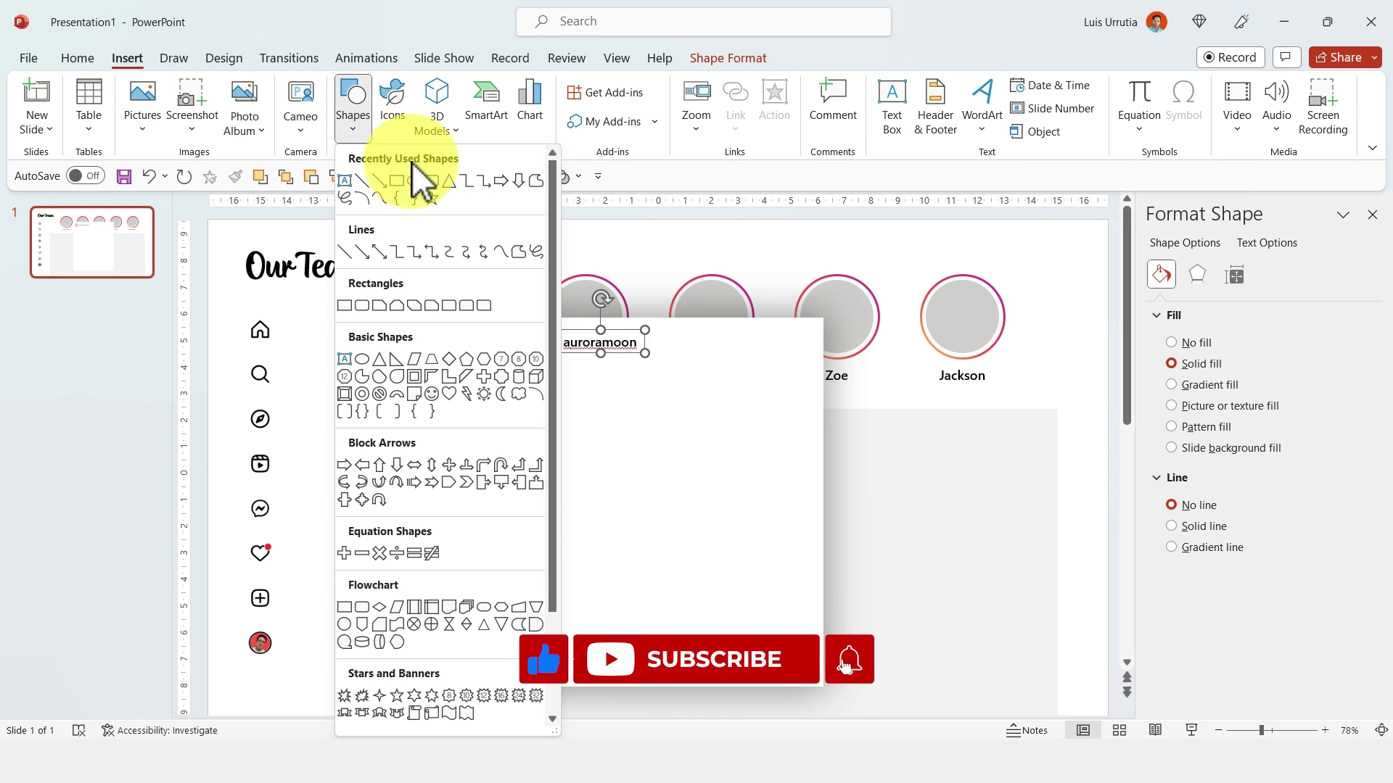
left_click(395, 181)
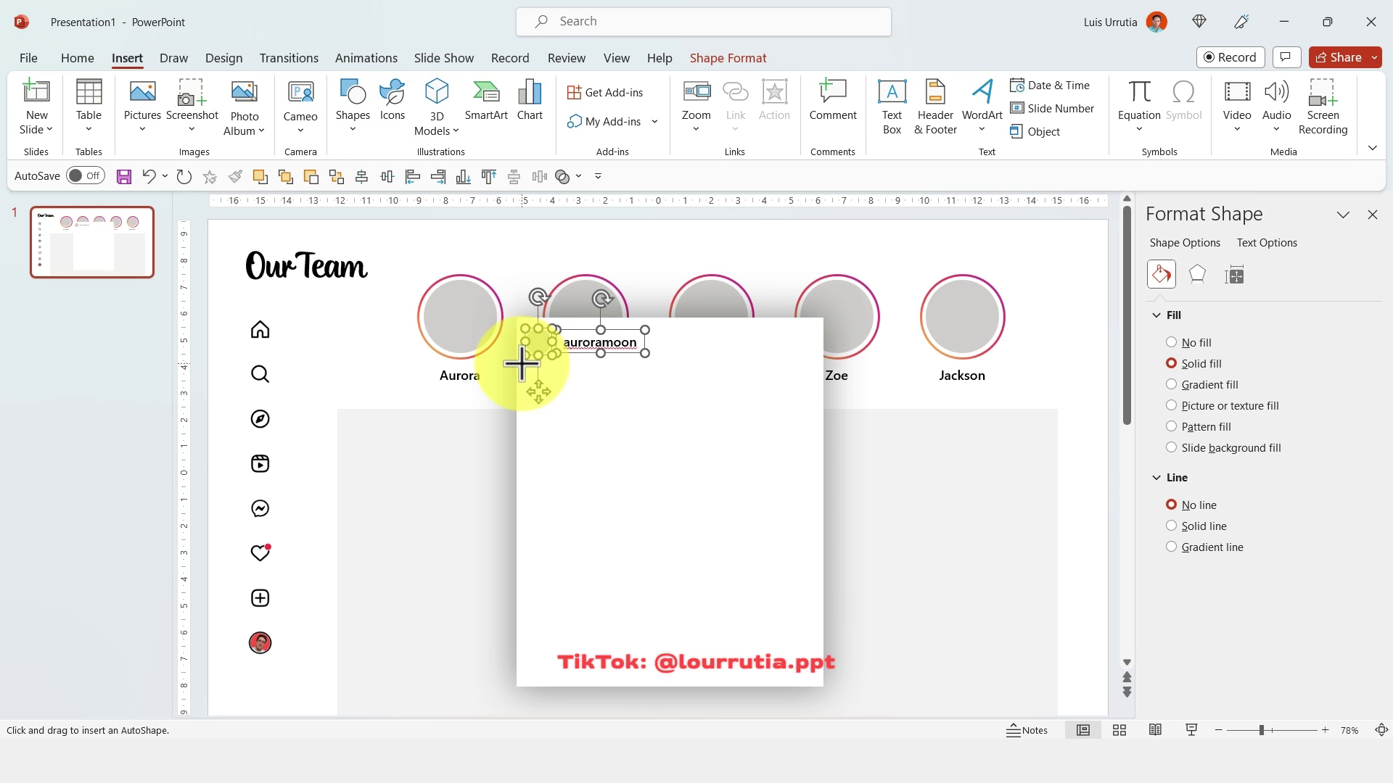
left_click_drag(521, 364, 813, 663)
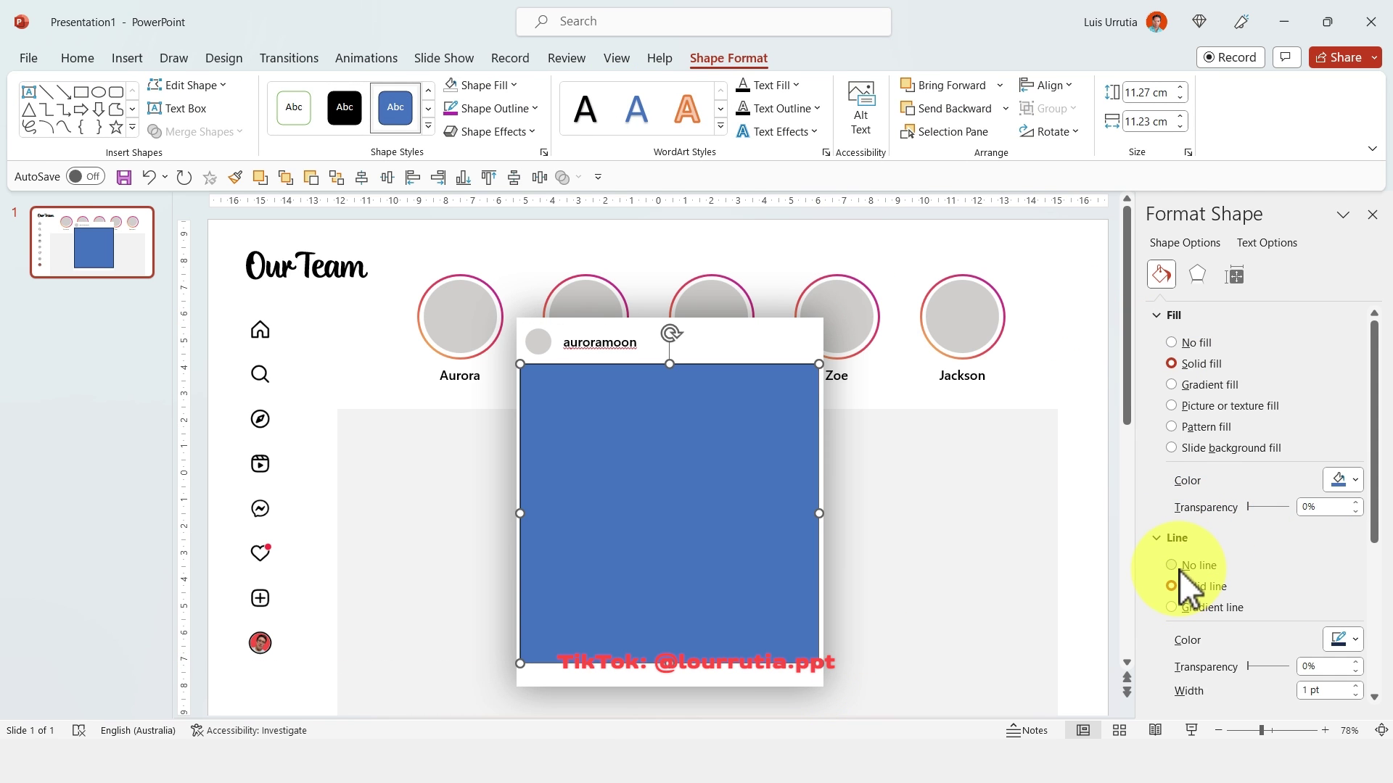
left_click(1178, 569)
left_click(1353, 482)
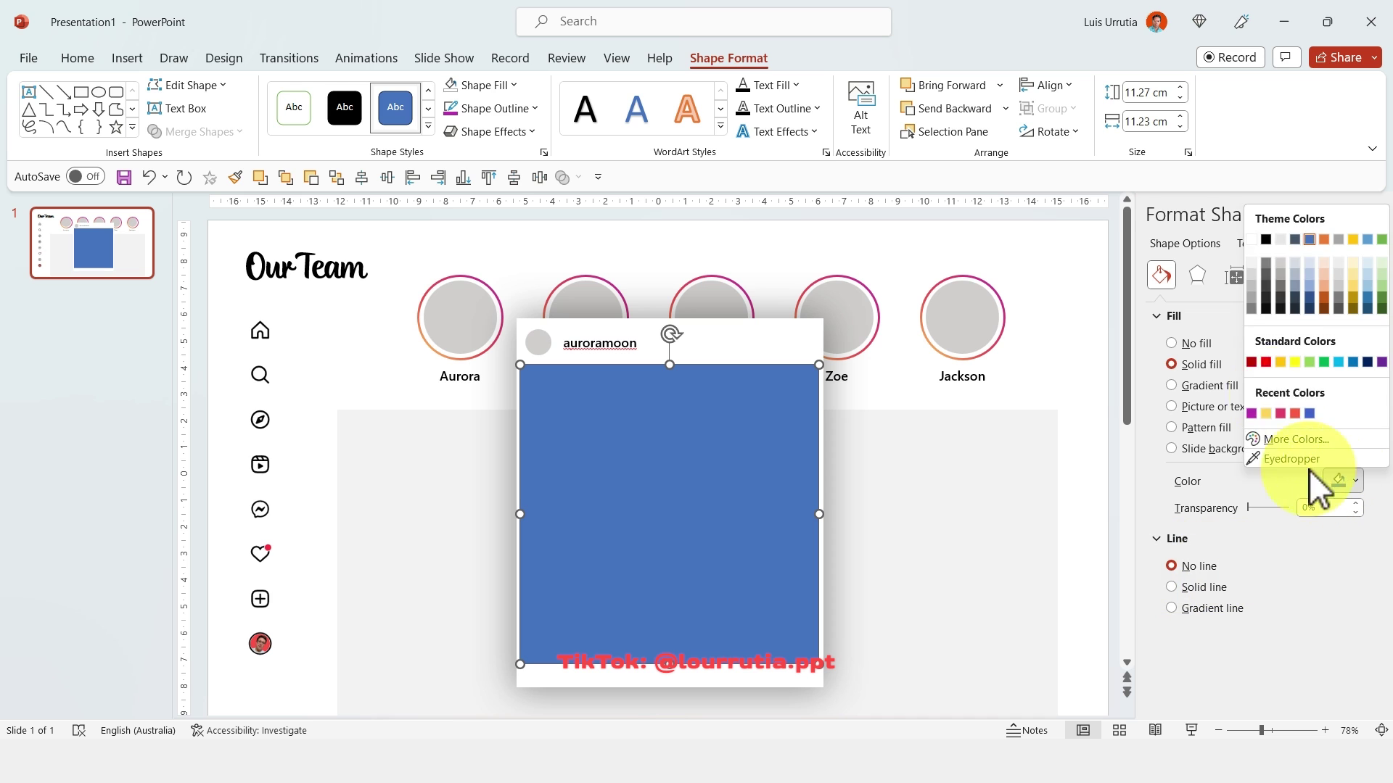
left_click(1281, 266)
left_click(1072, 308)
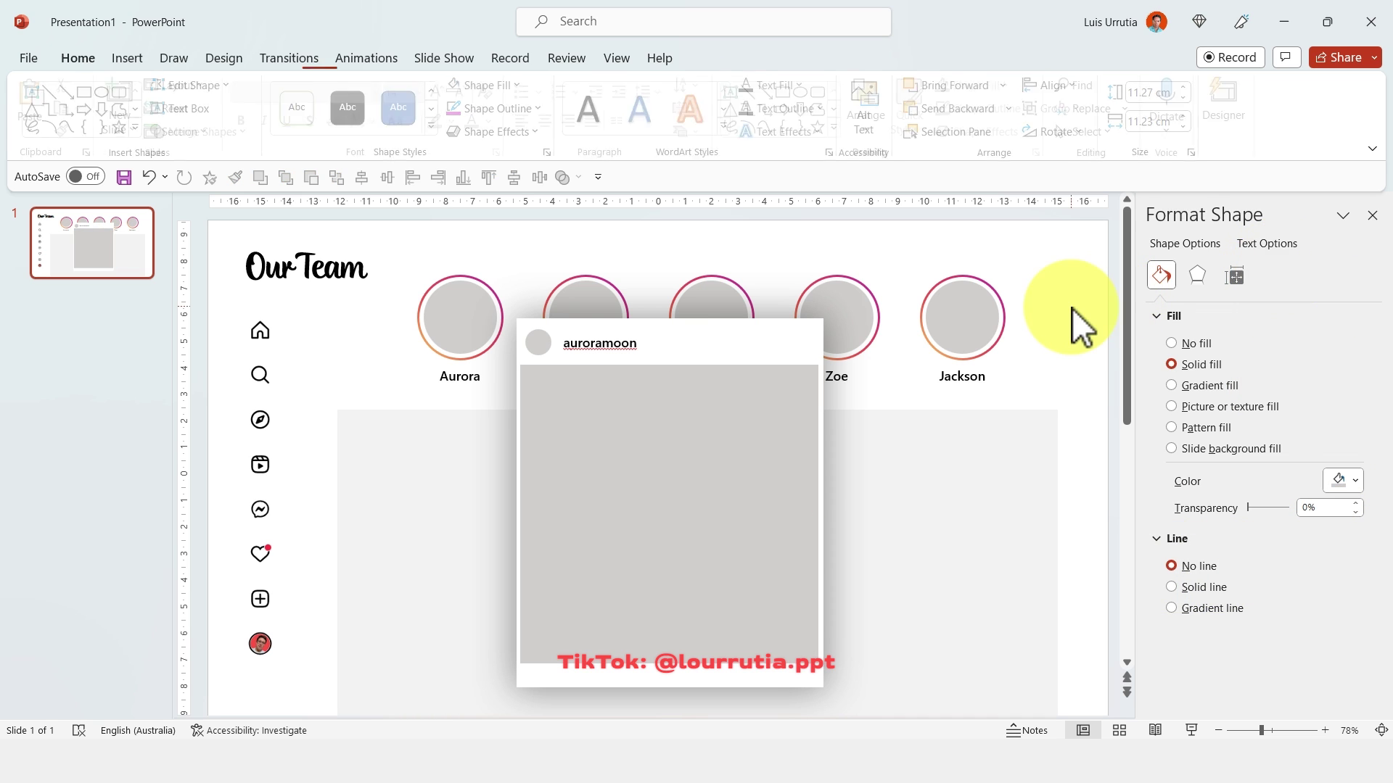
Group the avatar, username, card and photo area, then tilt the group and shift it down-left
left_click(547, 338)
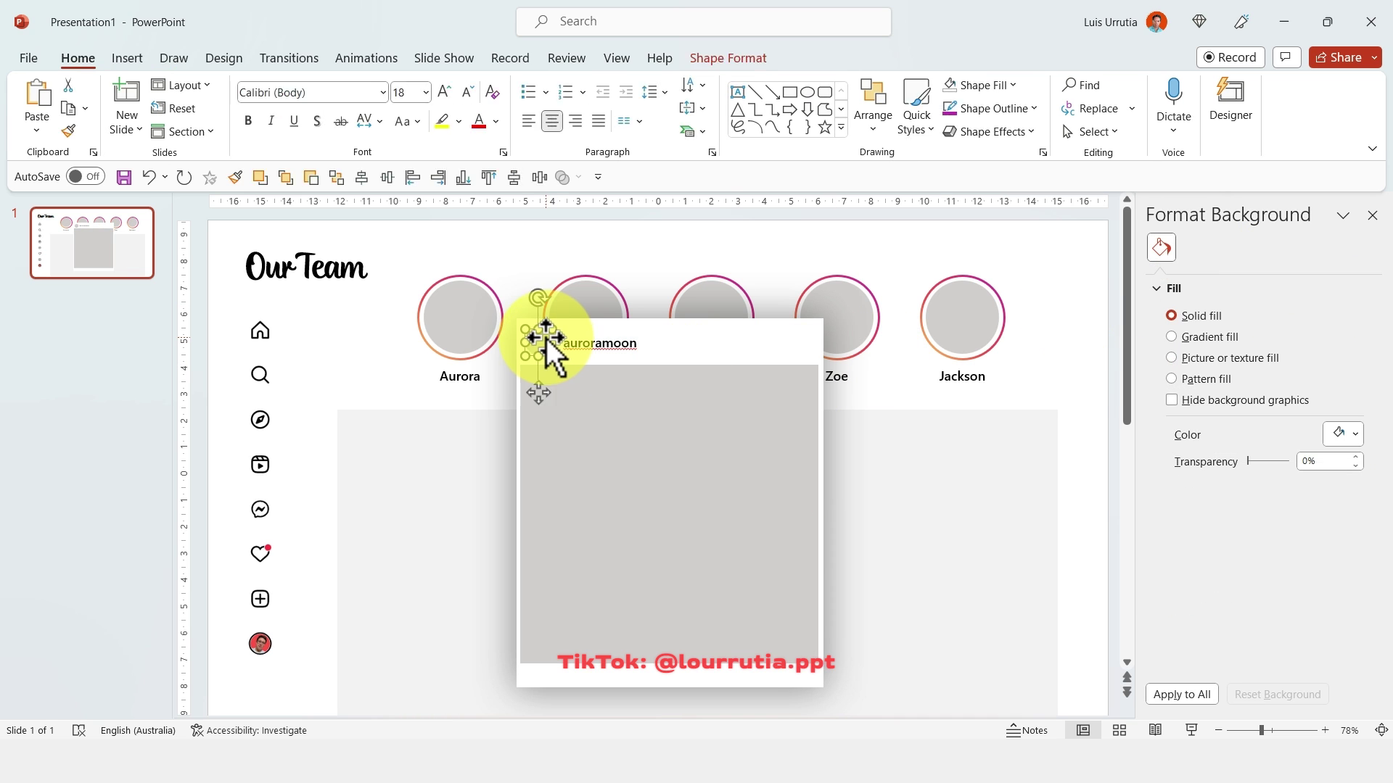
left_click(622, 348, "shift")
left_click(715, 341, "shift")
left_click(689, 443, "shift")
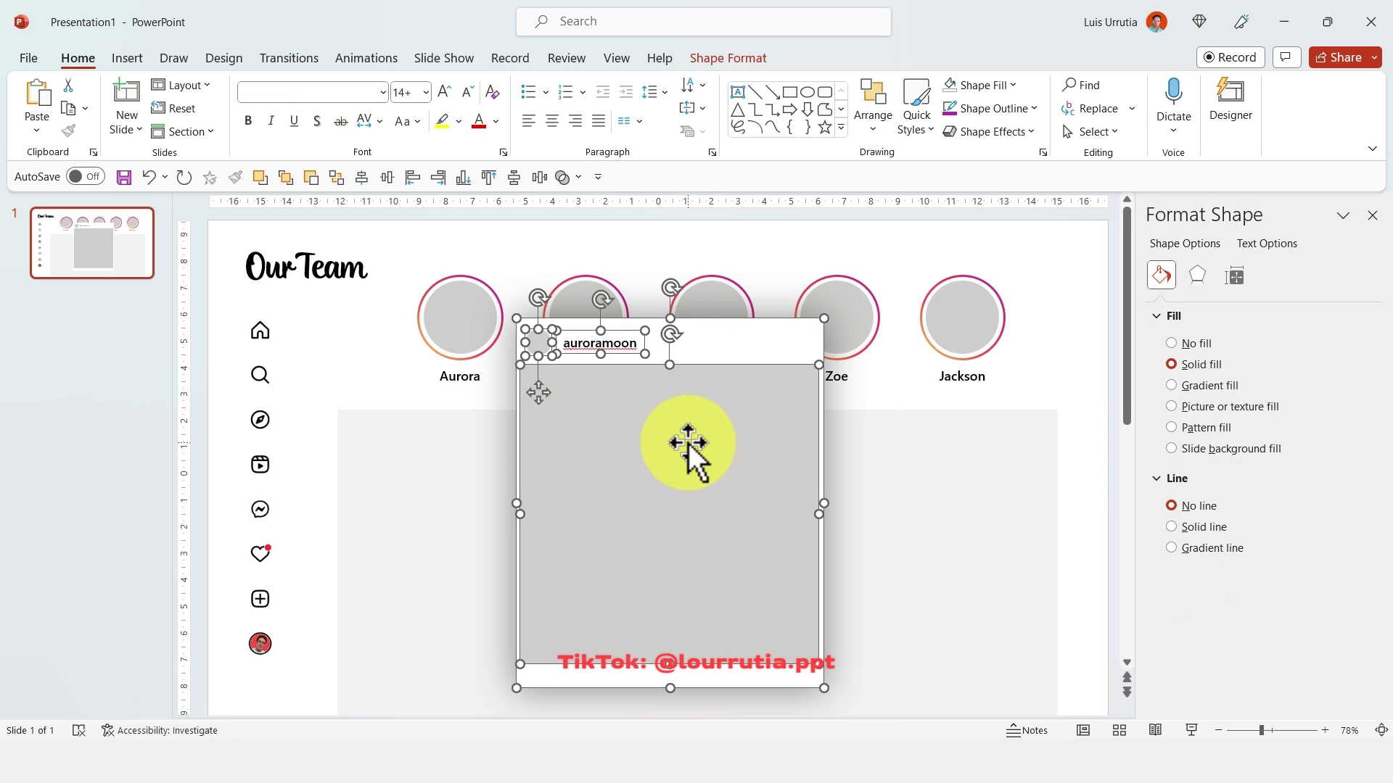
right_click(689, 442)
mouse_move(789, 183)
left_click(920, 186)
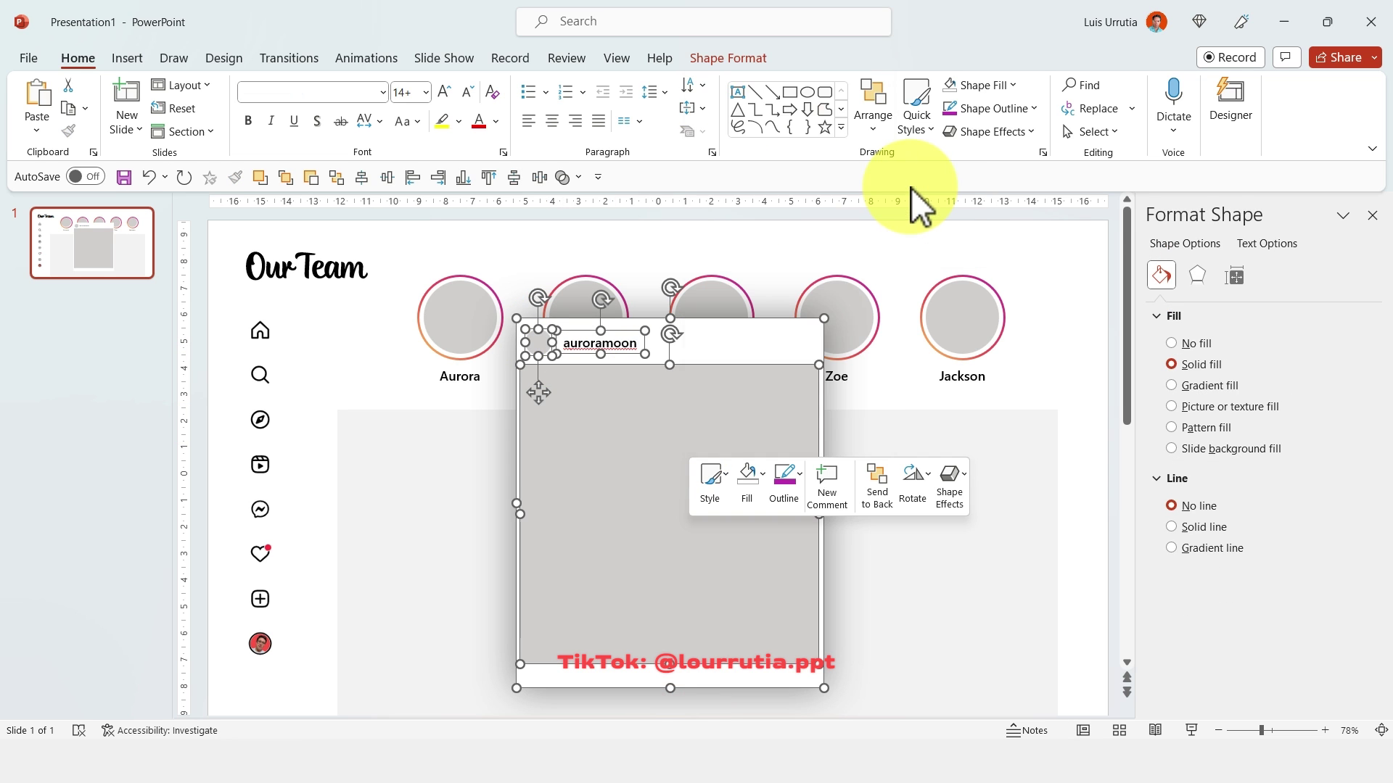
left_click_drag(670, 276, 554, 413)
scroll(625, 365, "down", 1)
scroll(625, 366, "down", 1)
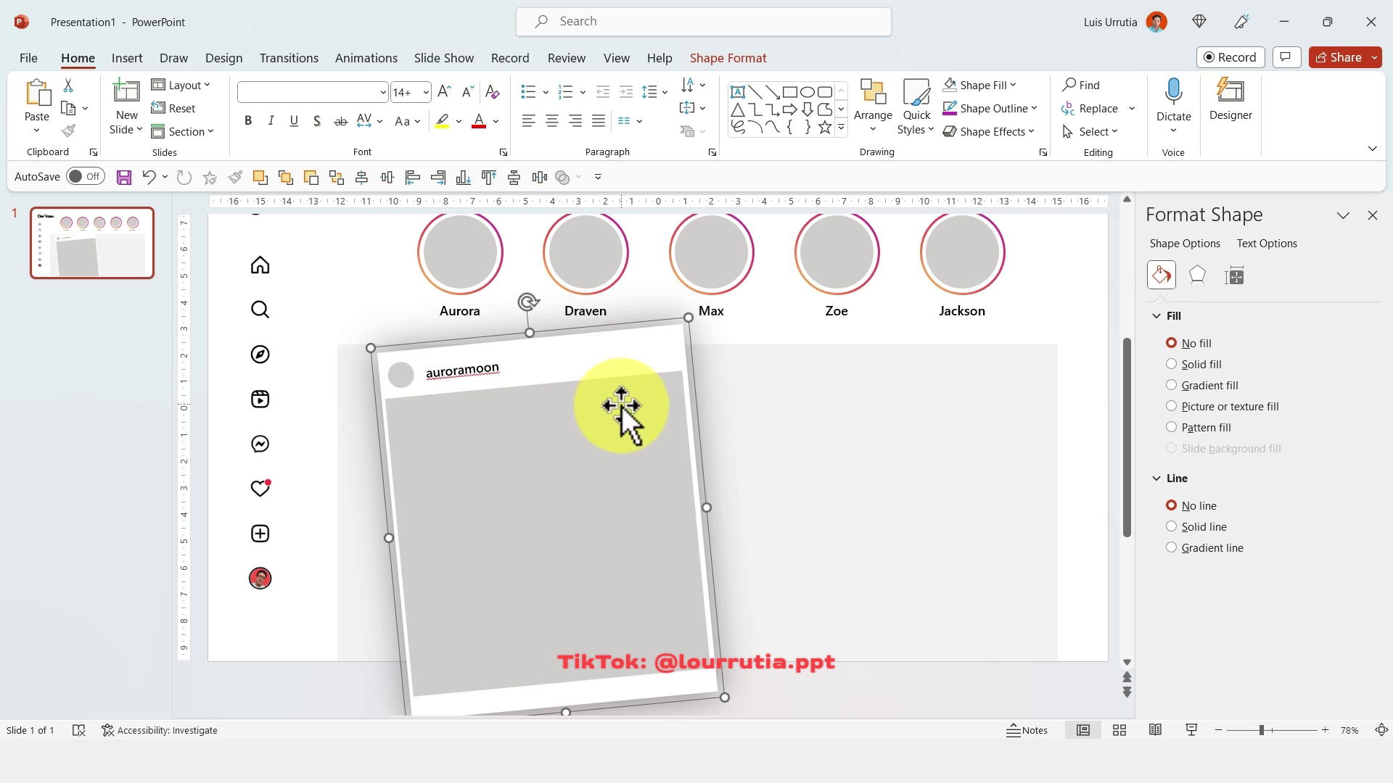
left_click_drag(529, 300, 535, 296)
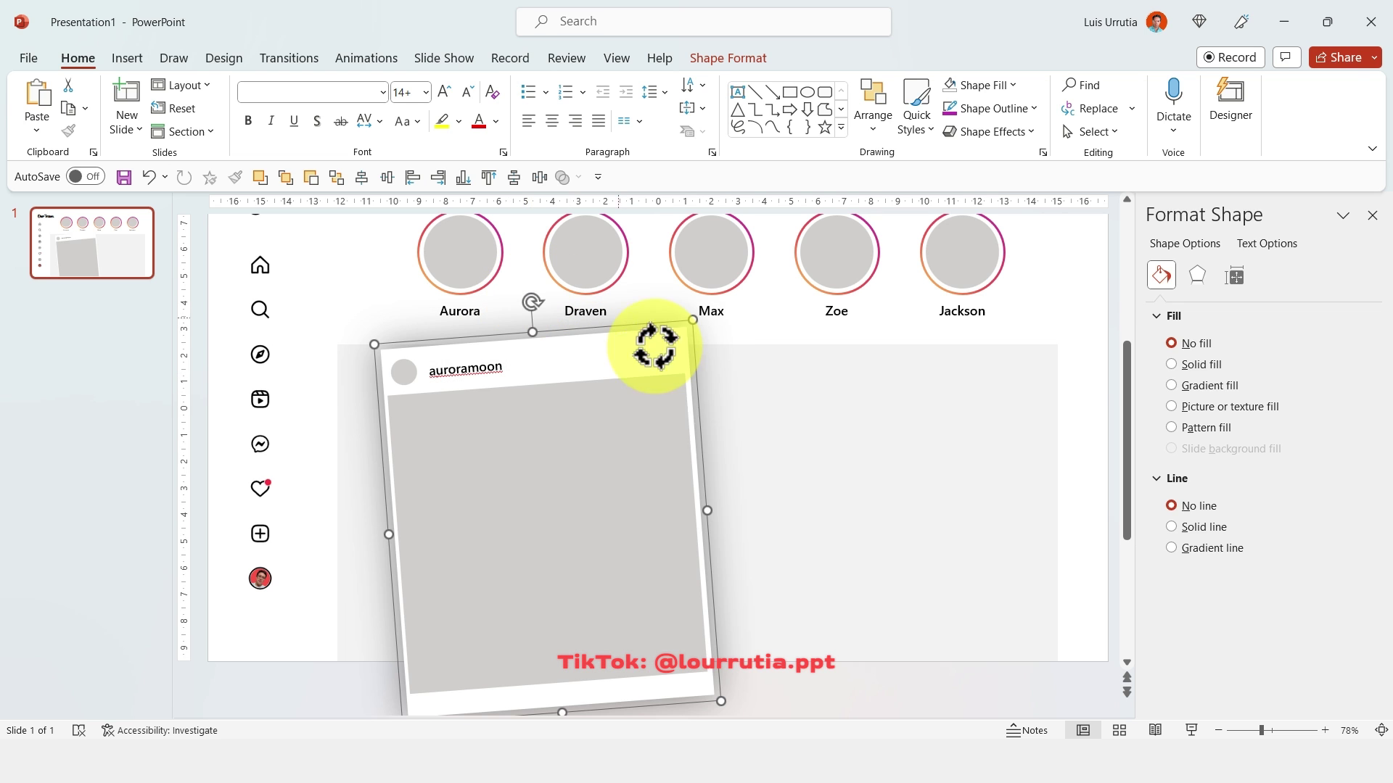
scroll(881, 328, "up", 1)
Copy the portrait photo from the Unsplash page in Chrome
key("alt+Tab")
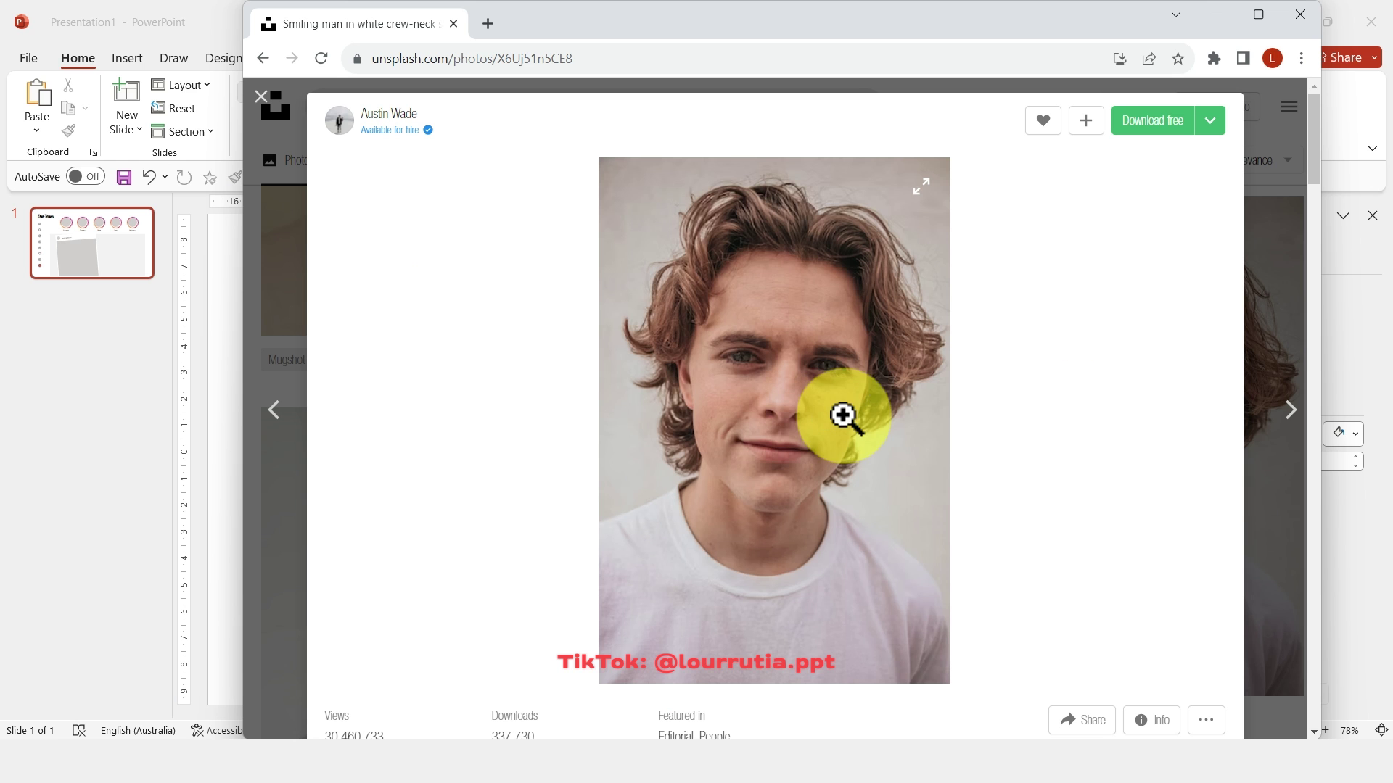
left_click(873, 432)
scroll(943, 435, "down", 5)
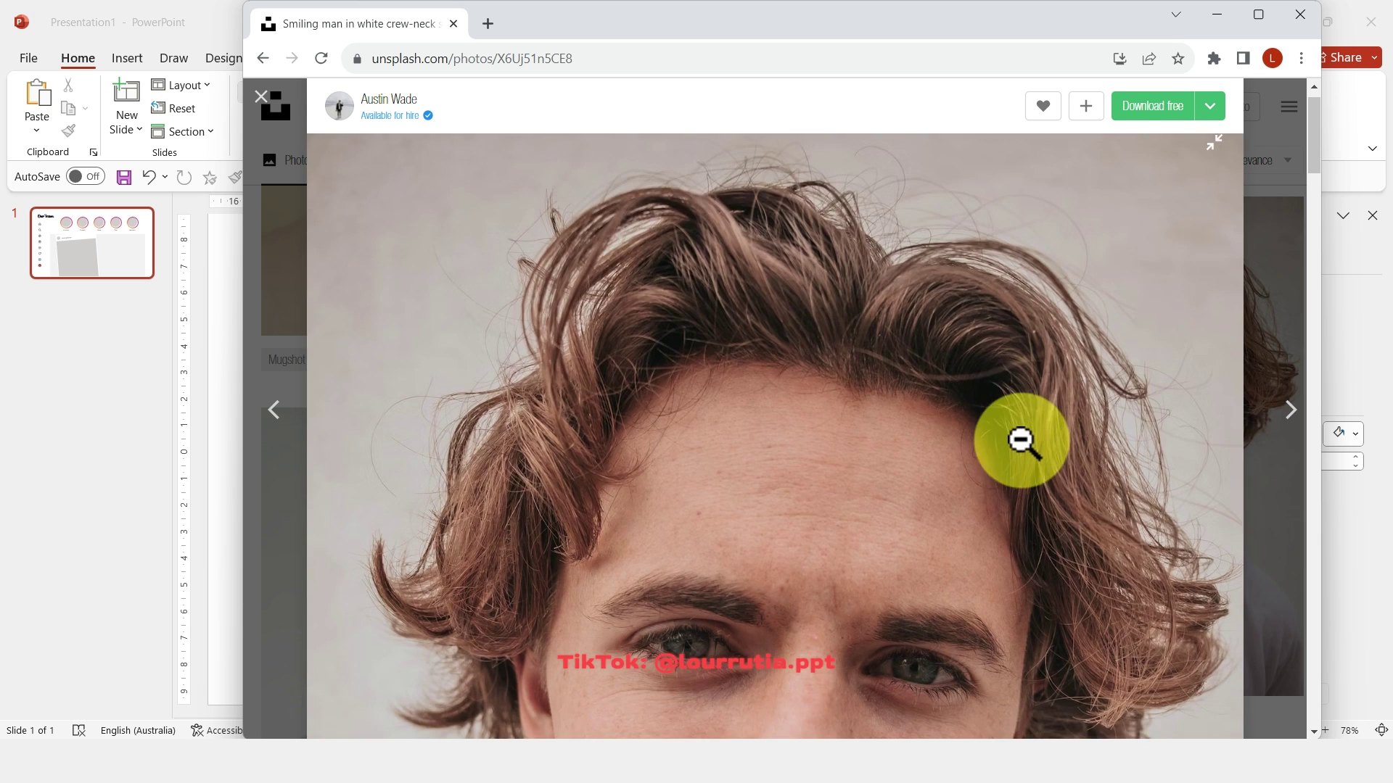
right_click(935, 386)
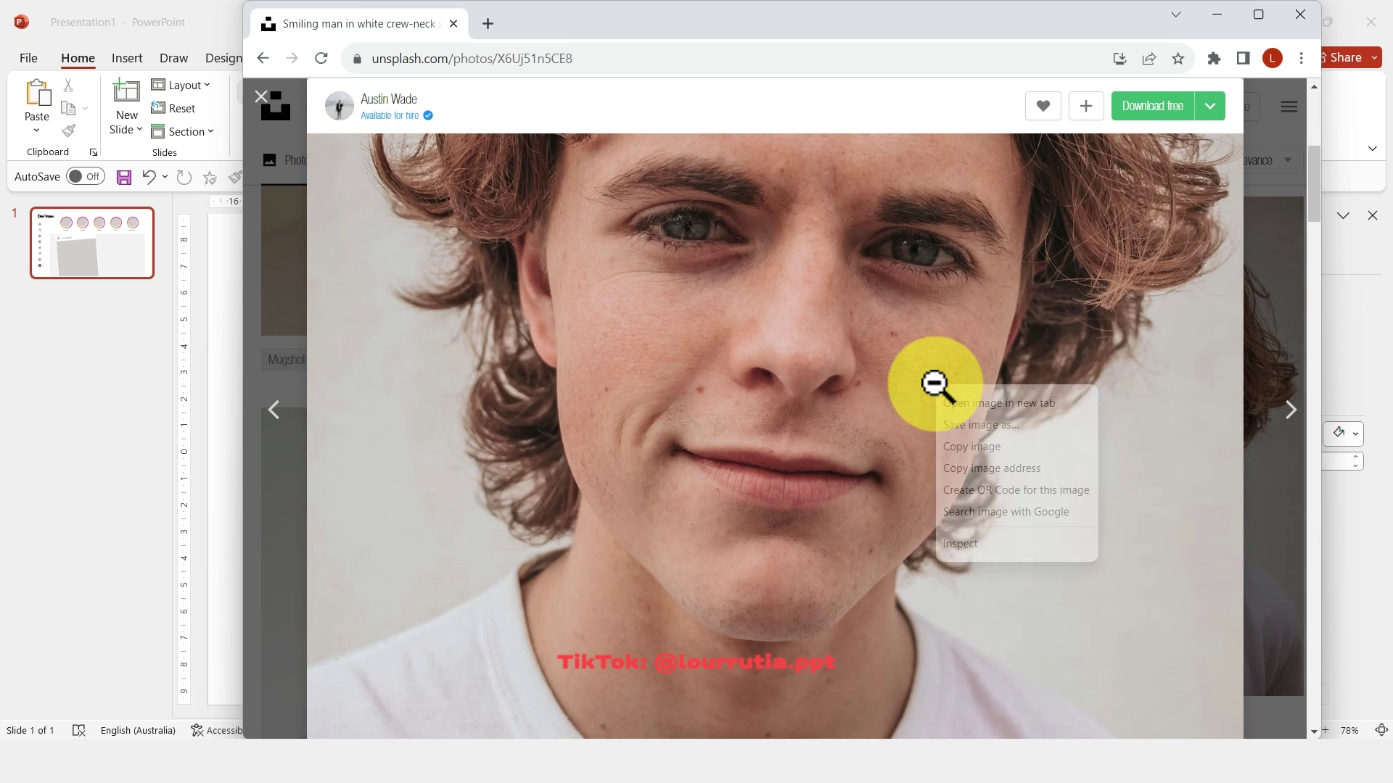
left_click(987, 447)
left_click(1216, 14)
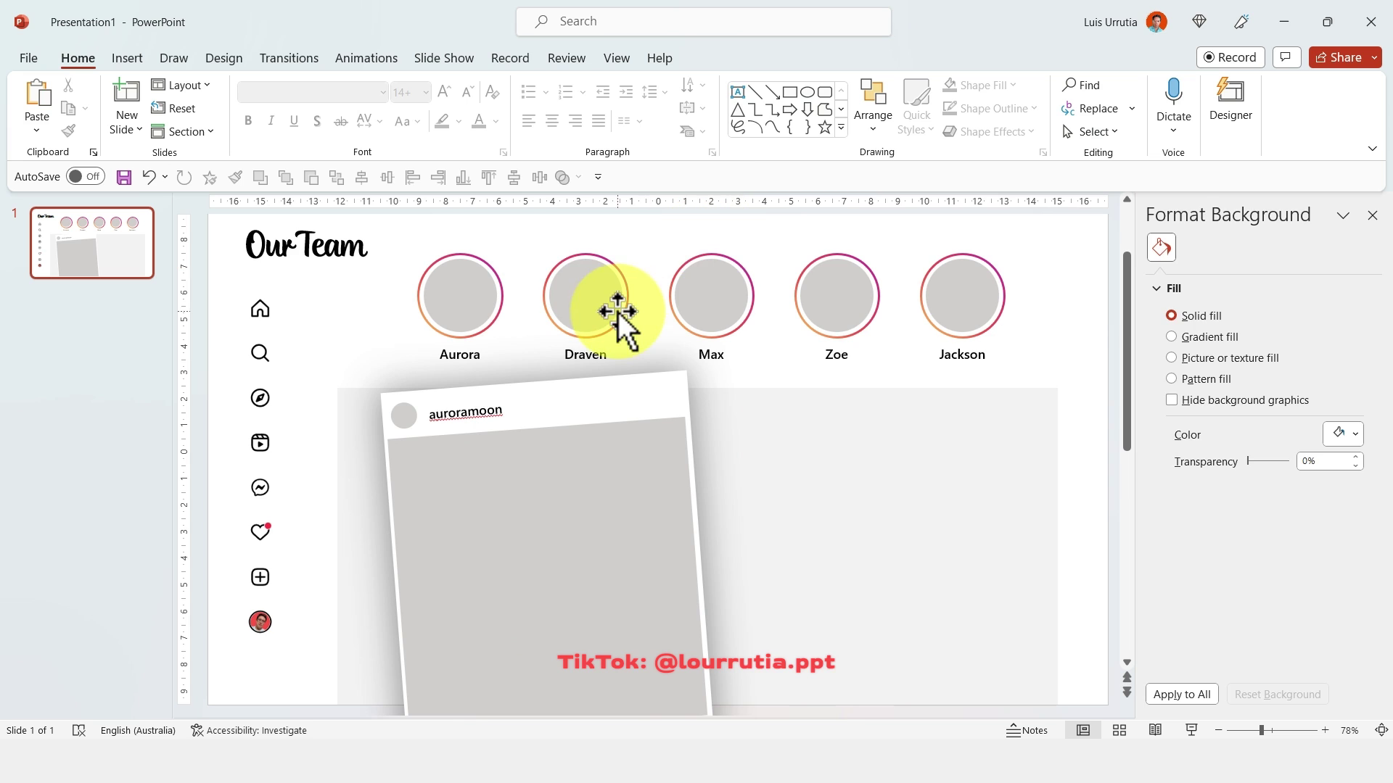
left_click(592, 298)
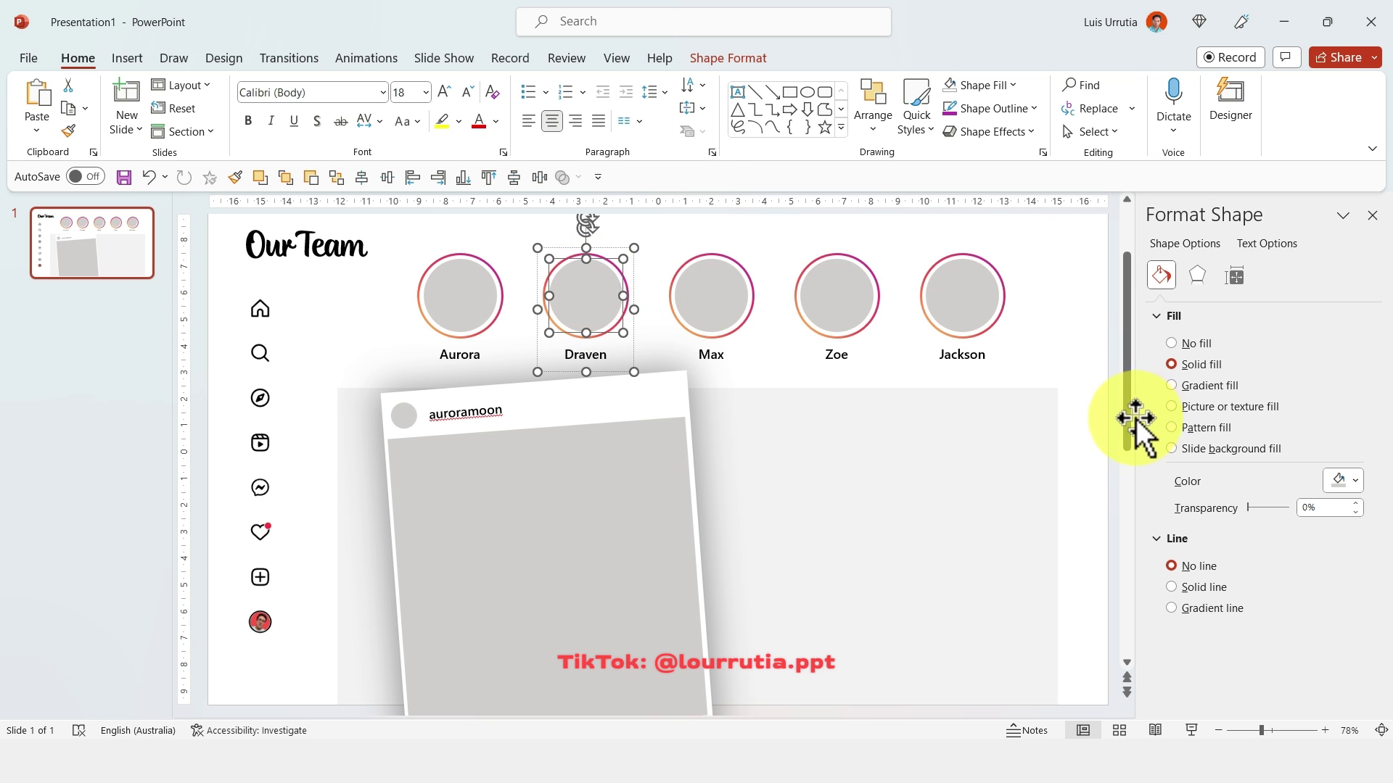
left_click(1172, 406)
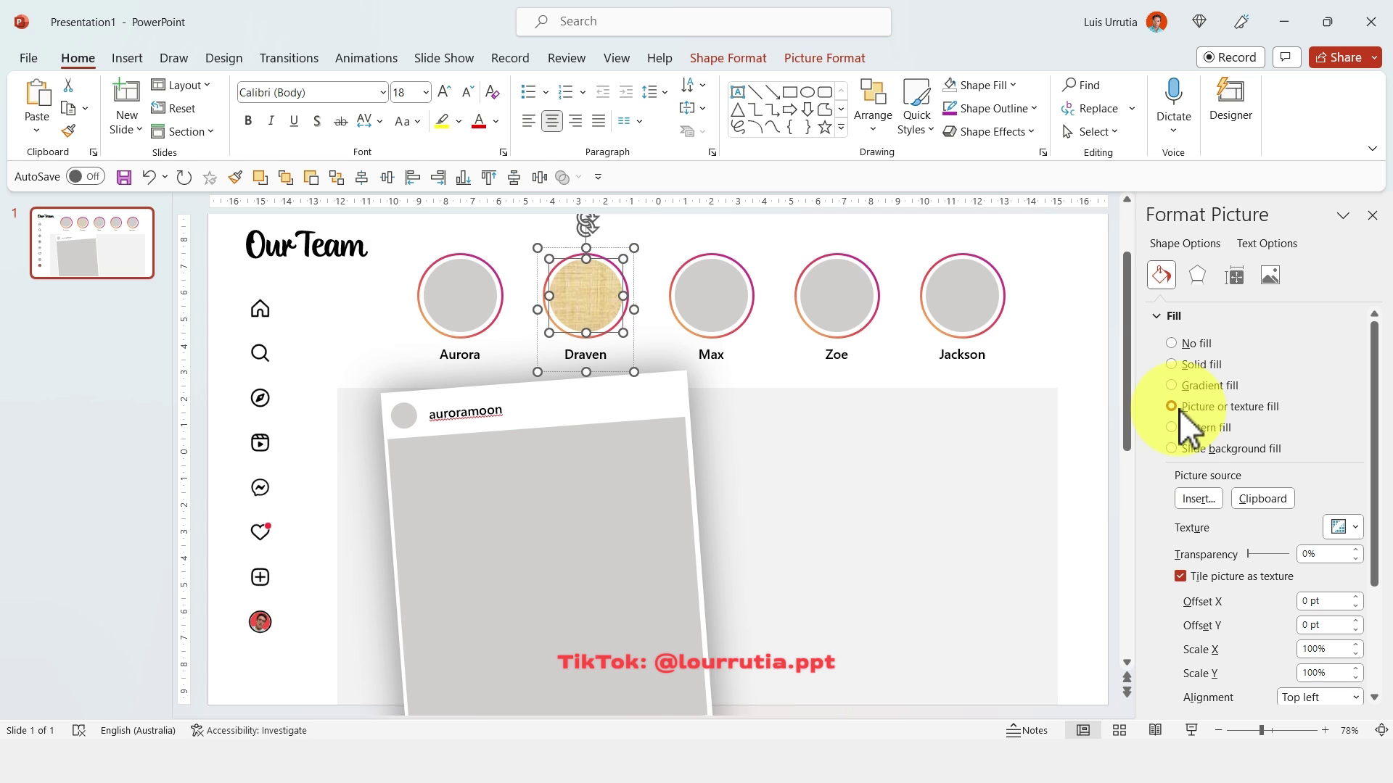
left_click(1262, 499)
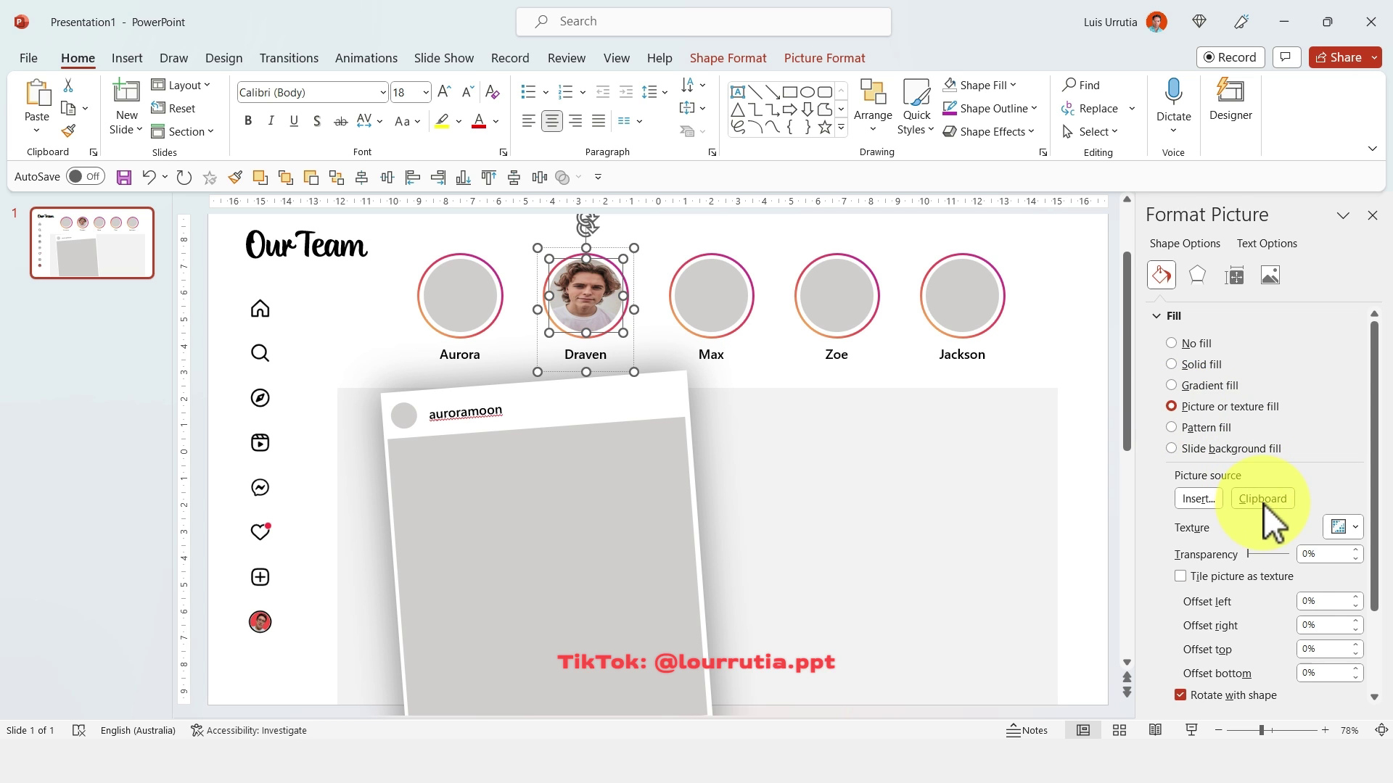
left_click(856, 63)
left_click(1168, 131)
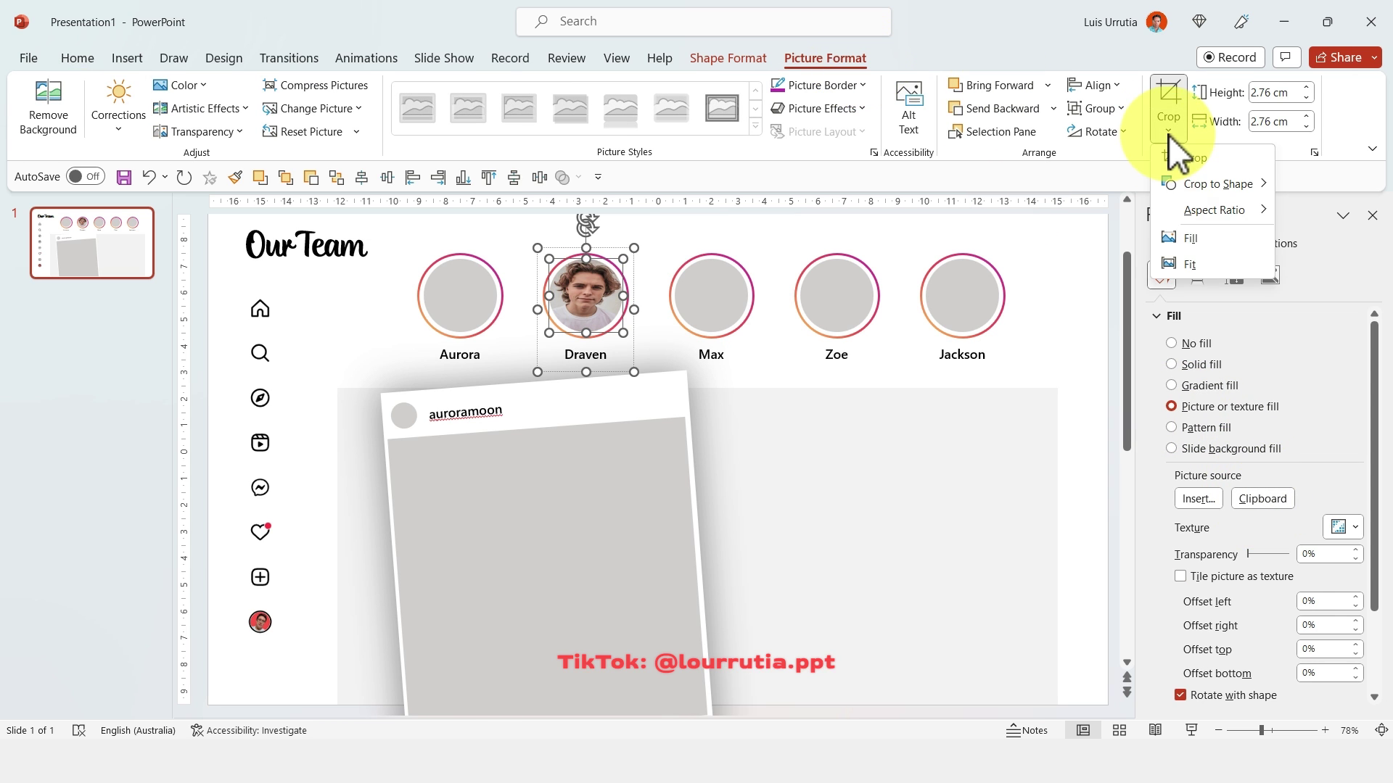
left_click(1189, 237)
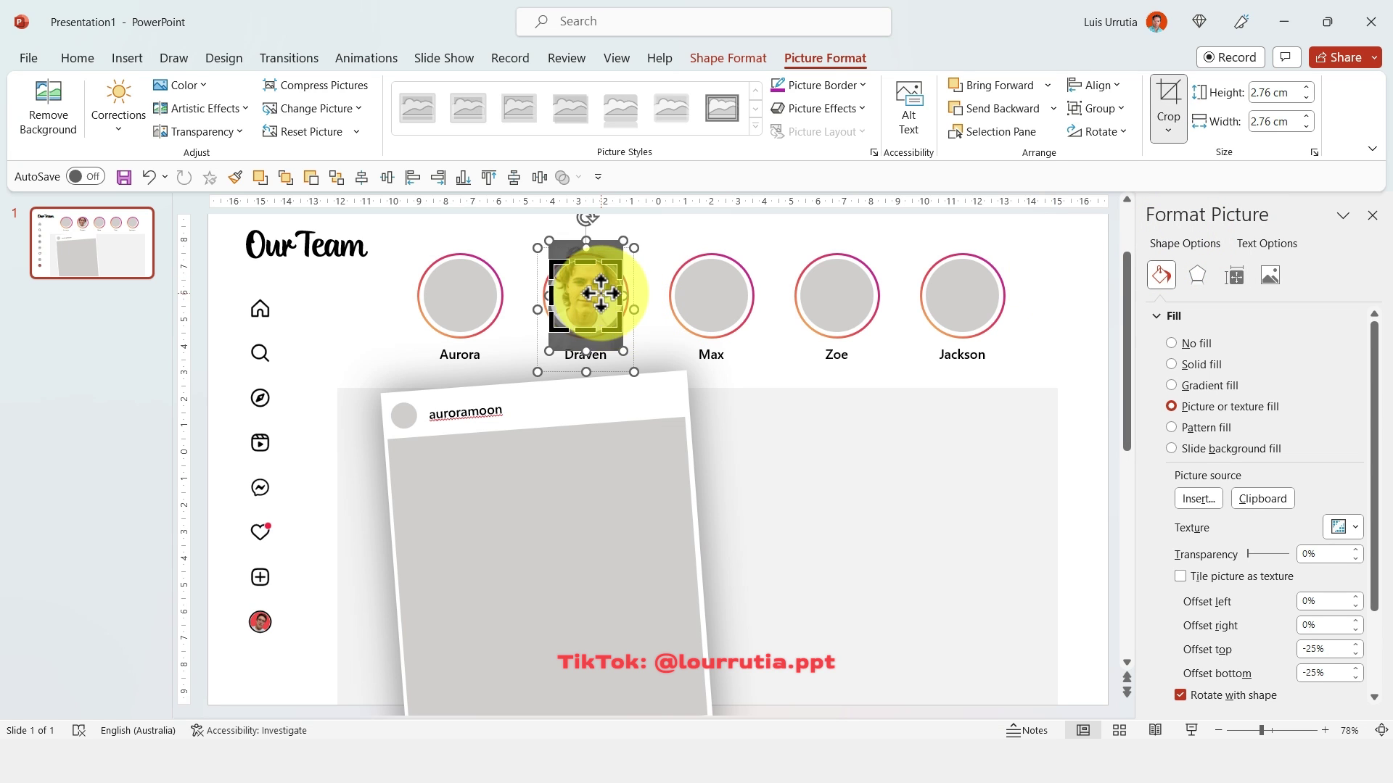
left_click_drag(601, 293, 601, 281)
left_click(1043, 294)
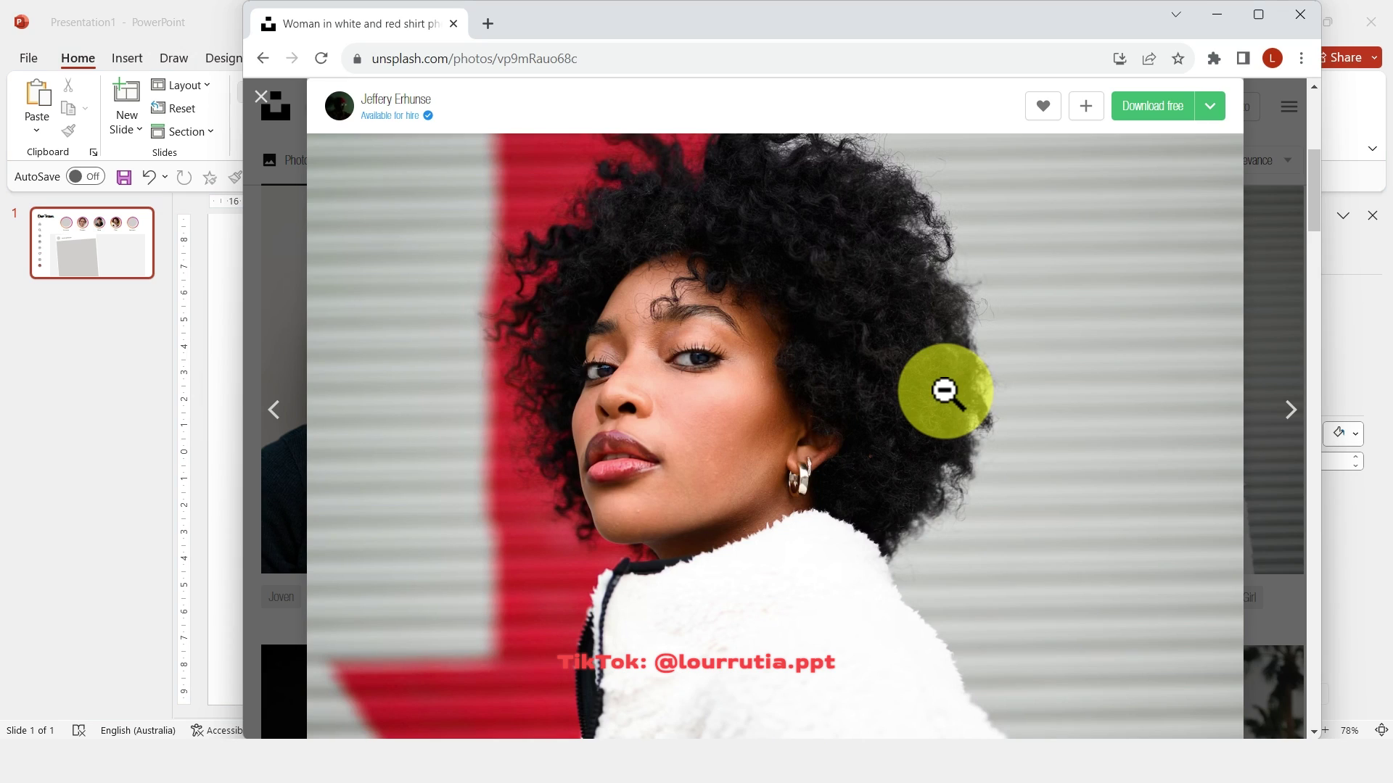
Copy the curly-haired woman's portrait photo for the next circle
right_click(946, 392)
left_click(975, 453)
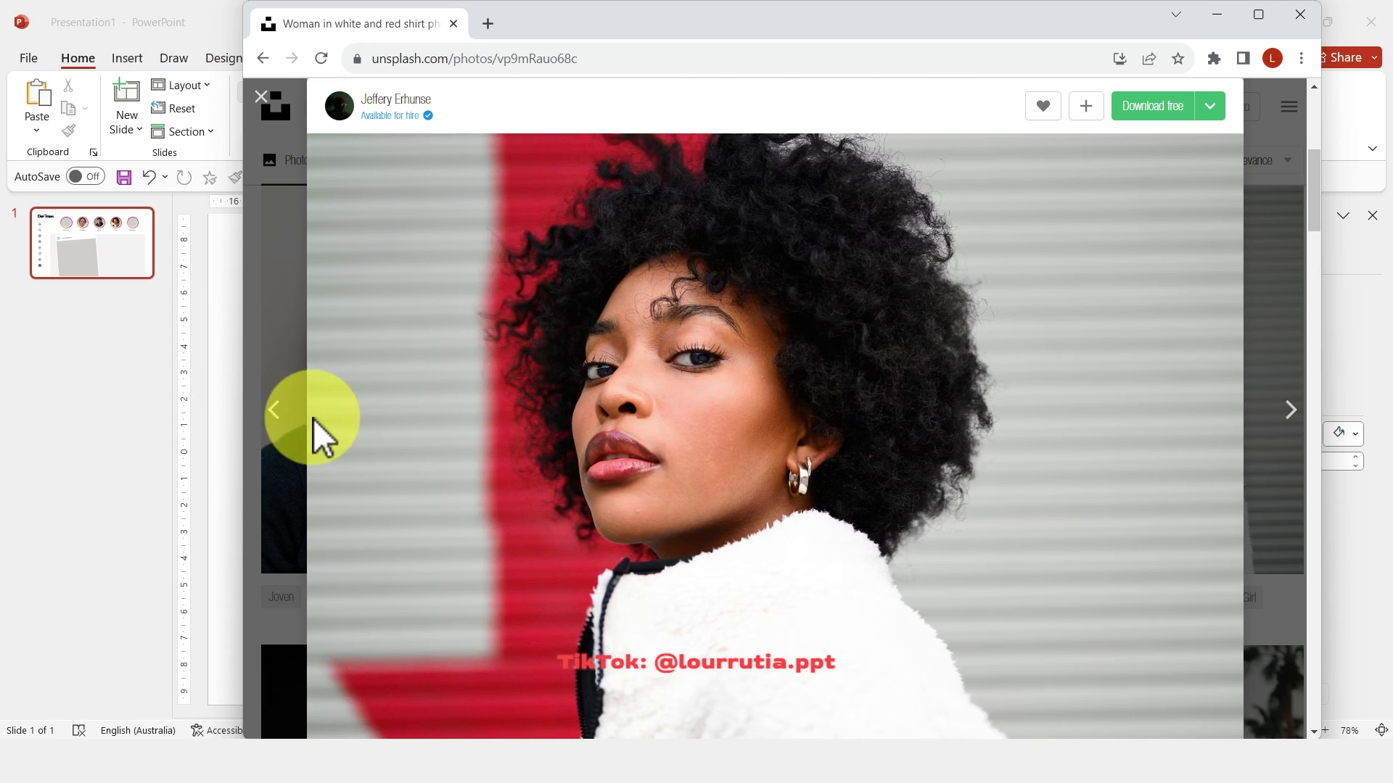
left_click(133, 373)
Fill Aurora's circle with the copied portrait, cropped to Fill, enlarged and shifted right
left_click(574, 499)
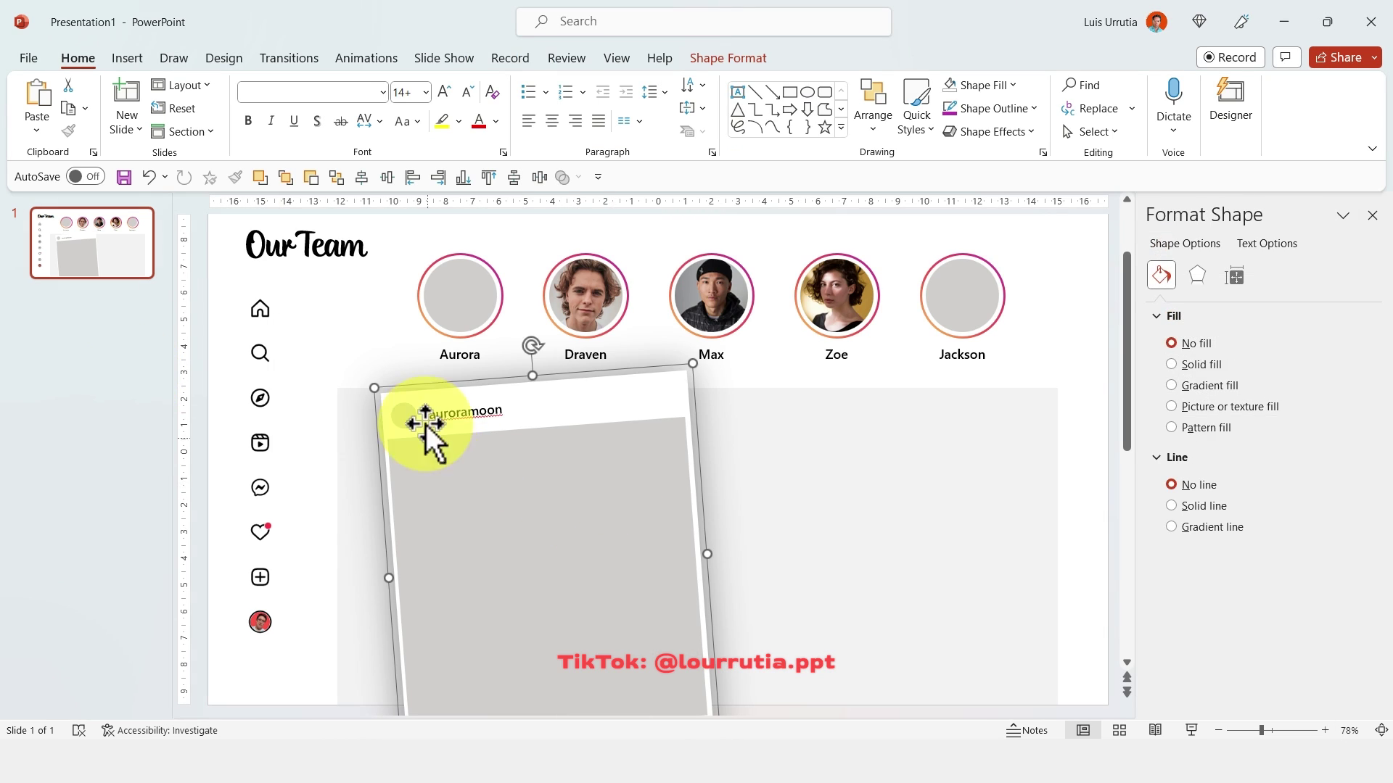
left_click(455, 298)
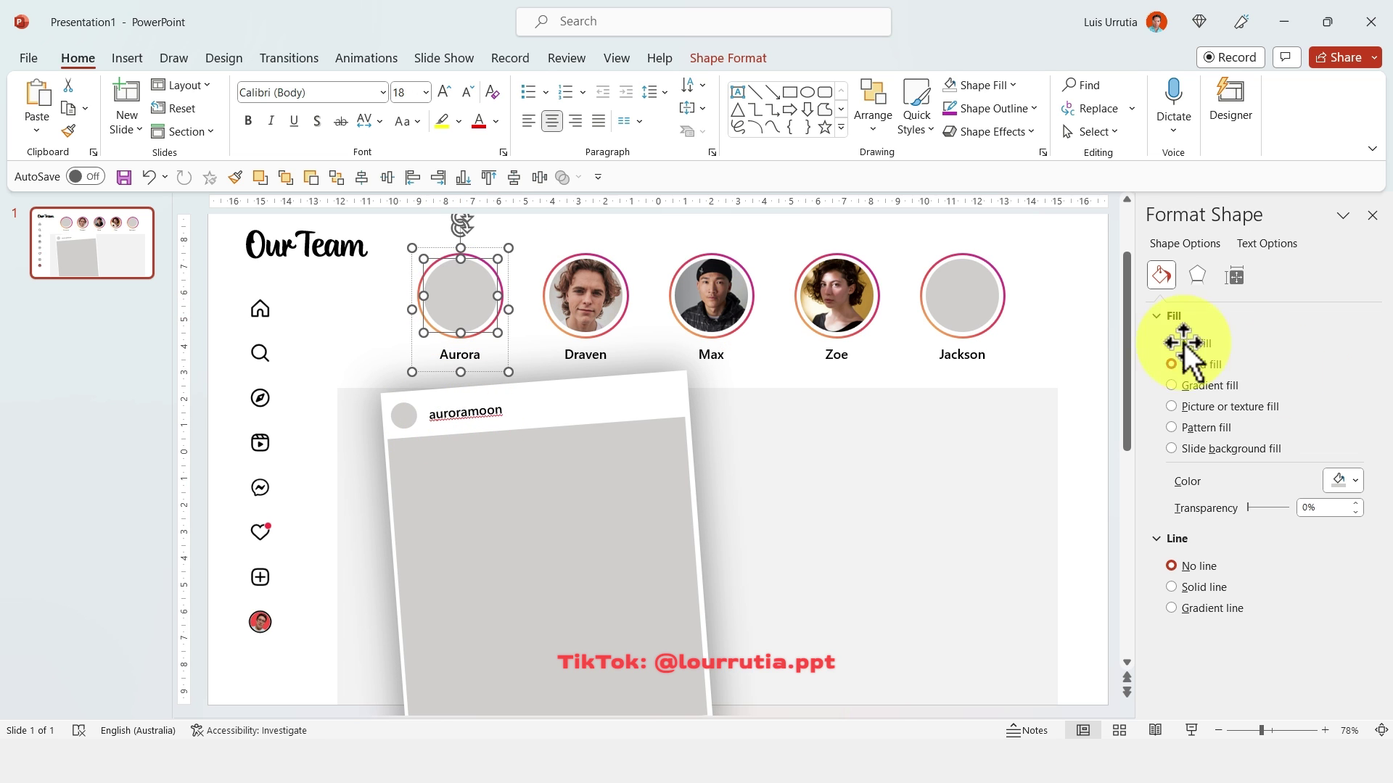
left_click(1221, 408)
left_click(1268, 496)
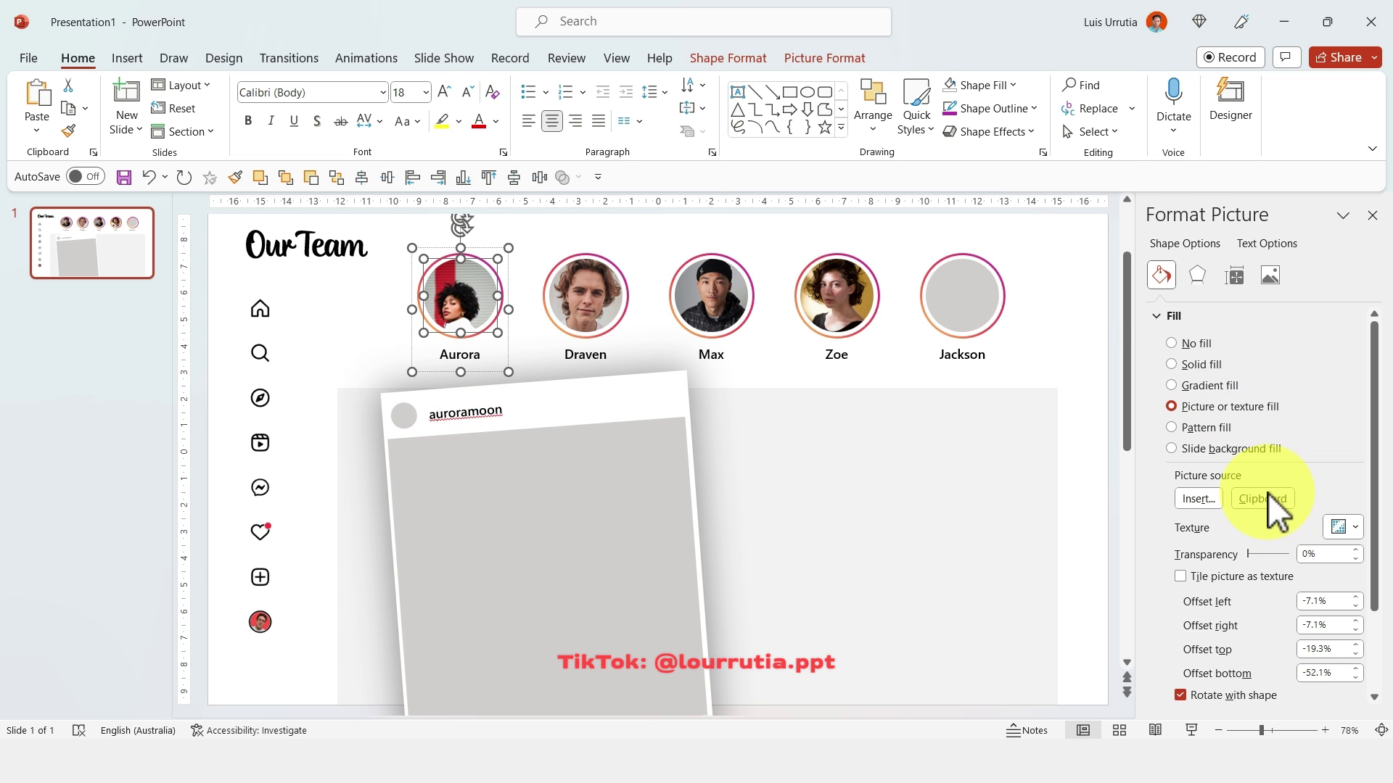
left_click(825, 57)
left_click(1165, 130)
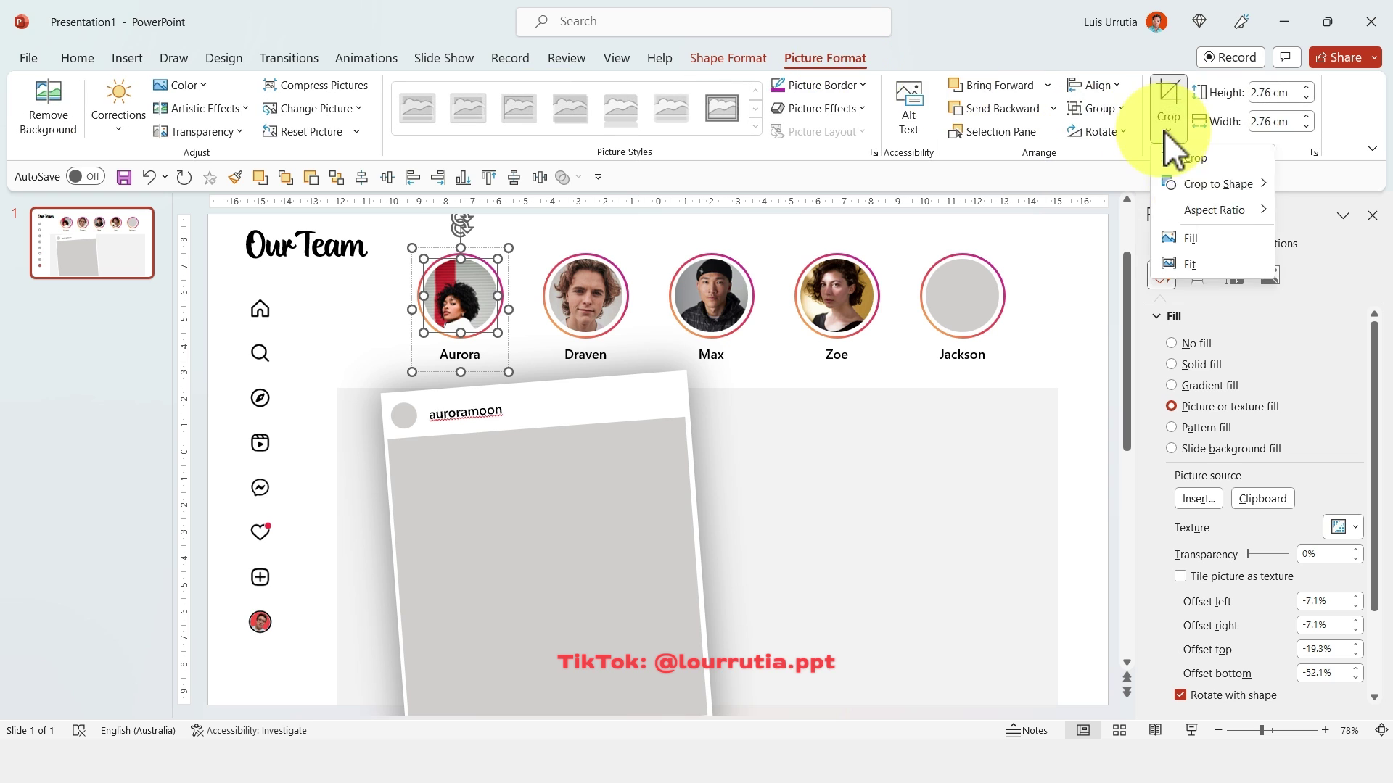
left_click(1194, 236)
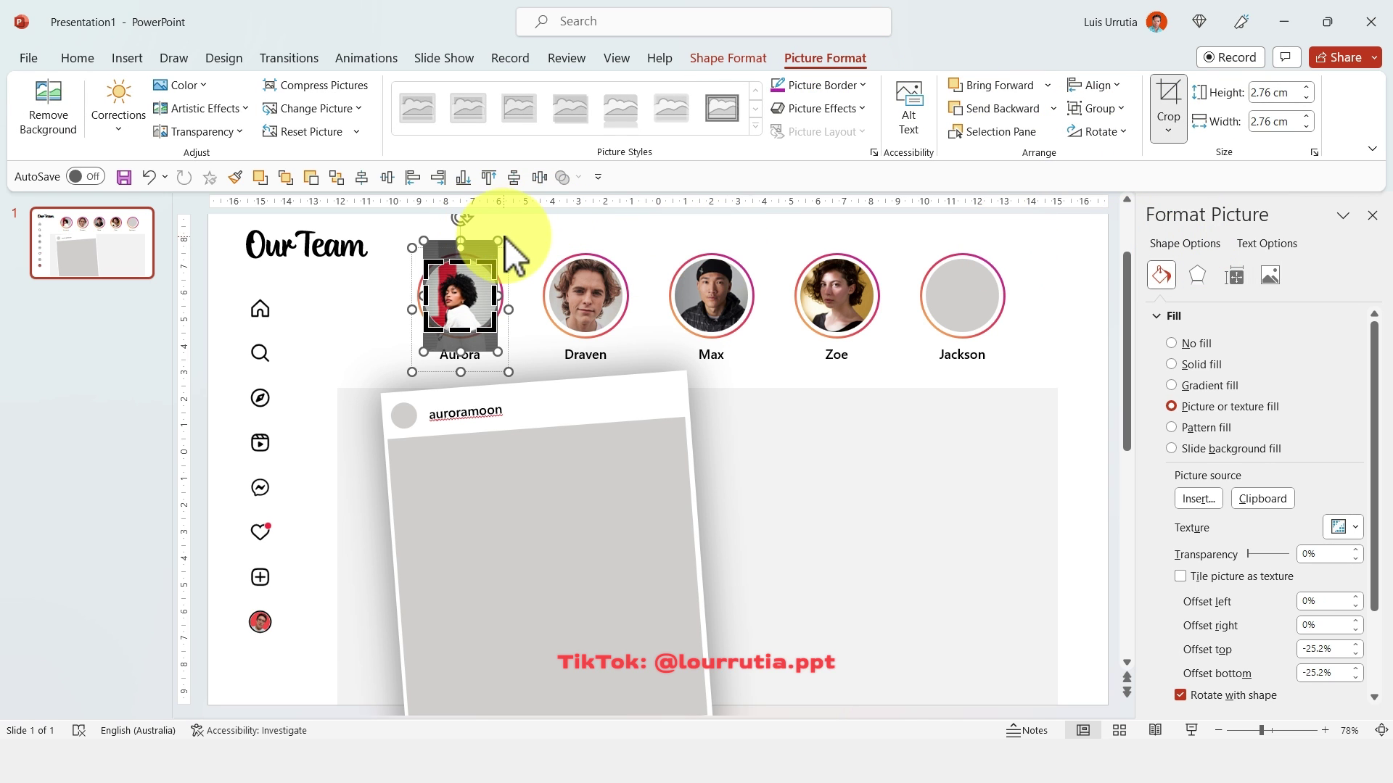
left_click_drag(500, 240, 513, 227)
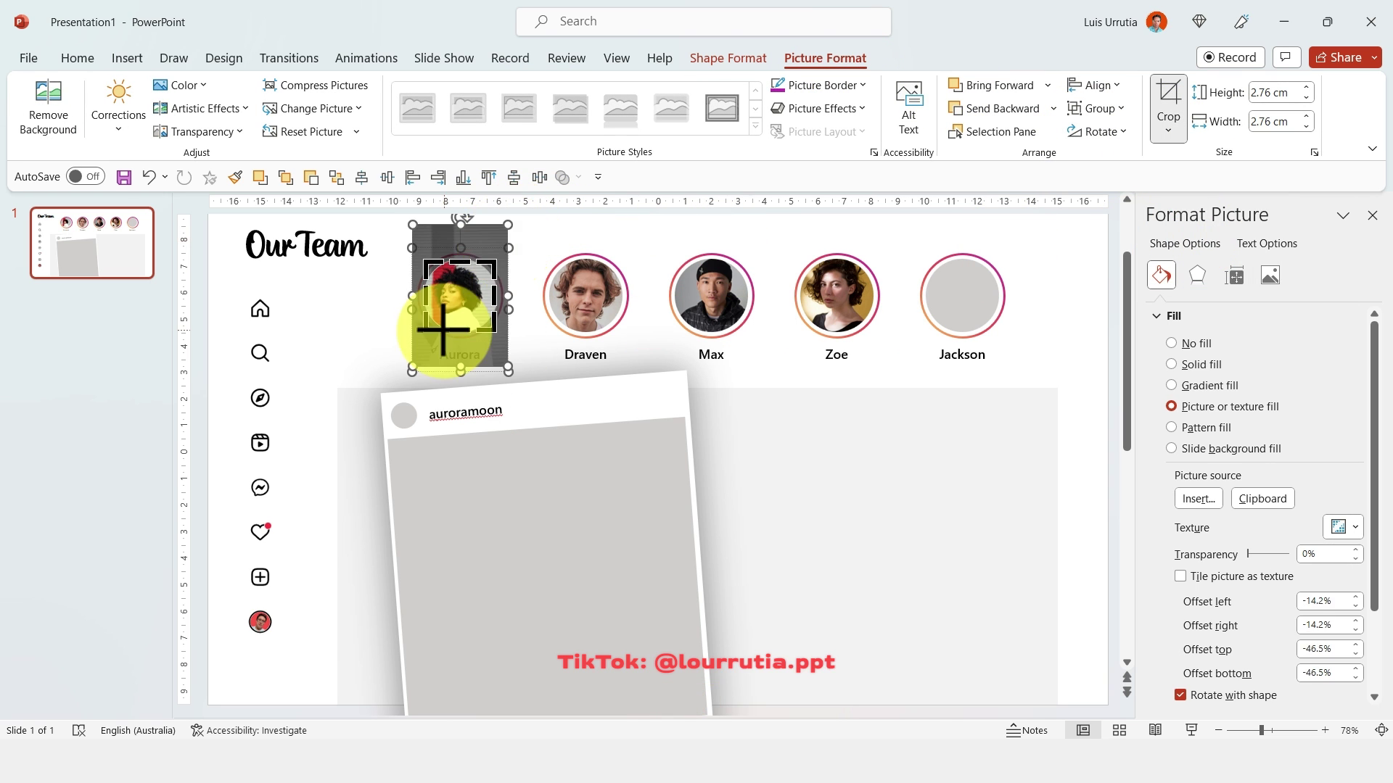
mouse_move(443, 330)
left_mouse_down()
mouse_move(451, 301)
mouse_move(438, 308)
mouse_move(455, 311)
left_mouse_up()
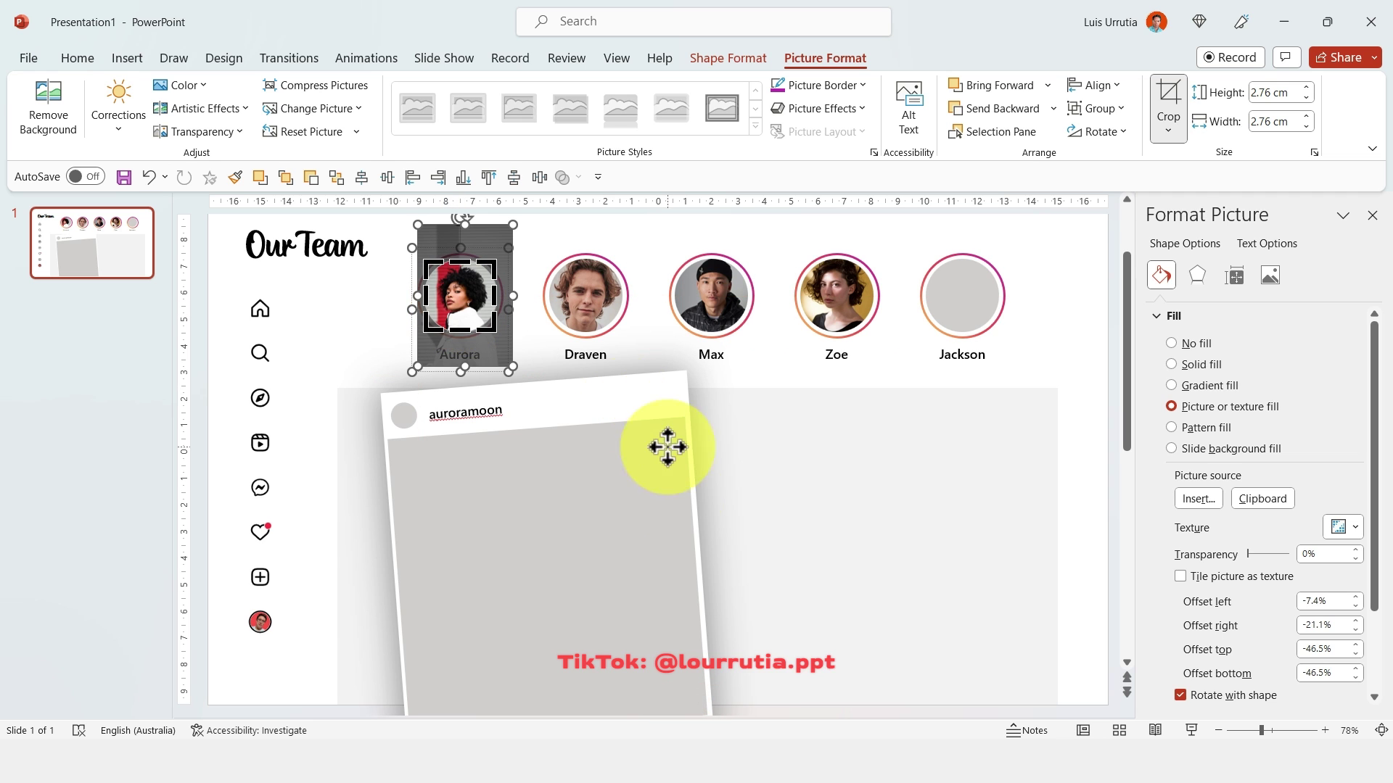
left_click(660, 518)
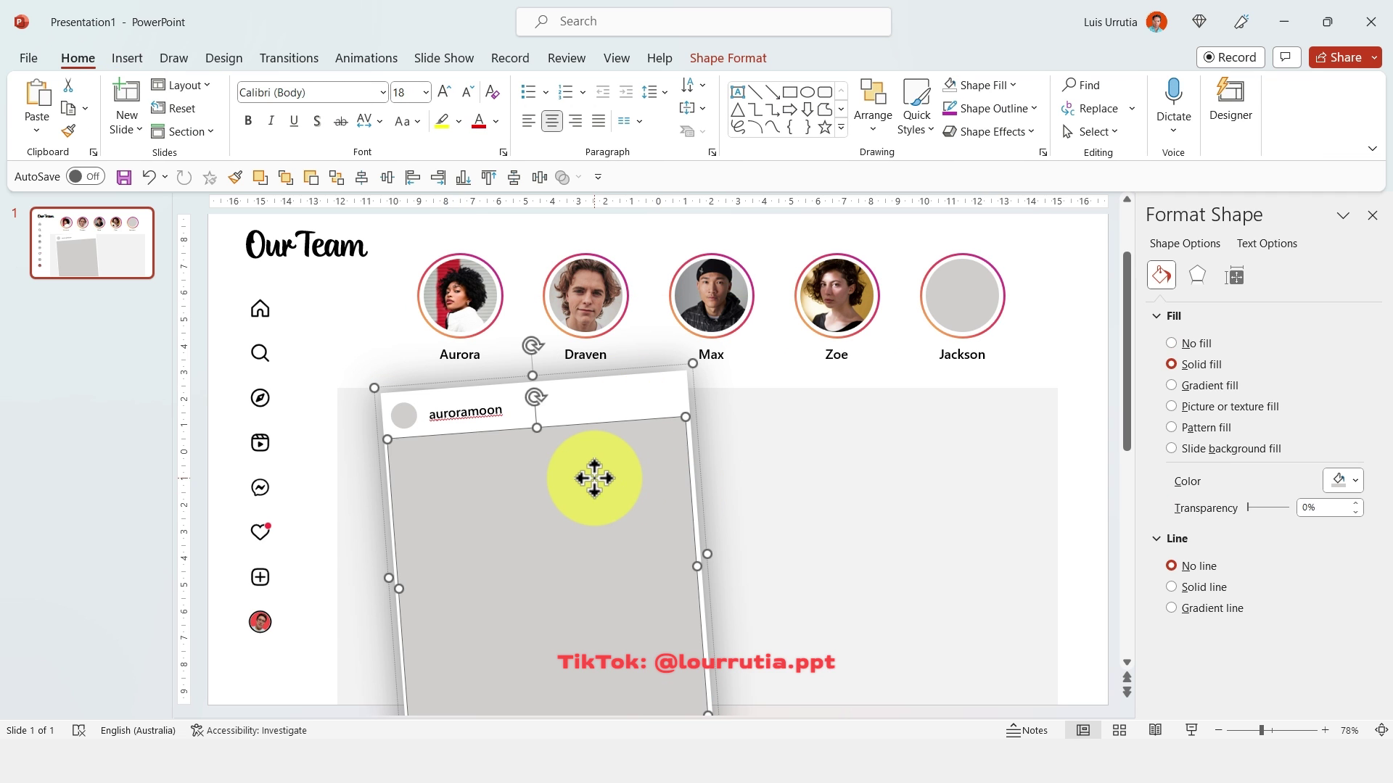
Fill the auroramoon post's photo area with Aurora's portrait and reposition it by cropping
left_click(1212, 403)
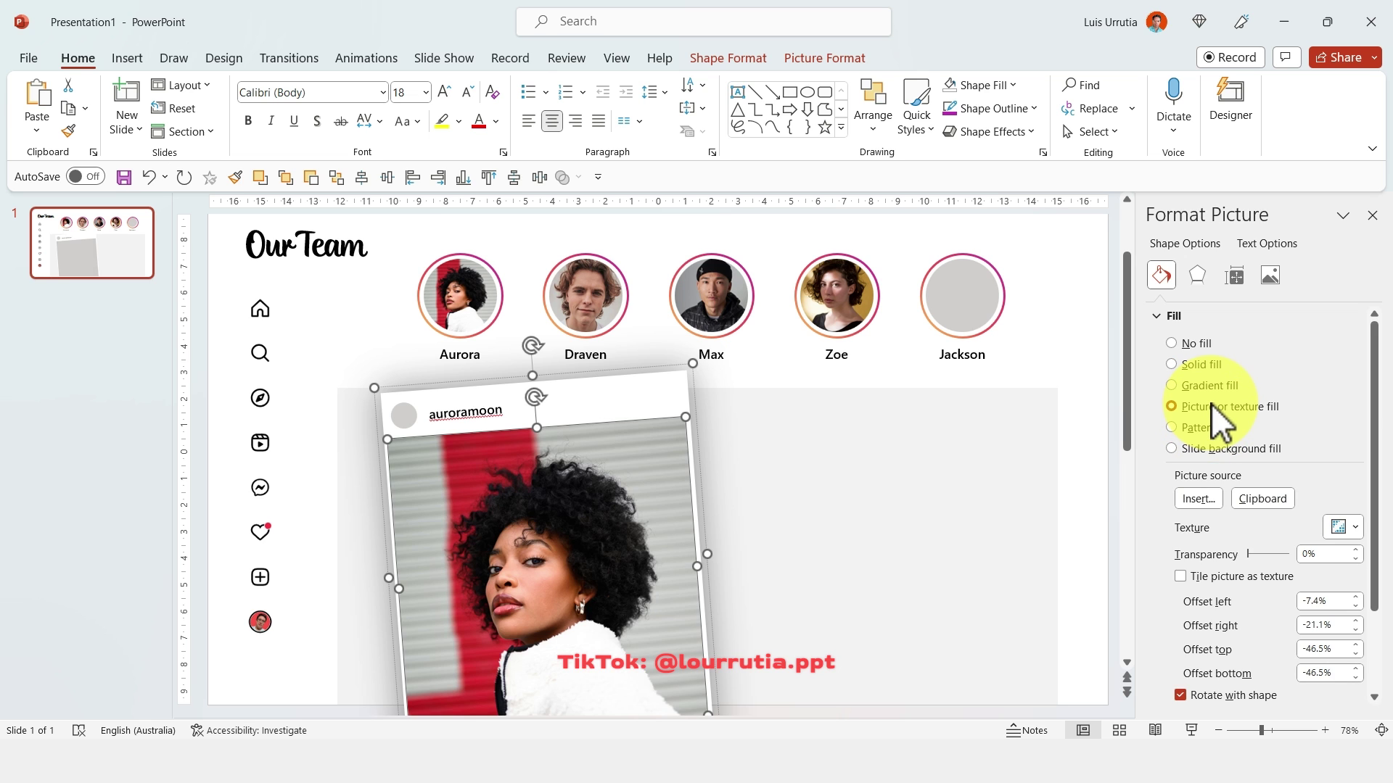
left_click(815, 54)
left_click(1171, 97)
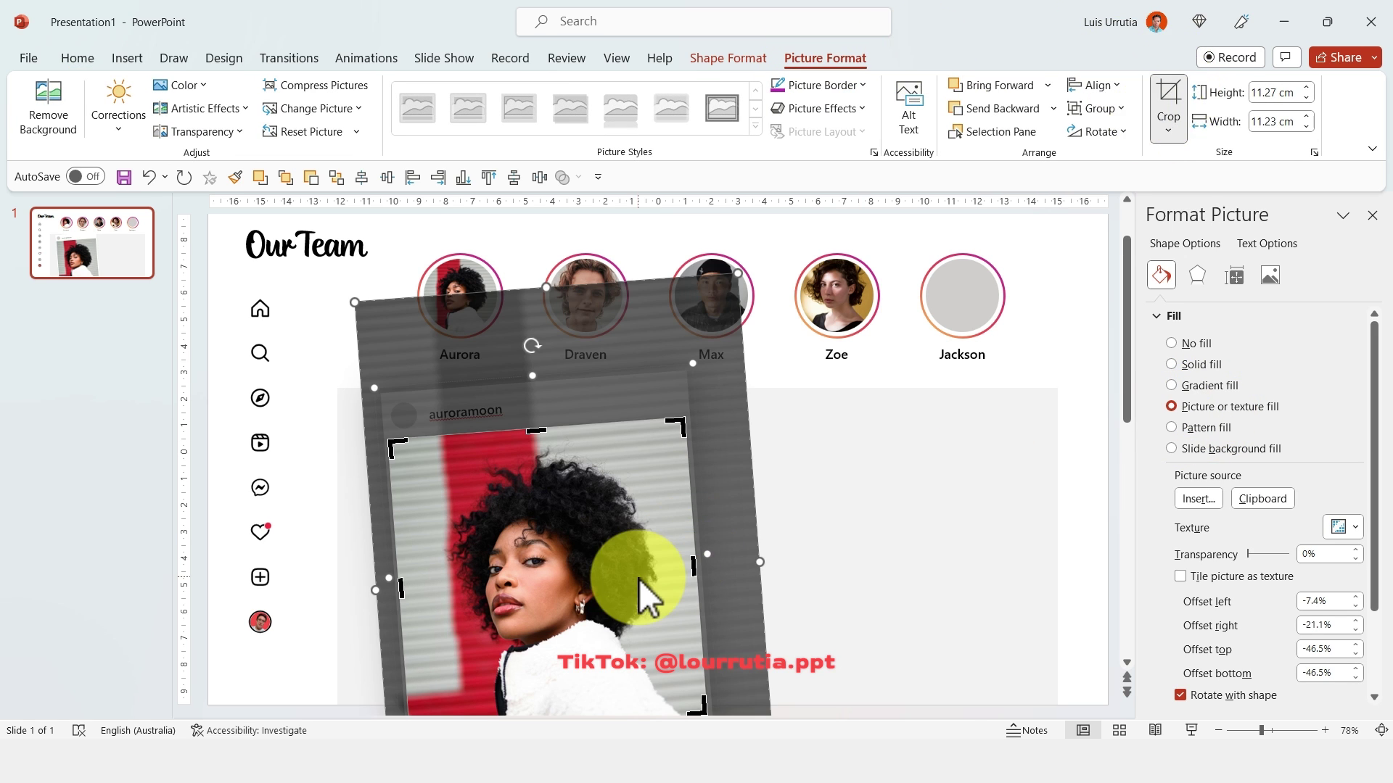
left_click_drag(638, 578, 631, 561)
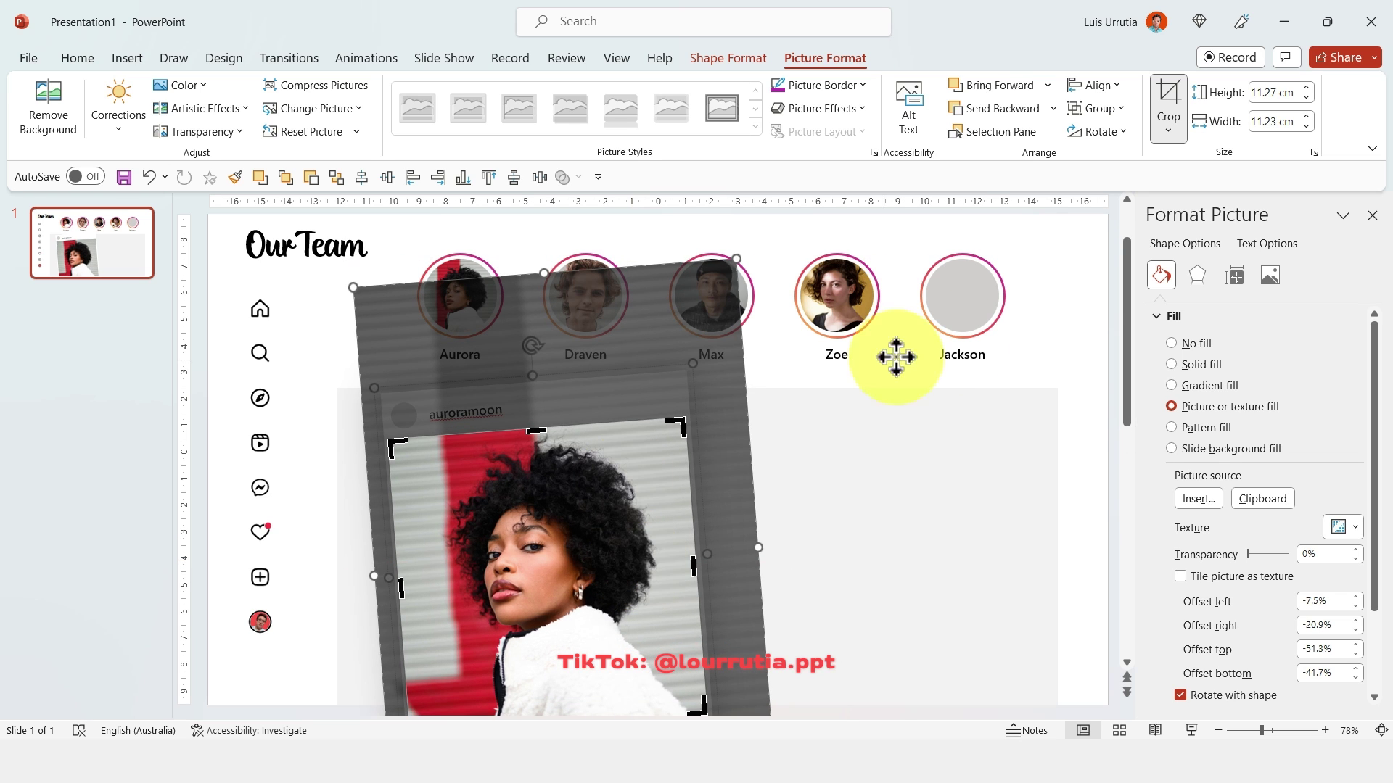
left_click(1097, 281)
Fill the post's small avatar circle with Aurora's photo
left_click(404, 413)
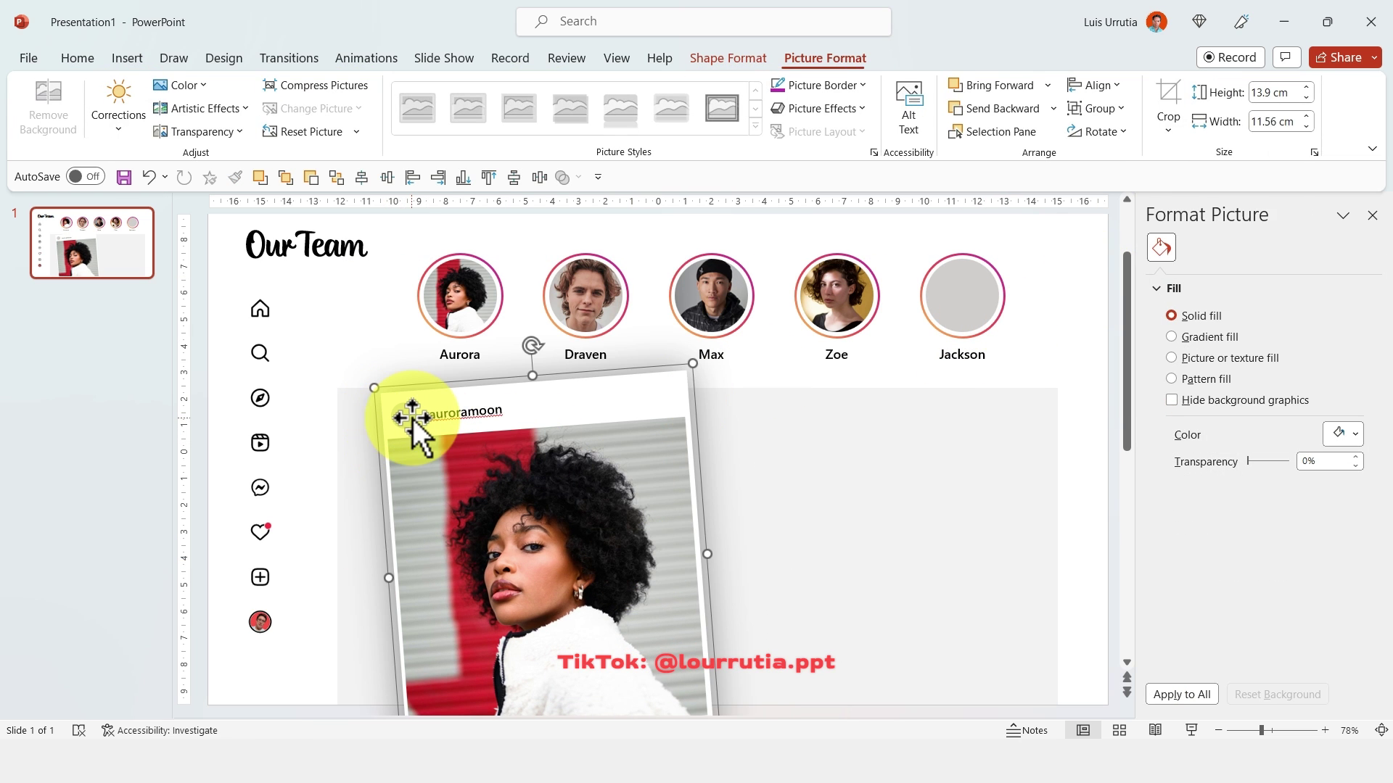
left_click(406, 418)
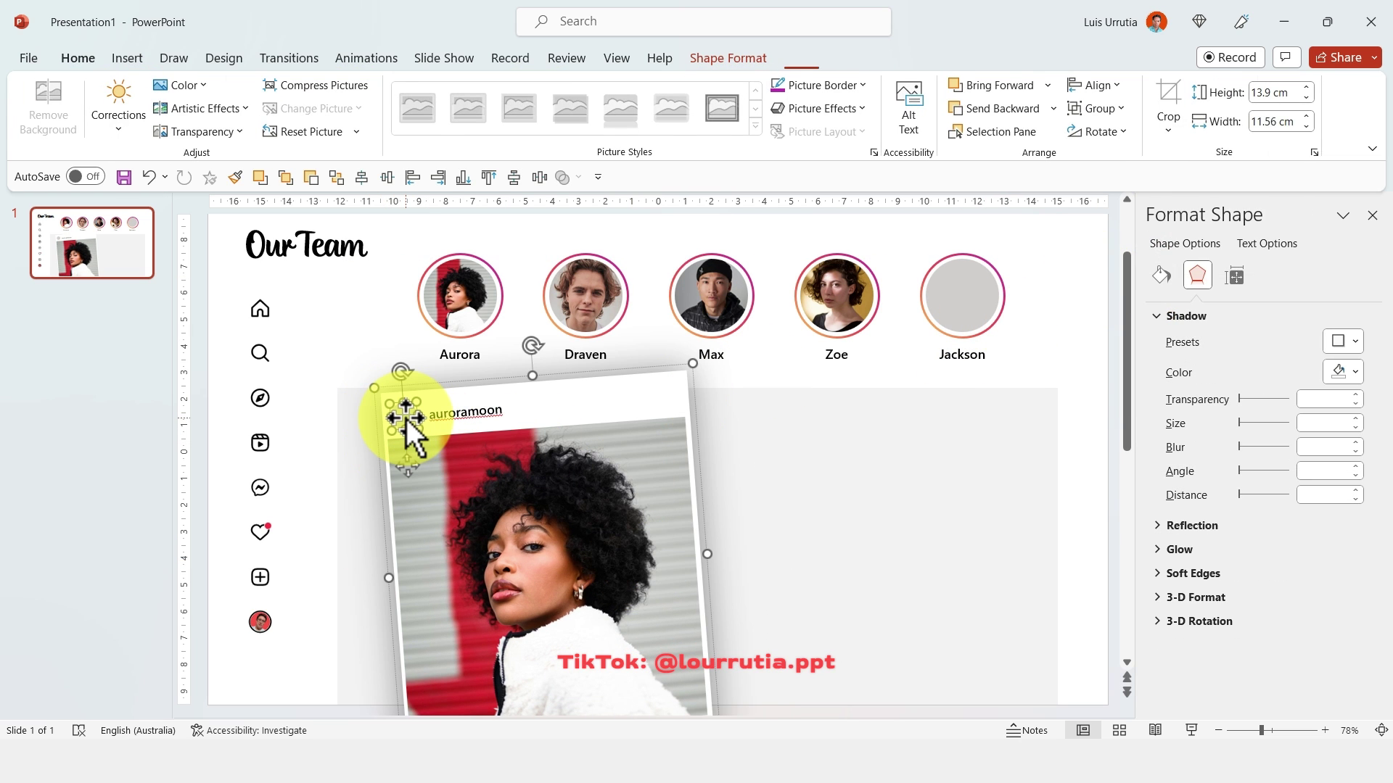
left_click(1160, 276)
left_click(1245, 405)
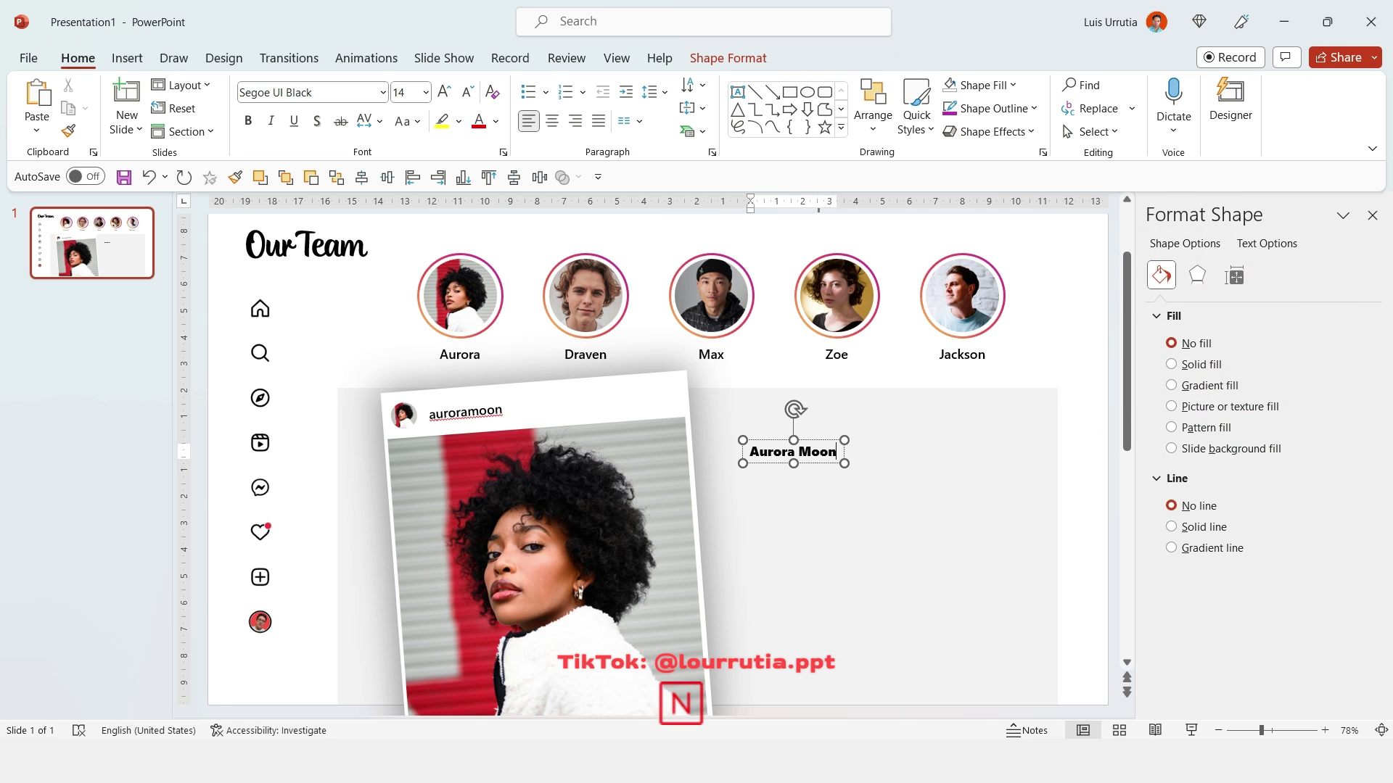
Enlarge the Aurora Moon name heading to 32 pt
key("ctrl+a")
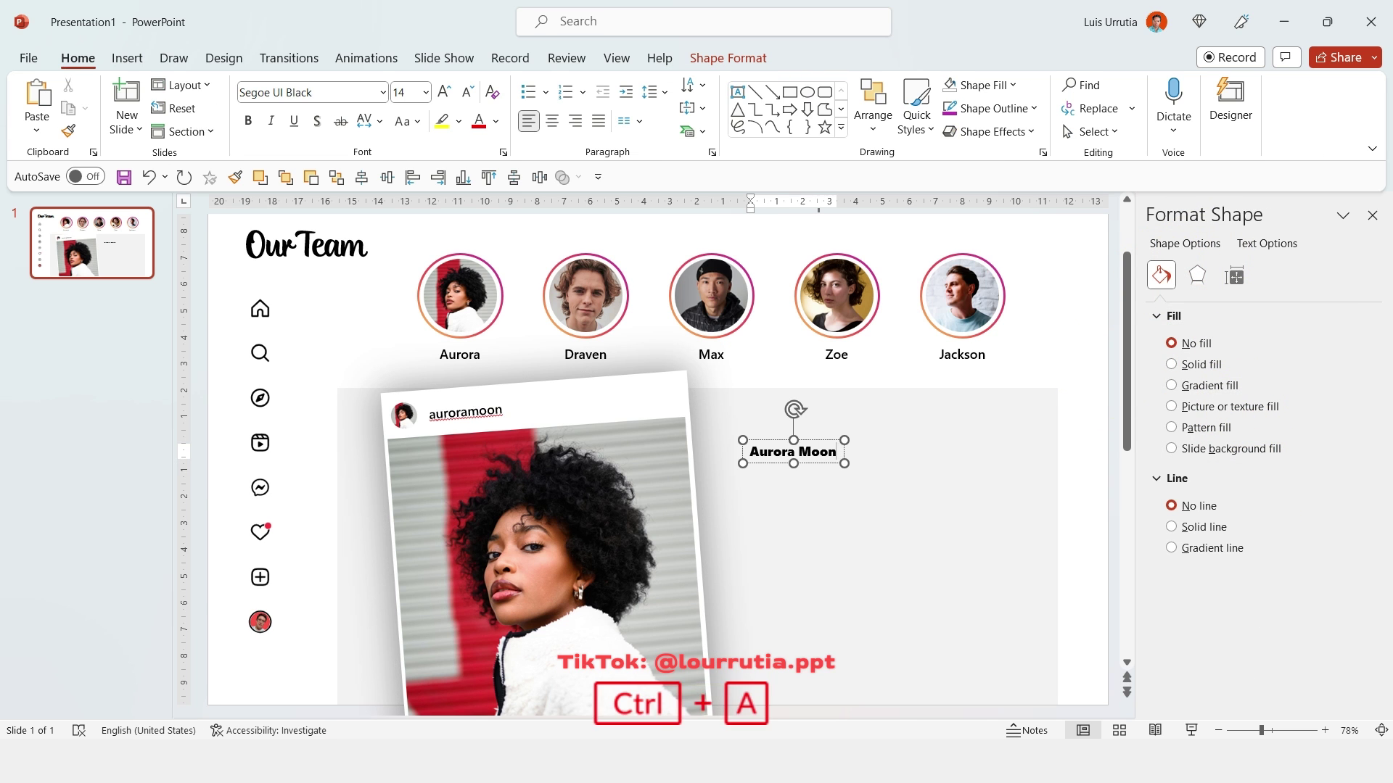
left_click(444, 92)
left_click(444, 92)
left_click(444, 92)
left_click(444, 92)
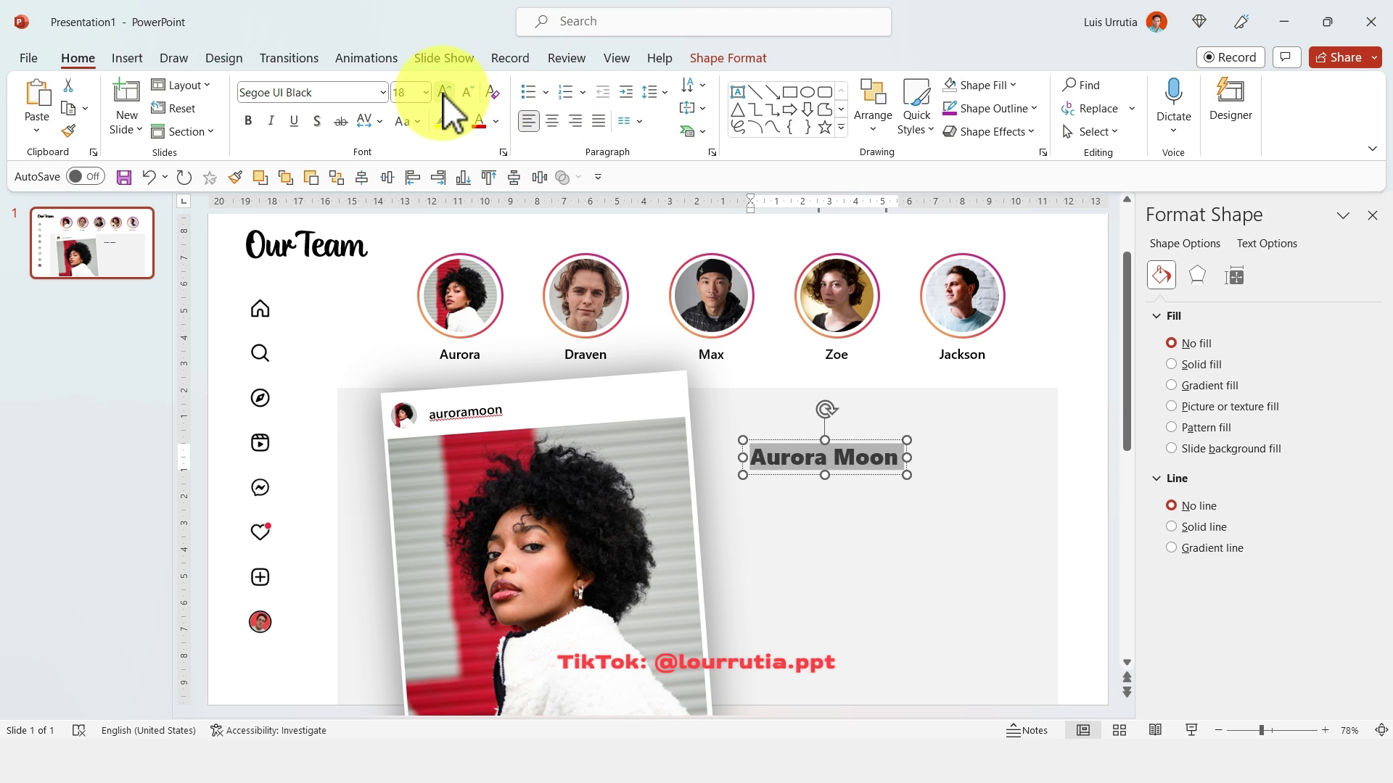
left_click(444, 92)
left_click(444, 93)
left_click(794, 438, "ctrl")
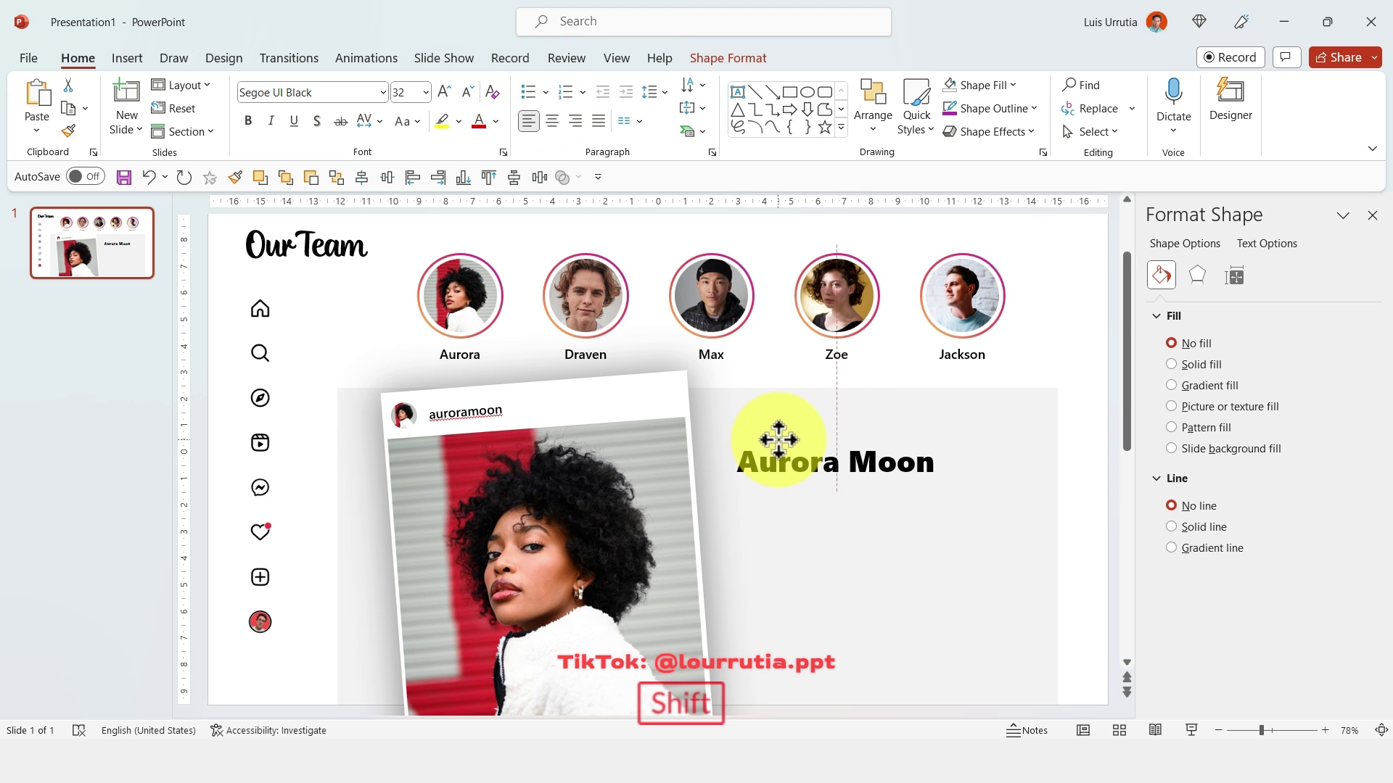
Duplicate the name box below and retype it as '28, Design Specialist'
left_click_drag(781, 441, 785, 498)
left_click(785, 498)
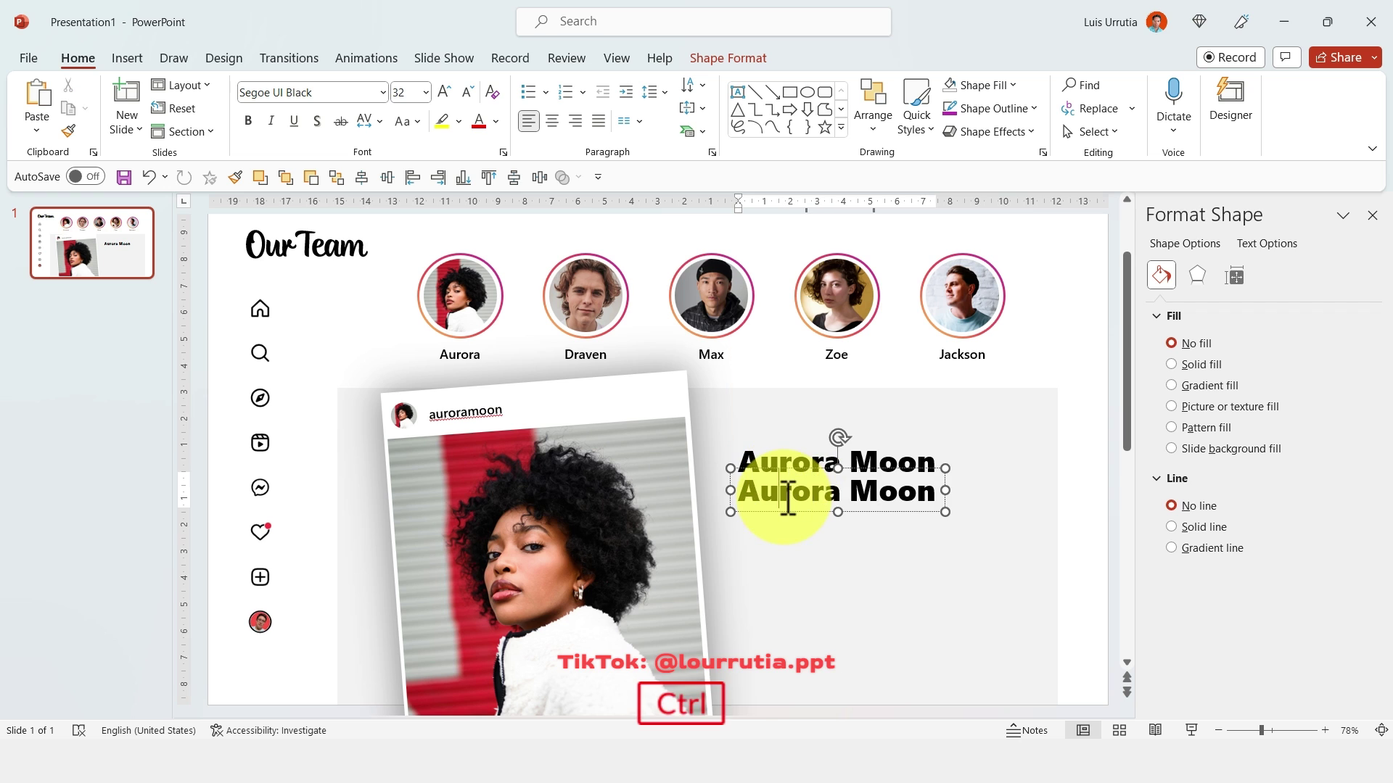
key("ctrl+a")
type("2")
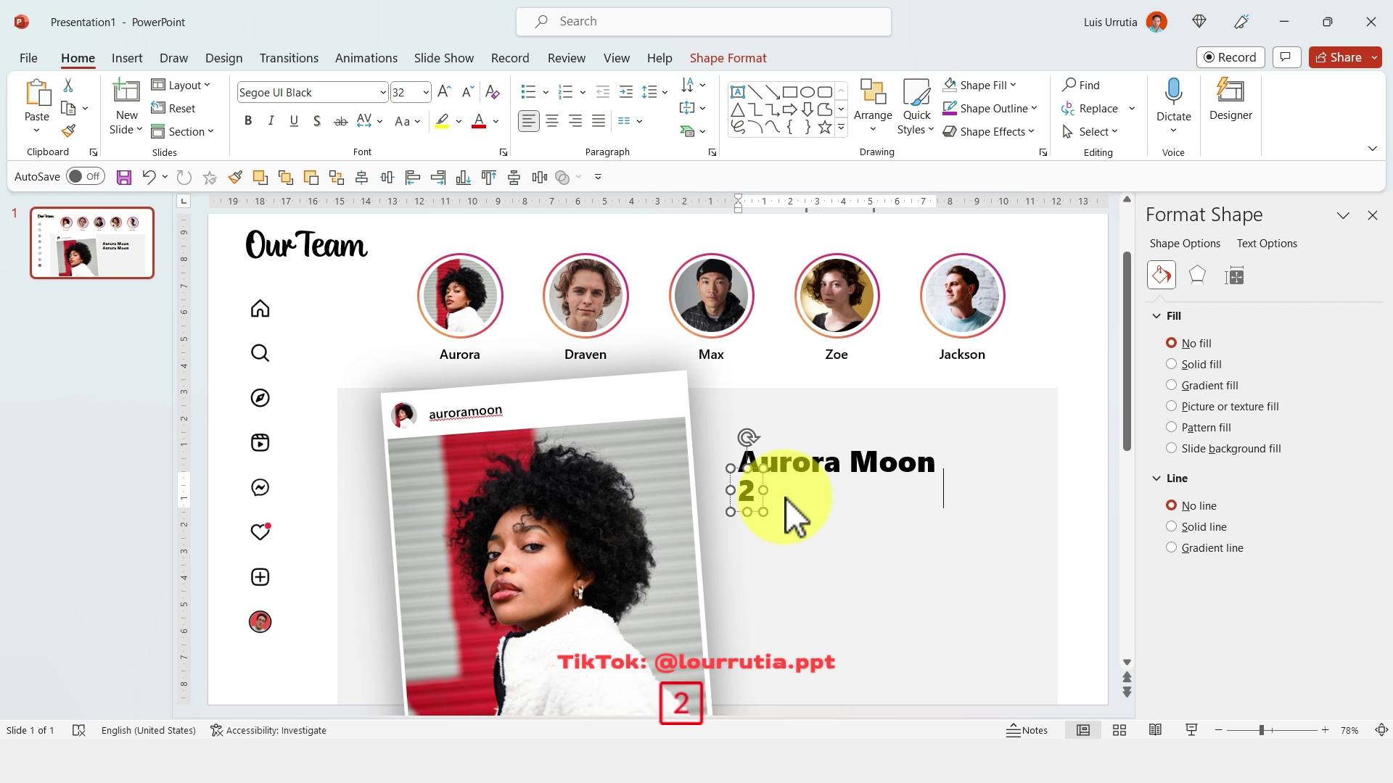
type("8, Design Specialist")
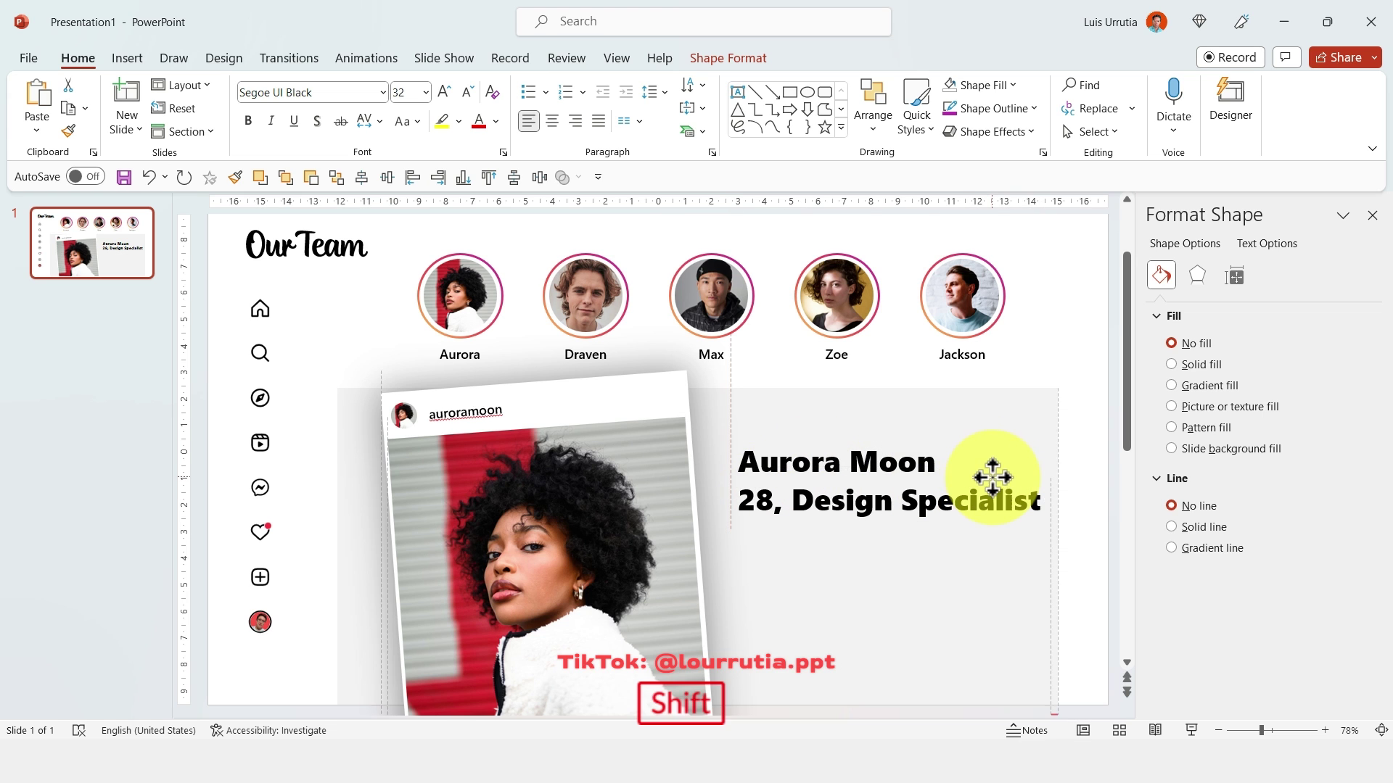
Add a 14 pt lorem-ipsum bio box, narrowed so it rewraps and moved up slightly
left_click(880, 460, "shift")
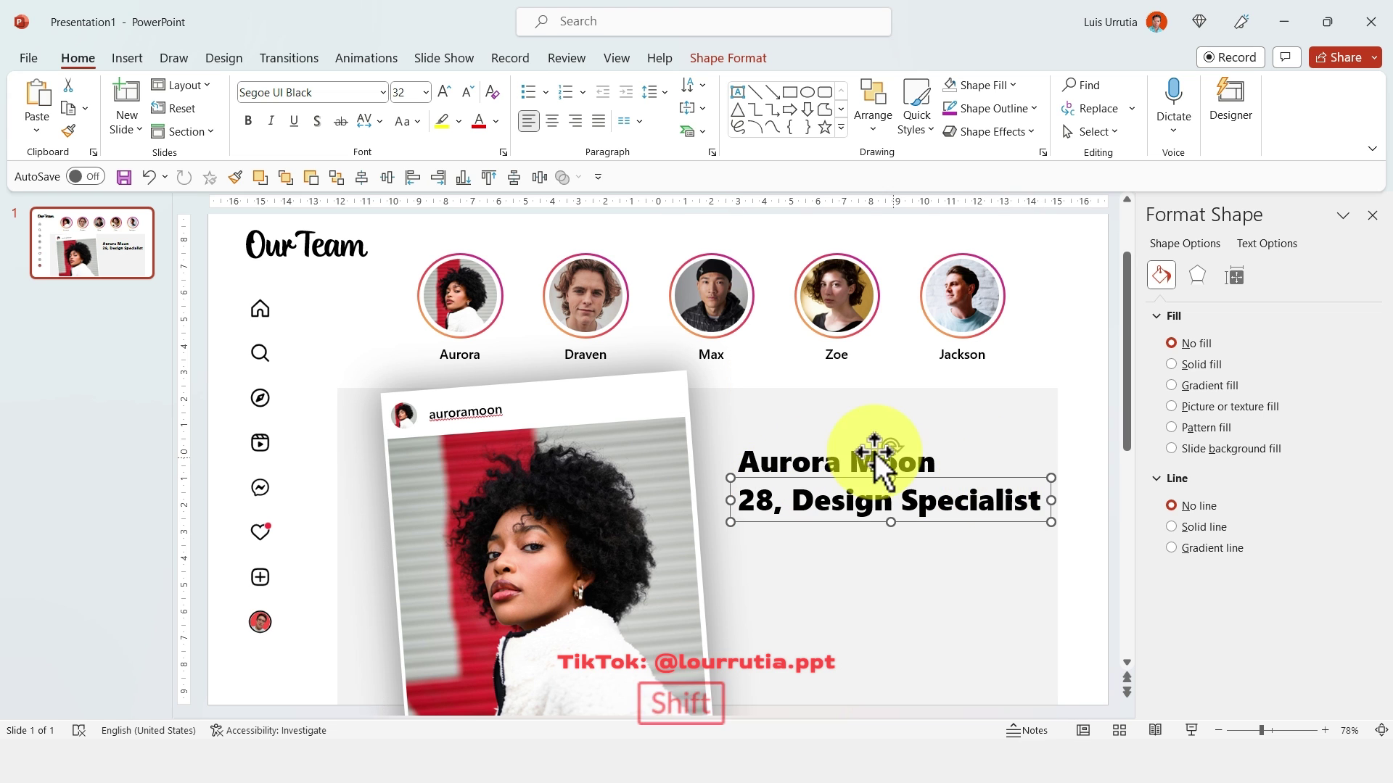
key("Return")
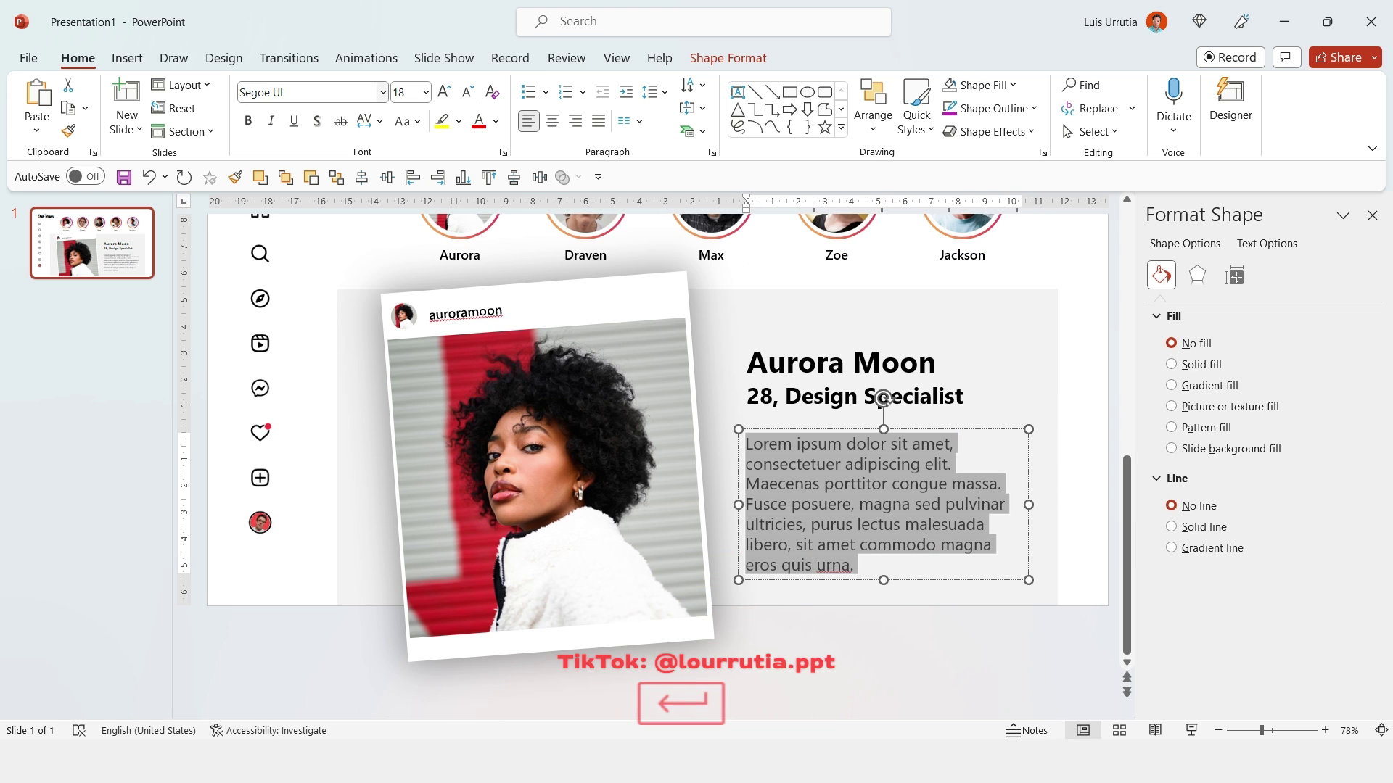
left_click(467, 92)
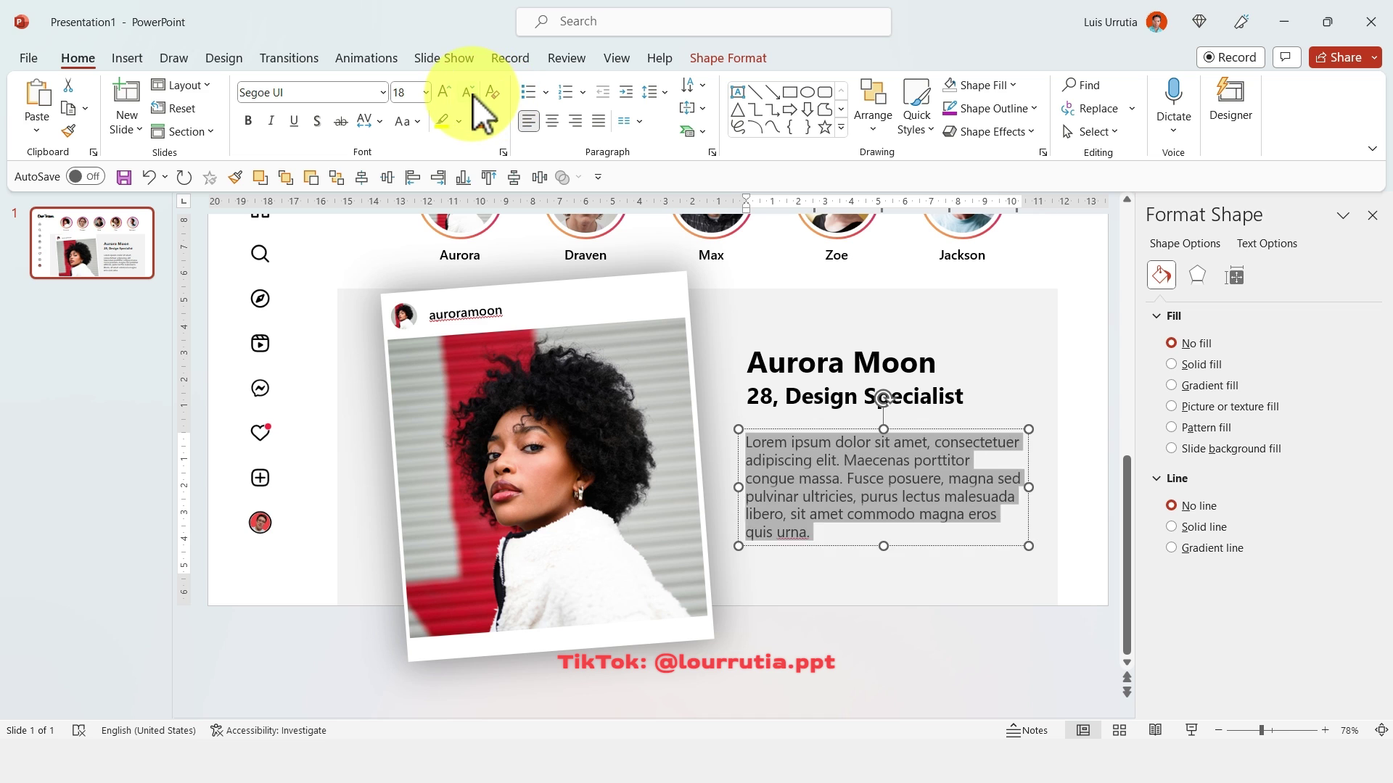
left_click(468, 93)
left_click_drag(1028, 472, 1016, 468)
left_click_drag(901, 432, 901, 423)
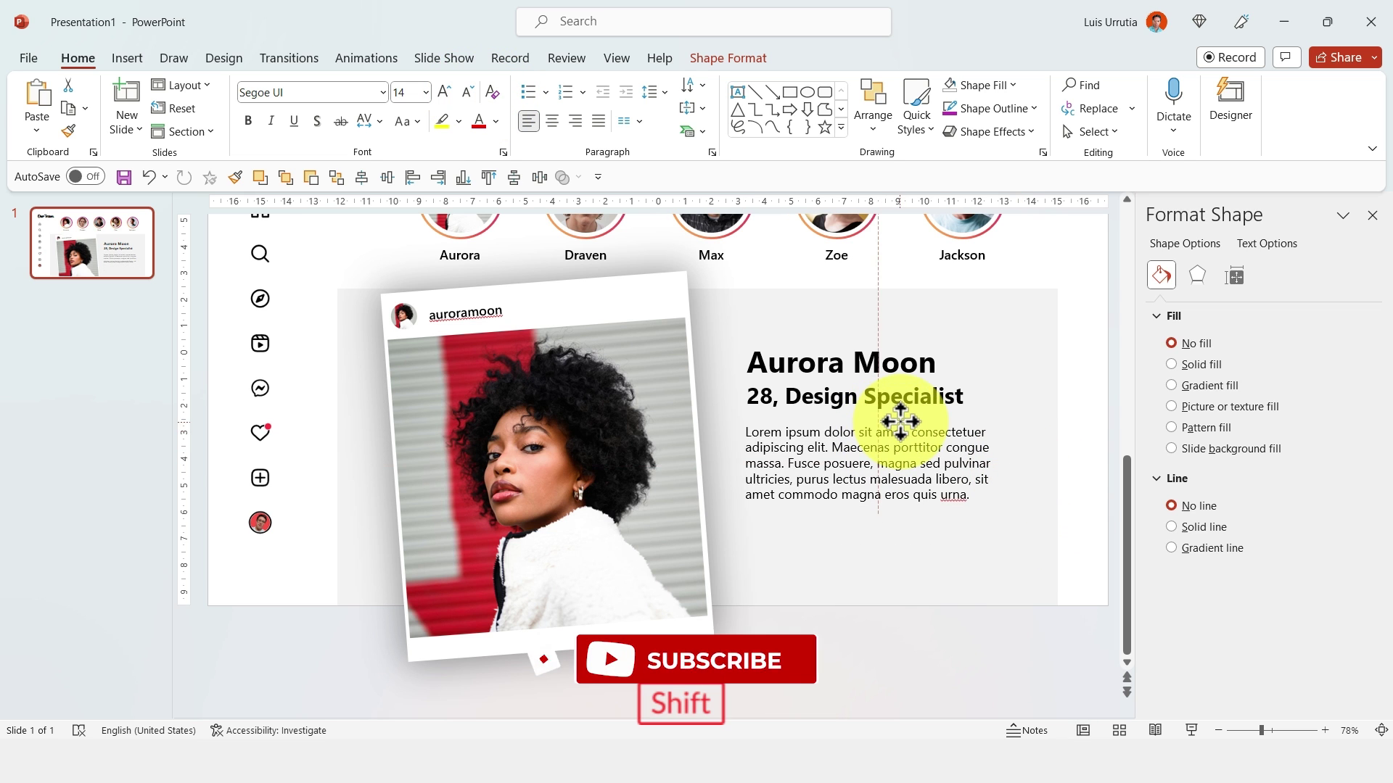
Left-align the name, role and bio text boxes
left_click(899, 396, "shift")
left_click(899, 364, "shift")
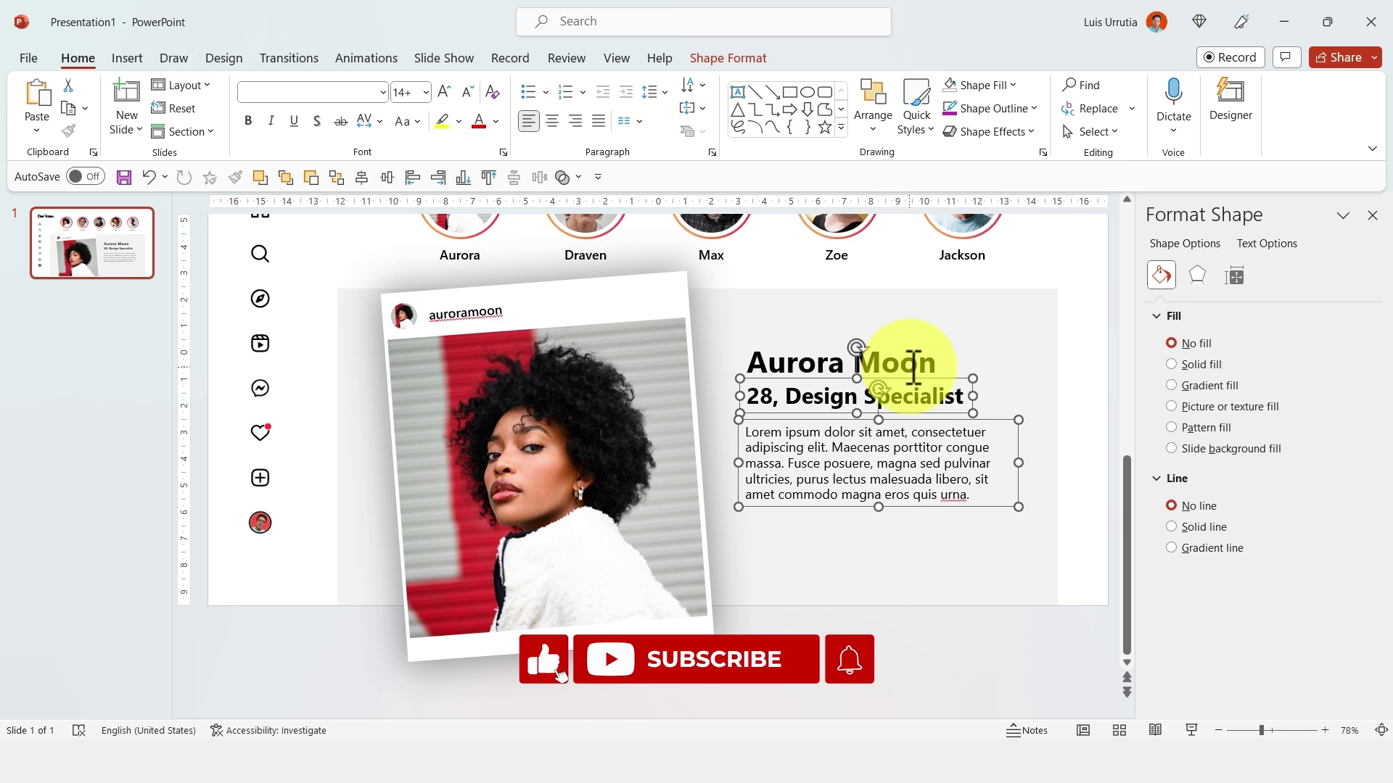
left_click(731, 57)
left_click(1028, 85)
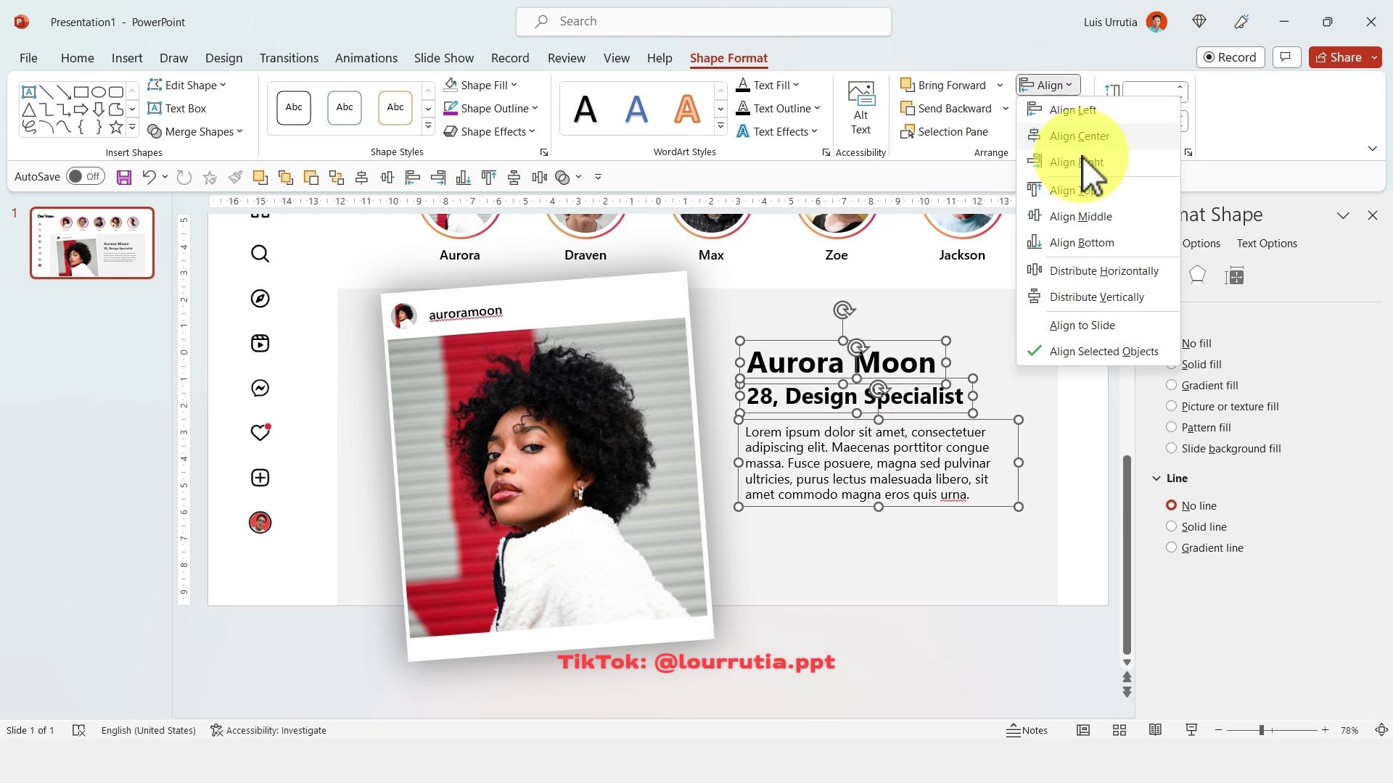
left_click(1057, 111)
Duplicate slide 1 as slide 2 and change its username to 'dravenswift'
left_click(69, 238)
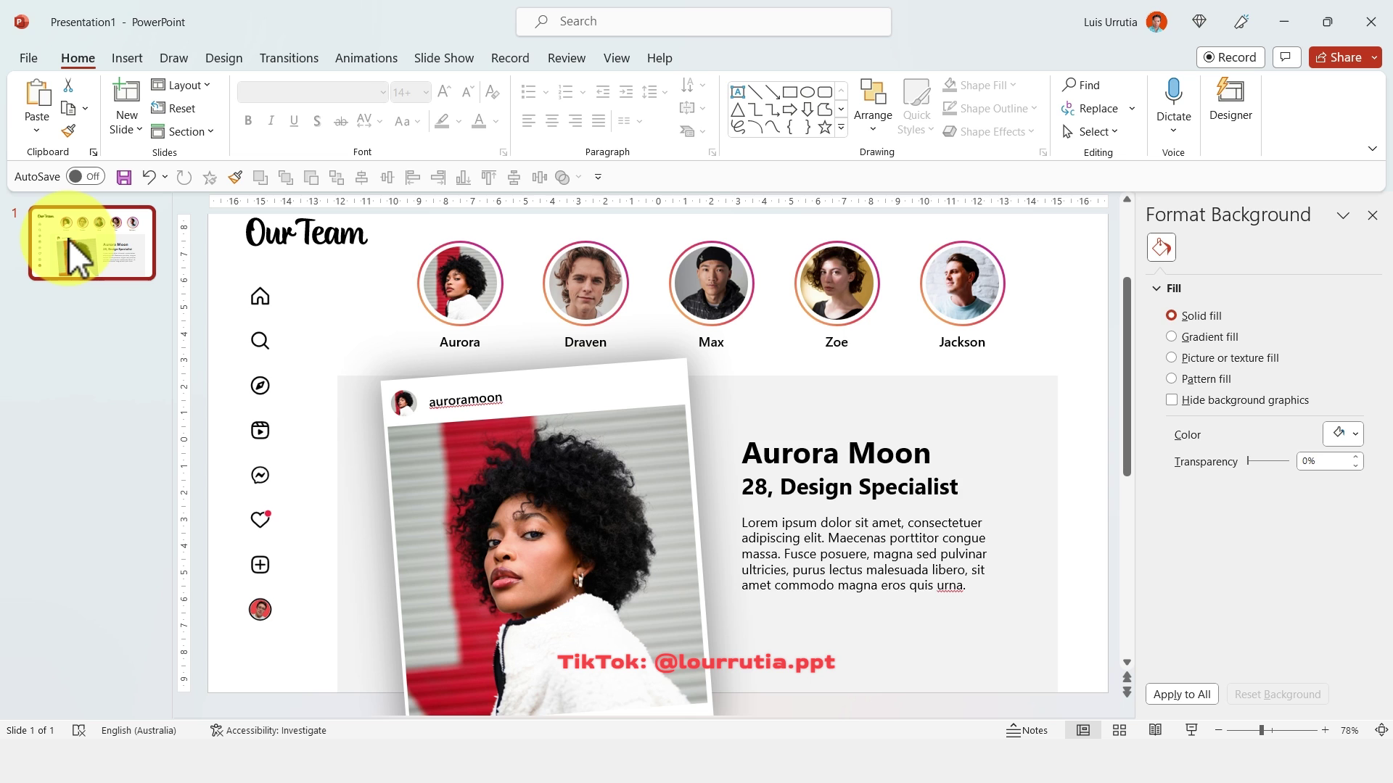
key("ctrl+d")
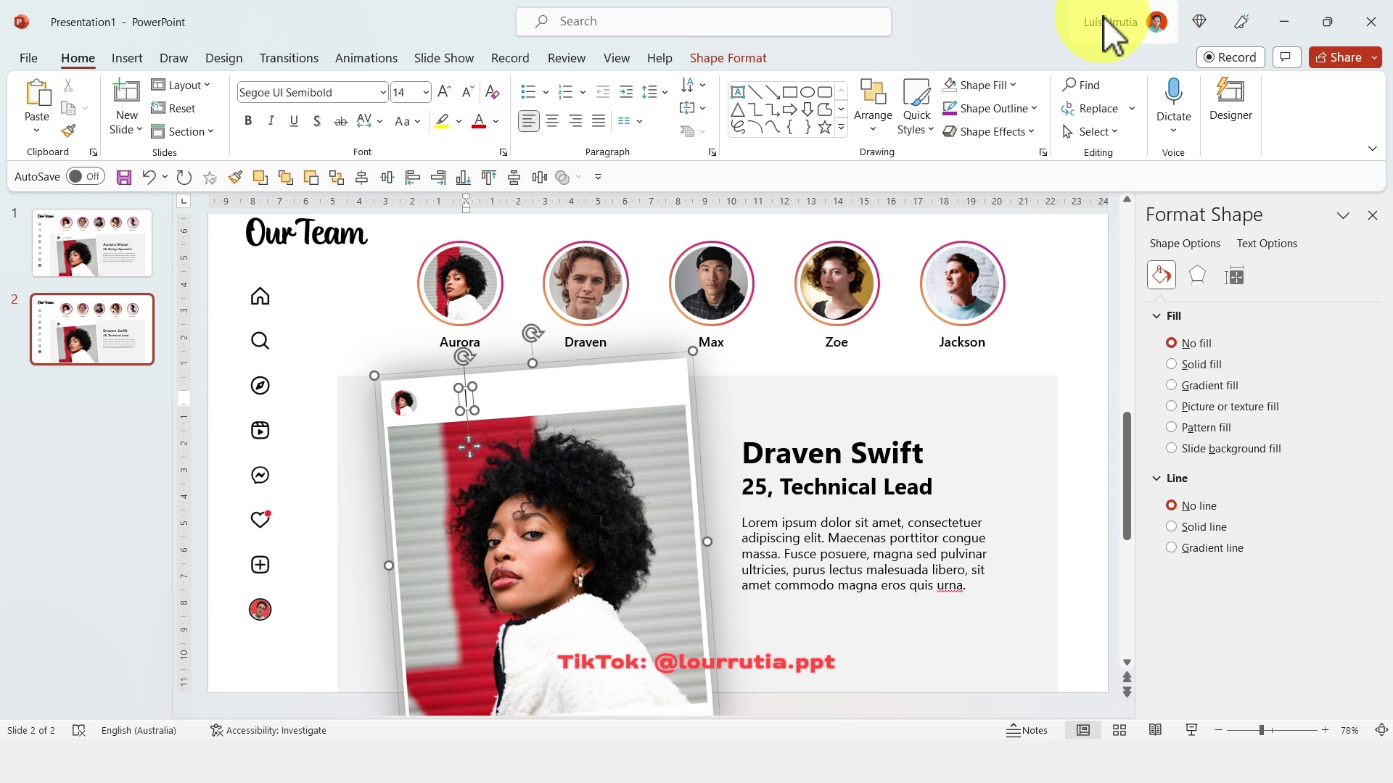
key("Caps_Lock")
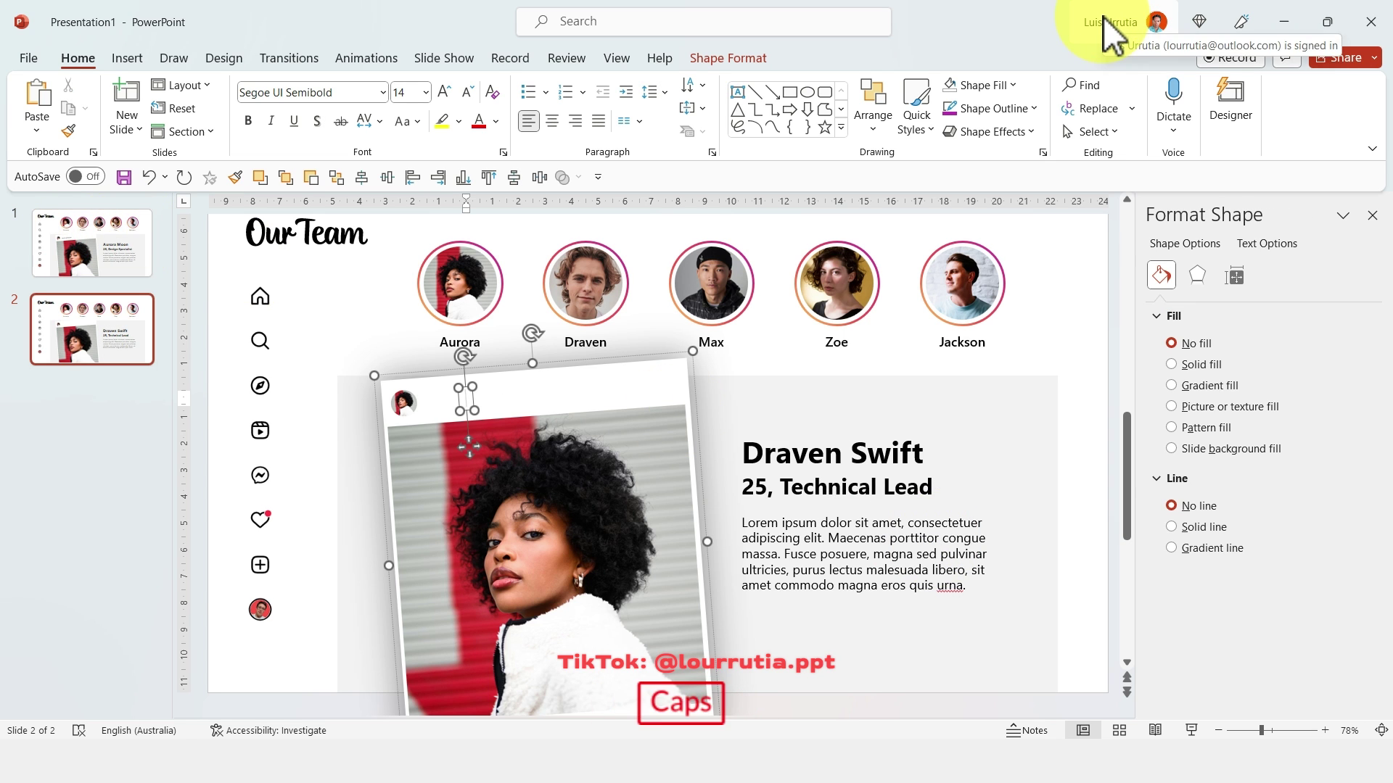
type("draven")
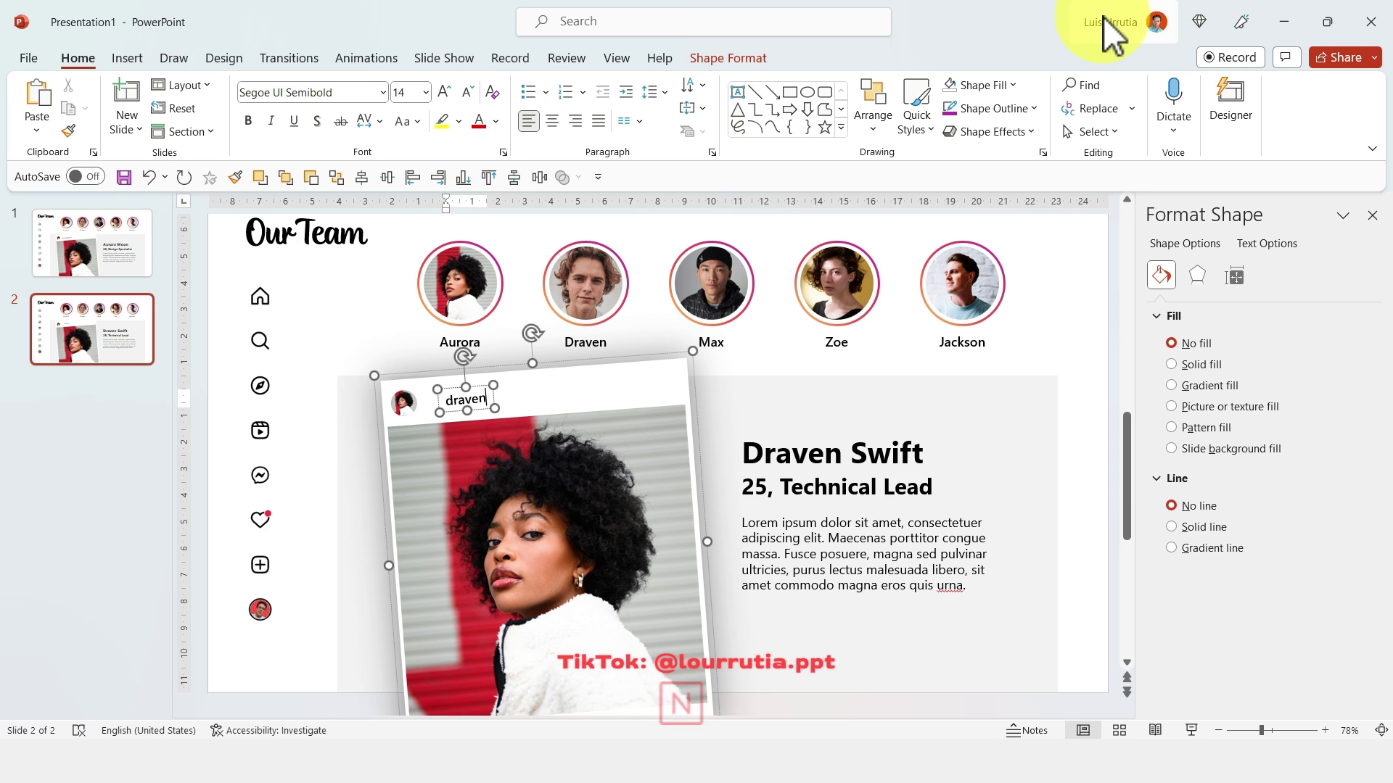
type("swift")
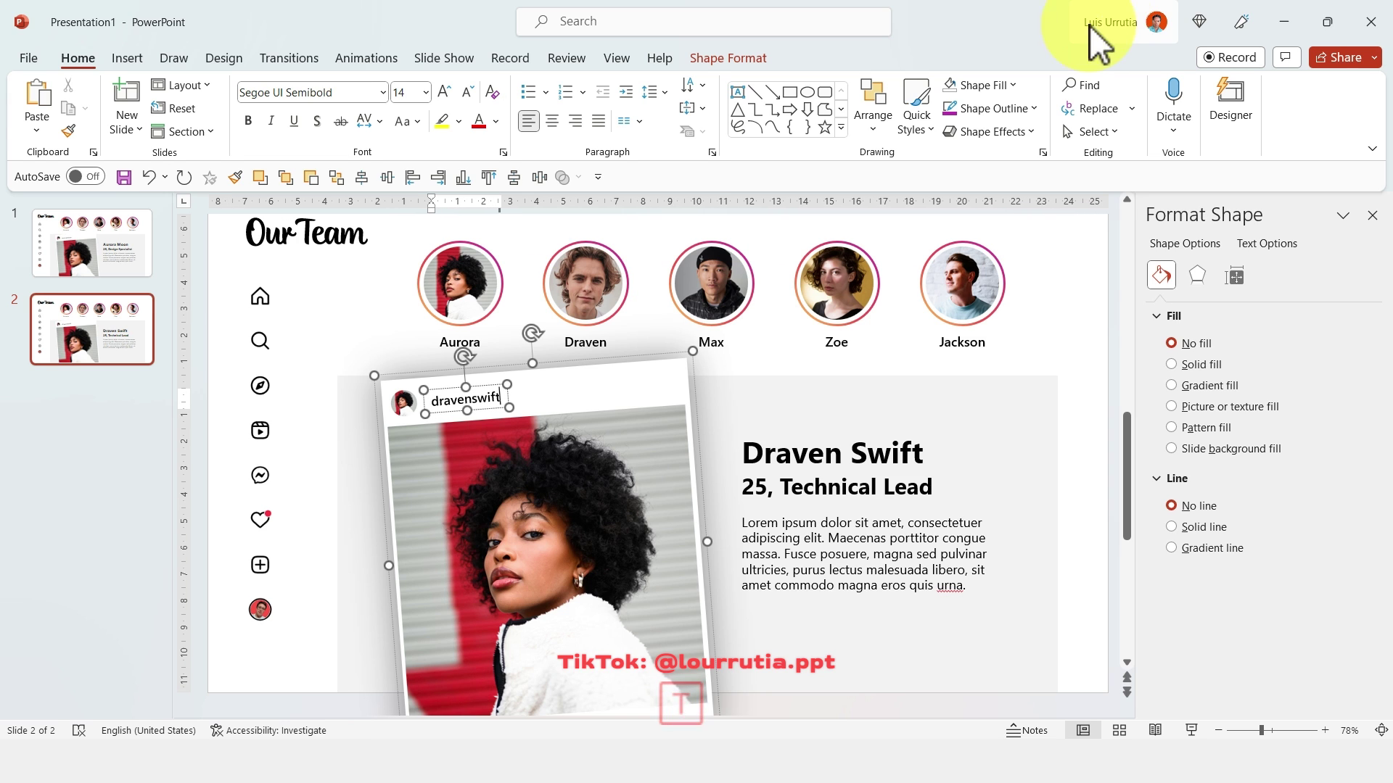
left_click(90, 238)
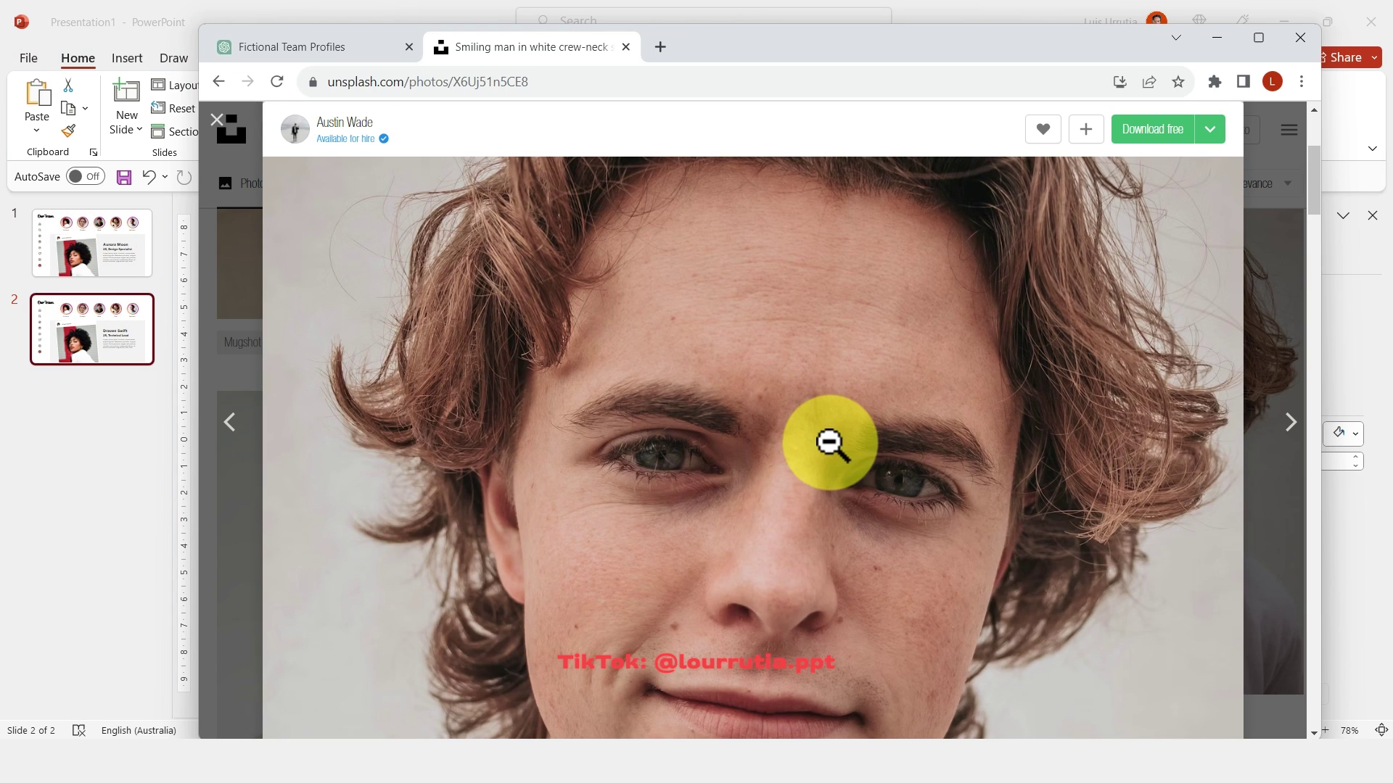
Copy Draven's portrait from Unsplash and fill slide 2's photo card with it
right_click(829, 444)
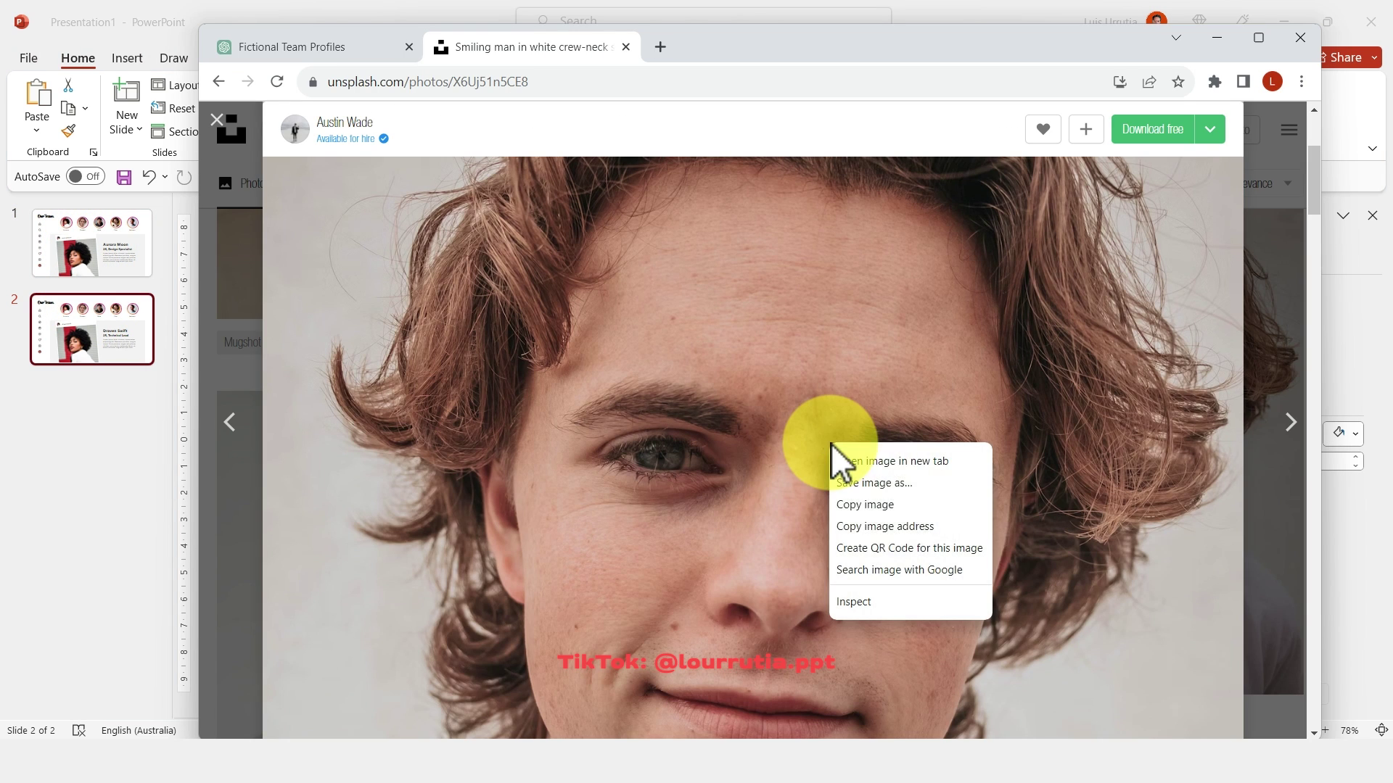
left_click(897, 504)
left_click(102, 337)
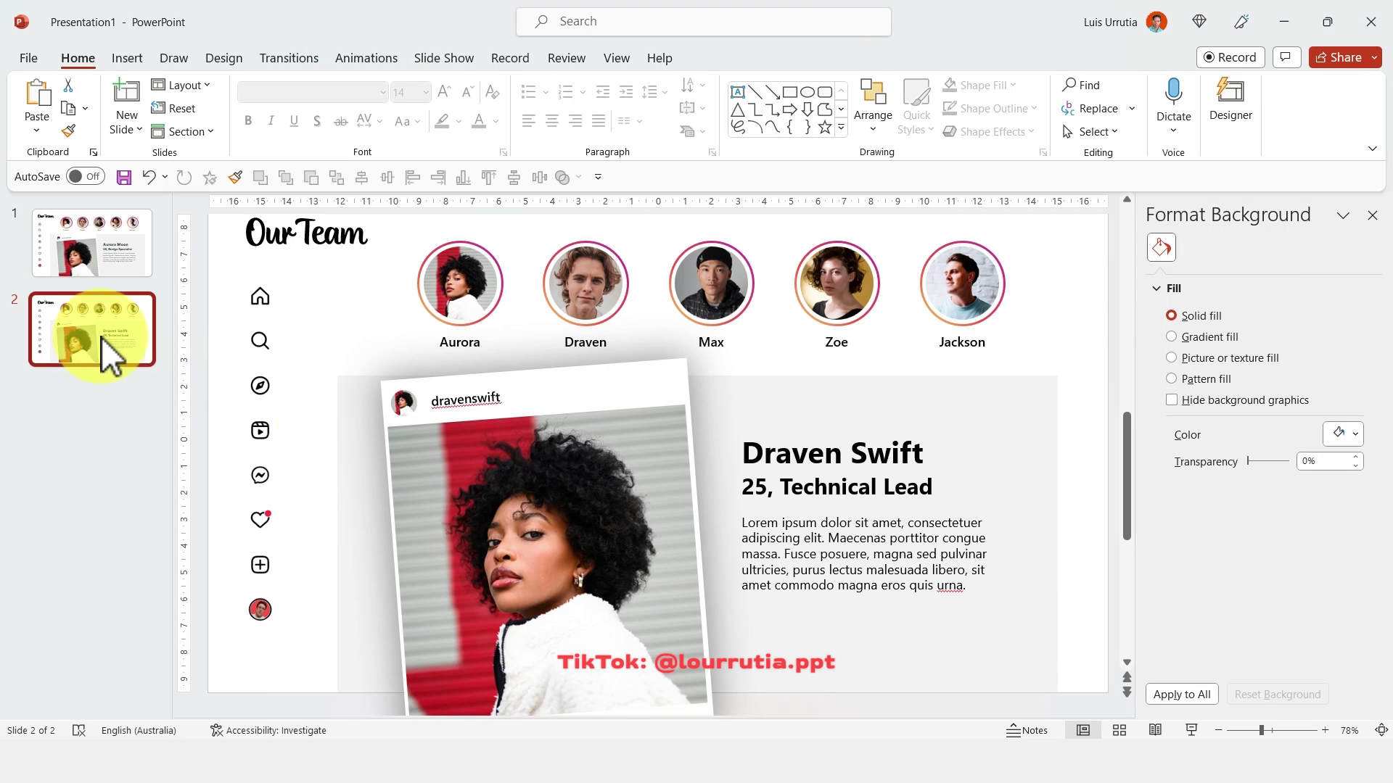
left_click(449, 498)
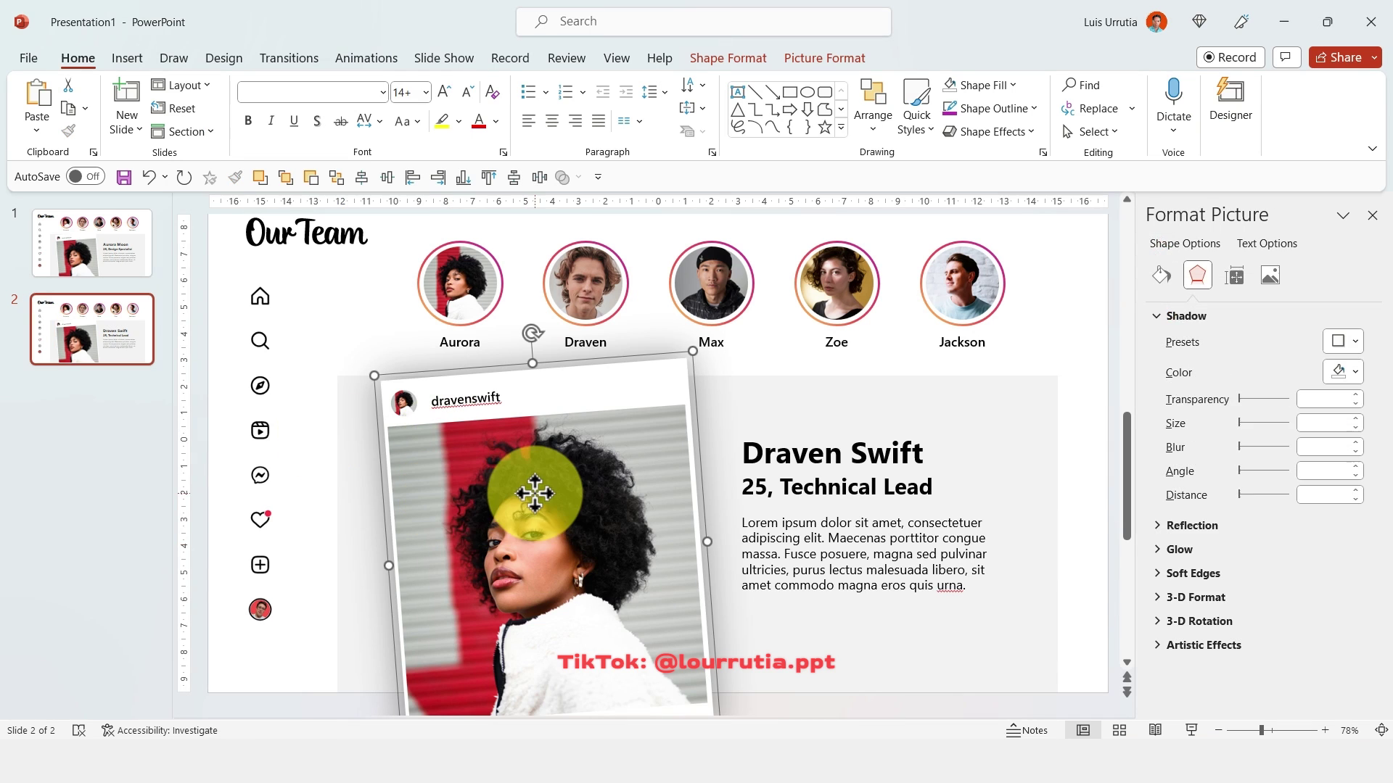
left_click(1160, 276)
left_click(1261, 499)
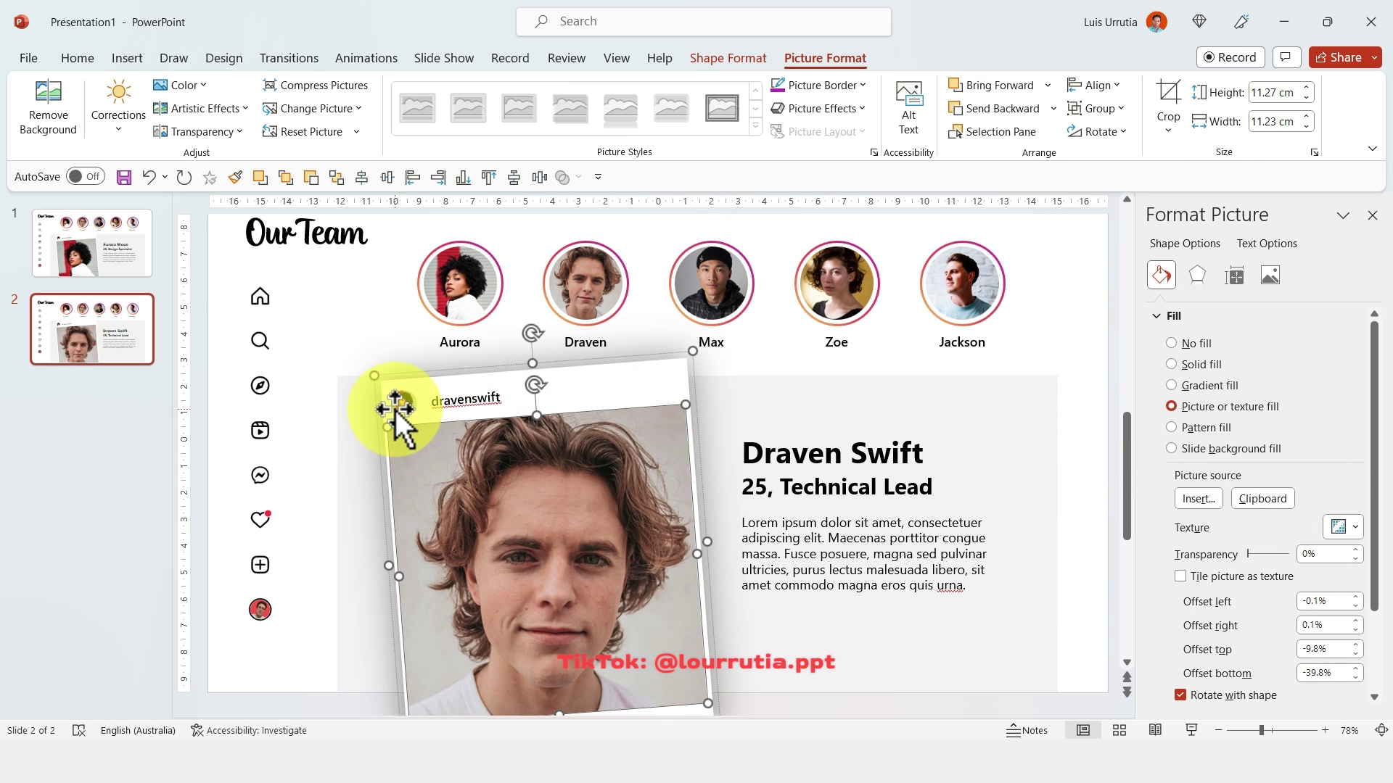
Fill the card's small avatar circle with the same portrait, cropped to Fill
left_click(395, 411)
left_click(1259, 500)
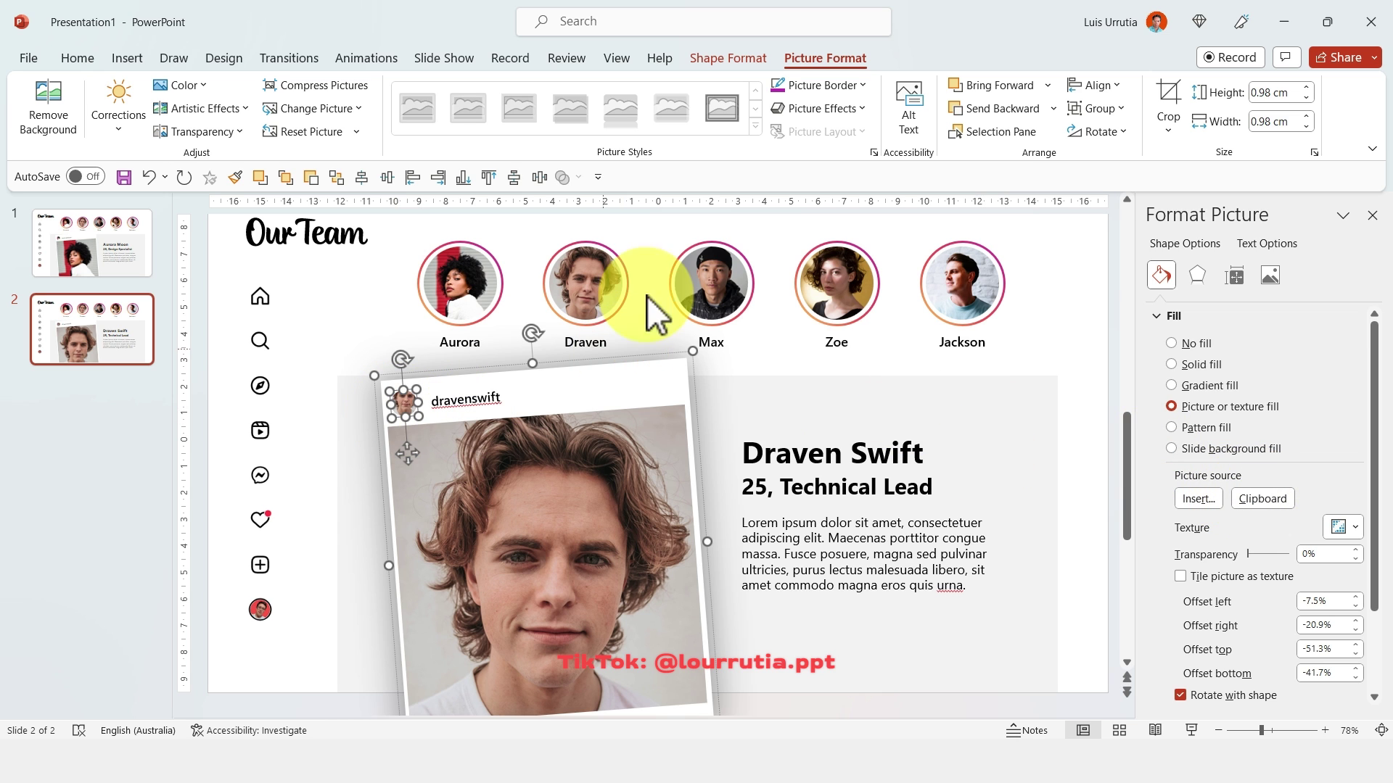
left_click(1169, 130)
left_click(1179, 239)
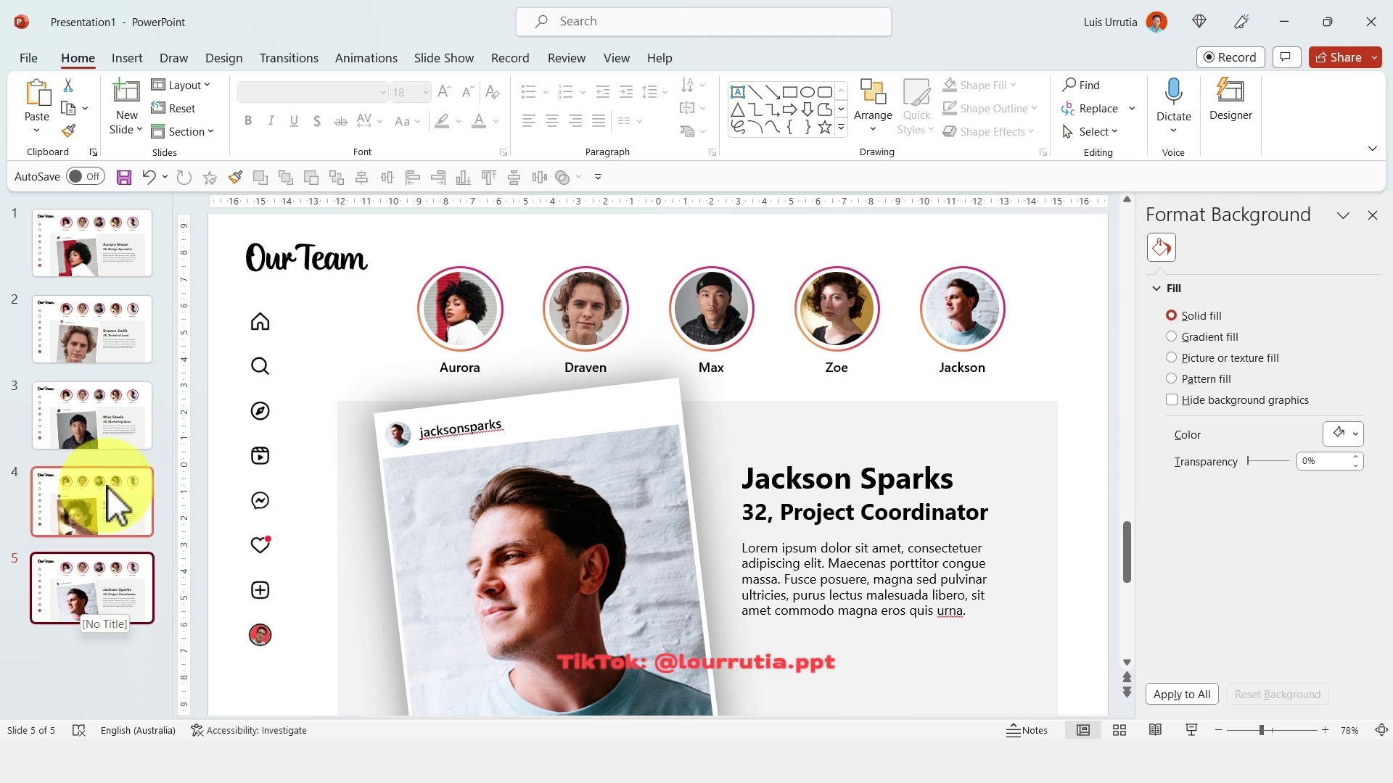
left_click(145, 267)
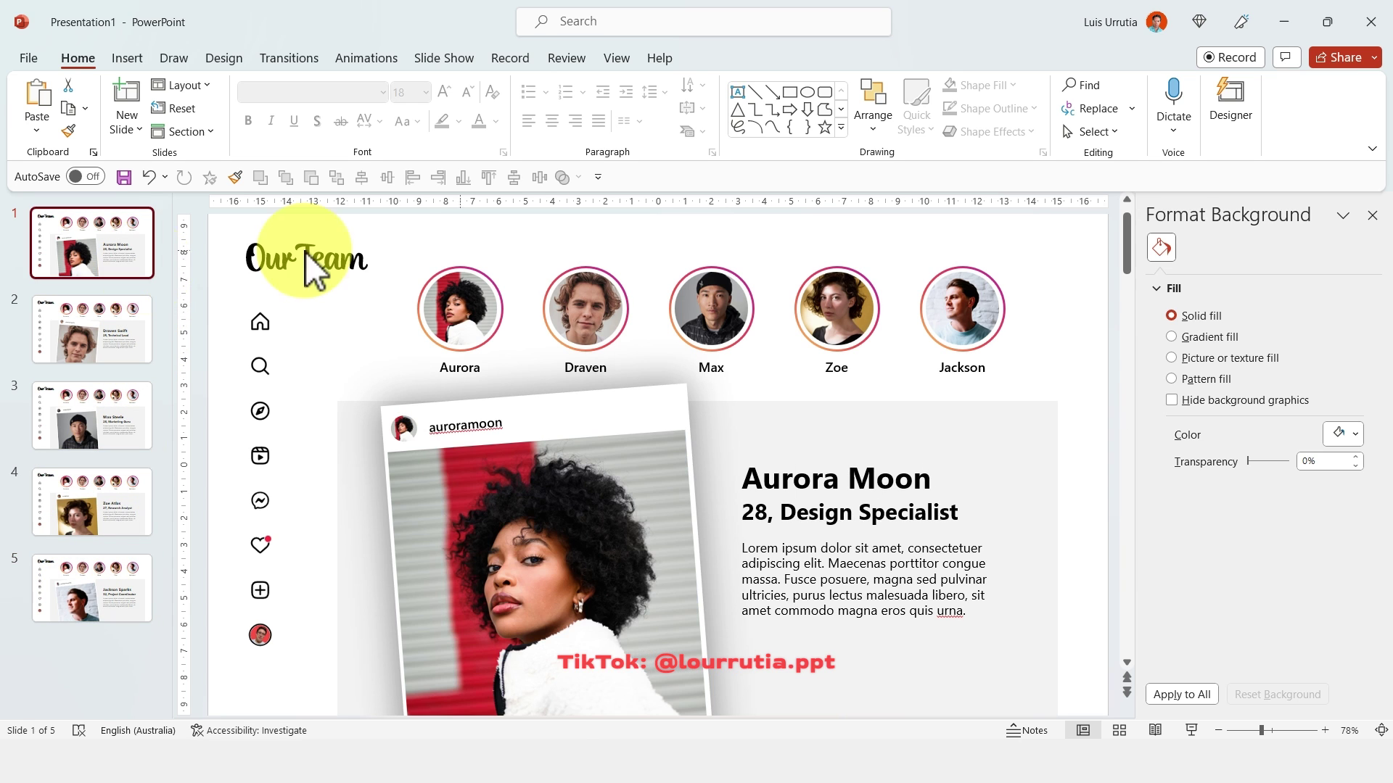
left_click(494, 301)
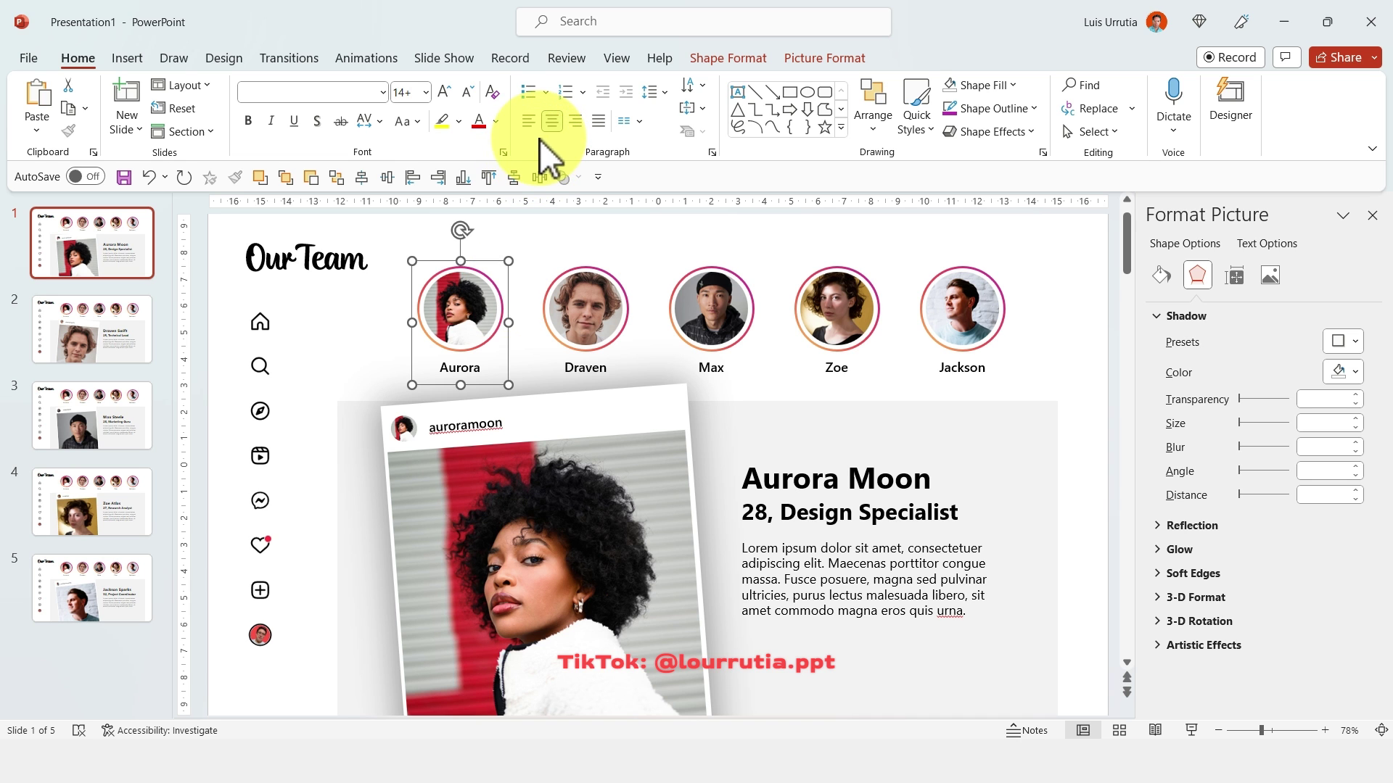
left_click(127, 61)
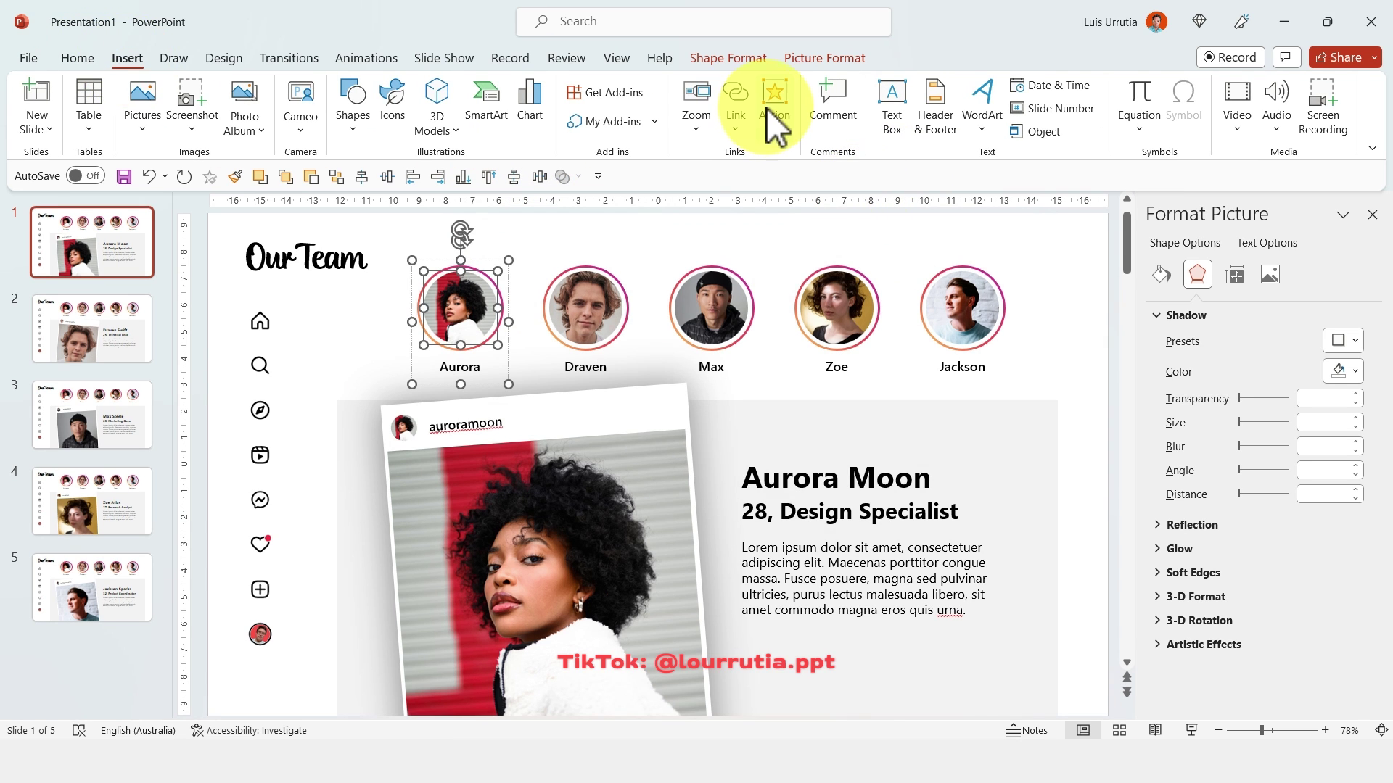
left_click(771, 100)
left_click(581, 303)
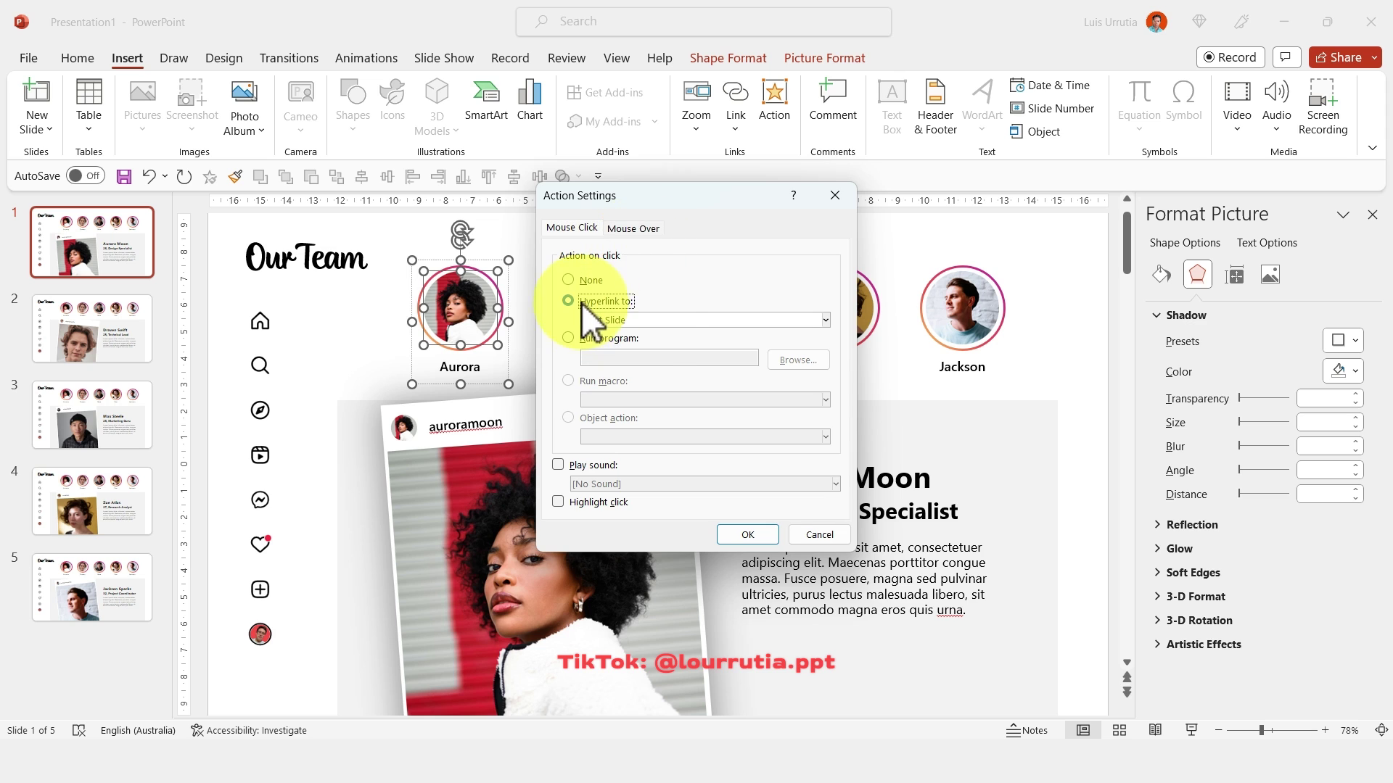
left_click(654, 320)
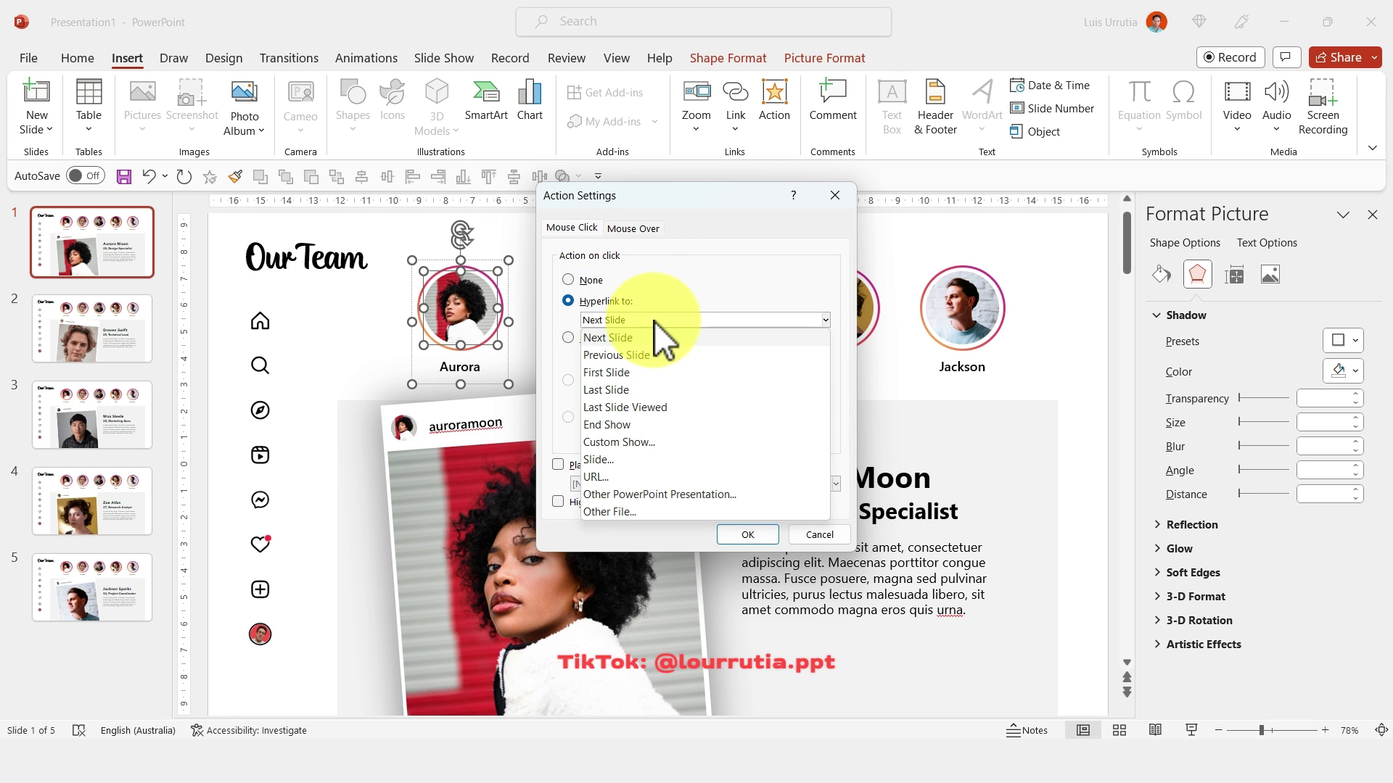
left_click(643, 457)
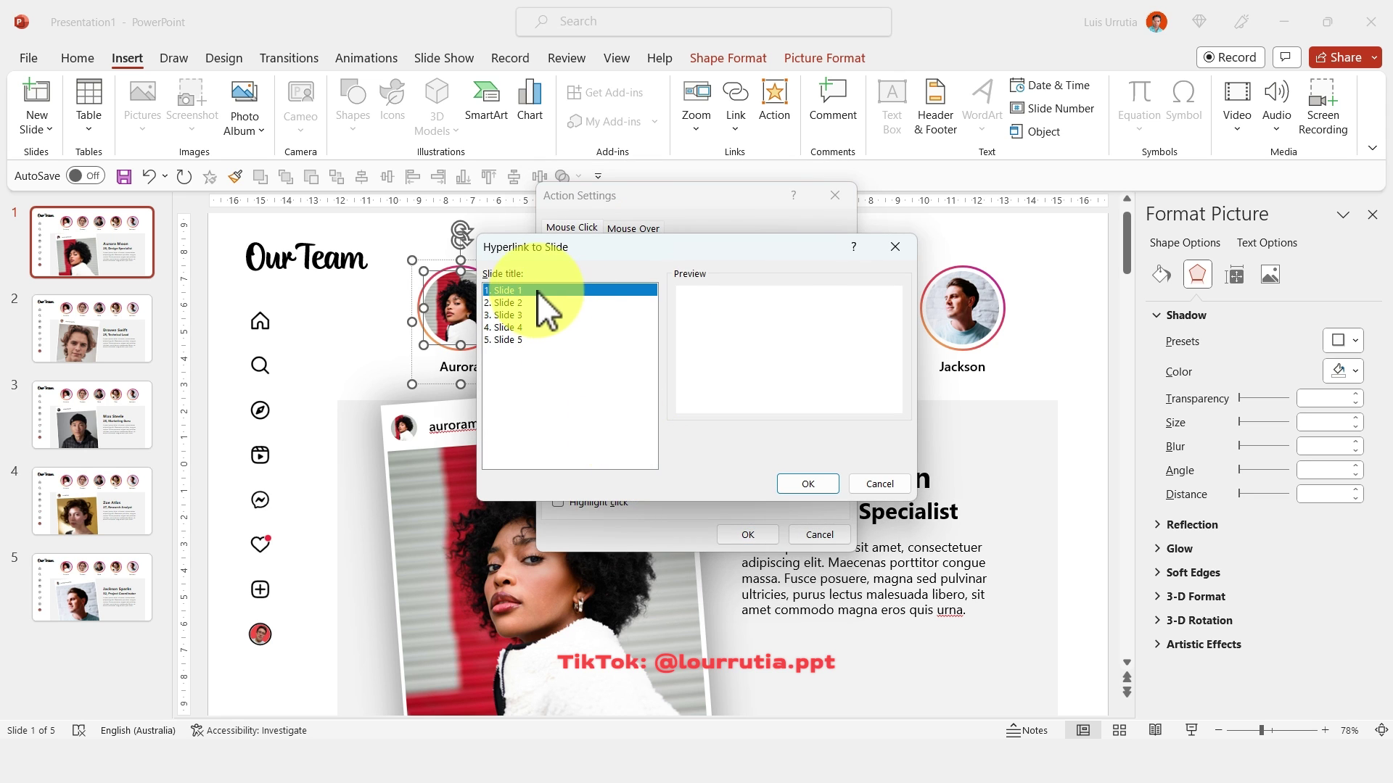
left_click(508, 292)
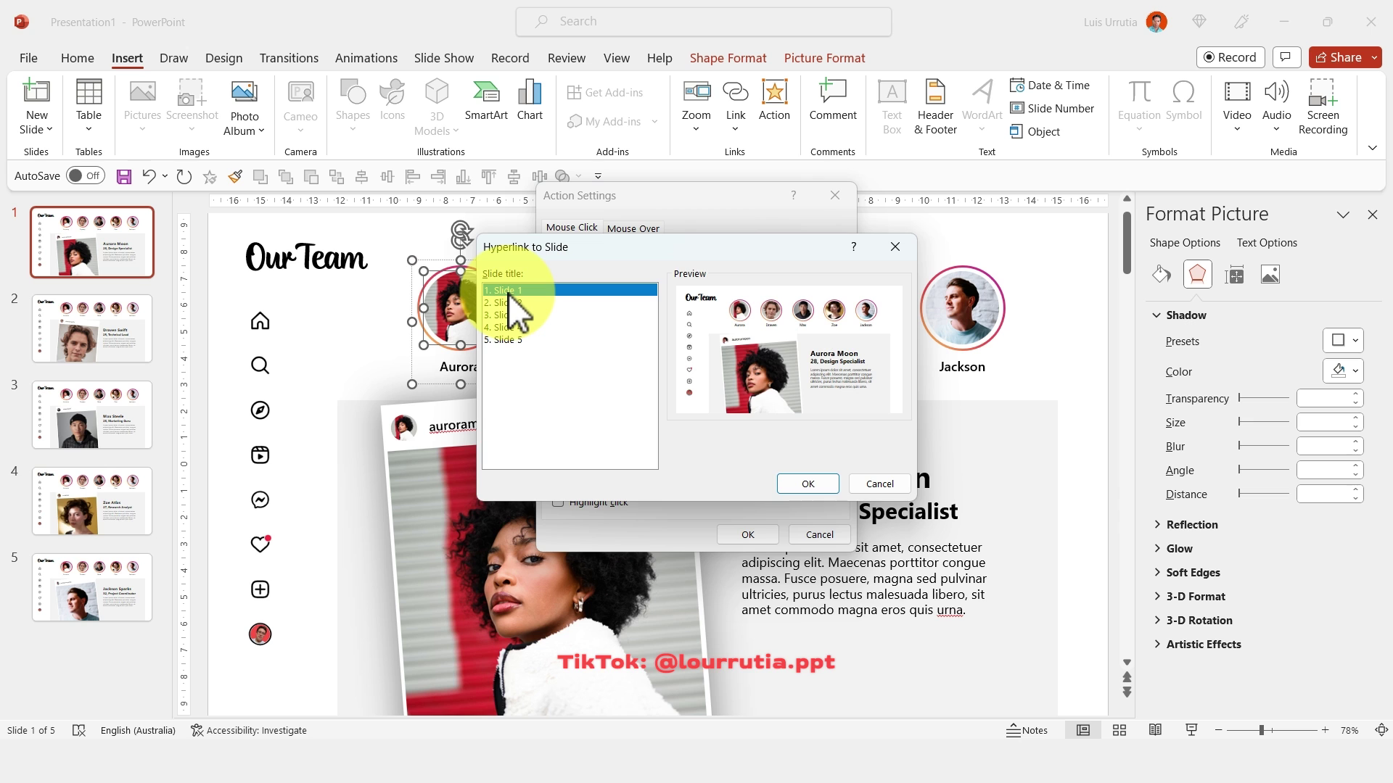
left_click(798, 488)
left_click(747, 534)
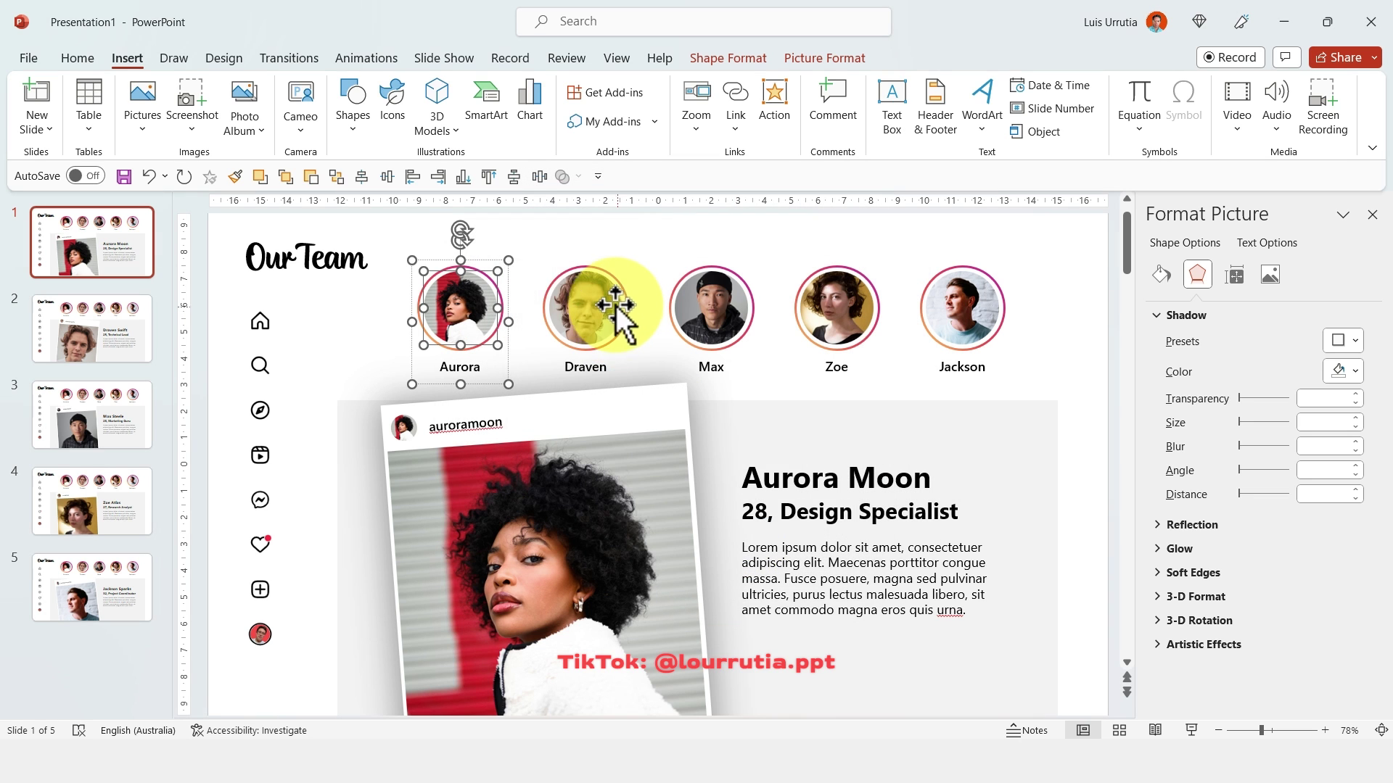
left_click(584, 298)
left_click(591, 296)
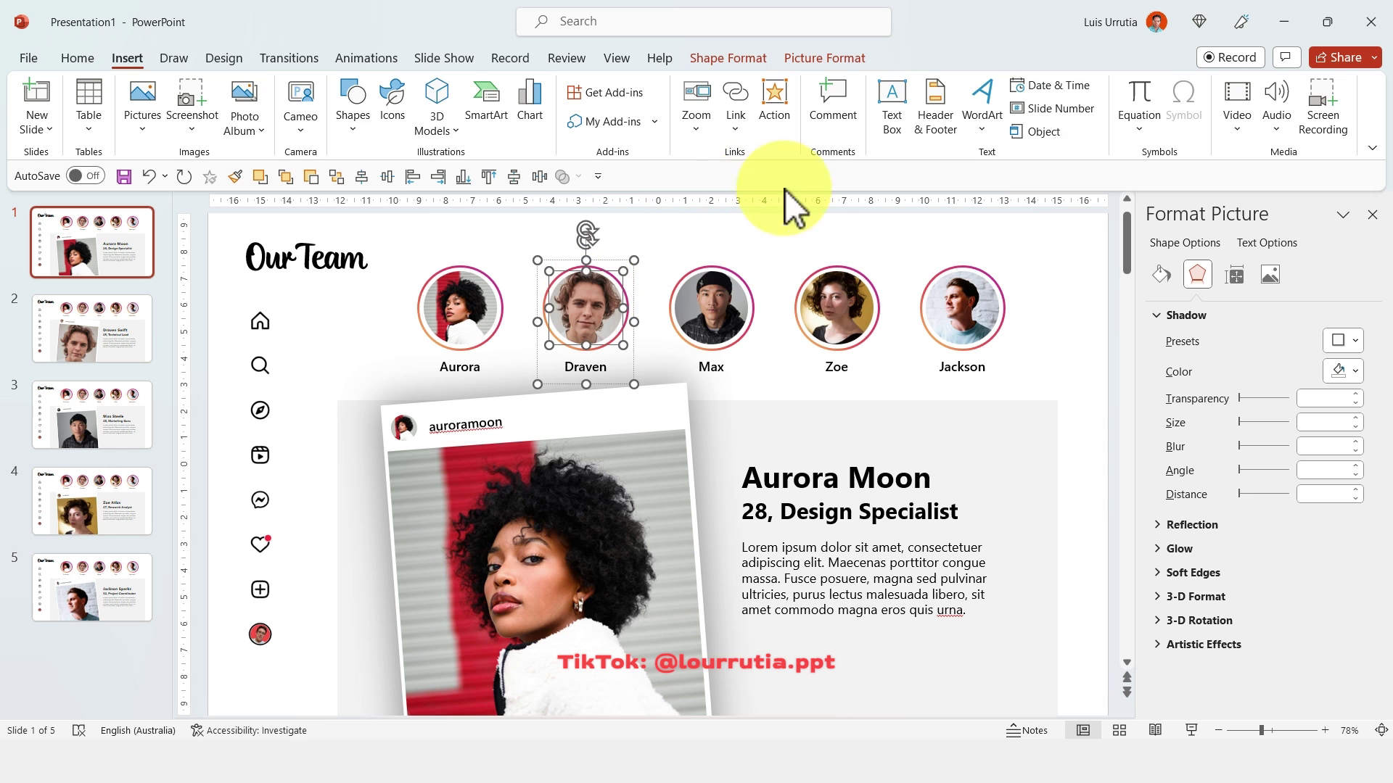
left_click(774, 95)
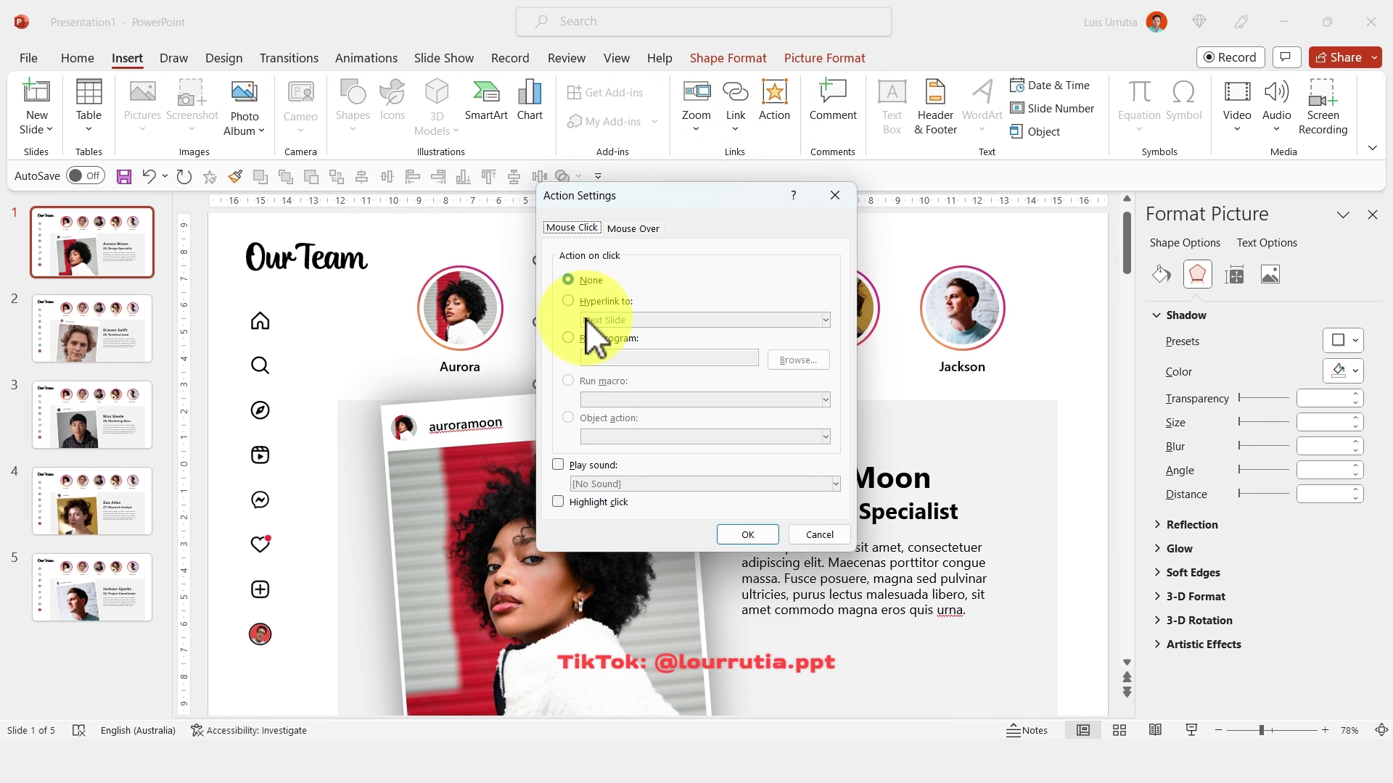
left_click(581, 302)
left_click(635, 319)
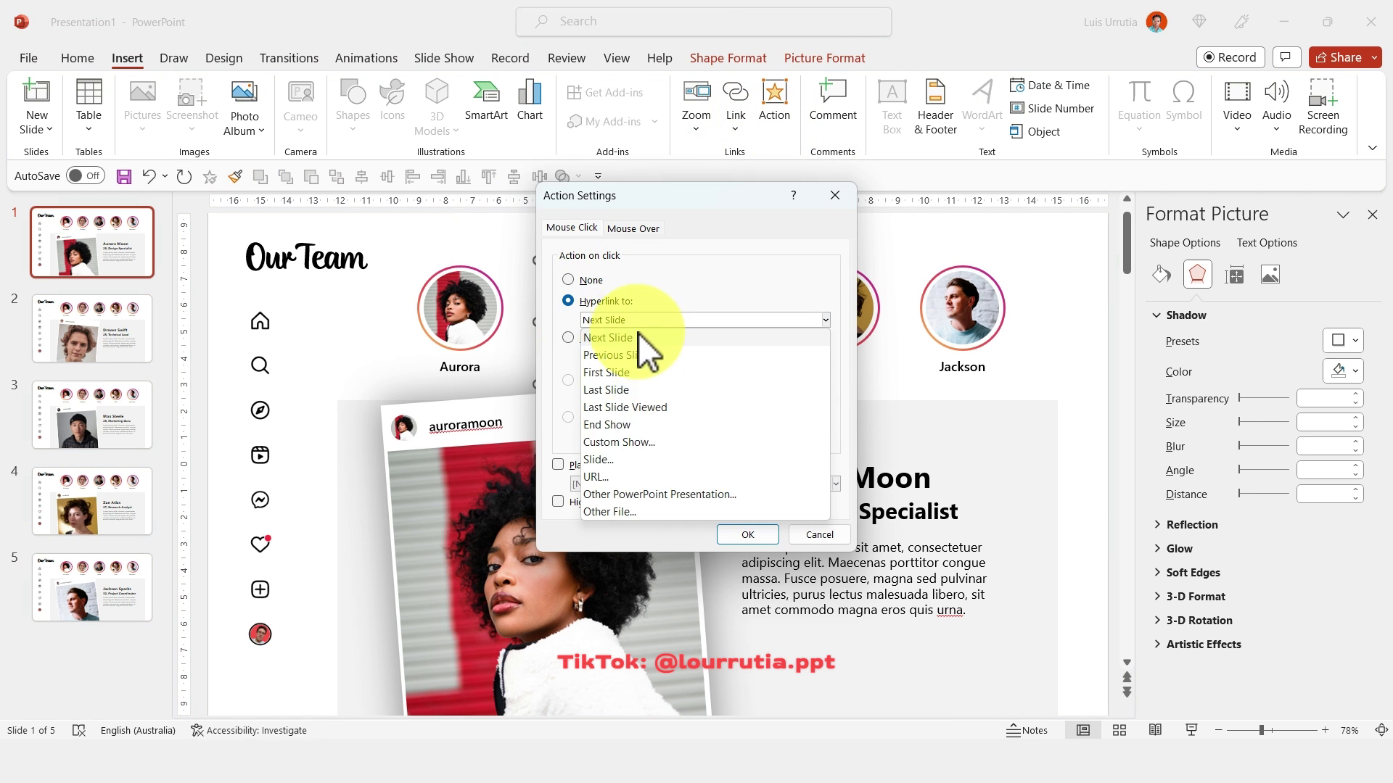
left_click(618, 460)
left_click(509, 303)
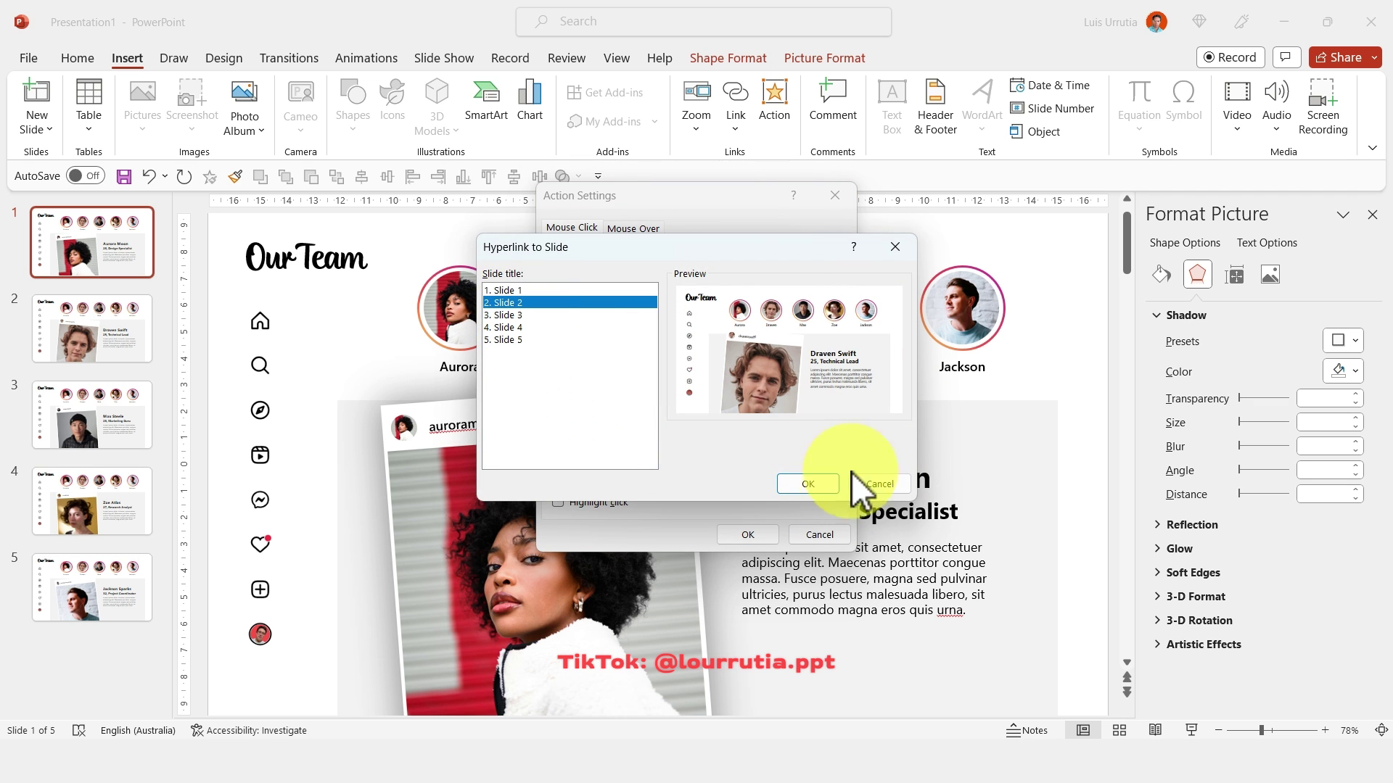
left_click(791, 491)
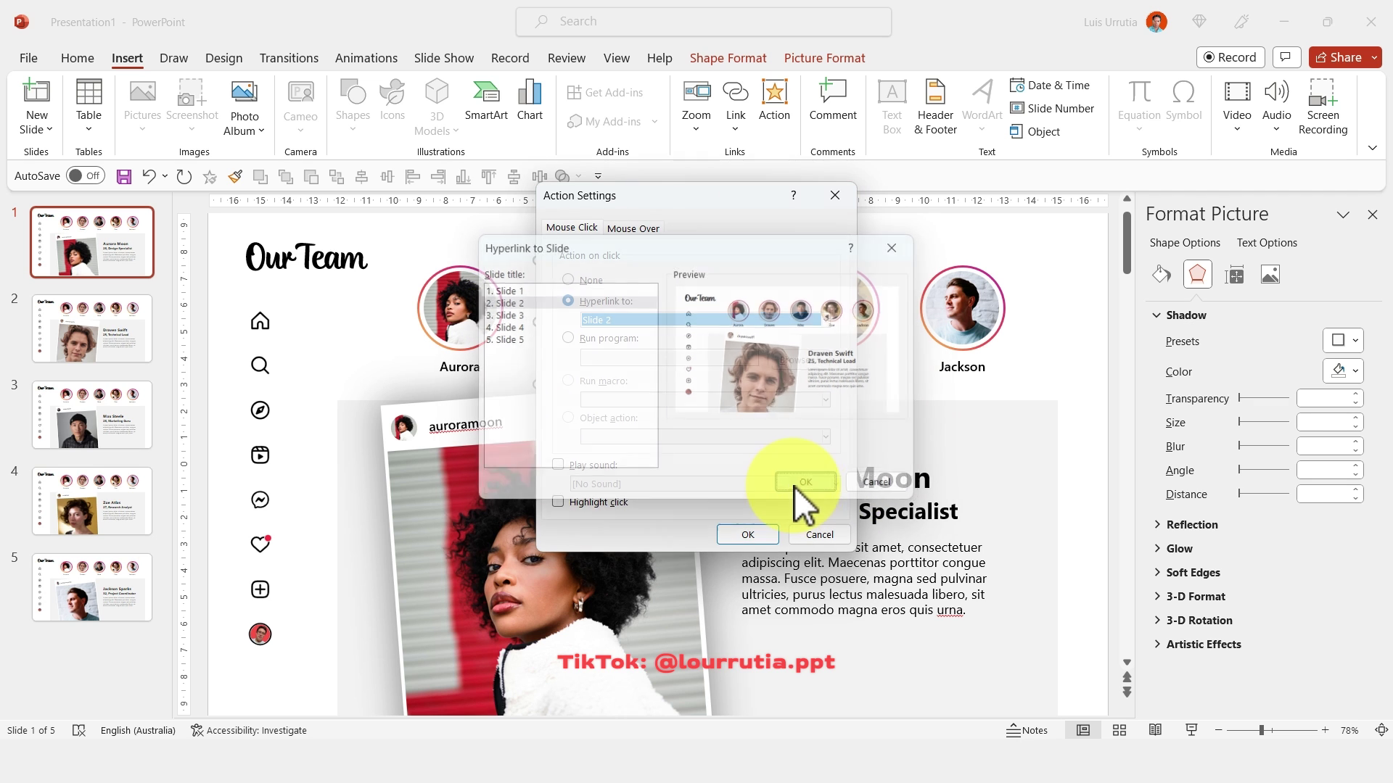
left_click(750, 537)
left_click(700, 314)
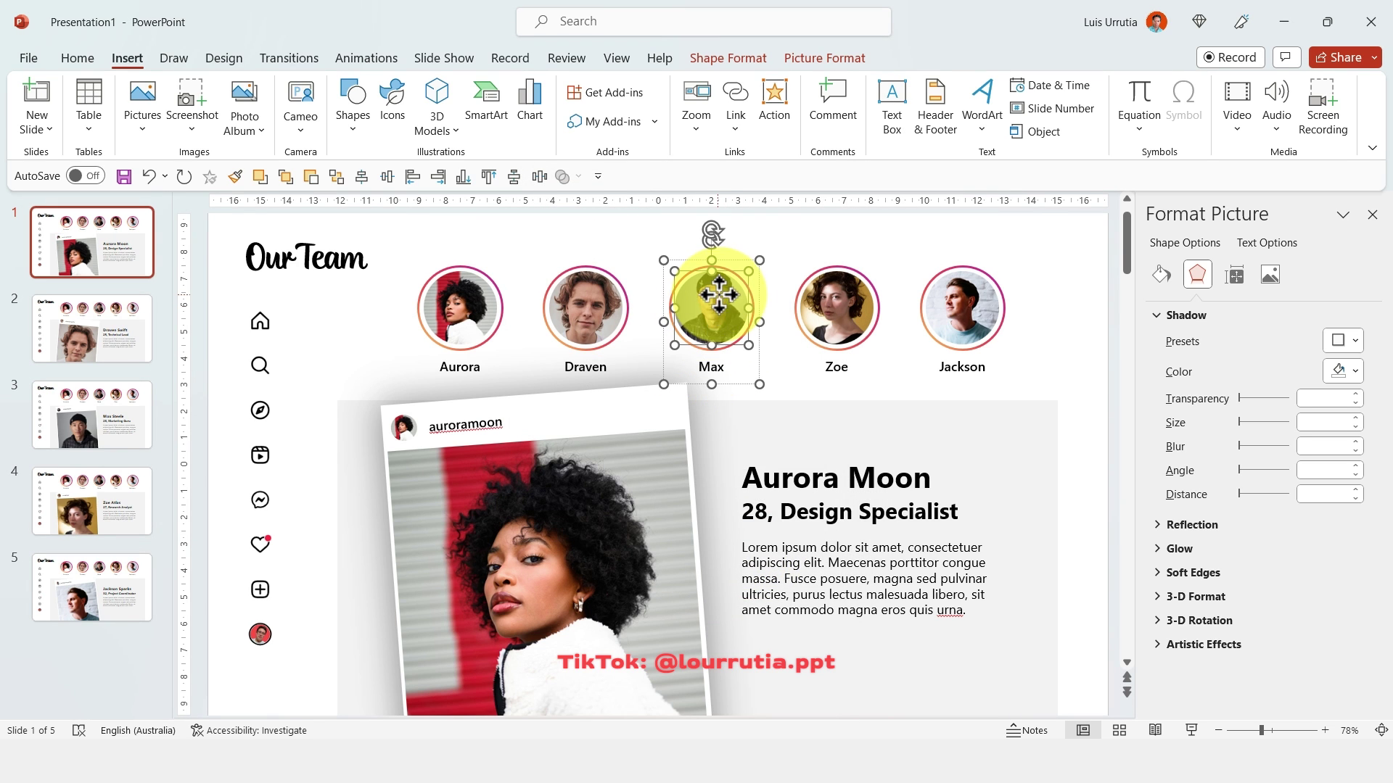
left_click(770, 96)
left_click(617, 300)
left_click(629, 320)
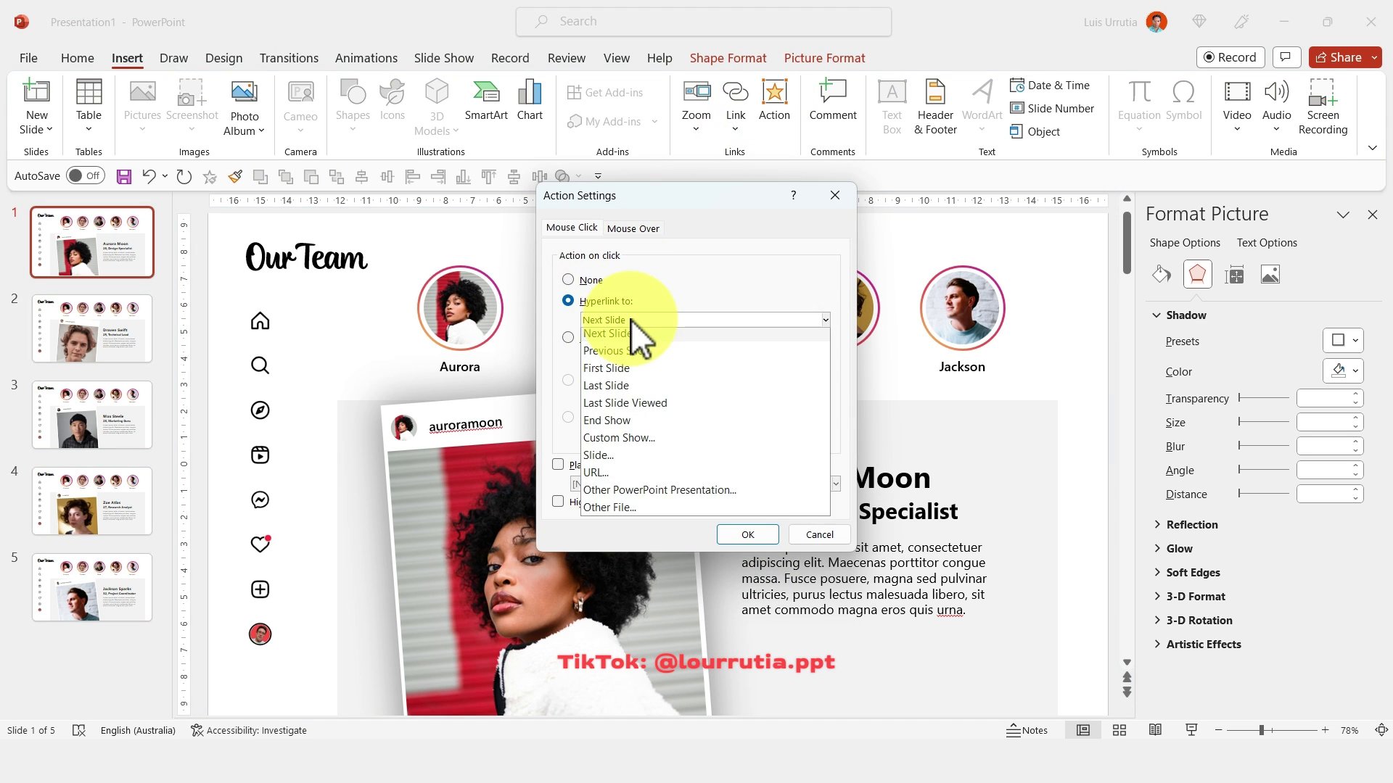
left_click(602, 459)
left_click(516, 315)
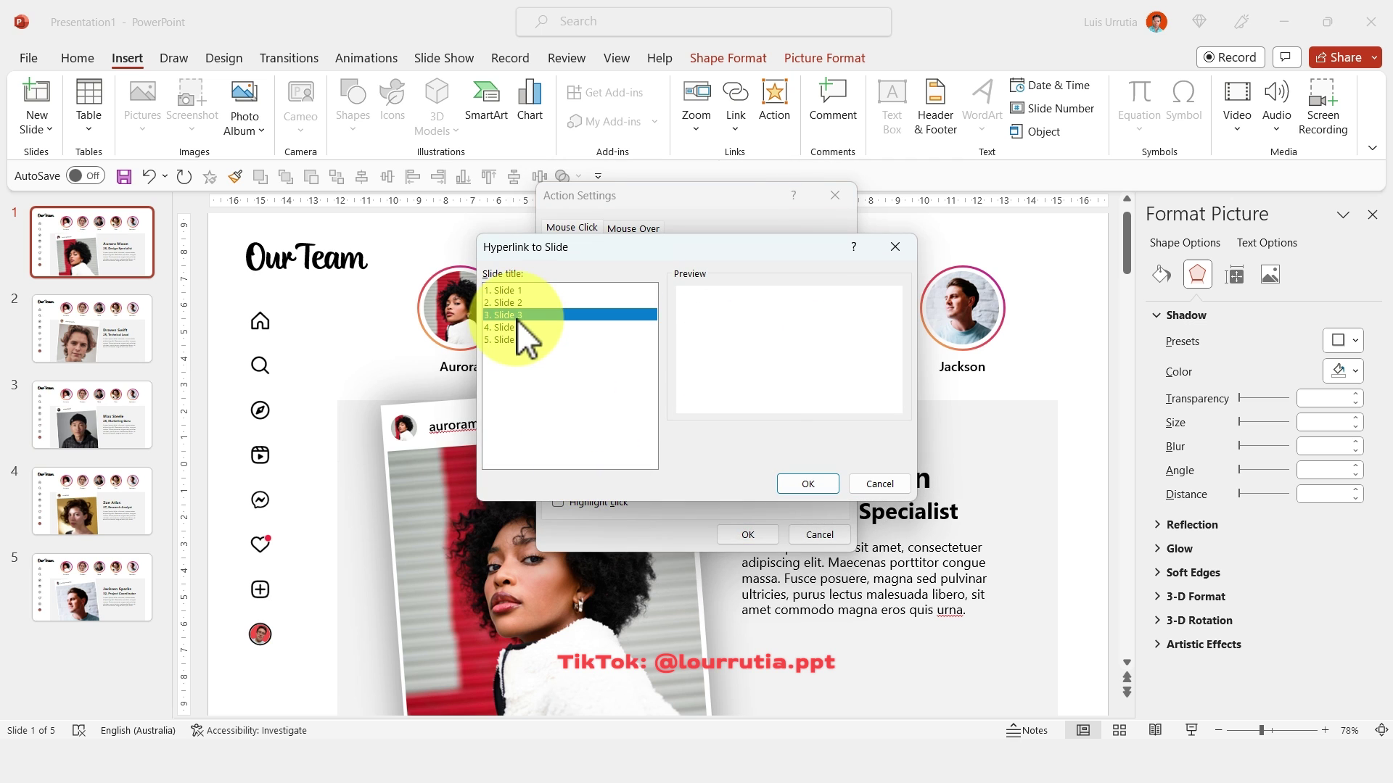
left_click(802, 482)
left_click(758, 538)
left_click(833, 320)
left_click(773, 97)
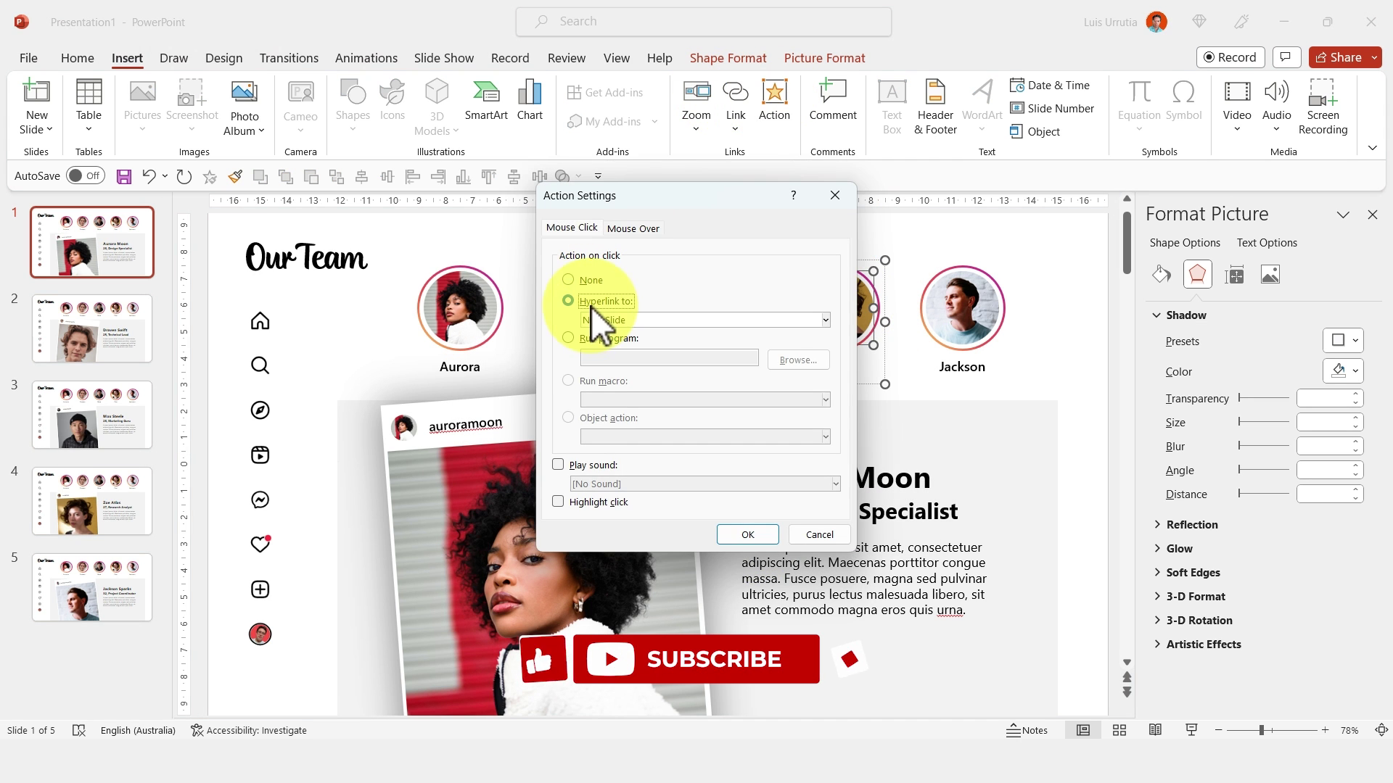
left_click(590, 302)
left_click(608, 319)
left_click(613, 459)
left_click(507, 328)
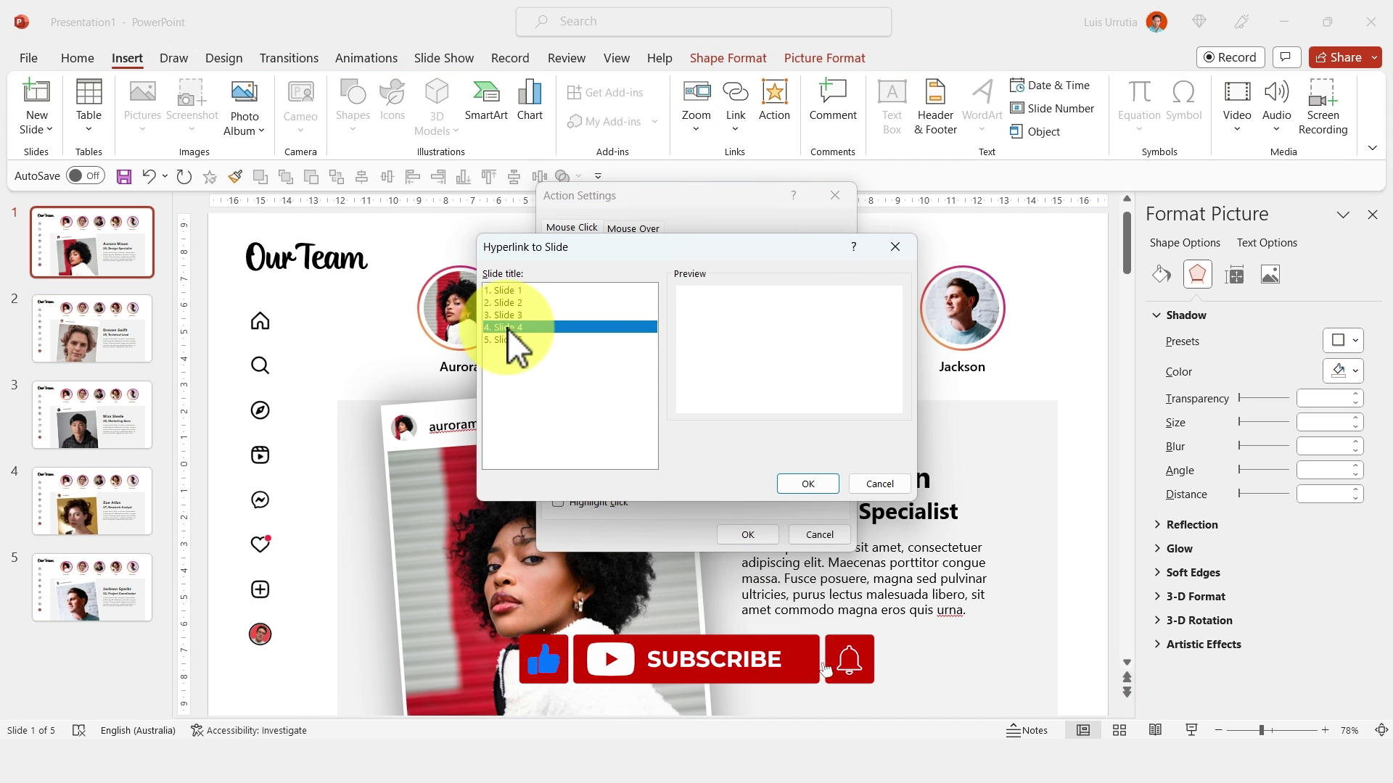
left_click(807, 484)
left_click(746, 535)
left_click(957, 315)
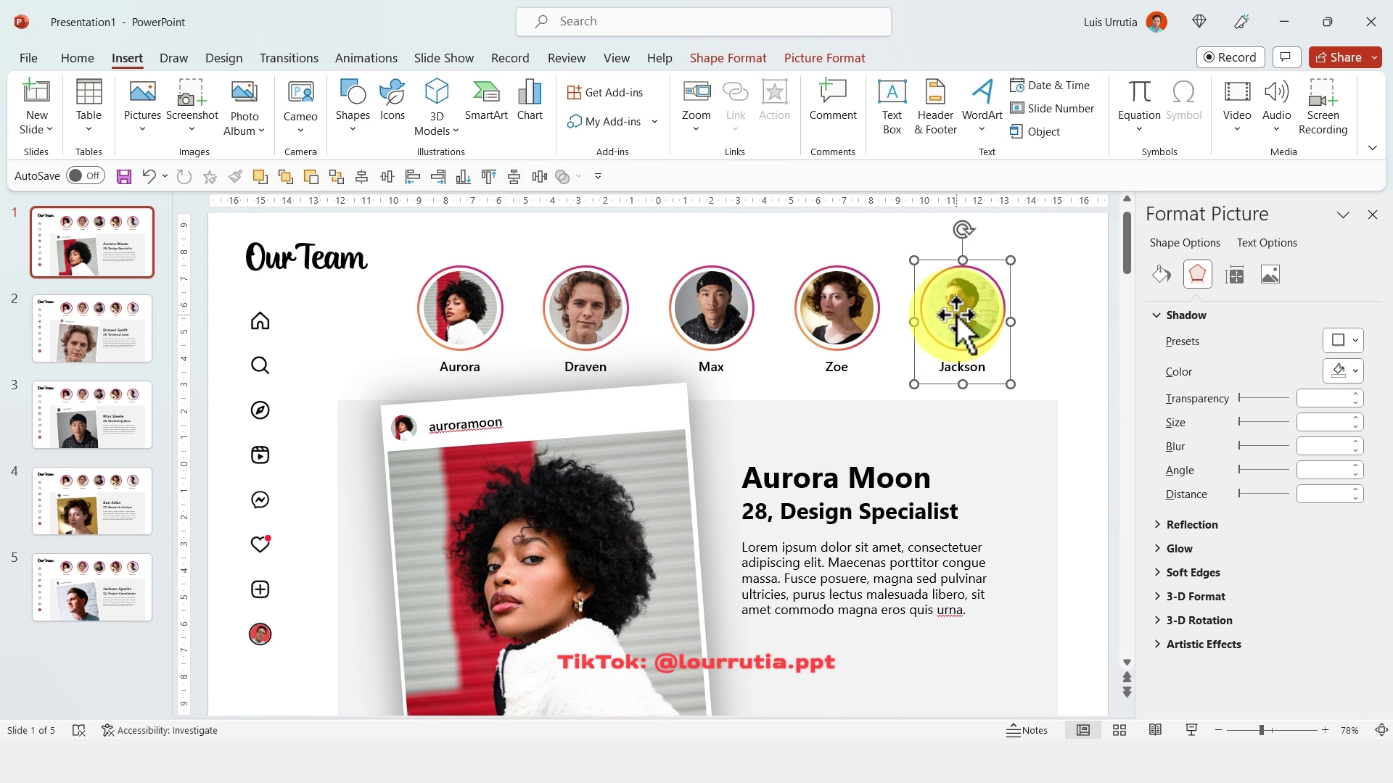
left_click(774, 97)
left_click(571, 302)
left_click(608, 320)
left_click(615, 458)
left_click(507, 339)
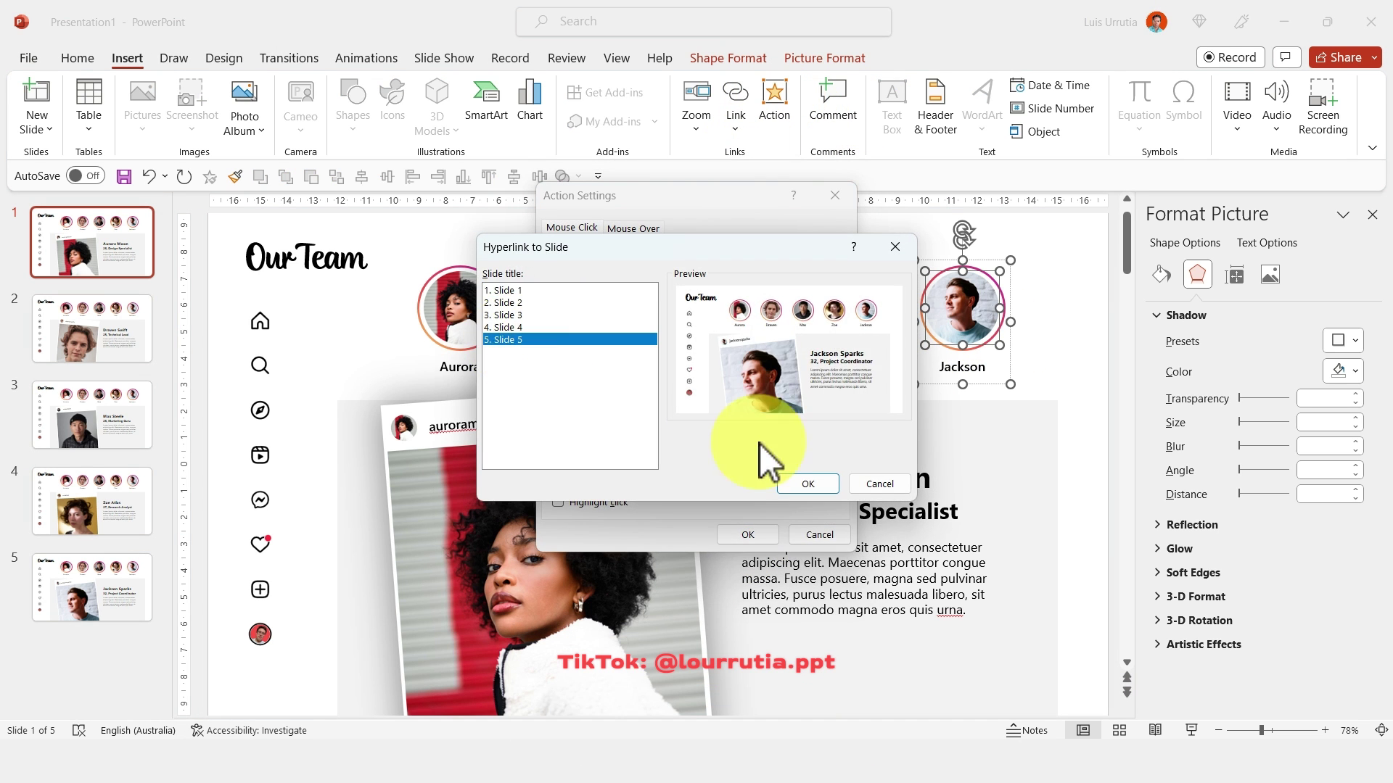
left_click(805, 483)
left_click(770, 535)
left_click_drag(1108, 215, 383, 487)
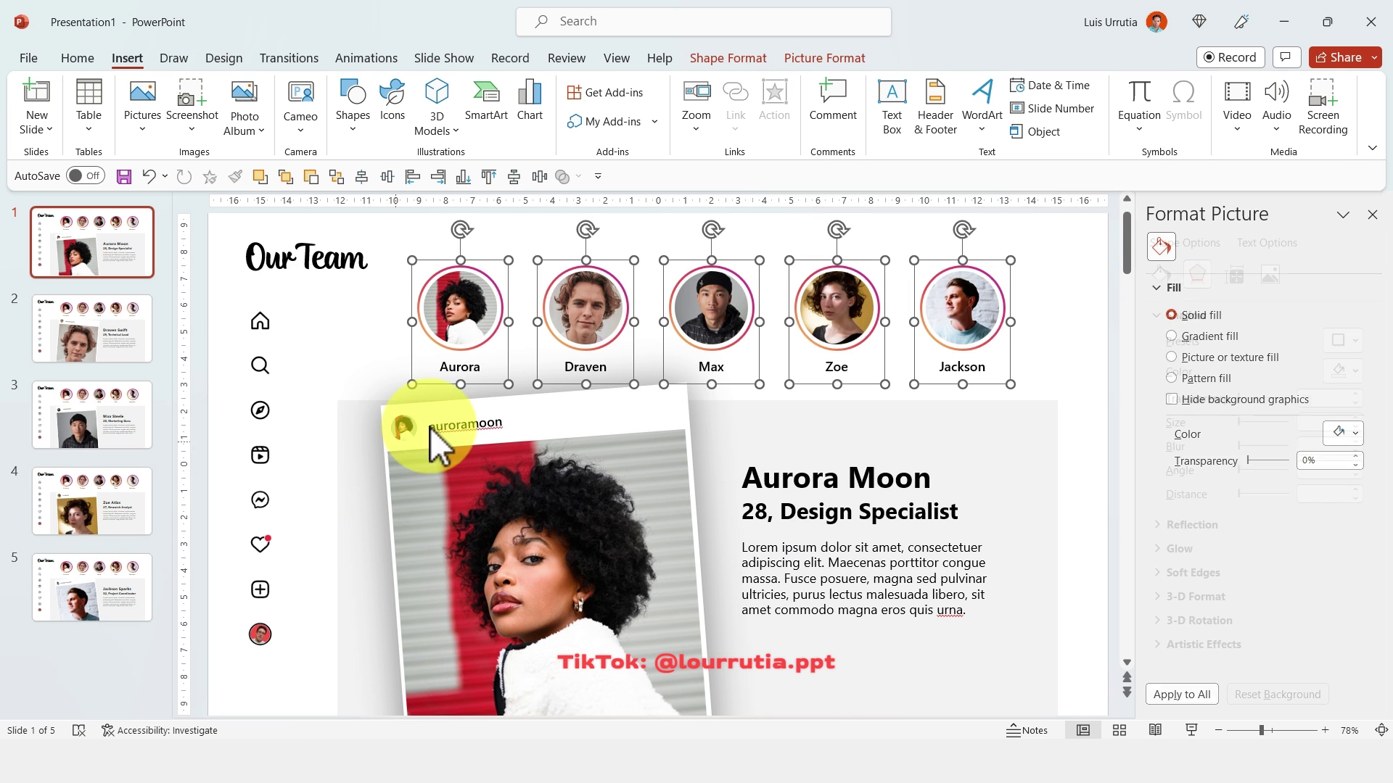
Copy the five linked circles and replace the old circles on slides 2 and 3
key("ctrl+c")
left_click(103, 319)
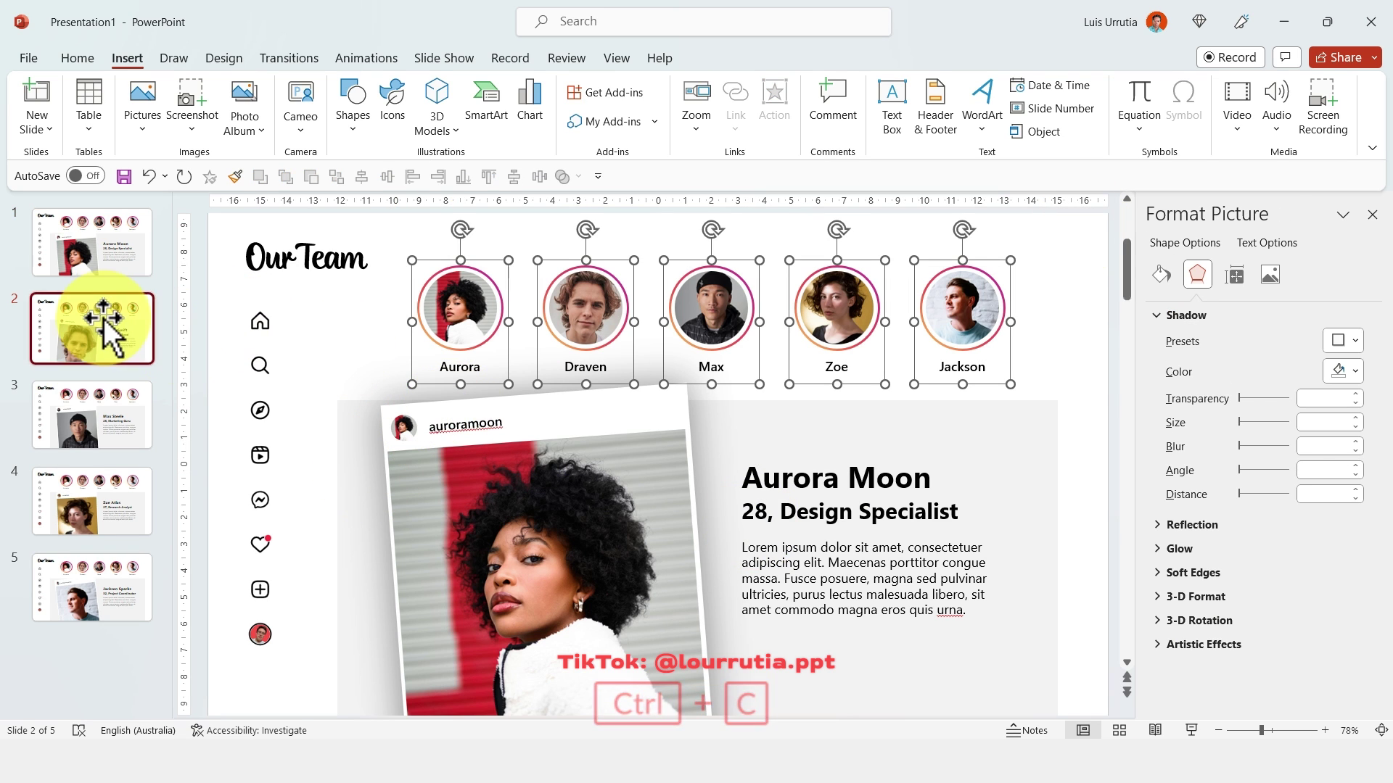
left_click(379, 451)
key("ctrl+v")
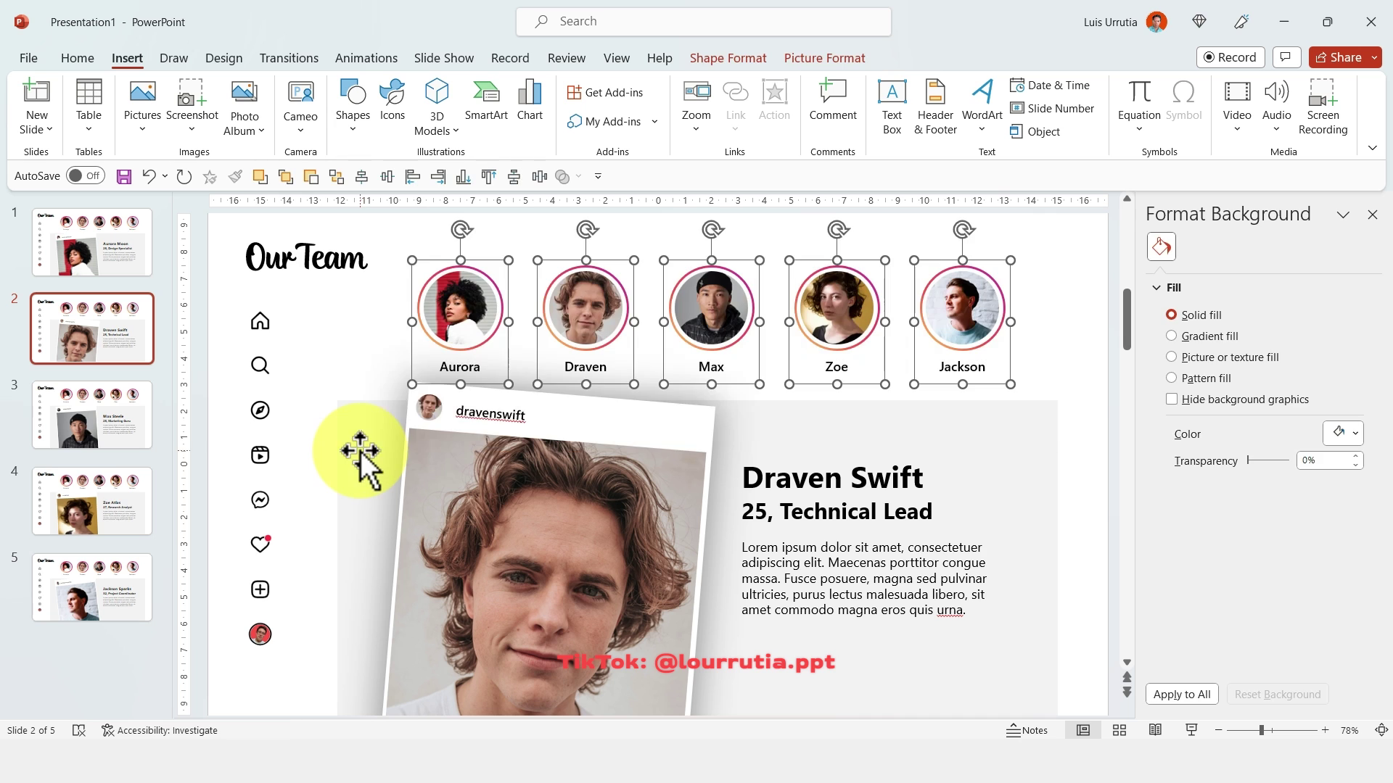
key("BackSpace")
key("ctrl+v")
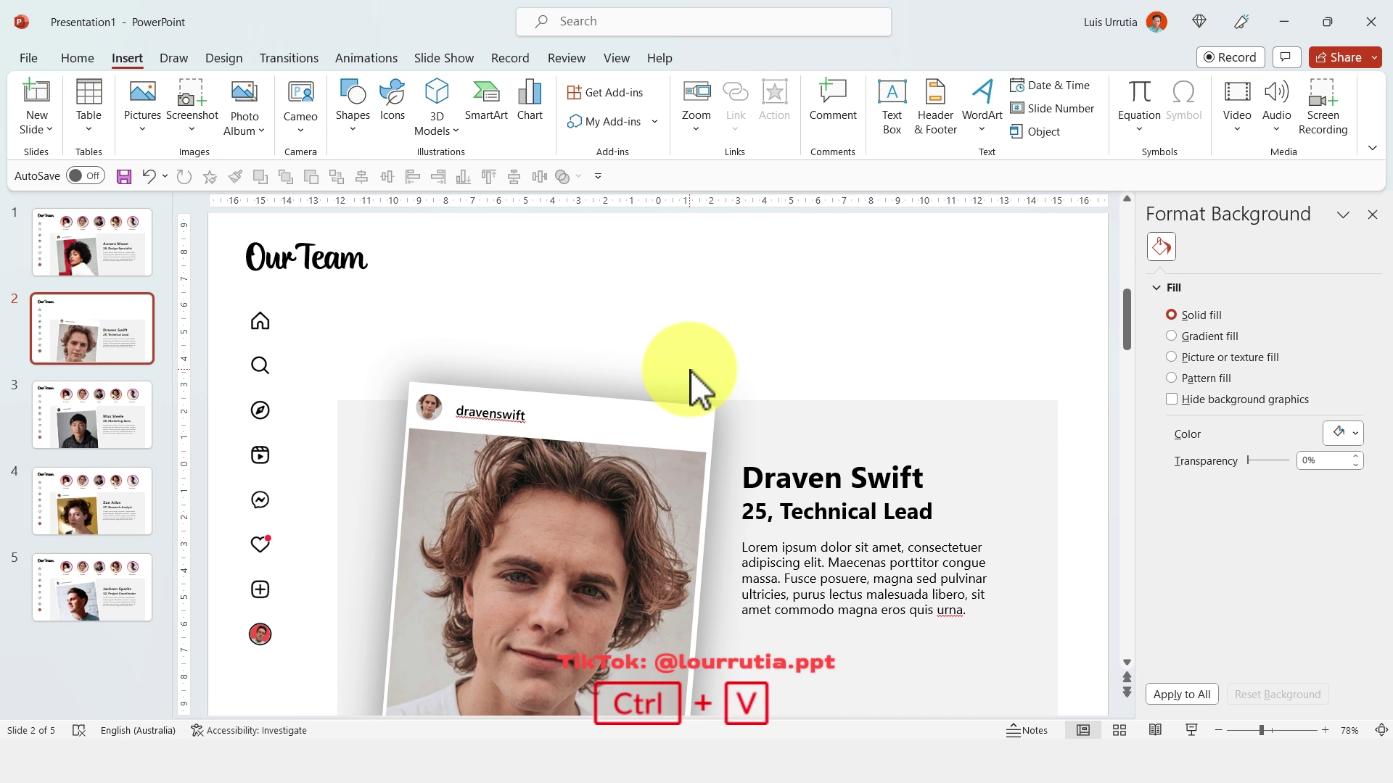
left_click(101, 412)
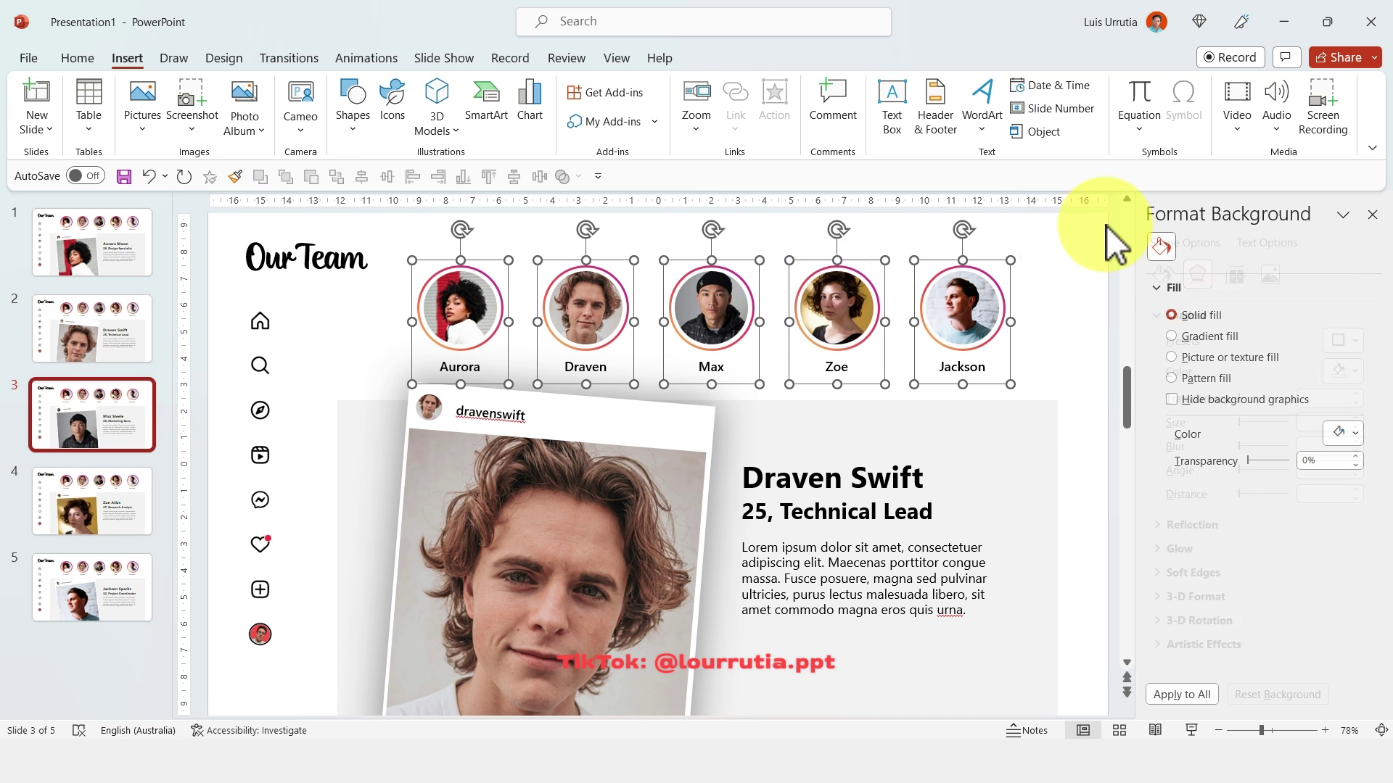
key("ctrl+v")
key("BackSpace")
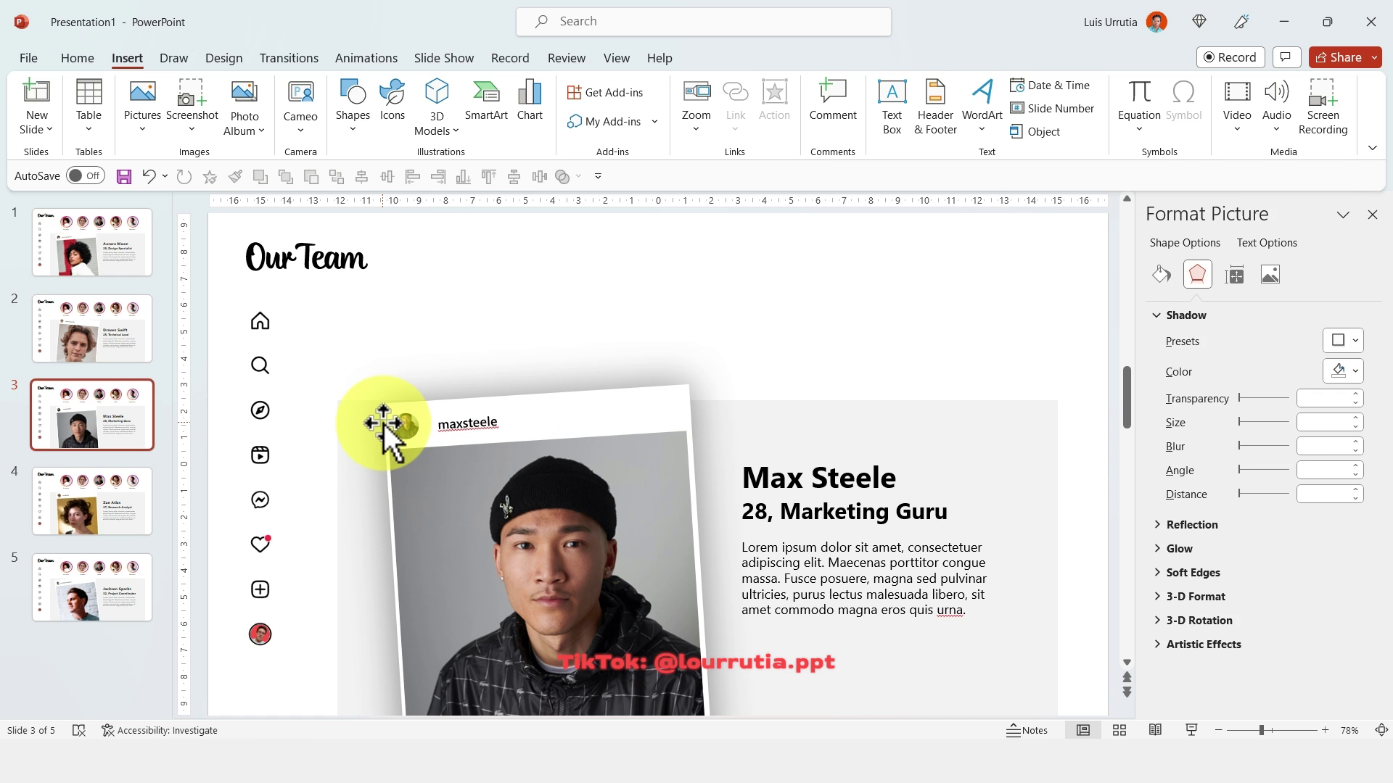
key("ctrl+v")
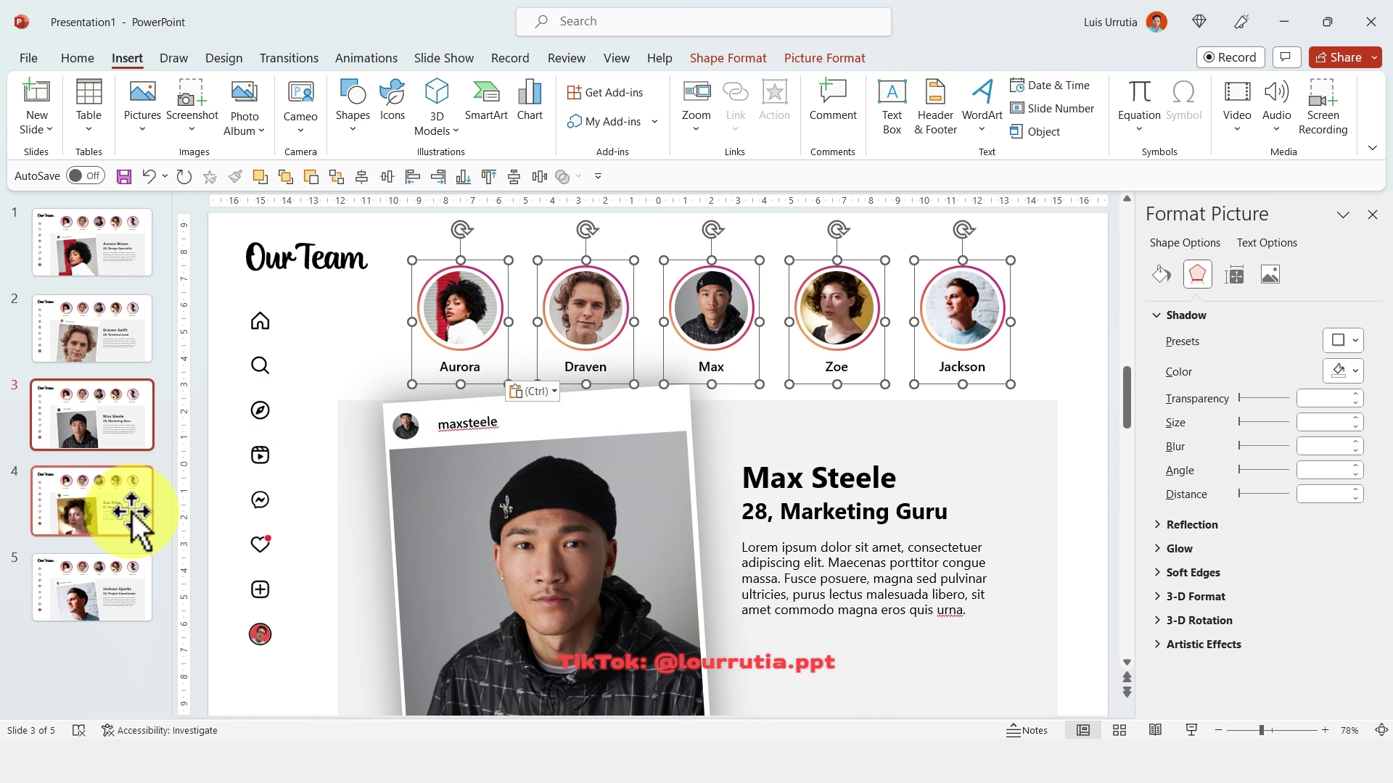
Replace the old profile circles on slides 4 and 5 with the linked copies
left_click(131, 508)
left_click_drag(1075, 228, 347, 443)
key("BackSpace")
key("ctrl+v")
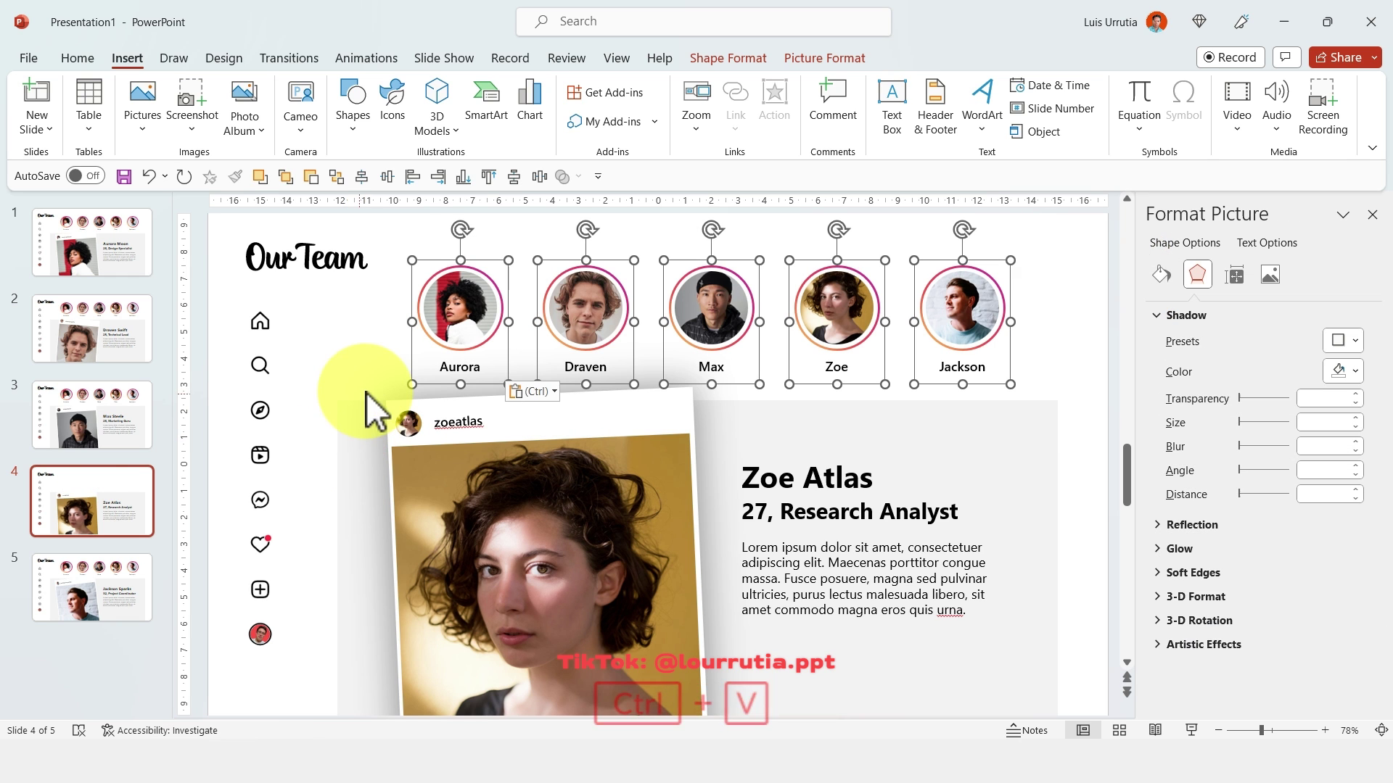
left_click(51, 606)
left_click_drag(1073, 238, 334, 429)
key("ctrl+x")
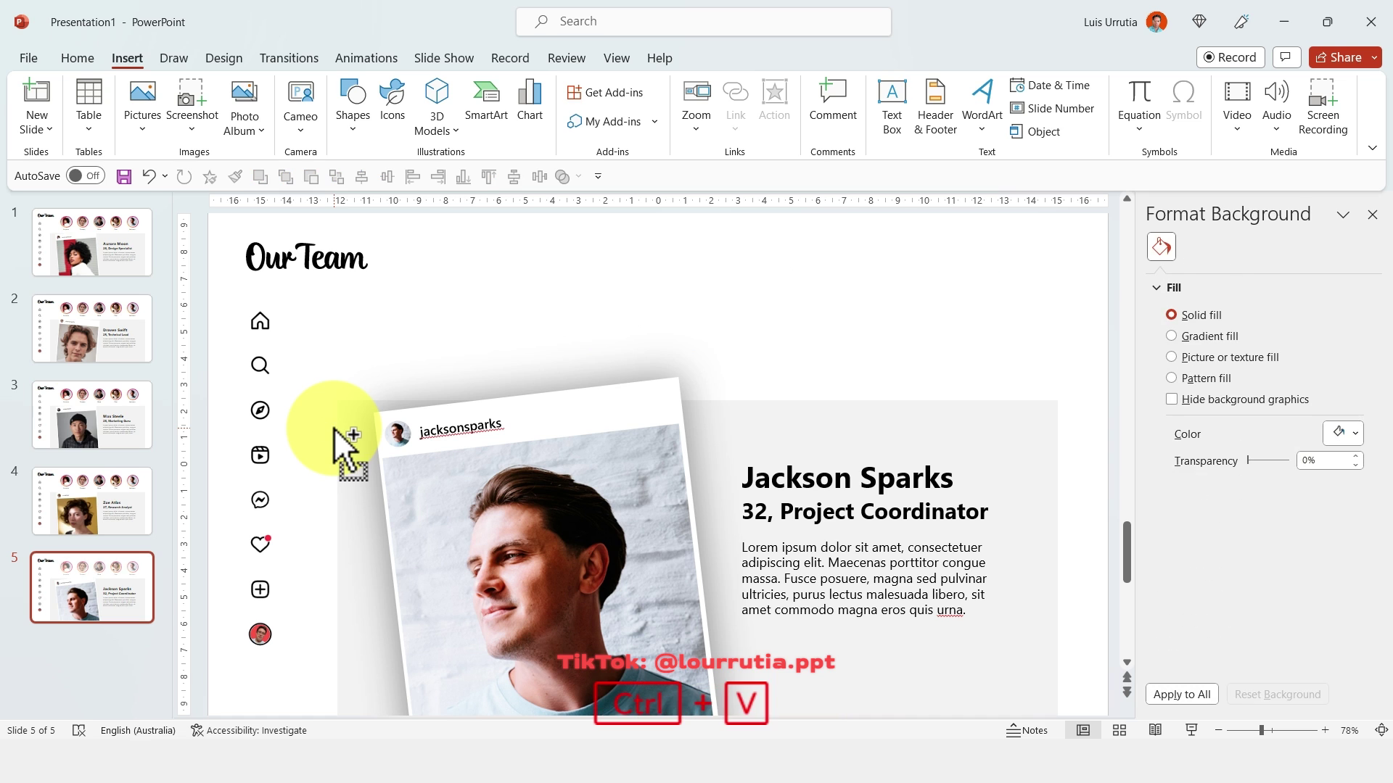
key("ctrl+v")
left_click(93, 610)
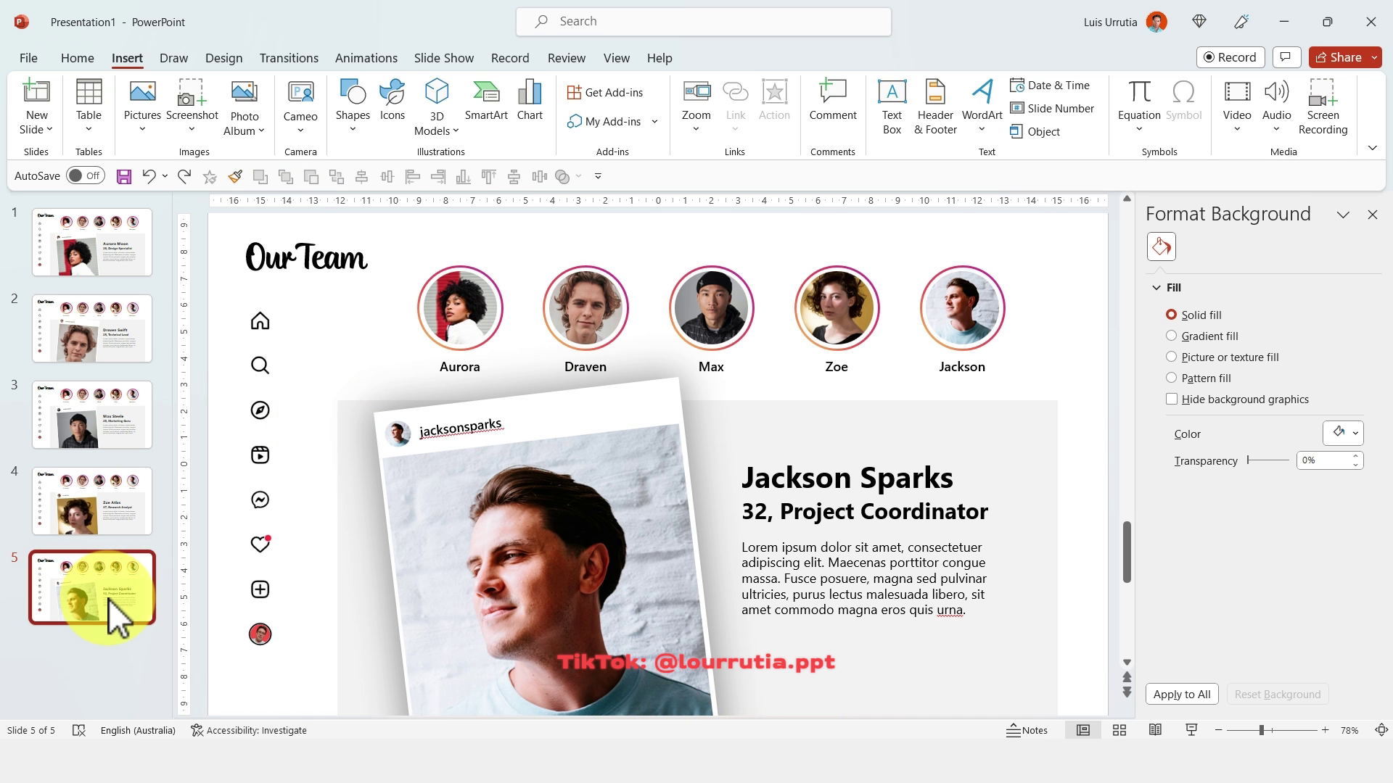
Apply a Fade transition to all five slides and start the slideshow
left_click(124, 268, "shift")
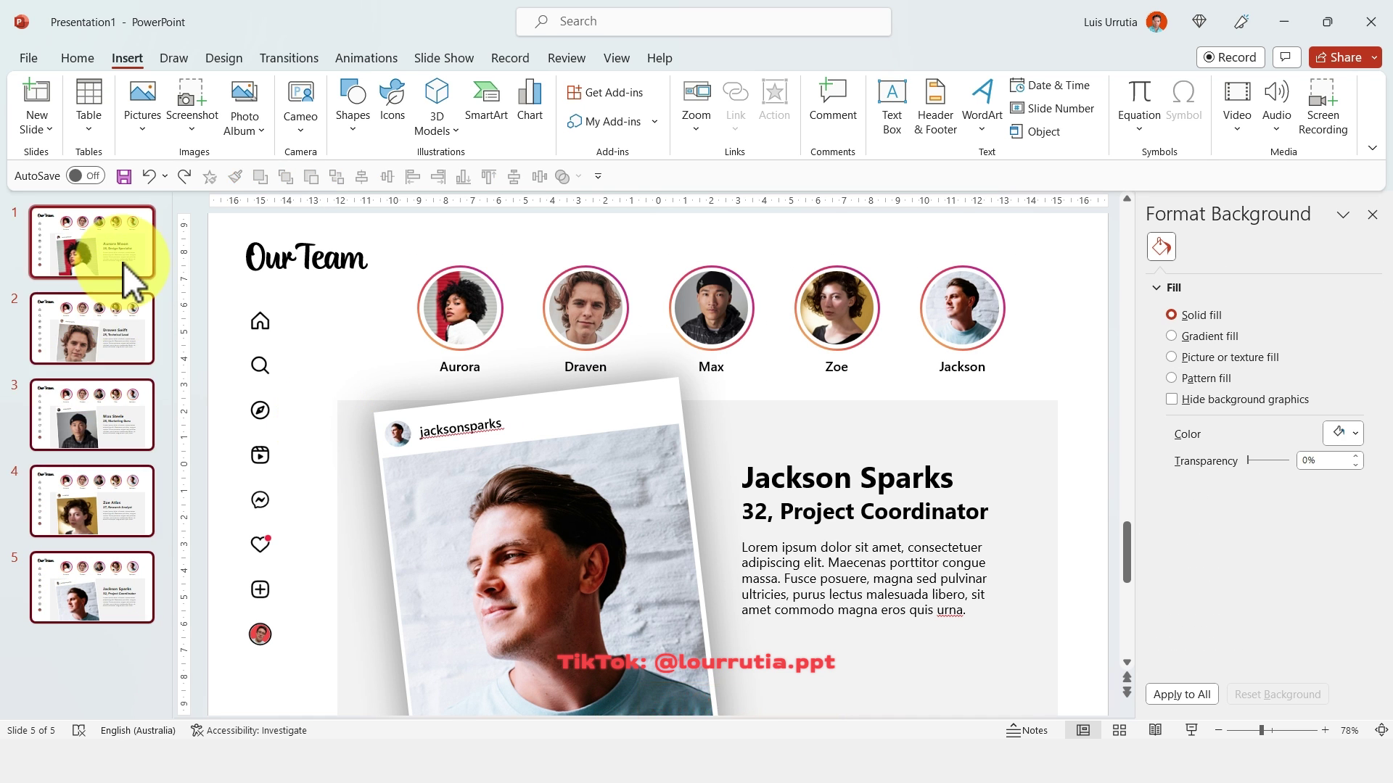
left_click(285, 59)
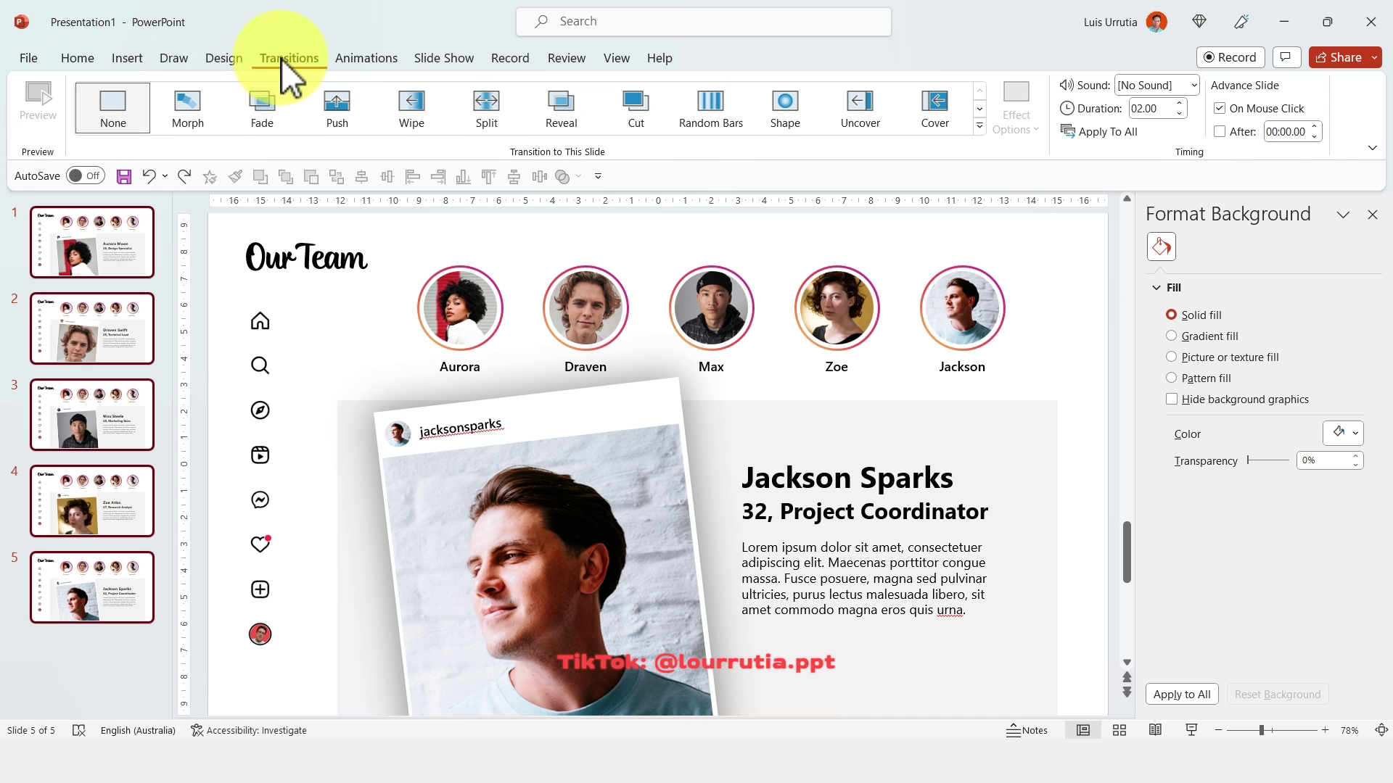
left_click(276, 101)
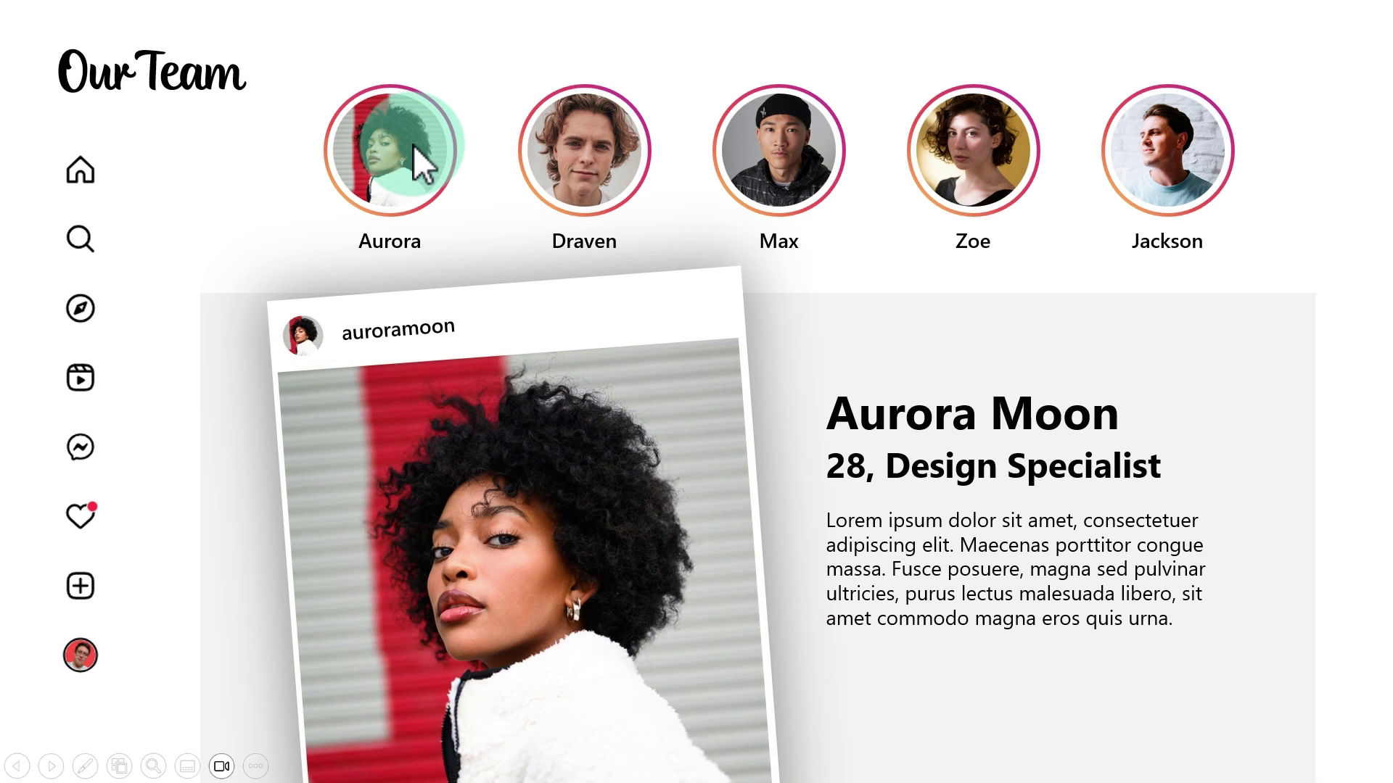
key("F5")
In the slideshow, test the Draven, Max, Zoe and Jackson links, ending back on Draven's slide
left_click(607, 159)
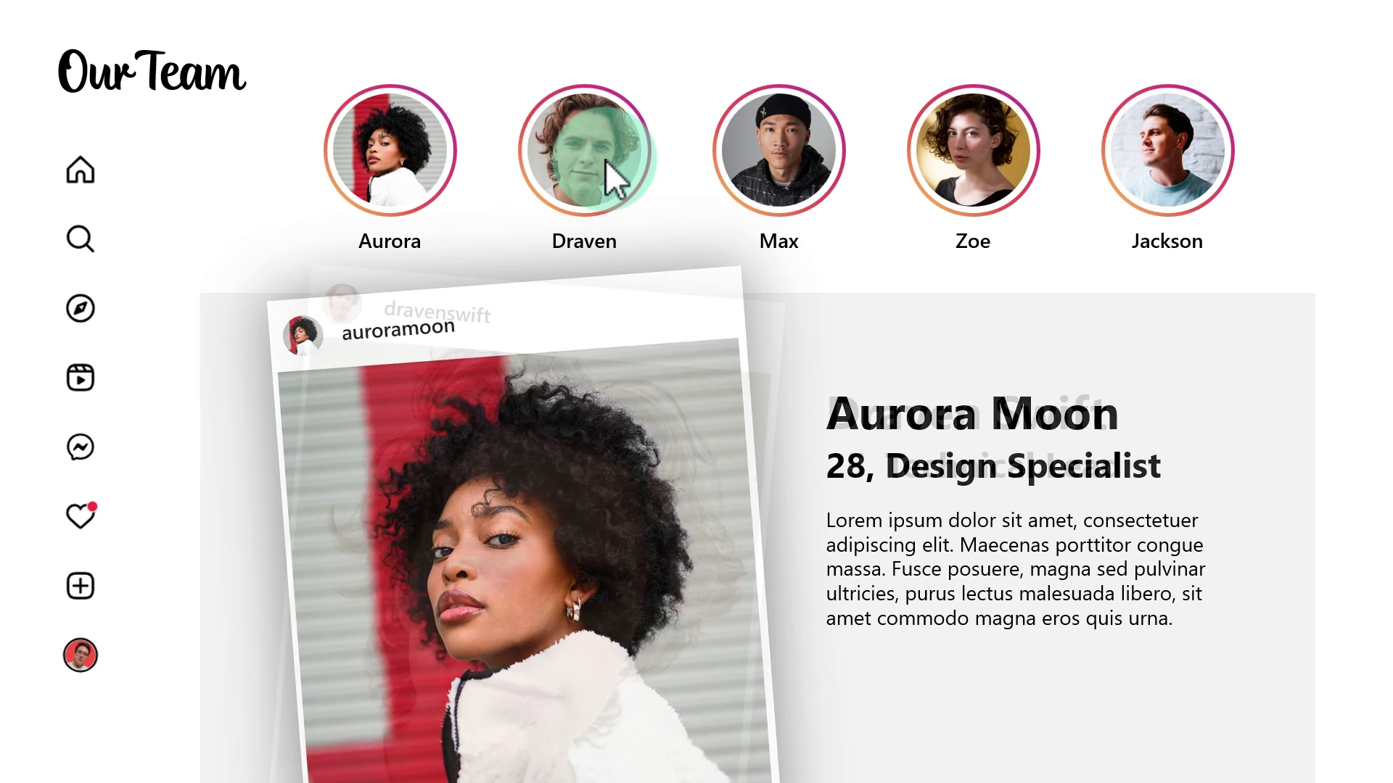
left_click(772, 166)
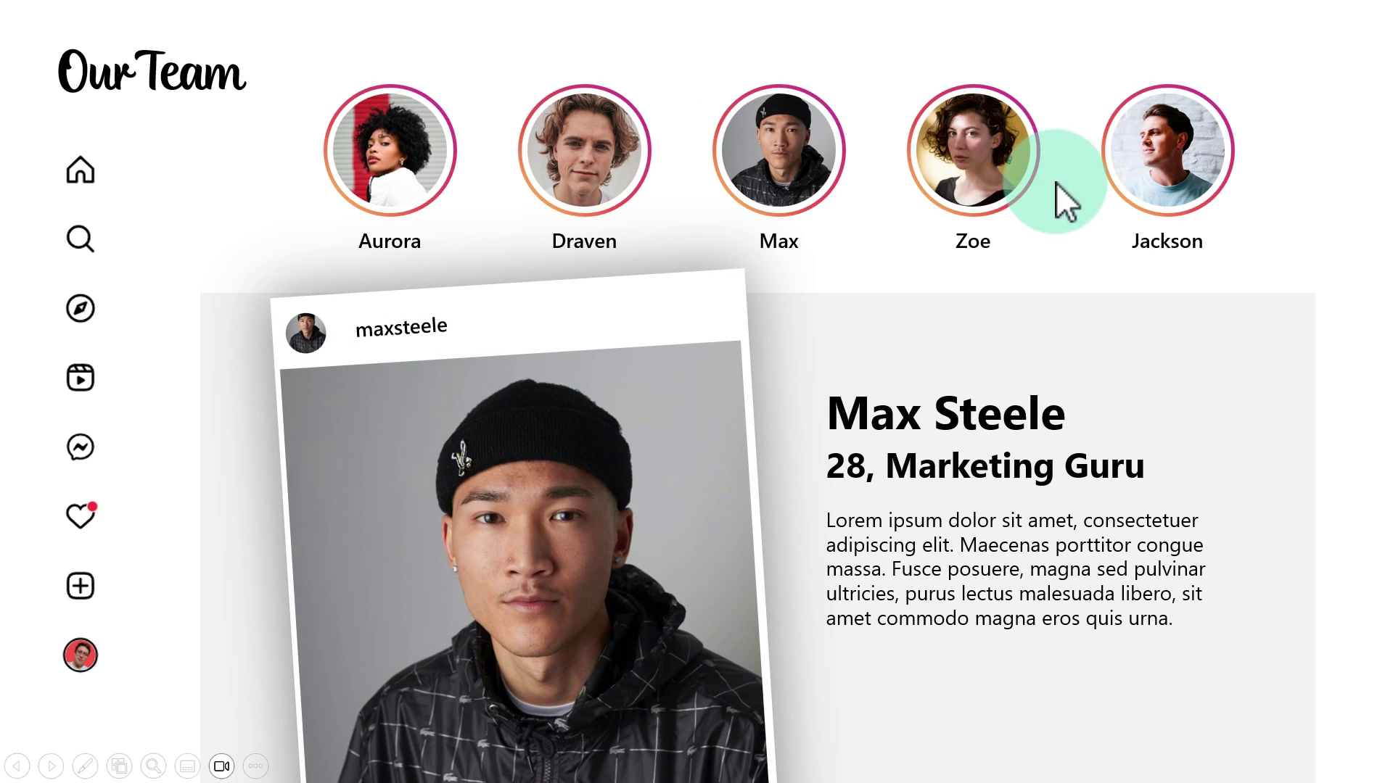
left_click(1005, 170)
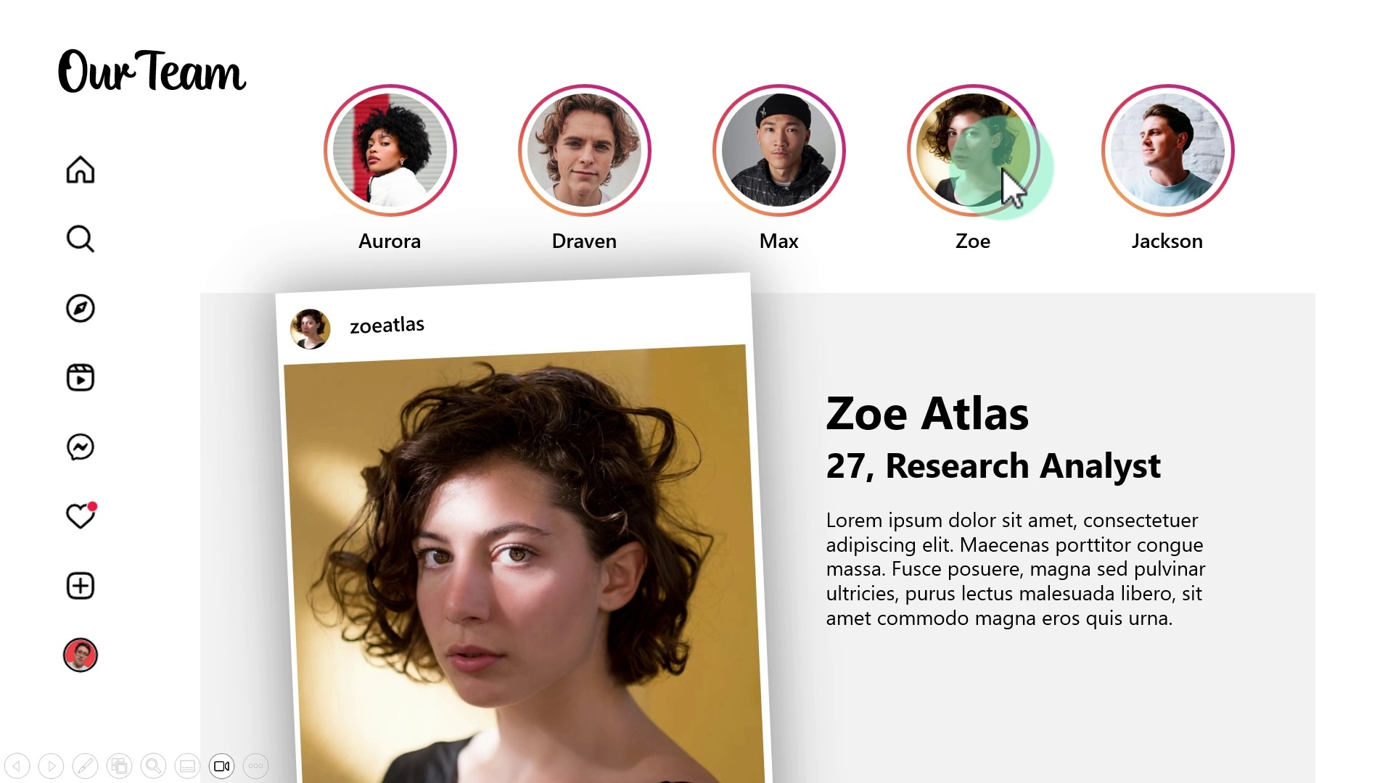
left_click(1183, 163)
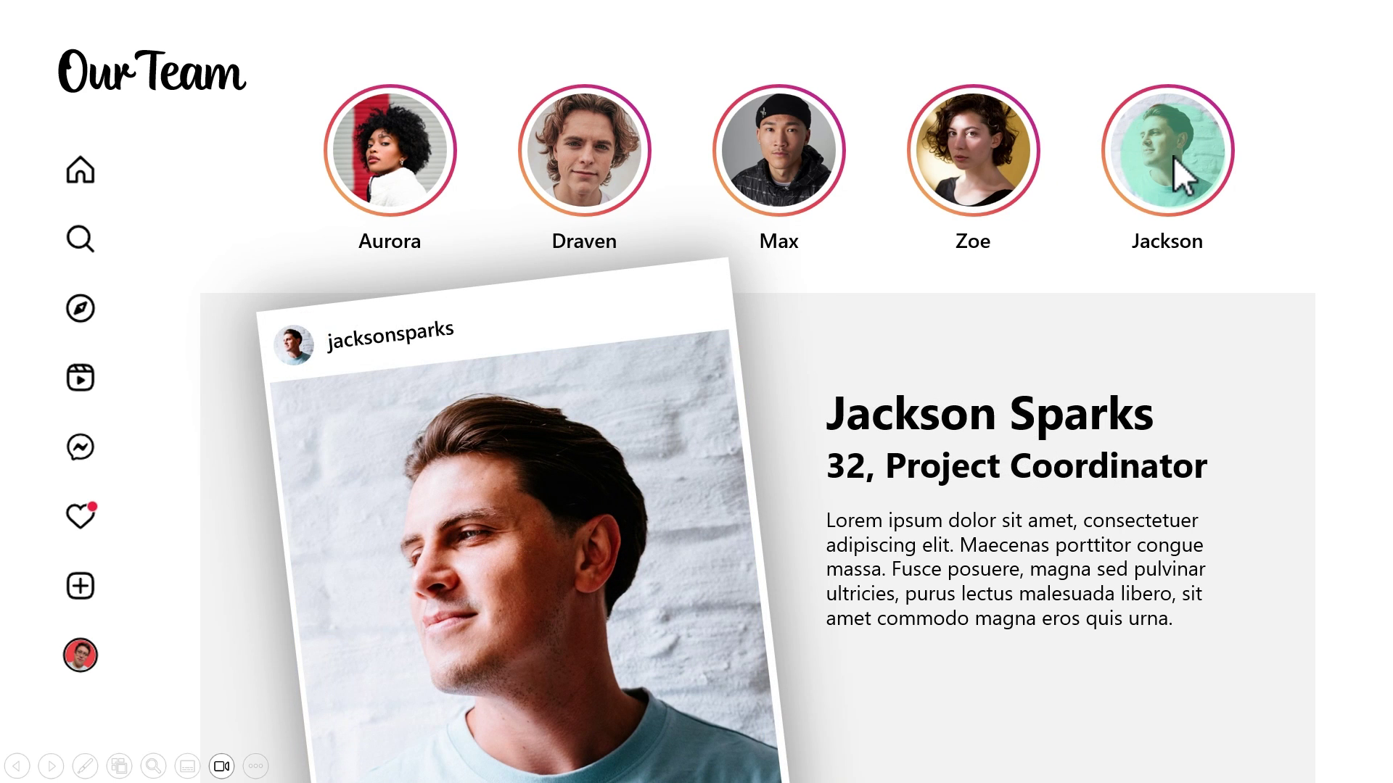
left_click(625, 167)
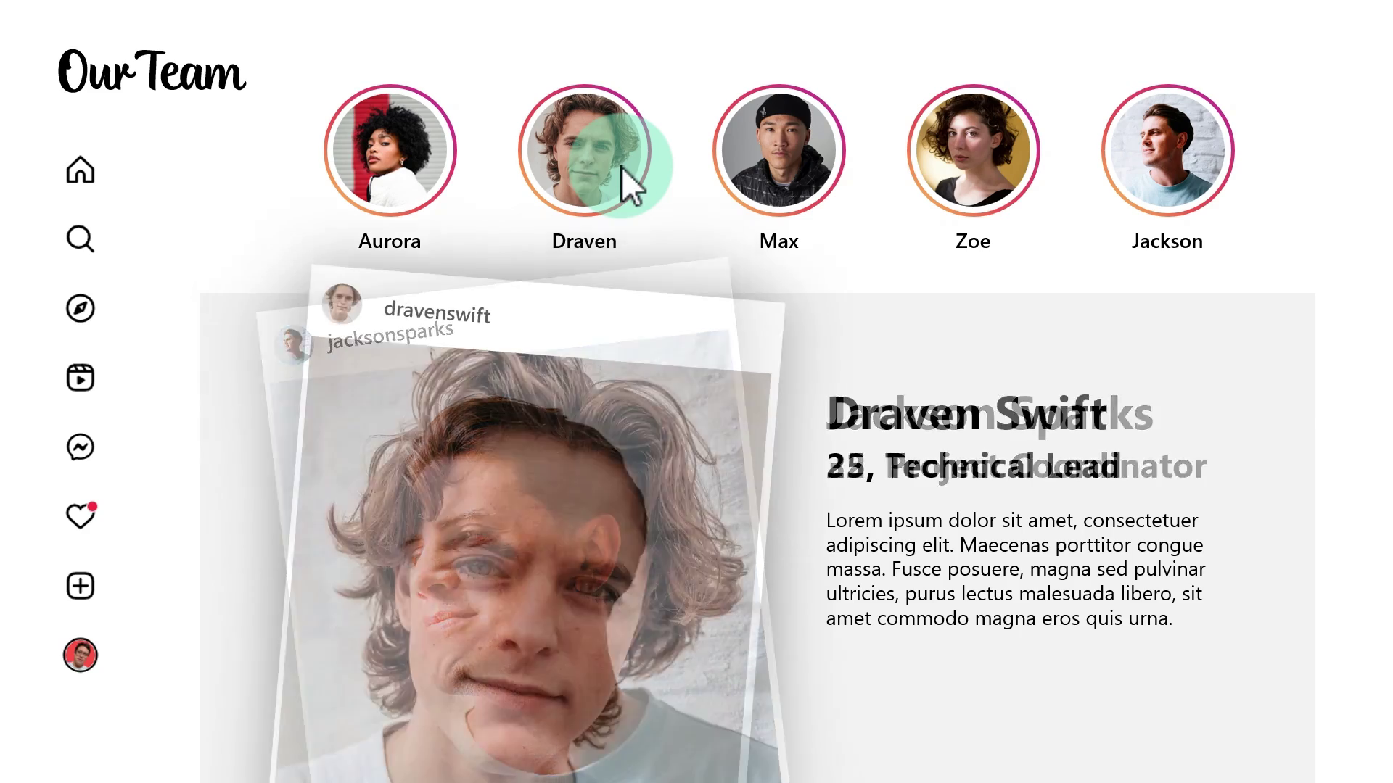